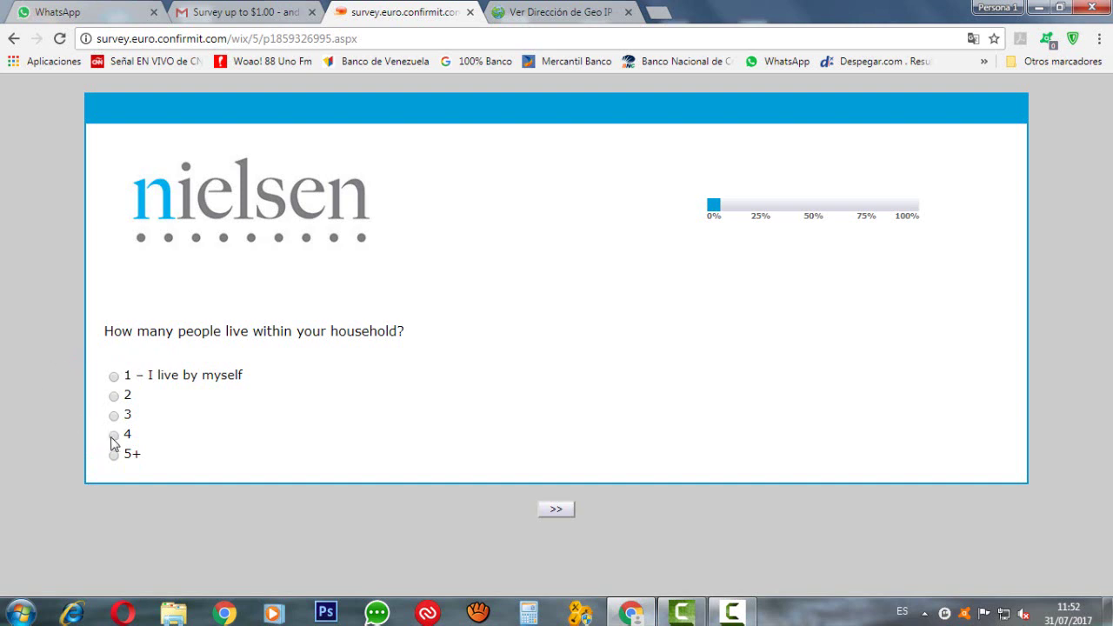
- Answer that 4 people live within the household and continue to the next survey question
{"action": "left_click", "coordinate": [114, 436]}
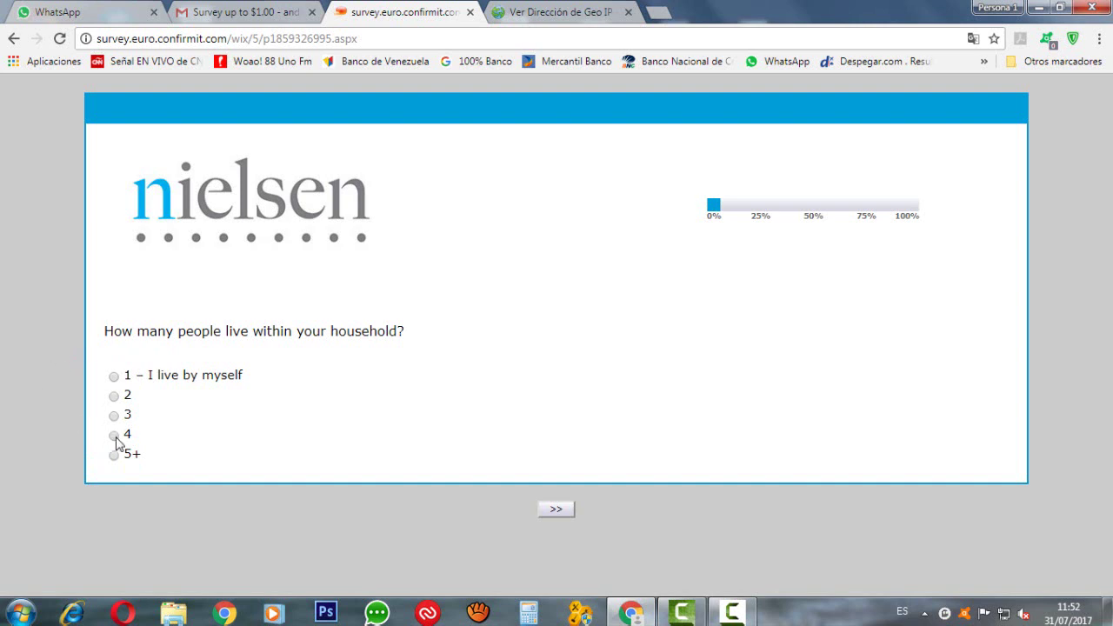
{"action": "left_click", "coordinate": [563, 516]}
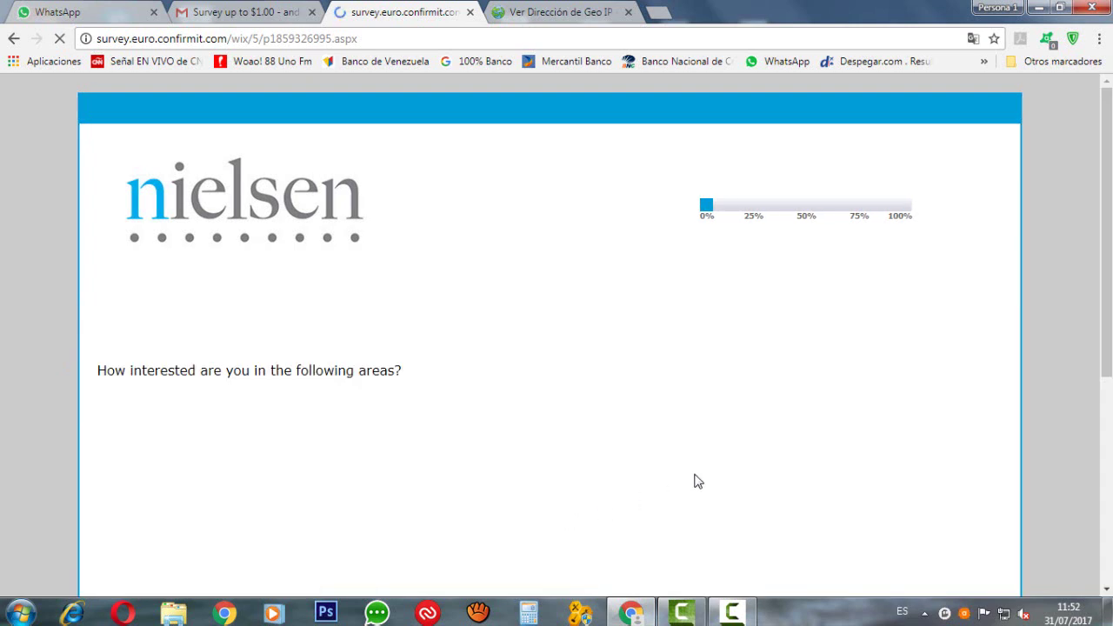
- Translate the survey page about areas of interest into Spanish
{"action": "scroll", "coordinate": [696, 479], "scroll_direction": "down", "scroll_amount": 1}
{"action": "scroll", "coordinate": [696, 479], "scroll_direction": "down", "scroll_amount": 4}
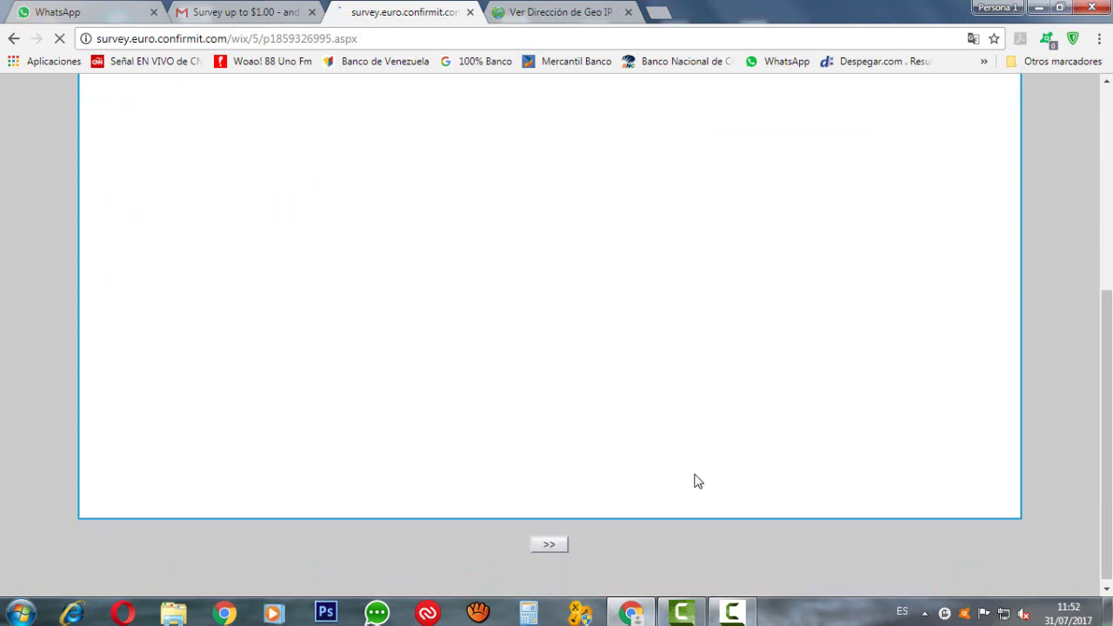
{"action": "scroll", "coordinate": [696, 479], "scroll_direction": "up", "scroll_amount": 5}
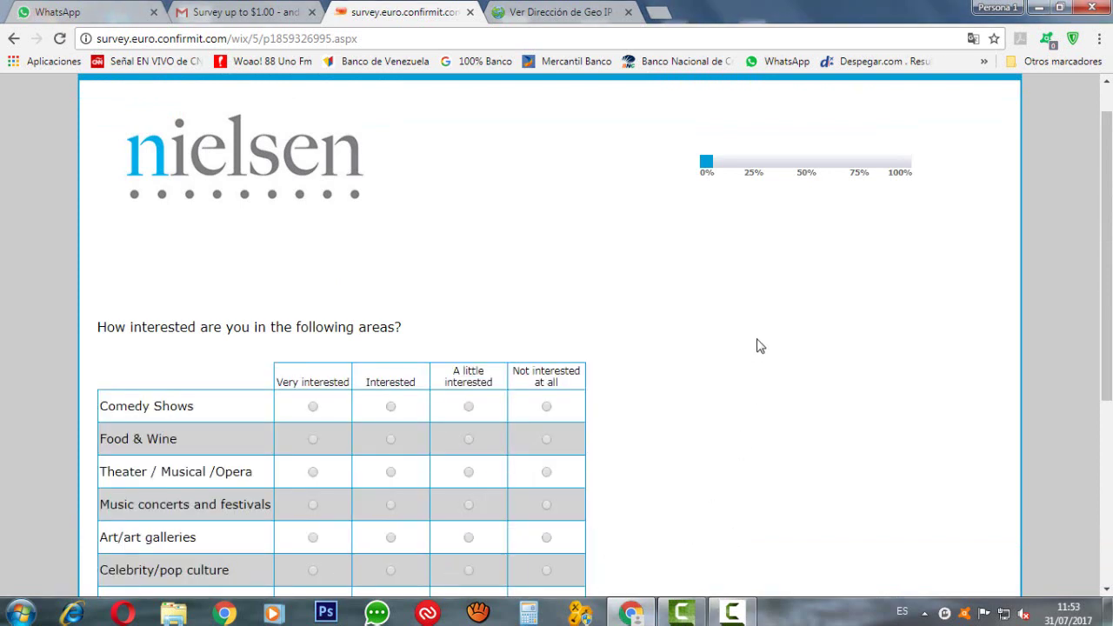
{"action": "left_click", "coordinate": [973, 40]}
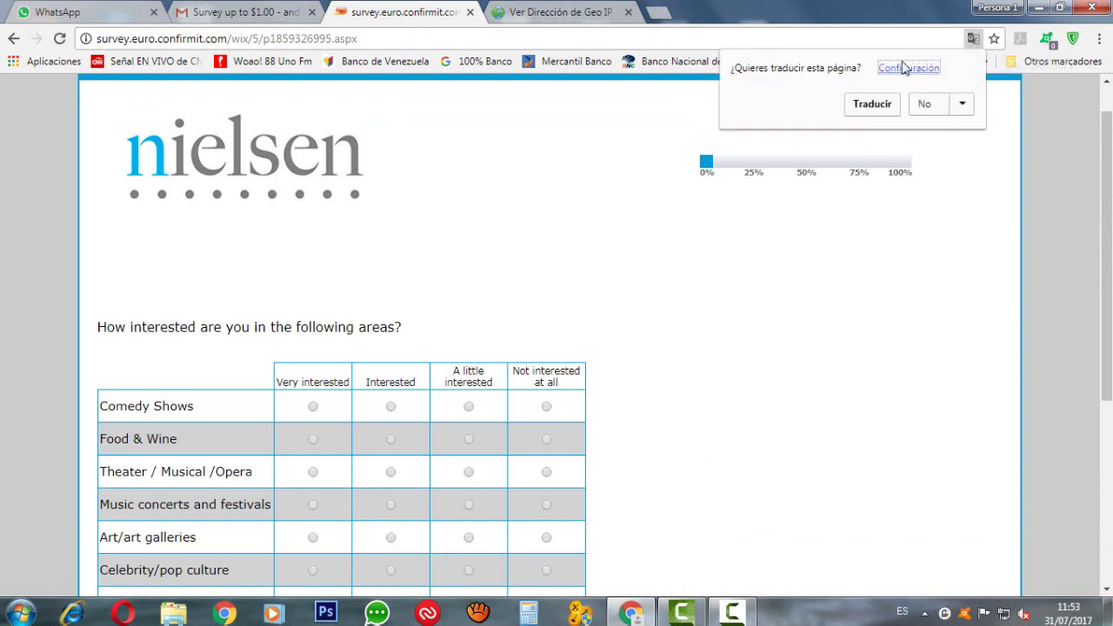
{"action": "left_click", "coordinate": [873, 104]}
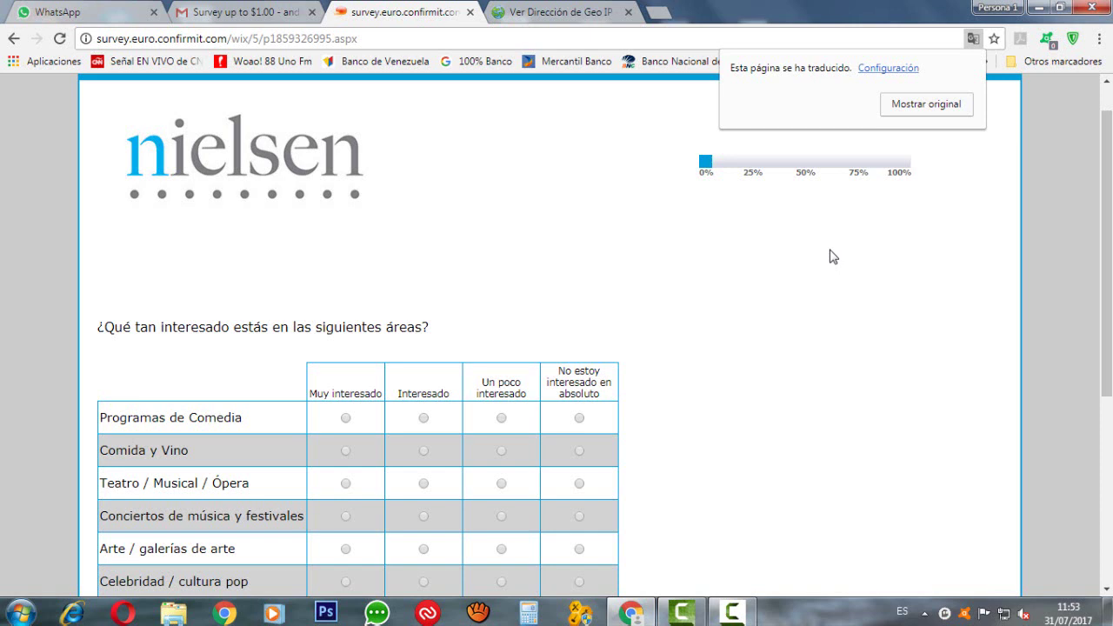
- Rate Programas de Comedia, Comida y Vino, Conciertos and Celebridad as Interesado, and Teatro and Arte as Un poco interesado
{"action": "scroll", "coordinate": [823, 410], "scroll_direction": "down", "scroll_amount": 1}
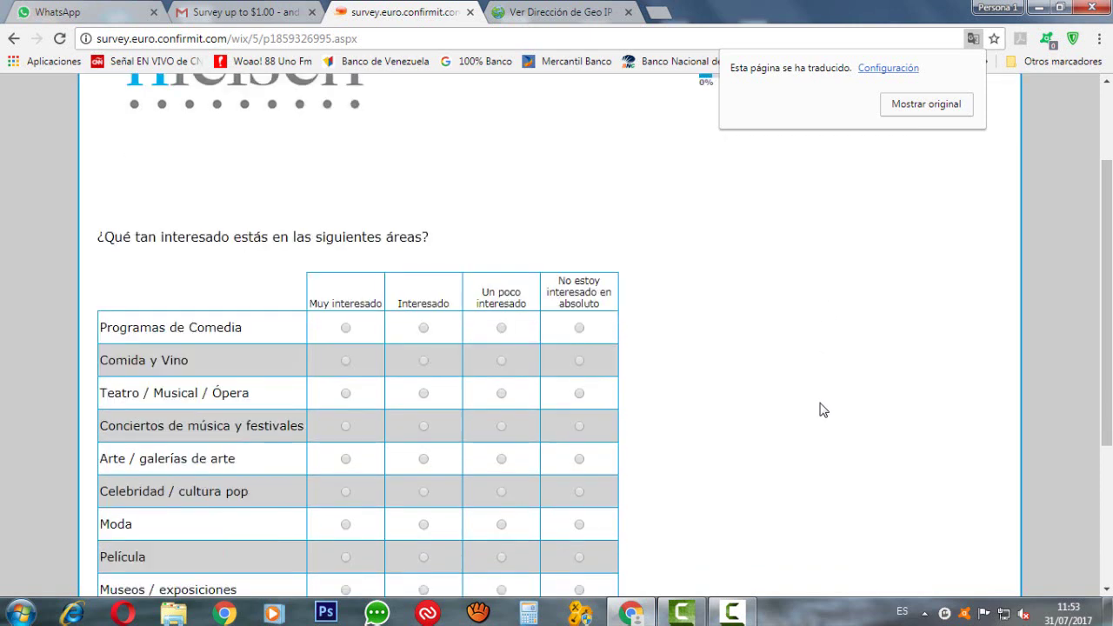
{"action": "scroll", "coordinate": [823, 409], "scroll_direction": "down", "scroll_amount": 1}
{"action": "scroll", "coordinate": [822, 410], "scroll_direction": "down", "scroll_amount": 1}
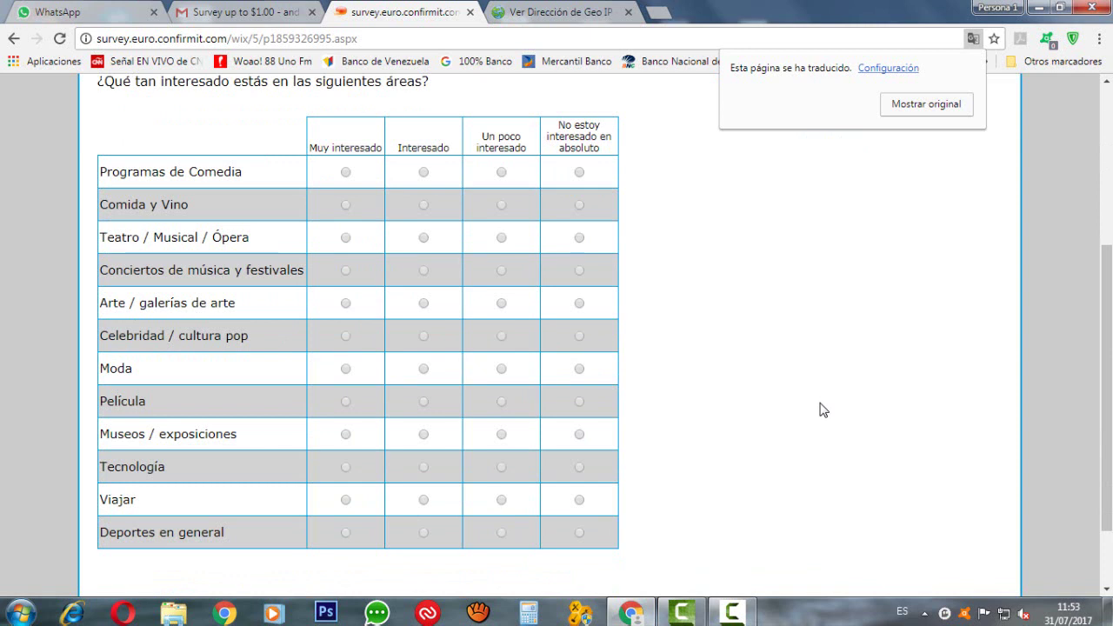
{"action": "scroll", "coordinate": [823, 410], "scroll_direction": "up", "scroll_amount": 1}
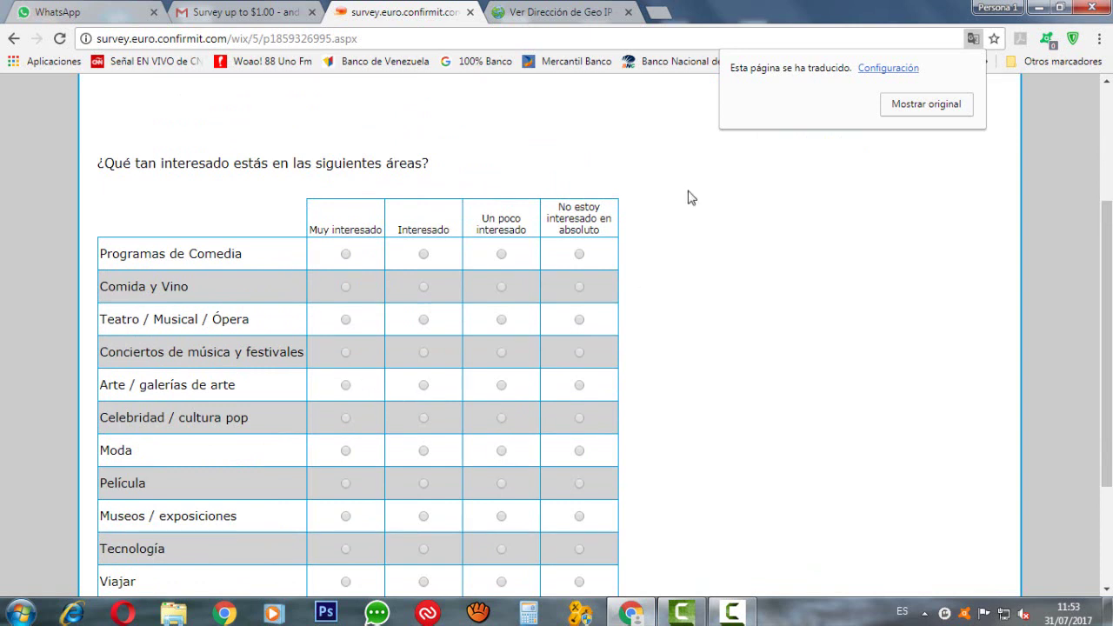
{"action": "scroll", "coordinate": [547, 369], "scroll_direction": "down", "scroll_amount": 1}
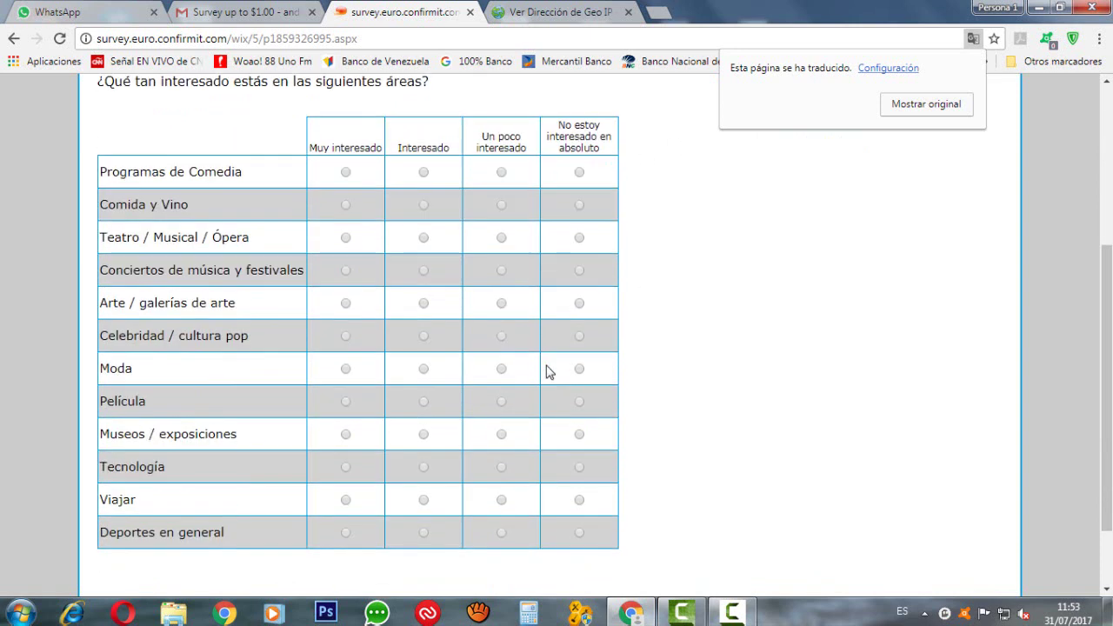
{"action": "left_click", "coordinate": [425, 174]}
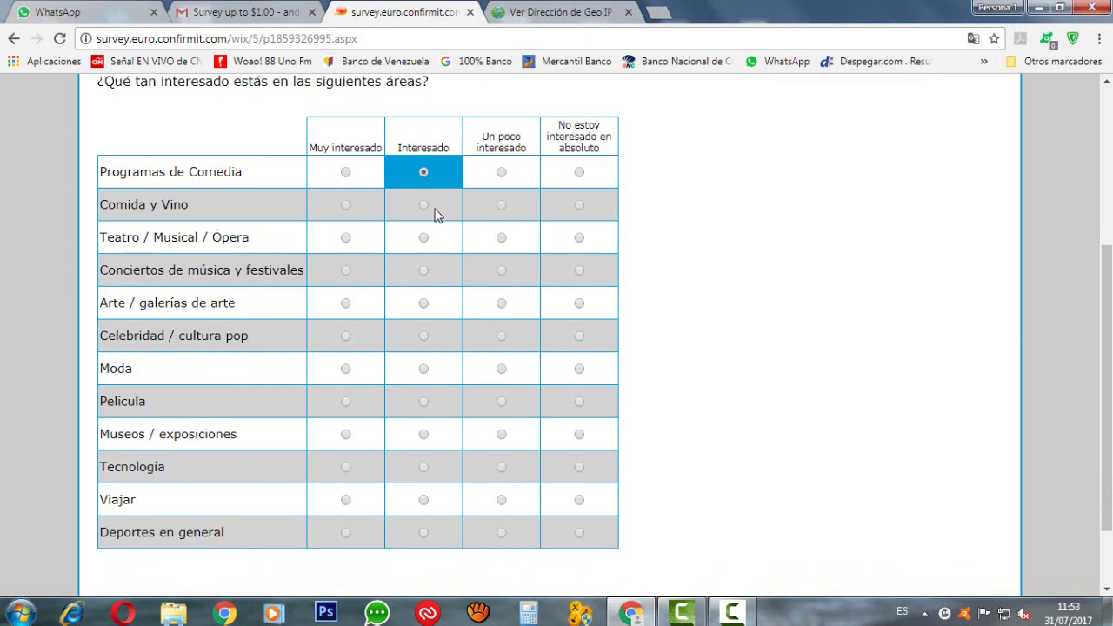
{"action": "left_click", "coordinate": [422, 211]}
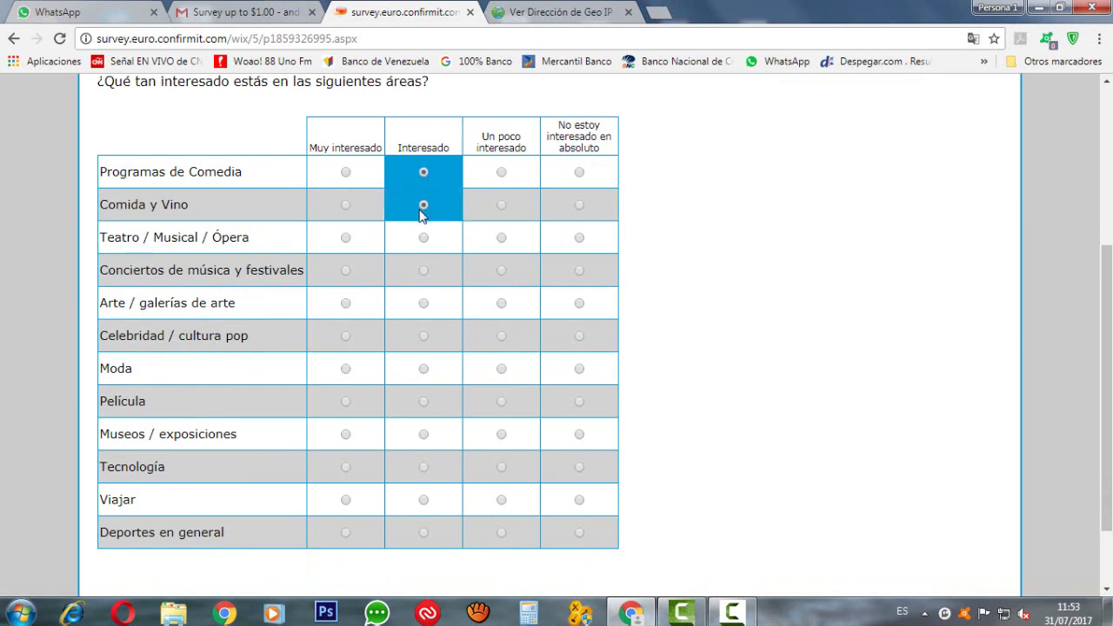
{"action": "left_click", "coordinate": [502, 240]}
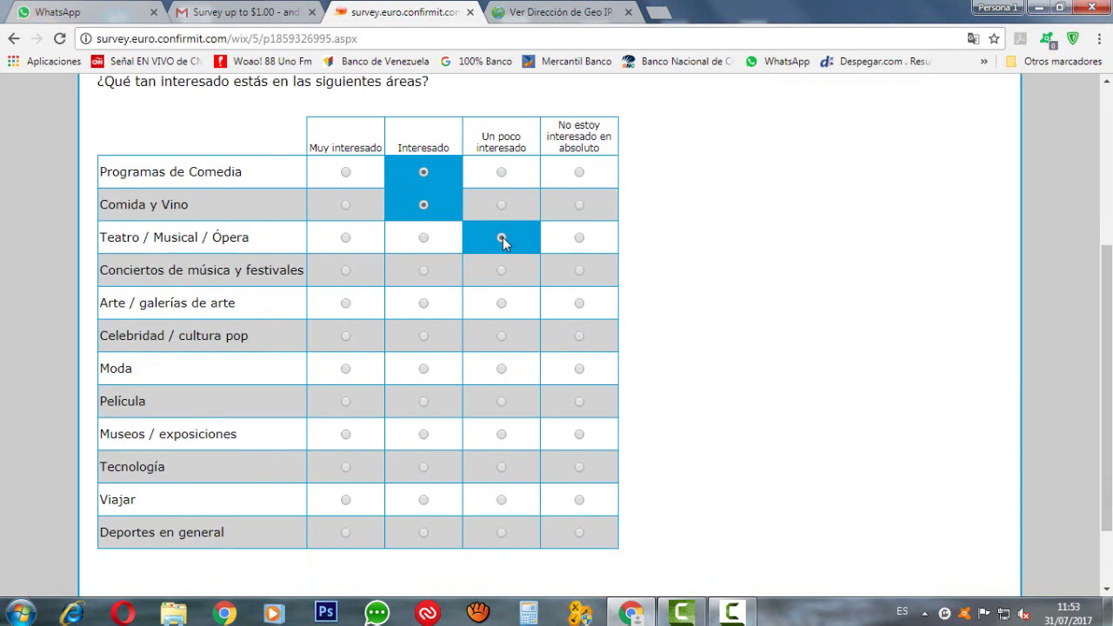
{"action": "left_click", "coordinate": [424, 279]}
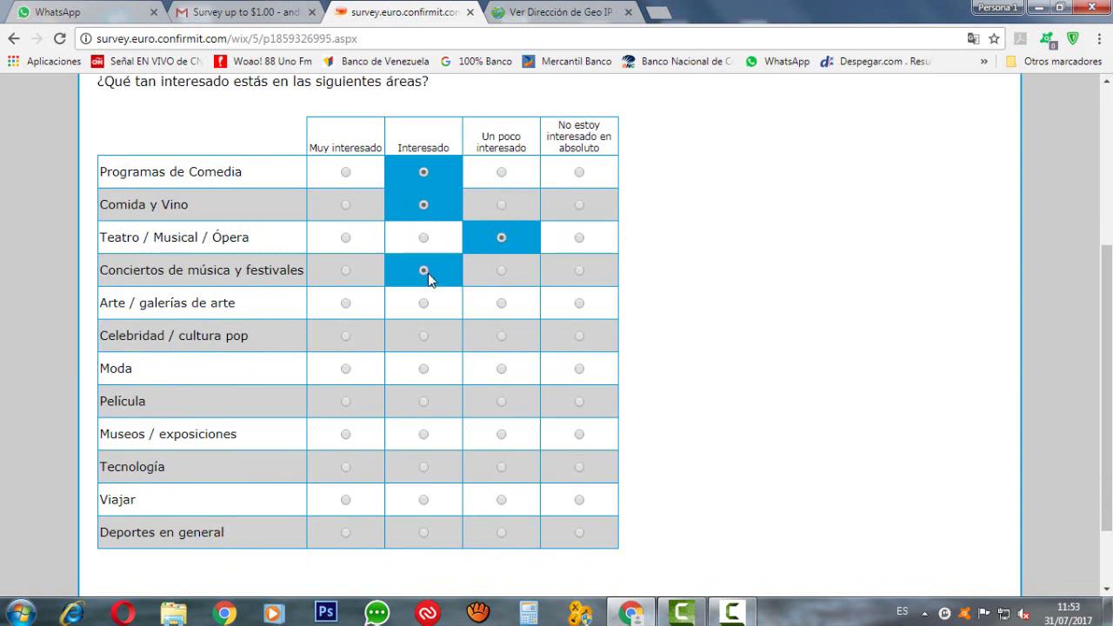
{"action": "left_click", "coordinate": [502, 304]}
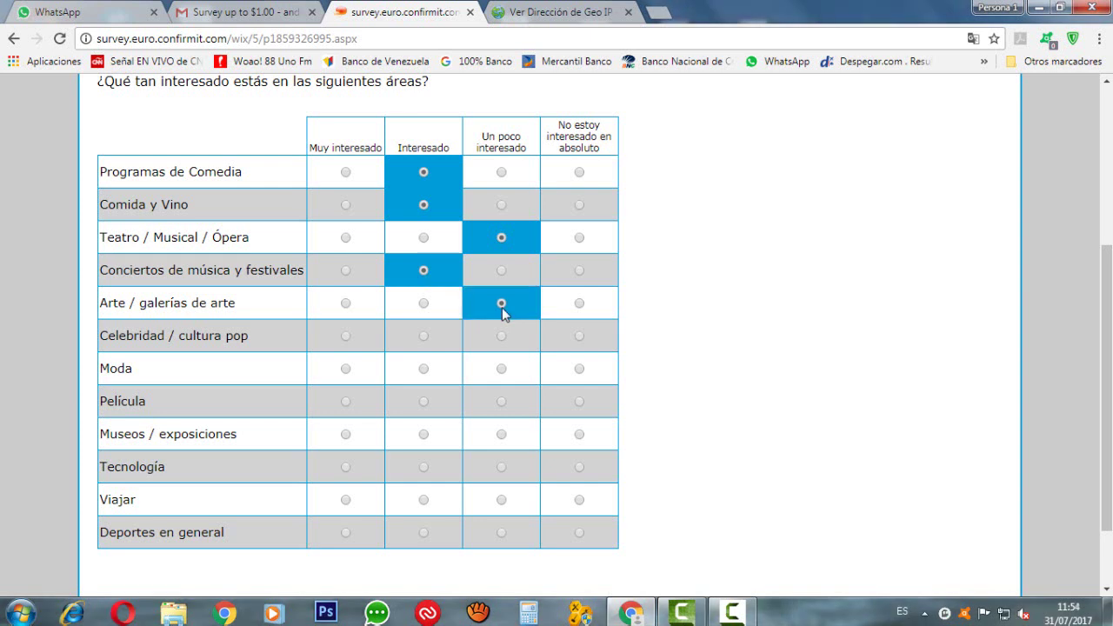
{"action": "left_click", "coordinate": [425, 336]}
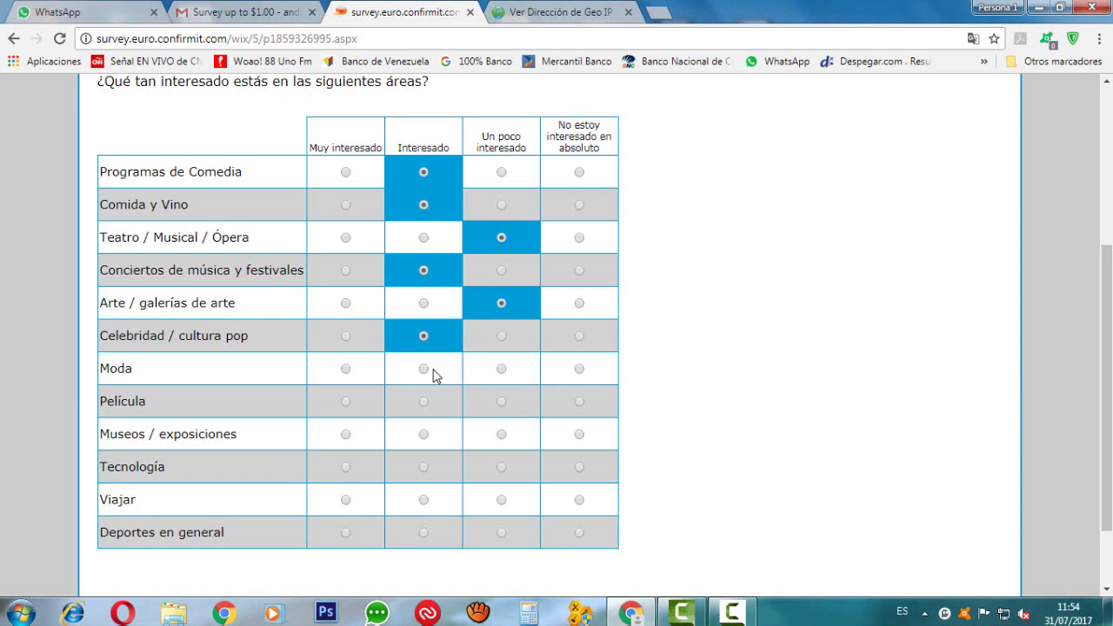
- Rate Película, Tecnología and Viajar as Muy interesado, rate Moda, Museos and Deportes en general as Interesado, and submit the page
{"action": "left_click", "coordinate": [424, 368]}
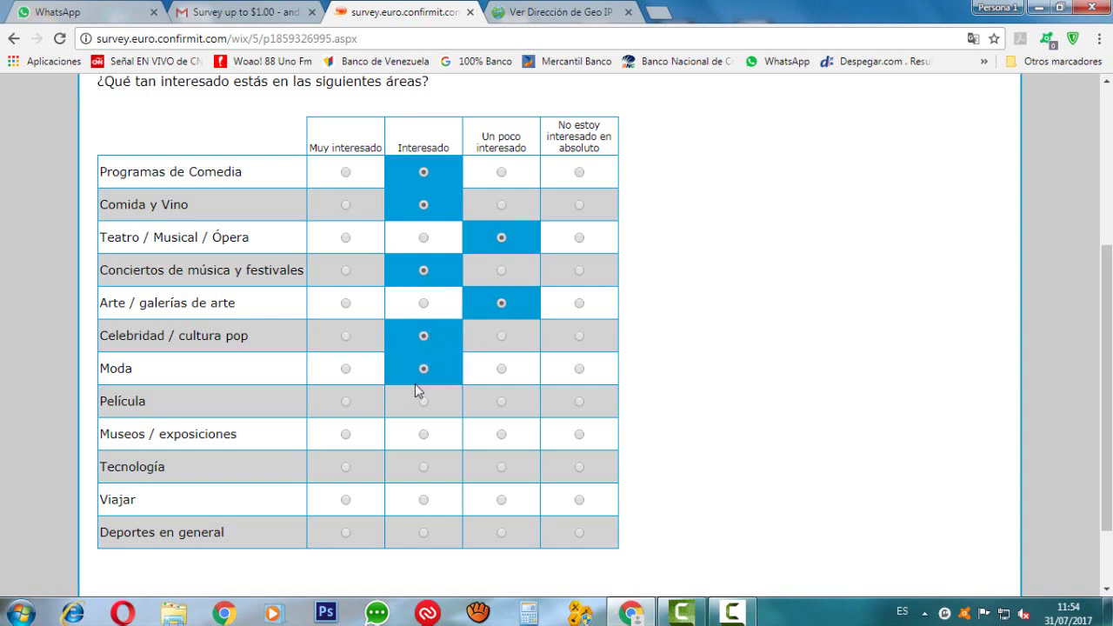
{"action": "left_click", "coordinate": [345, 404]}
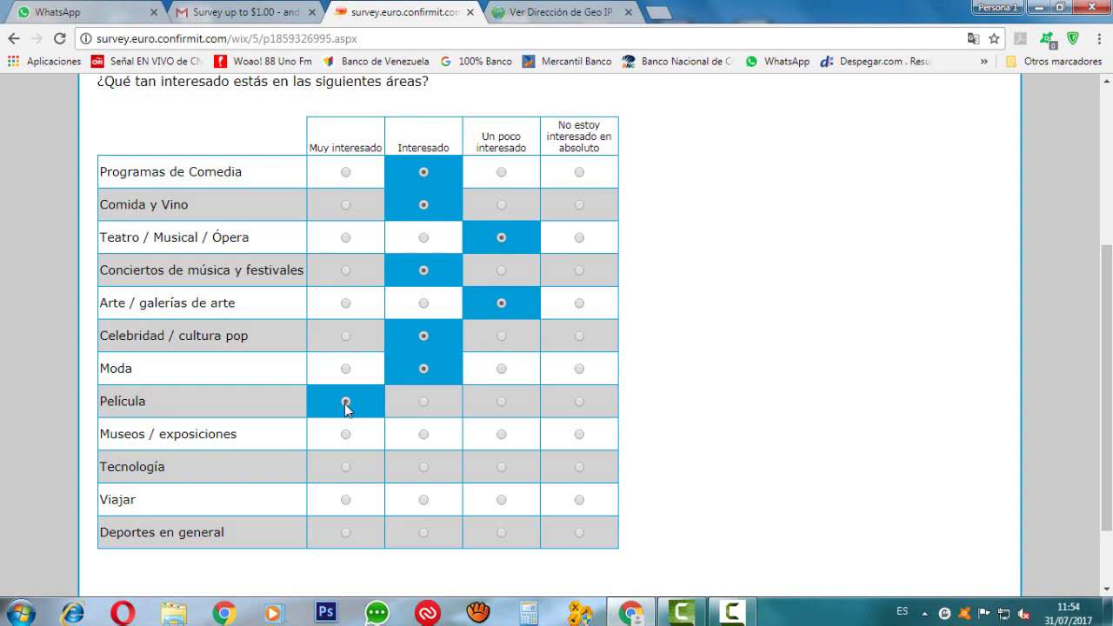
{"action": "left_click", "coordinate": [424, 434]}
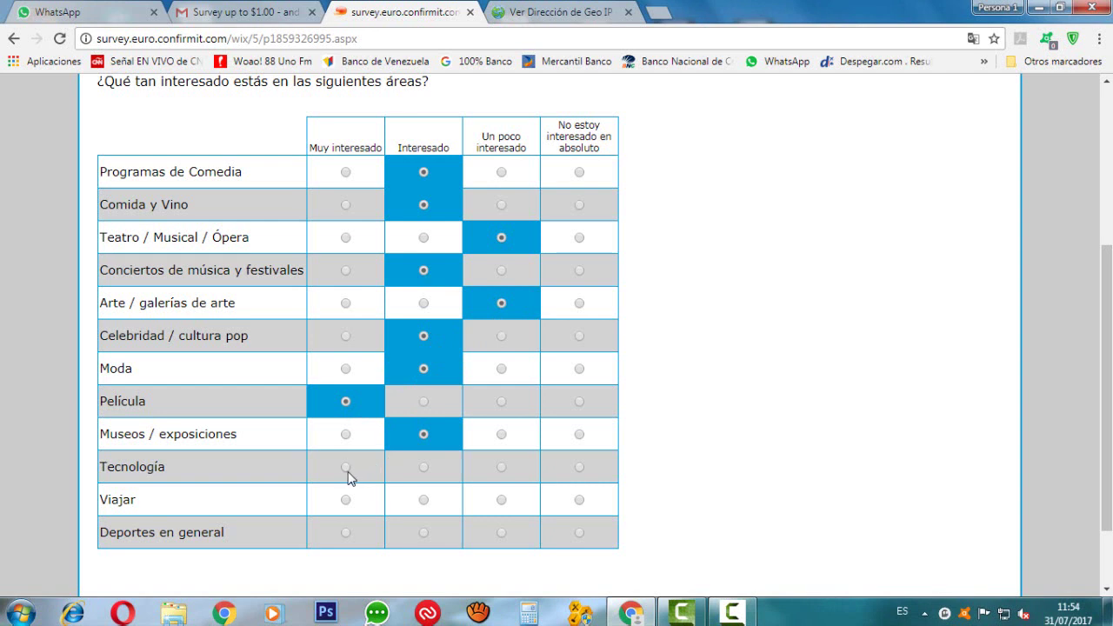
{"action": "left_click", "coordinate": [346, 471]}
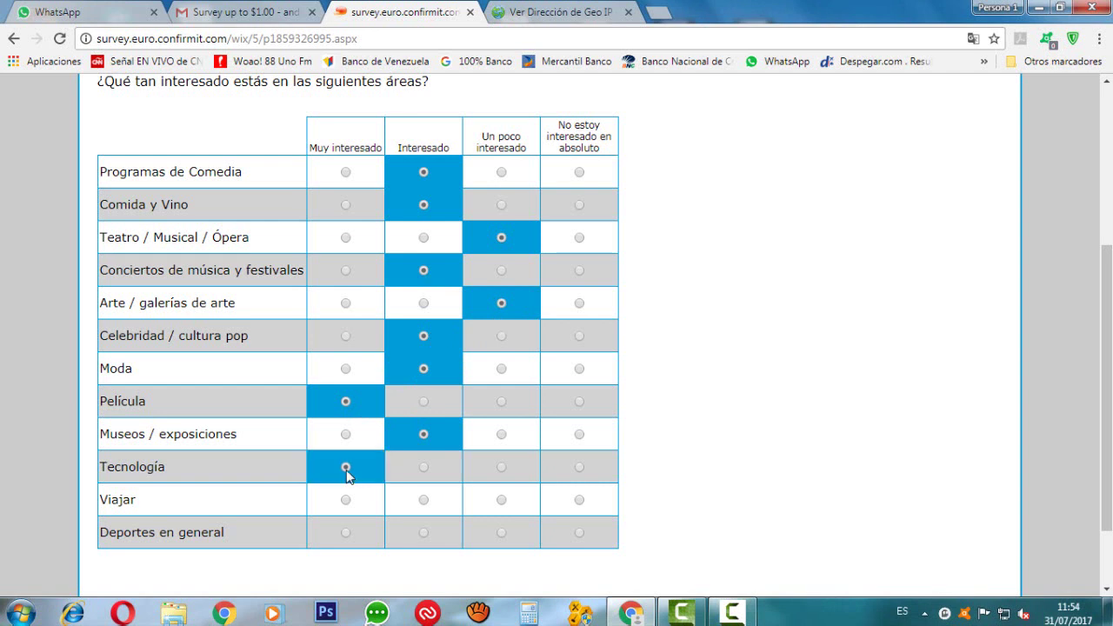
{"action": "left_click", "coordinate": [348, 504]}
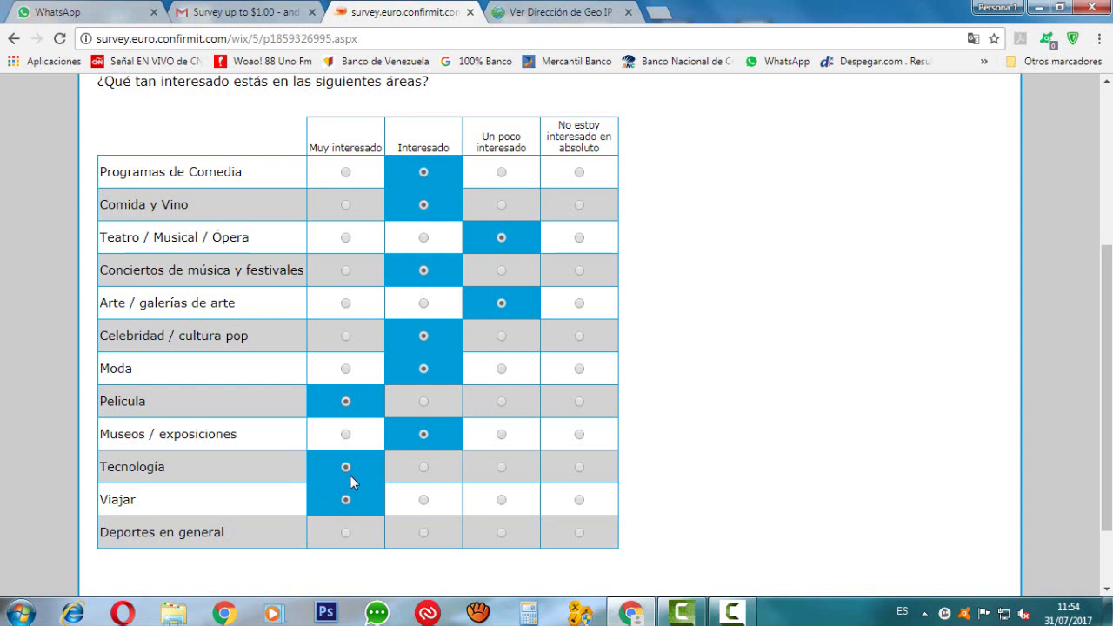
{"action": "left_click", "coordinate": [424, 534]}
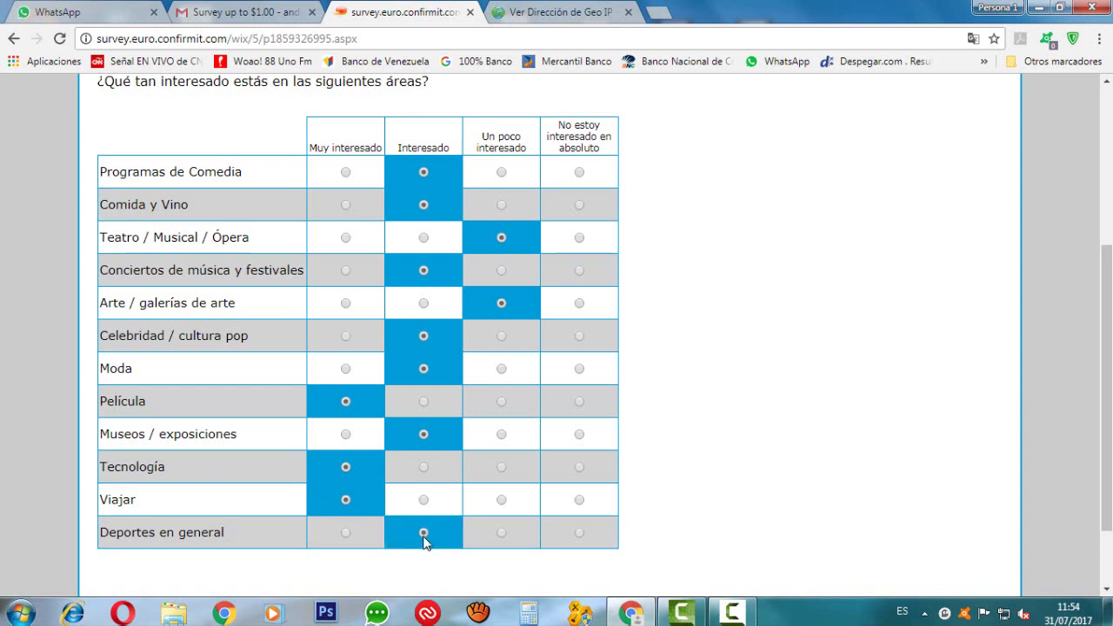
{"action": "scroll", "coordinate": [423, 535], "scroll_direction": "down", "scroll_amount": 2}
{"action": "left_click", "coordinate": [549, 551]}
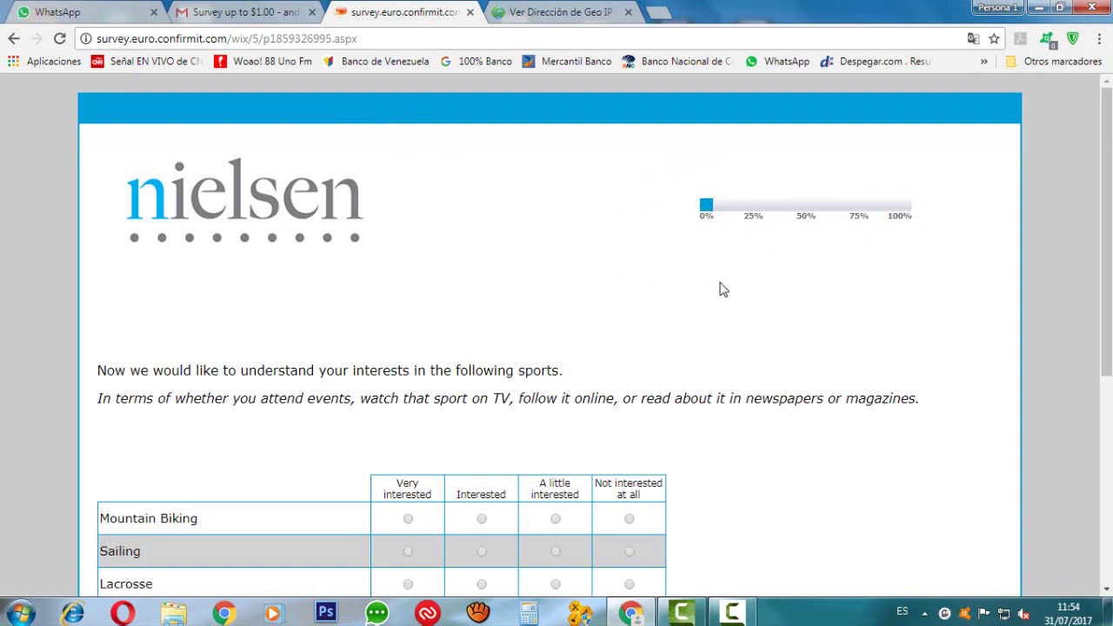
- Translate the sports interest page into Spanish, retrying the translation
{"action": "left_click", "coordinate": [973, 39]}
{"action": "left_click", "coordinate": [873, 106]}
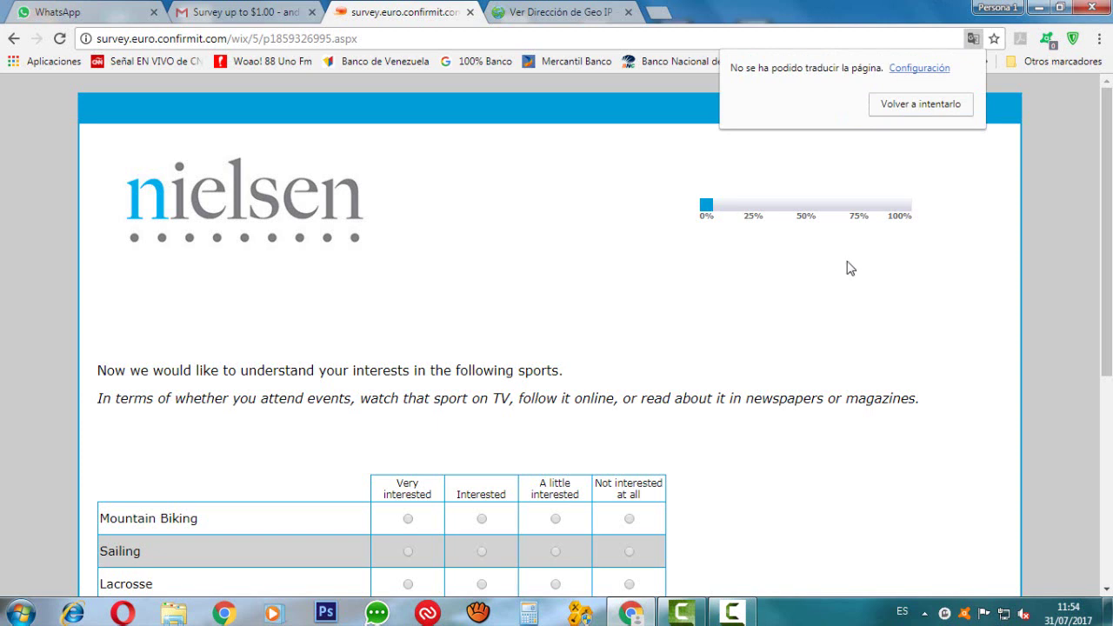
{"action": "left_click", "coordinate": [927, 106]}
{"action": "left_click", "coordinate": [942, 110]}
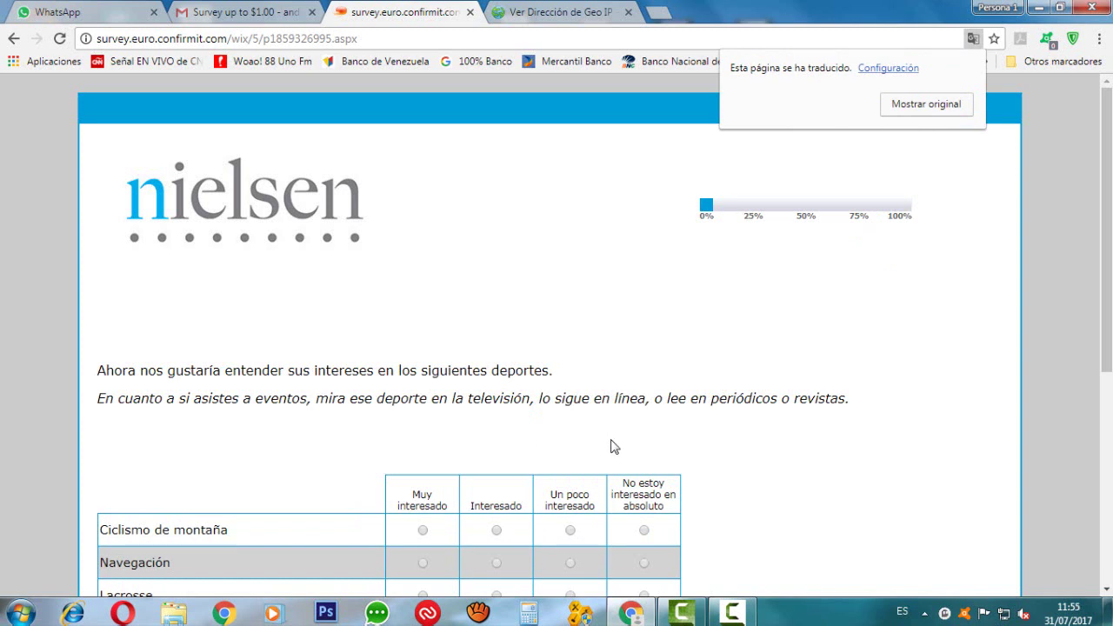
- Rate Ciclismo de montaña and Navegación as Un poco interesado, and Lacrosse and Golf as No estoy interesado en absoluto
{"action": "scroll", "coordinate": [612, 446], "scroll_direction": "down", "scroll_amount": 2}
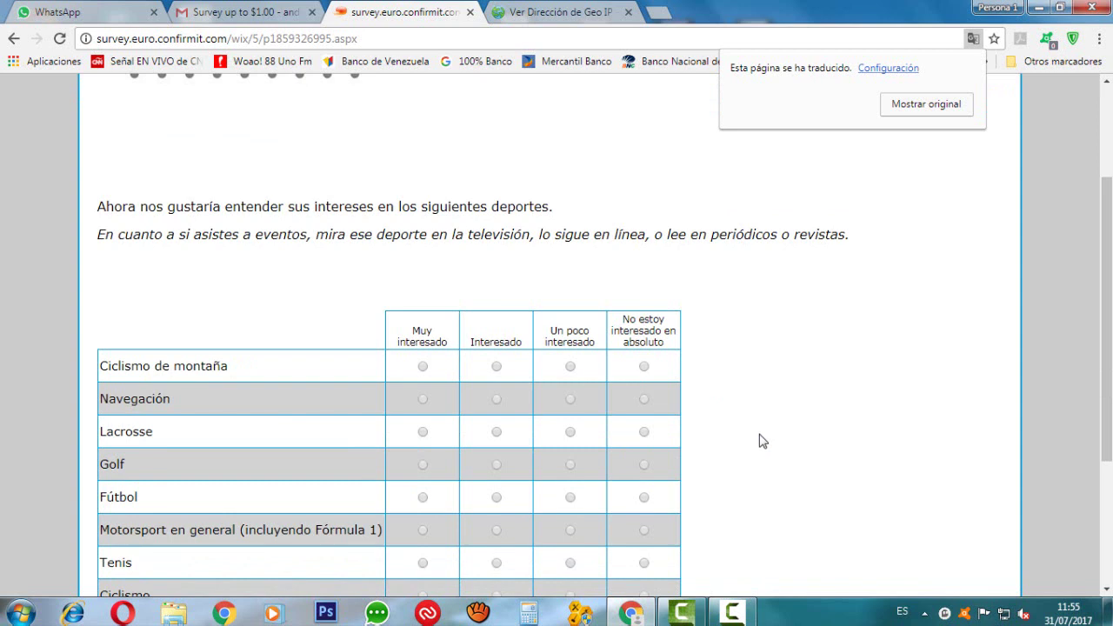
{"action": "left_click", "coordinate": [566, 374]}
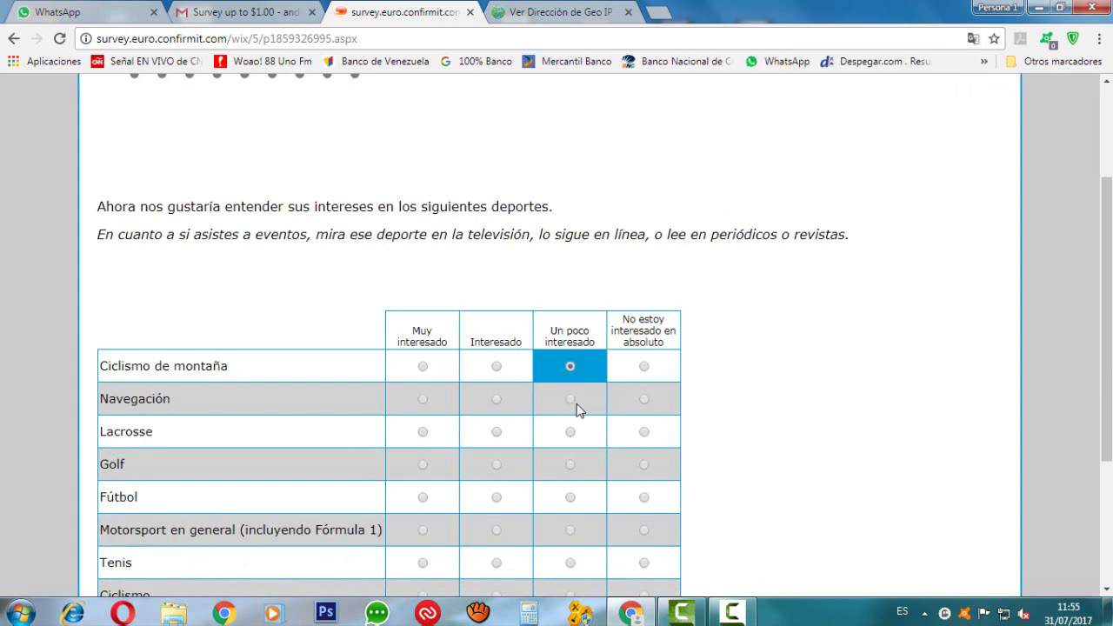
{"action": "left_click", "coordinate": [576, 403]}
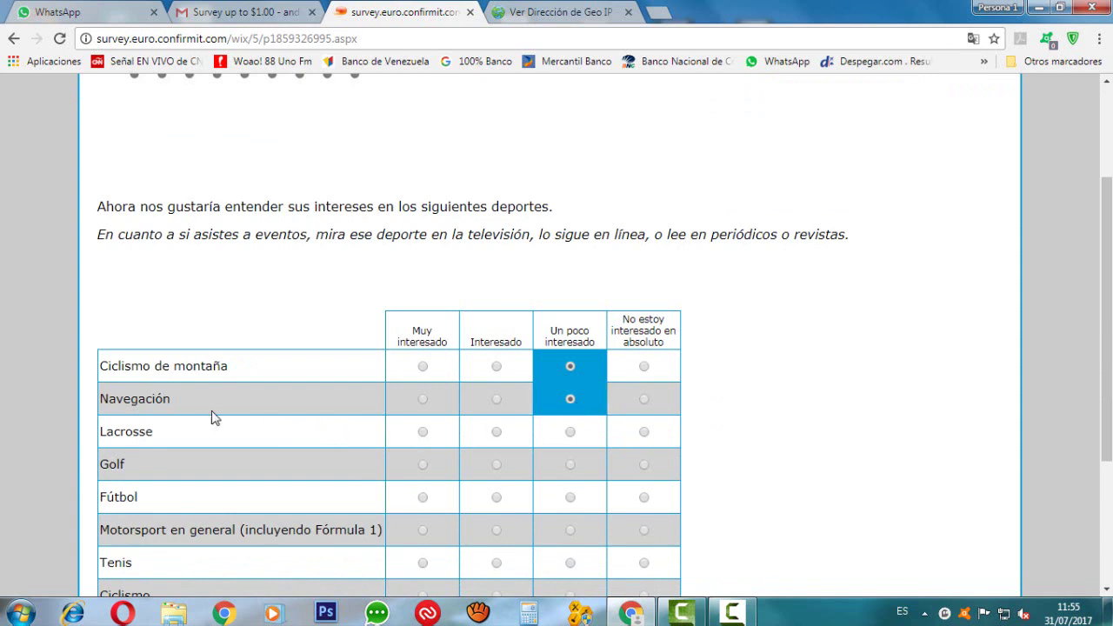
{"action": "left_click", "coordinate": [644, 437]}
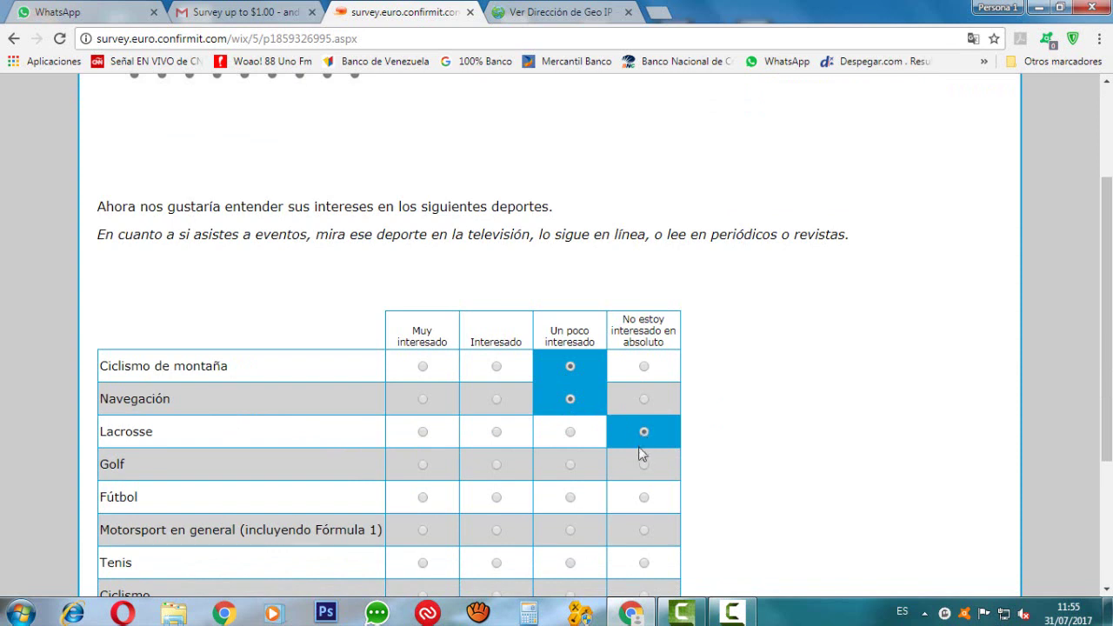
{"action": "left_click", "coordinate": [642, 467]}
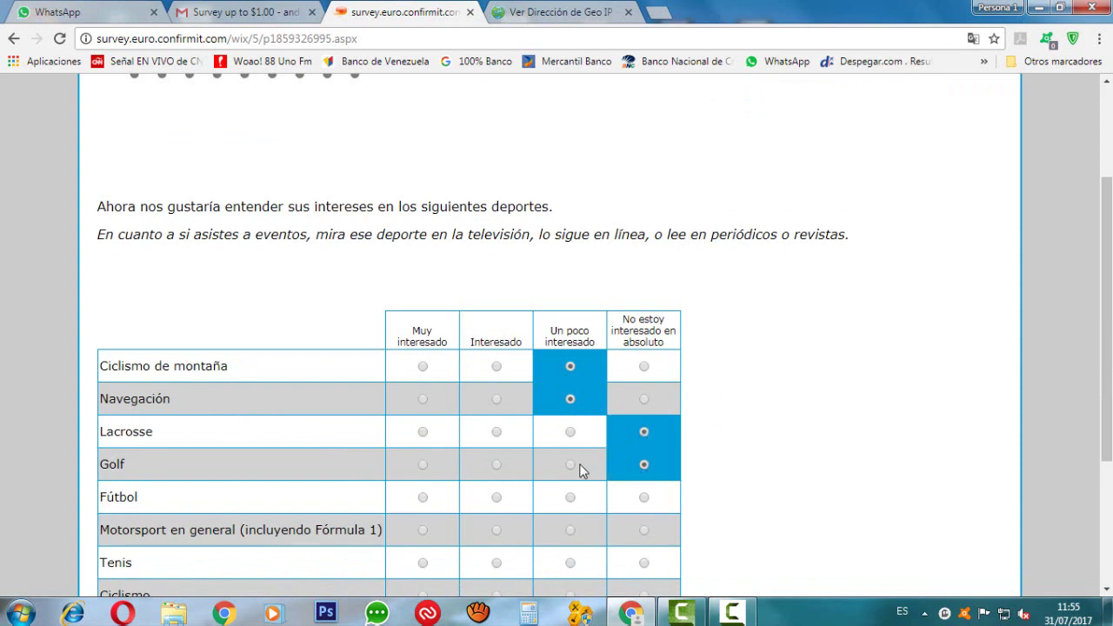
- Rate Fútbol and Motorsport en general as Muy interesado, and Tenis as No estoy interesado en absoluto
{"action": "left_click", "coordinate": [423, 500]}
{"action": "scroll", "coordinate": [426, 503], "scroll_direction": "down", "scroll_amount": 1}
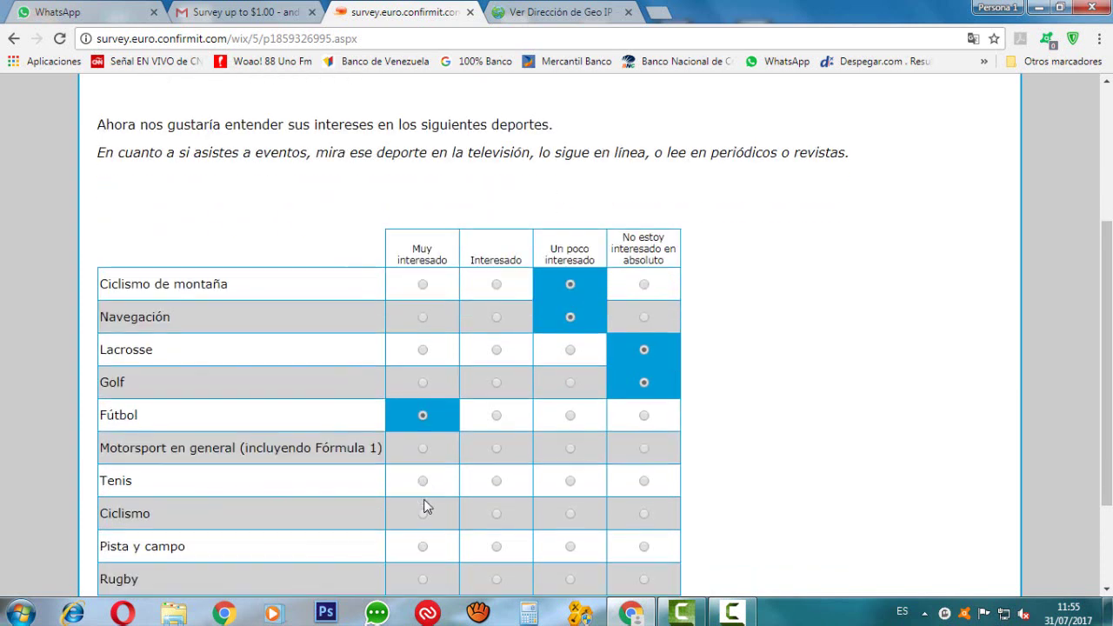
{"action": "left_click", "coordinate": [424, 447]}
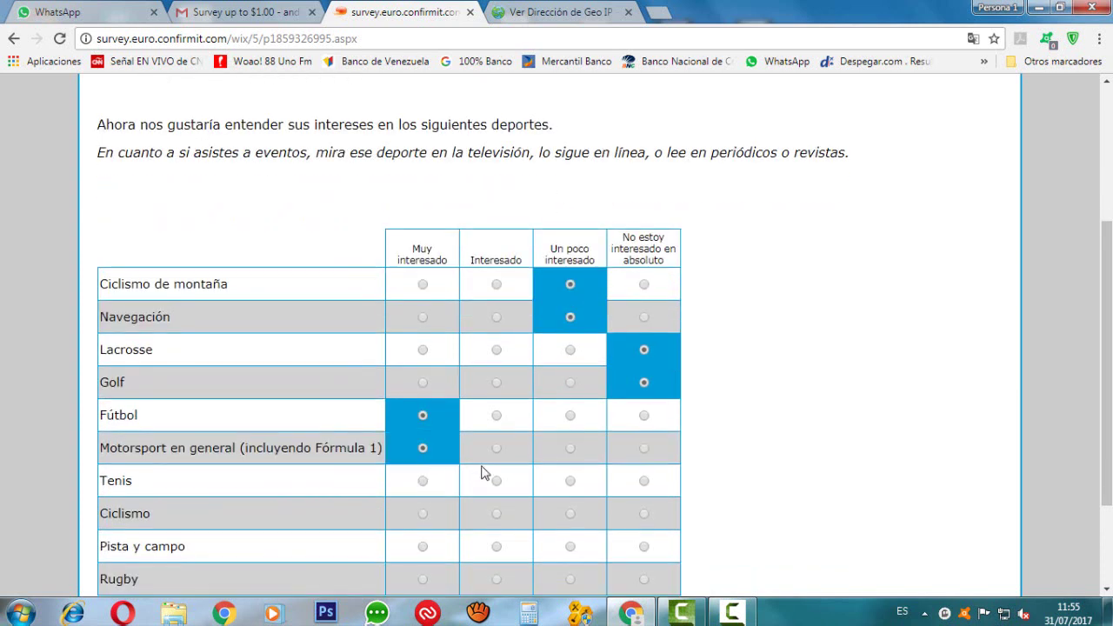
{"action": "left_click", "coordinate": [644, 483]}
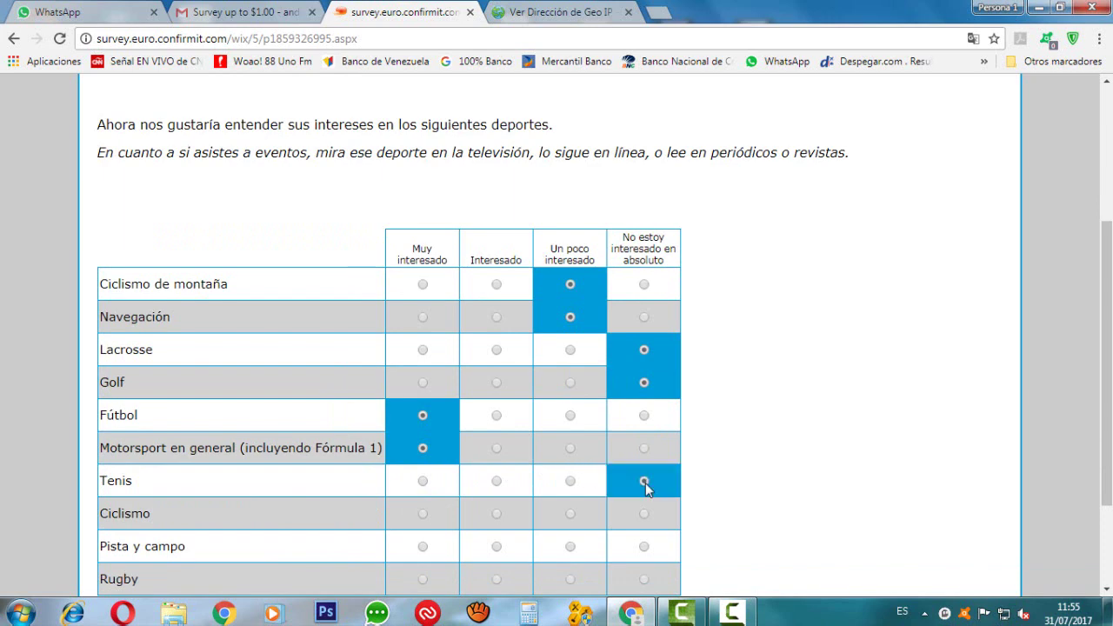
- Rate Ciclismo as Un poco interesado, rate Pista y campo and Rugby as No estoy interesado en absoluto, and submit the page
{"action": "scroll", "coordinate": [644, 487], "scroll_direction": "down", "scroll_amount": 1}
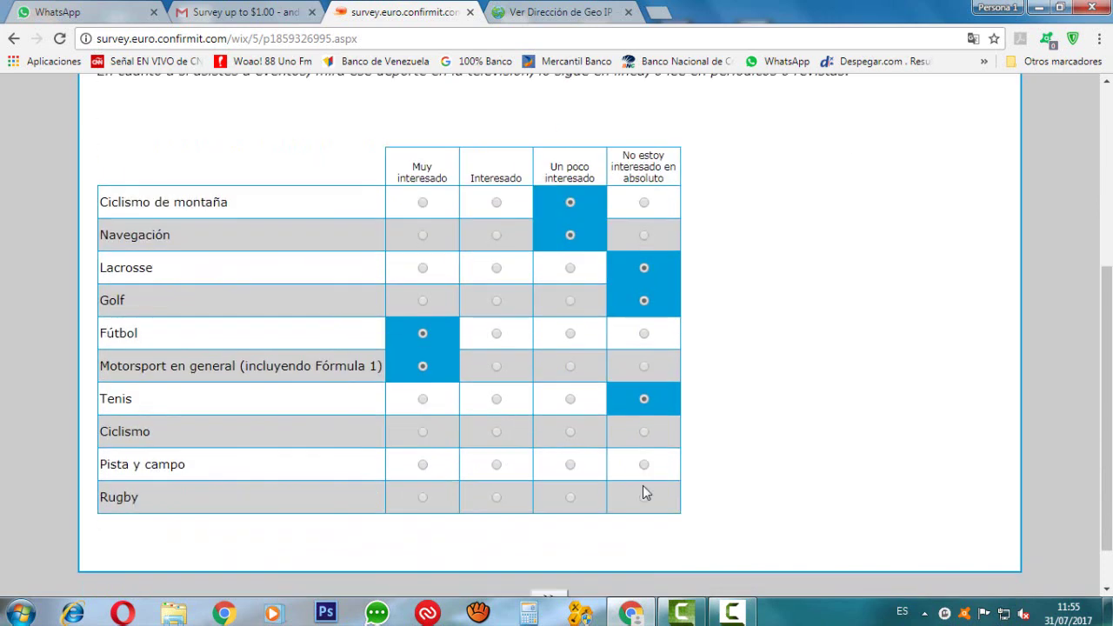
{"action": "left_click", "coordinate": [569, 434]}
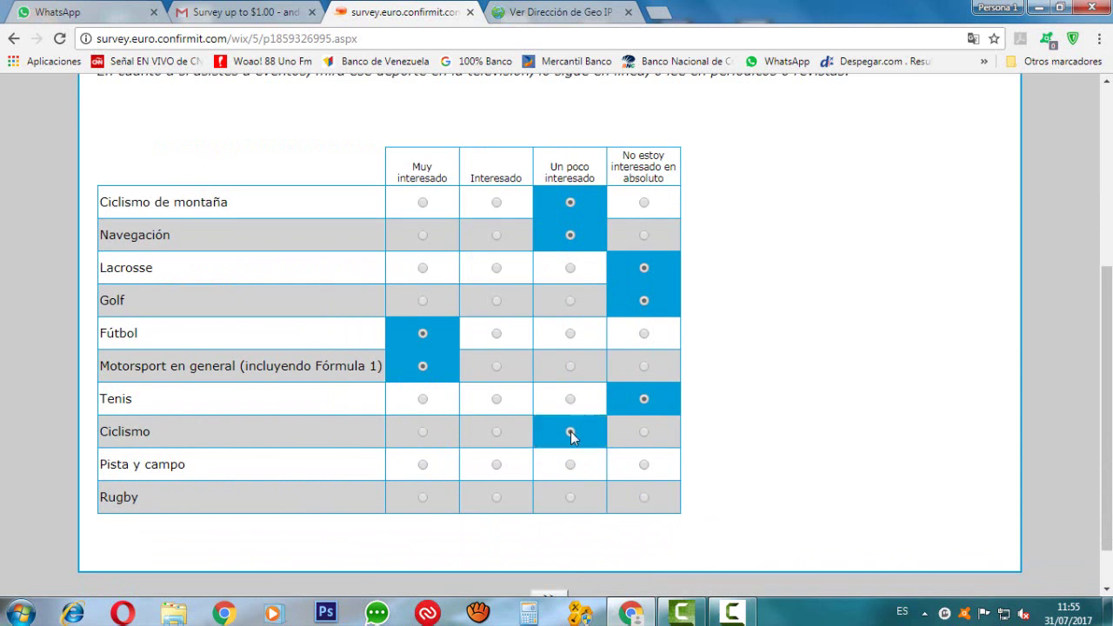
{"action": "left_click", "coordinate": [645, 466]}
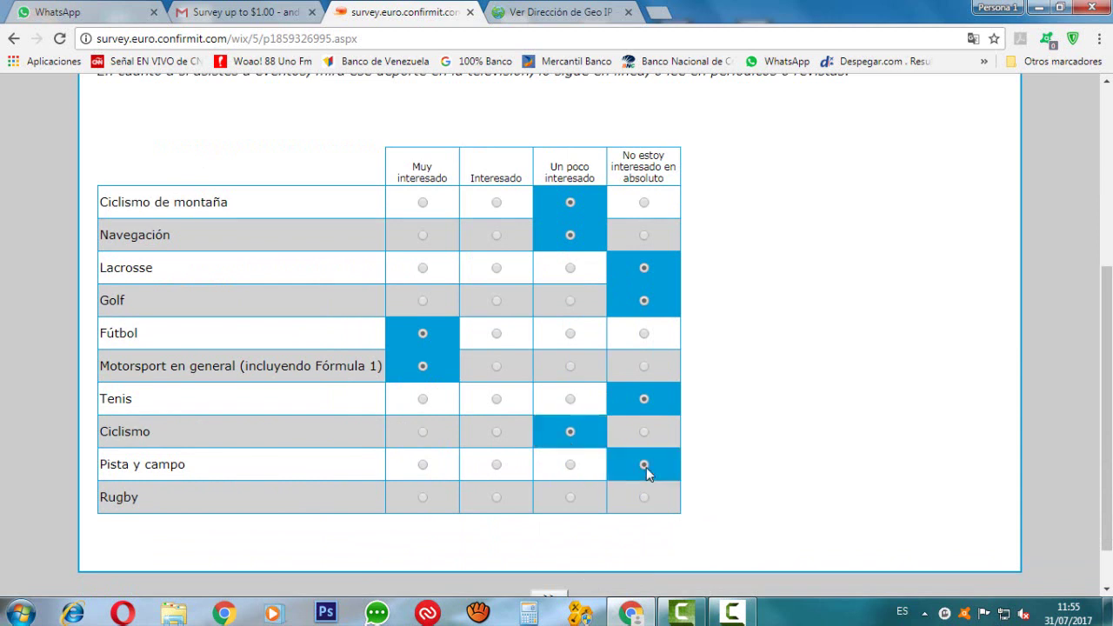
{"action": "left_click", "coordinate": [645, 500]}
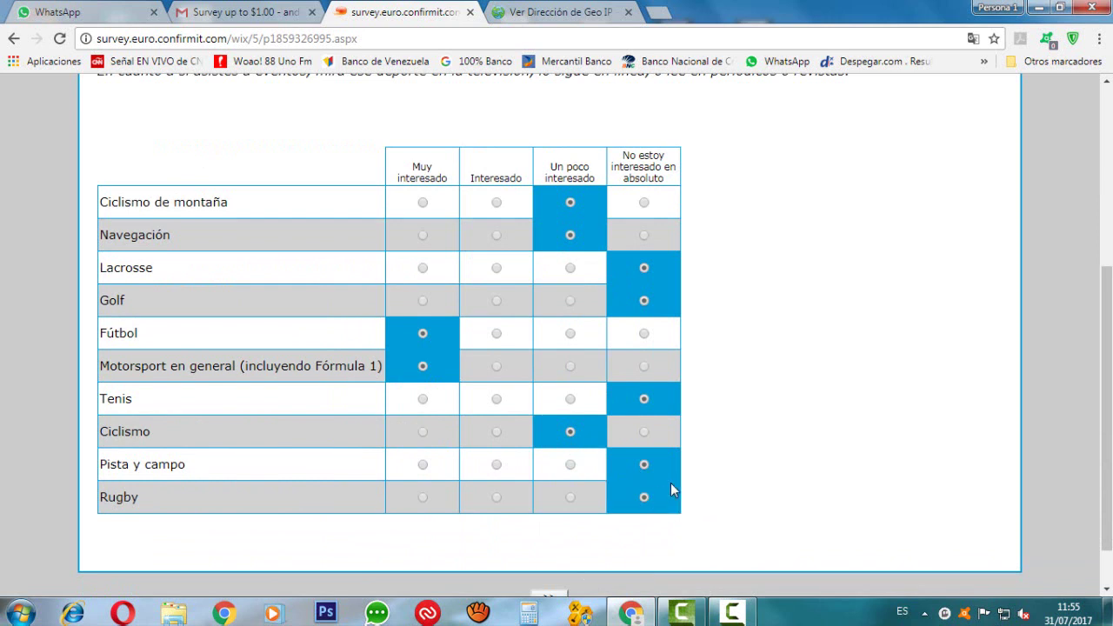
{"action": "scroll", "coordinate": [622, 496], "scroll_direction": "down", "scroll_amount": 1}
{"action": "left_click", "coordinate": [548, 539]}
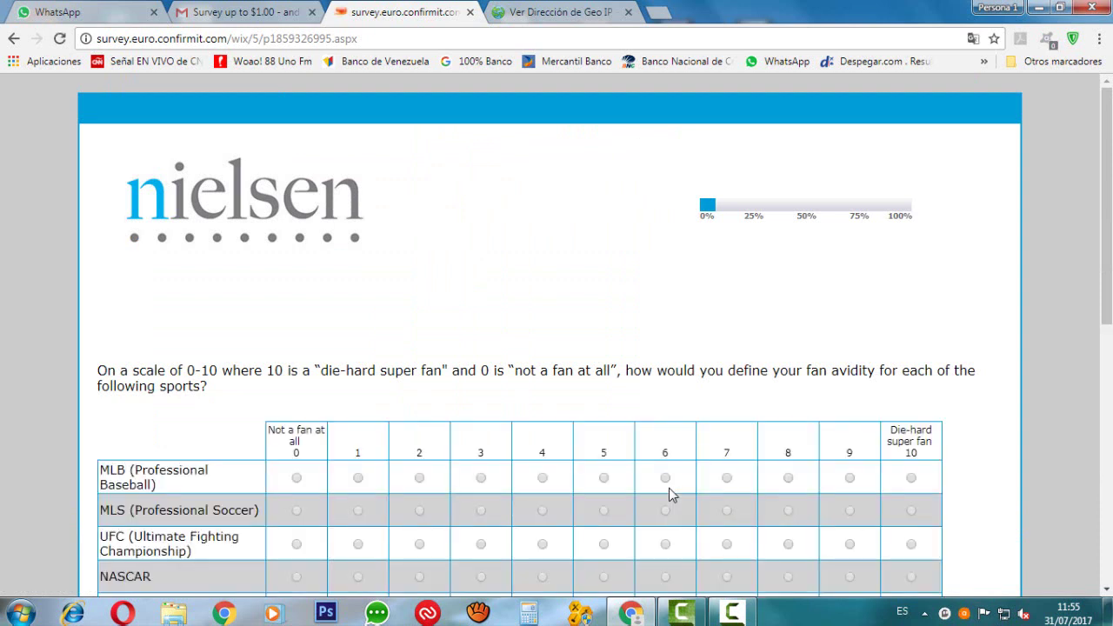
- Translate the fan avidity page for professional sports into Spanish, retrying the translation
{"action": "left_click", "coordinate": [973, 38]}
{"action": "left_click", "coordinate": [871, 105]}
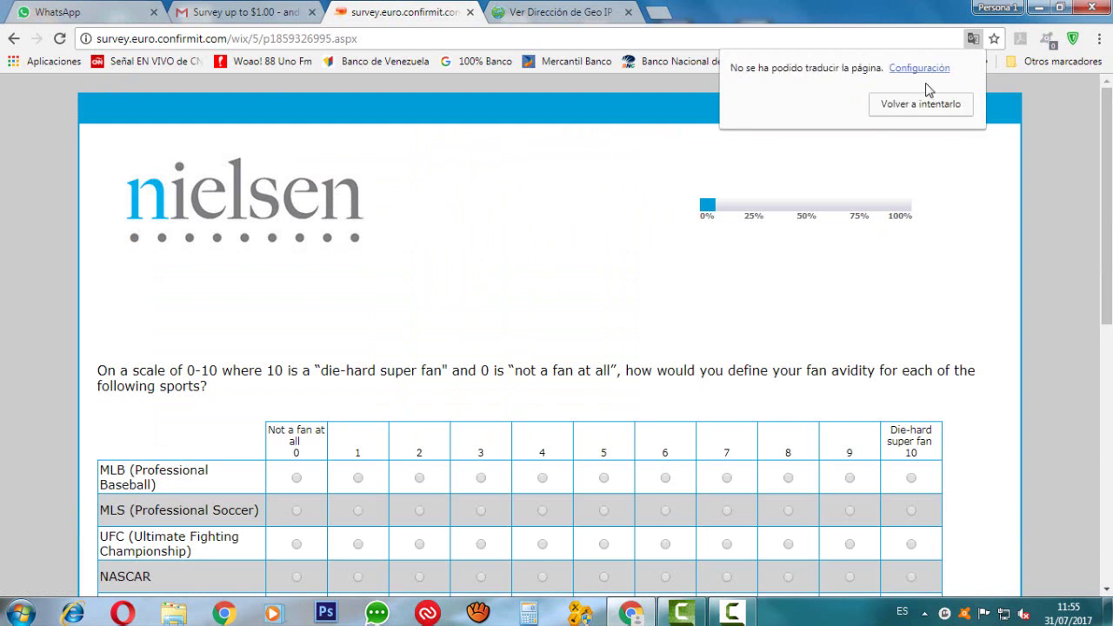
{"action": "left_click", "coordinate": [925, 108]}
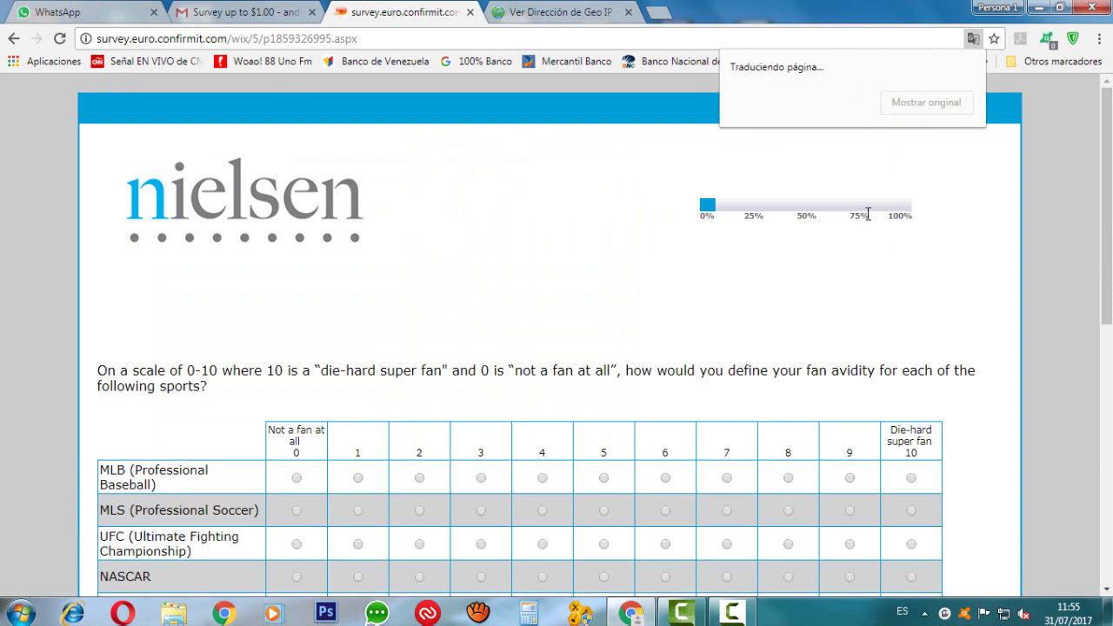
{"action": "left_click", "coordinate": [913, 112]}
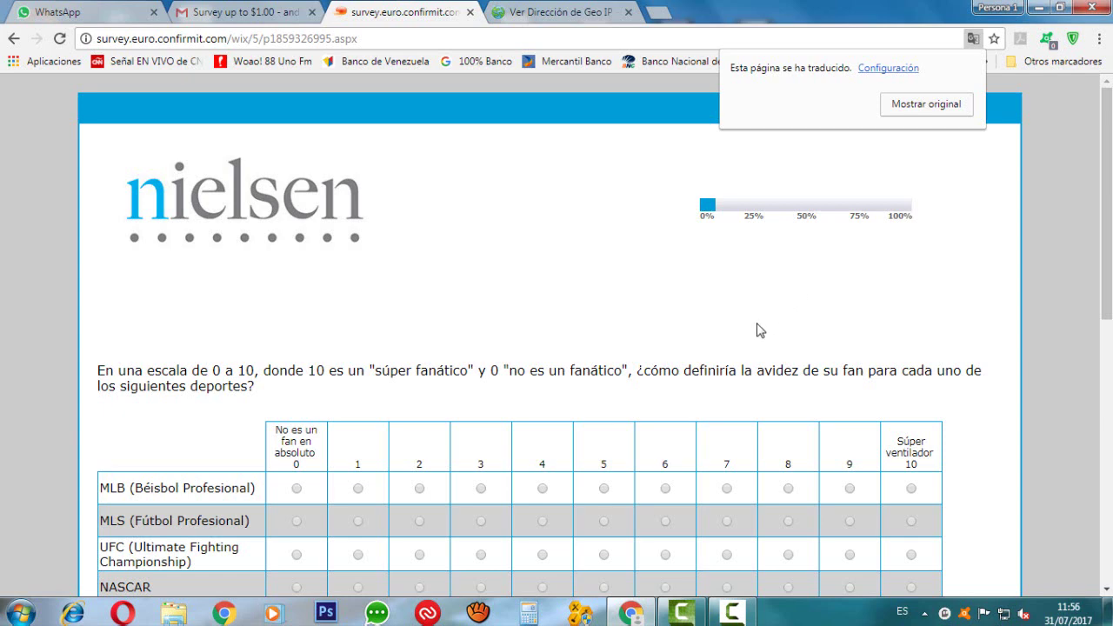
- Rate fan avidity for MLB and MLS as 7, and for UFC and NASCAR as 4
{"action": "scroll", "coordinate": [757, 331], "scroll_direction": "down", "scroll_amount": 1}
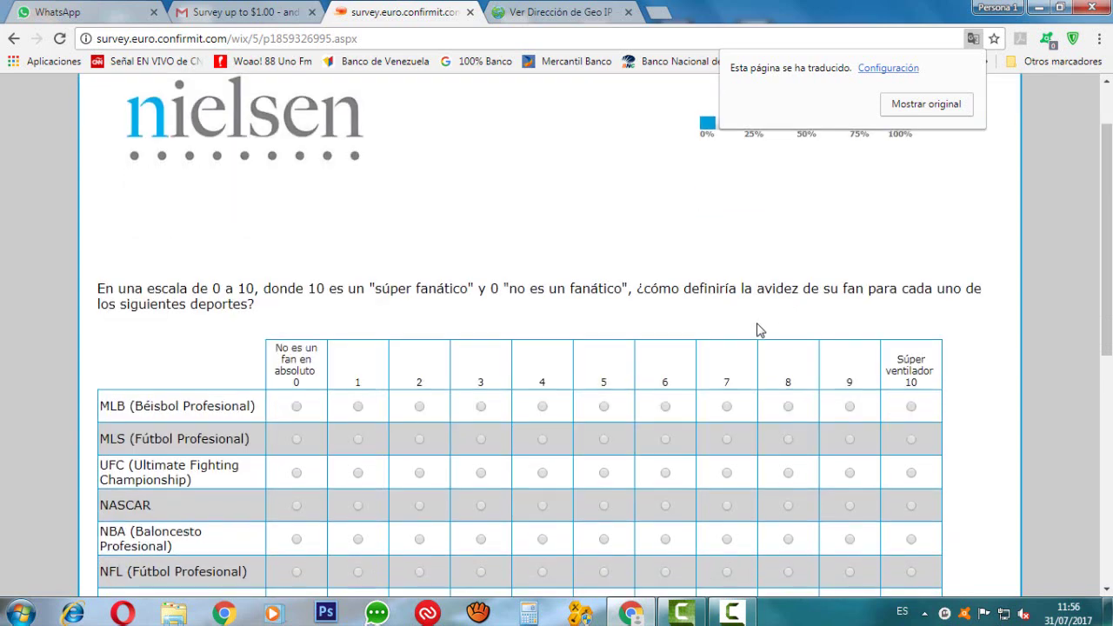
{"action": "left_click", "coordinate": [732, 408]}
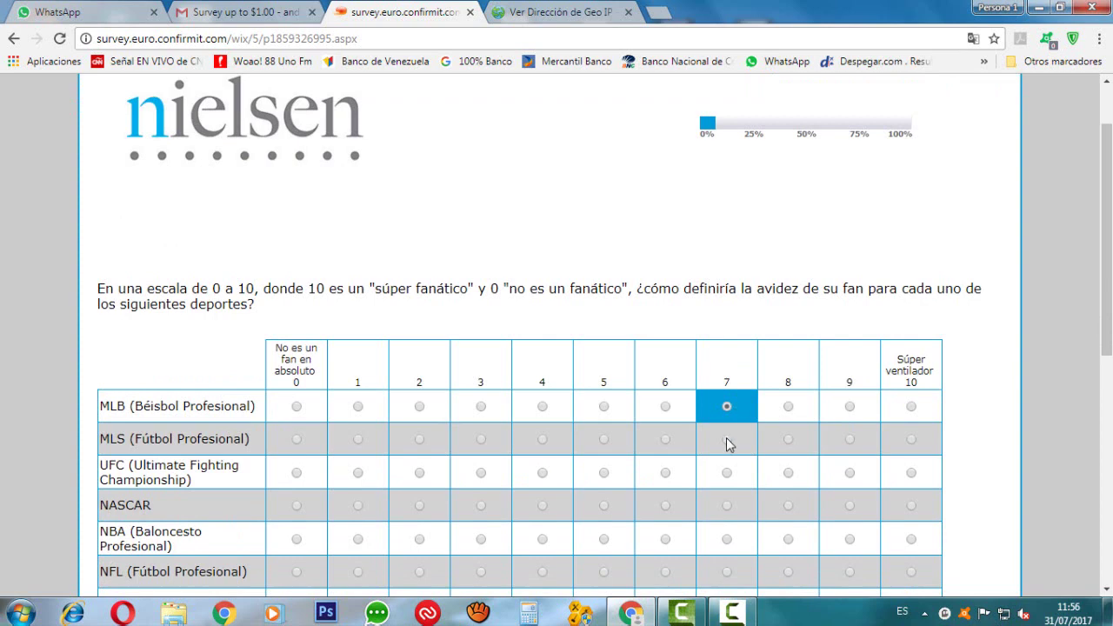
{"action": "left_click", "coordinate": [727, 440]}
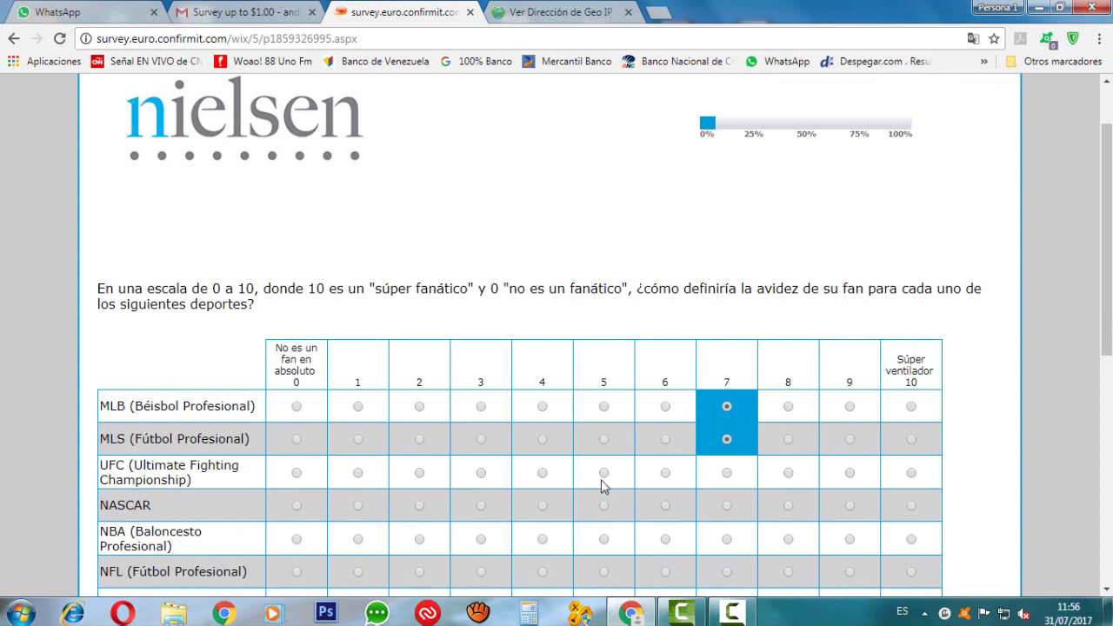
{"action": "left_click", "coordinate": [543, 474]}
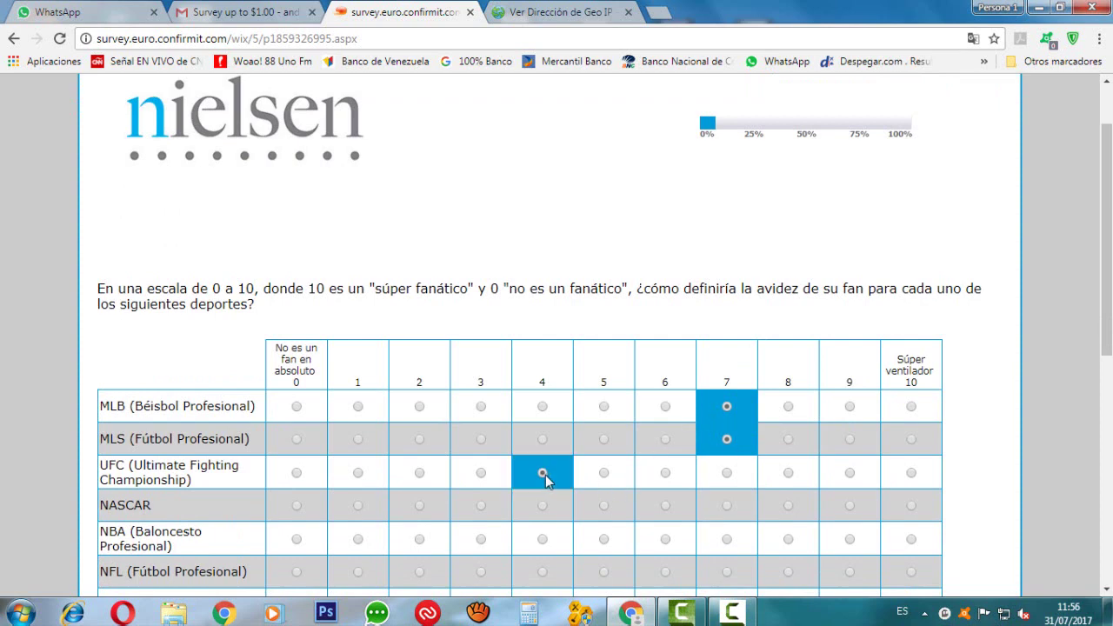
{"action": "left_click", "coordinate": [542, 506]}
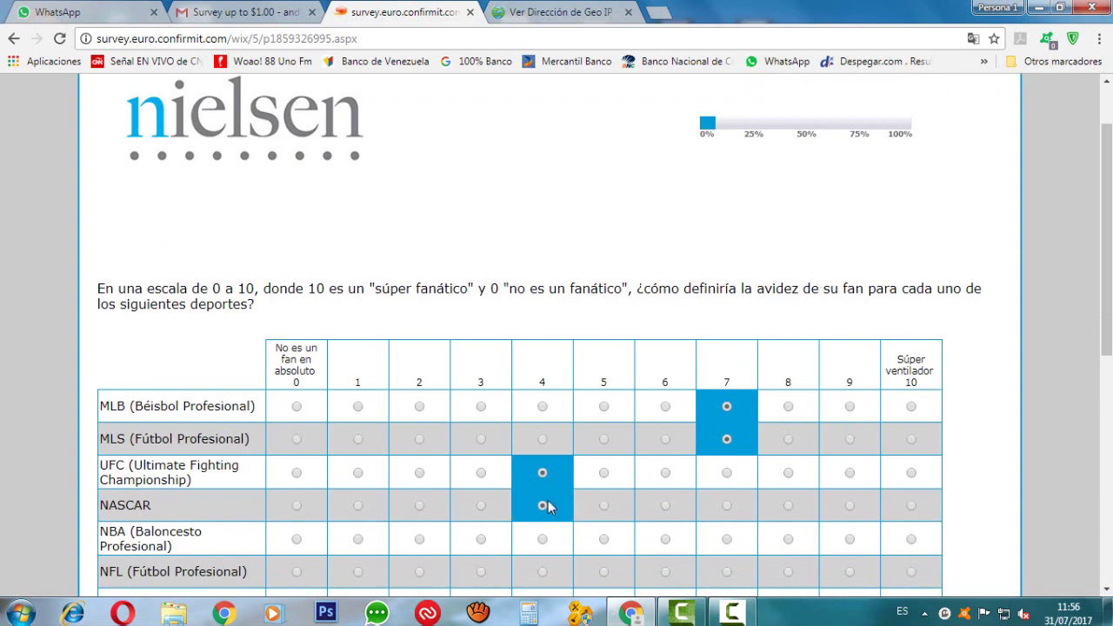
- Rate NBA as 6, NFL as 7, NHL as 4, and both men's and women's professional golf as 0
{"action": "scroll", "coordinate": [549, 507], "scroll_direction": "down", "scroll_amount": 1}
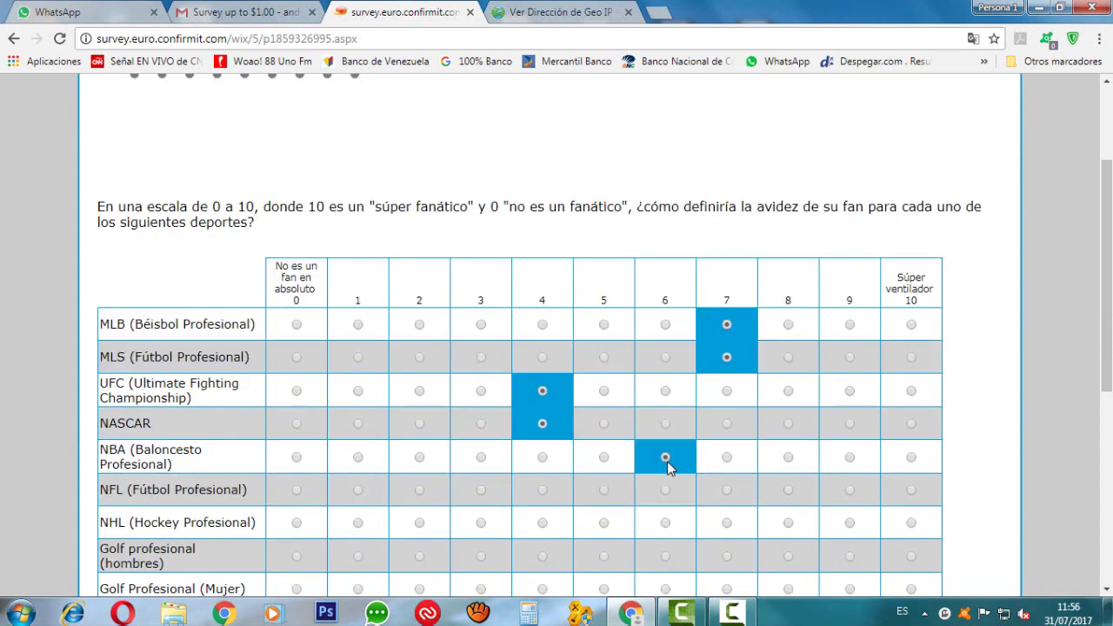
{"action": "left_click", "coordinate": [729, 496]}
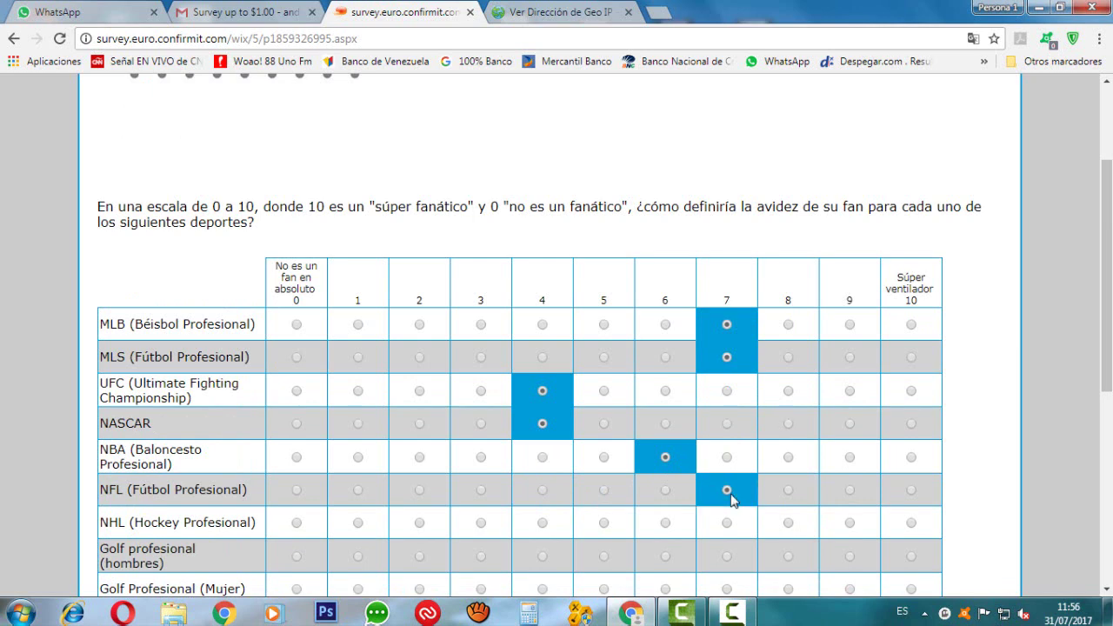
{"action": "left_click", "coordinate": [543, 522]}
{"action": "scroll", "coordinate": [545, 525], "scroll_direction": "down", "scroll_amount": 1}
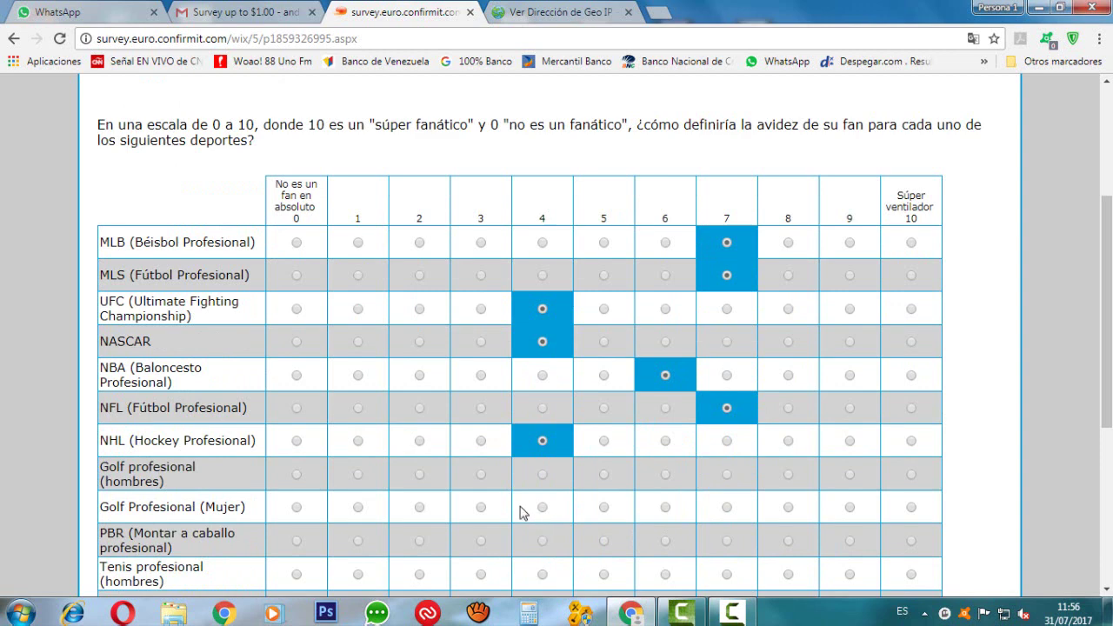
{"action": "left_click", "coordinate": [297, 476]}
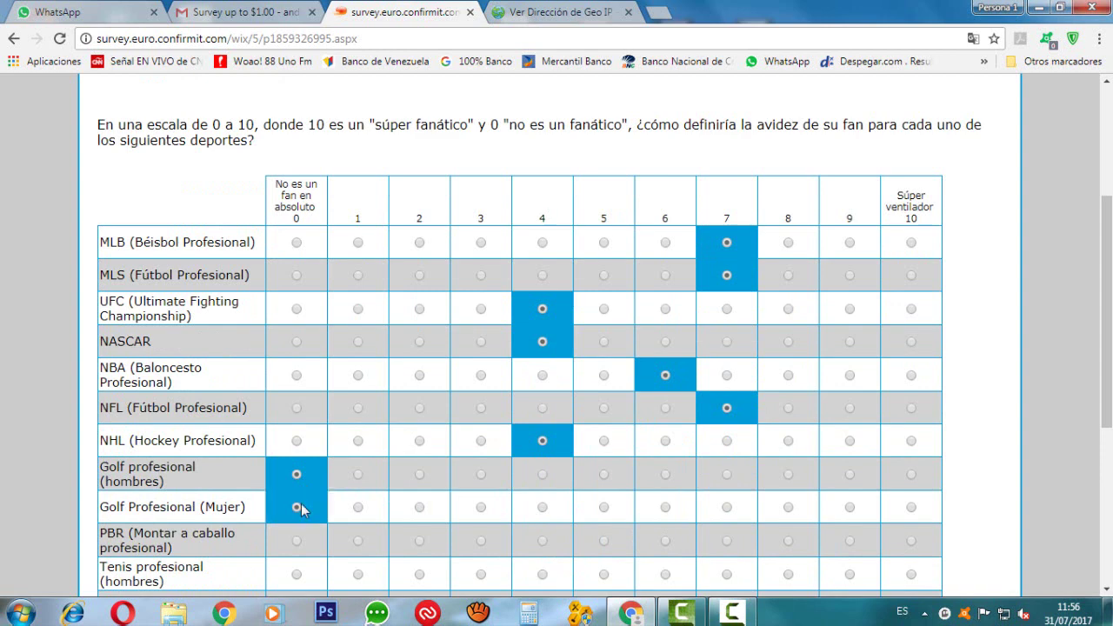
- Rate PBR and both men's and women's professional tennis as 4, and E-Sports as 6
{"action": "scroll", "coordinate": [301, 504], "scroll_direction": "down", "scroll_amount": 1}
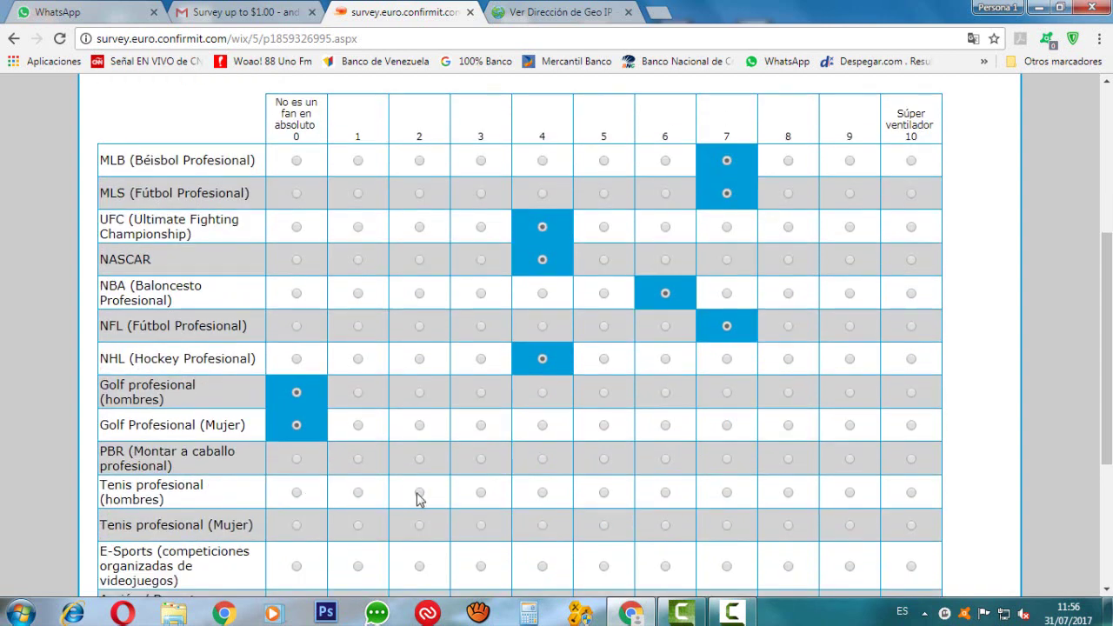
{"action": "left_click", "coordinate": [541, 459]}
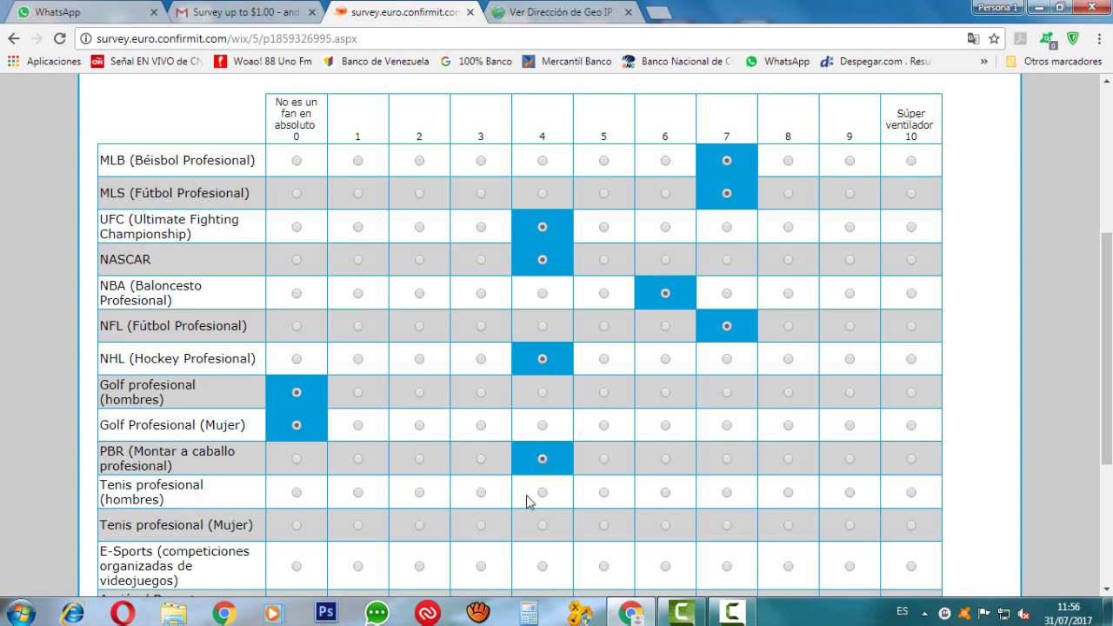
{"action": "scroll", "coordinate": [545, 489], "scroll_direction": "down", "scroll_amount": 1}
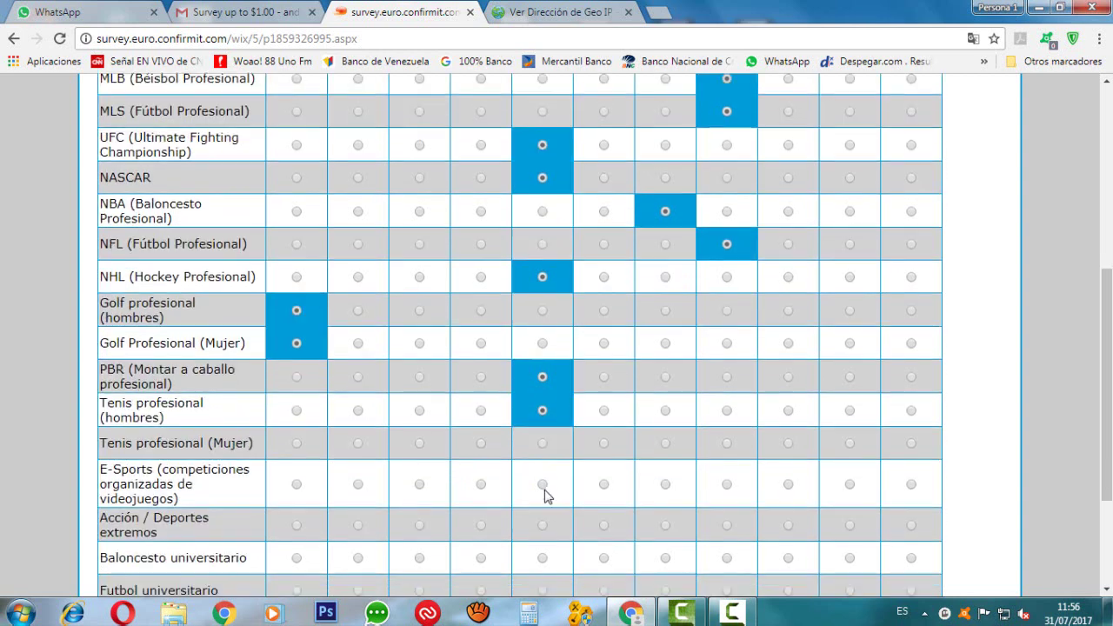
{"action": "left_click", "coordinate": [542, 445]}
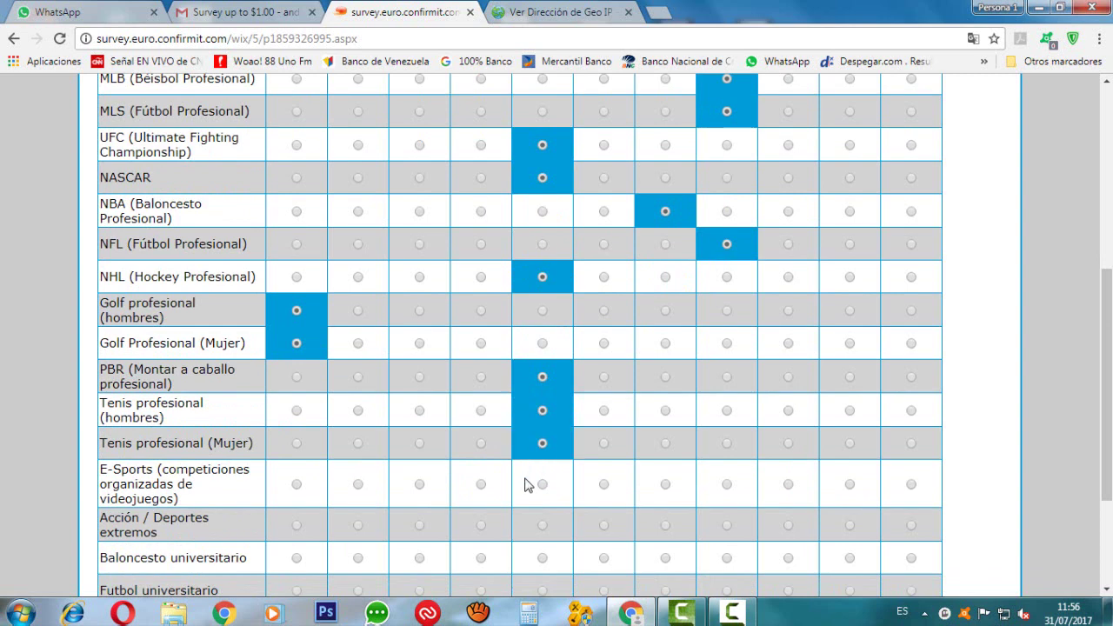
{"action": "left_click", "coordinate": [666, 485]}
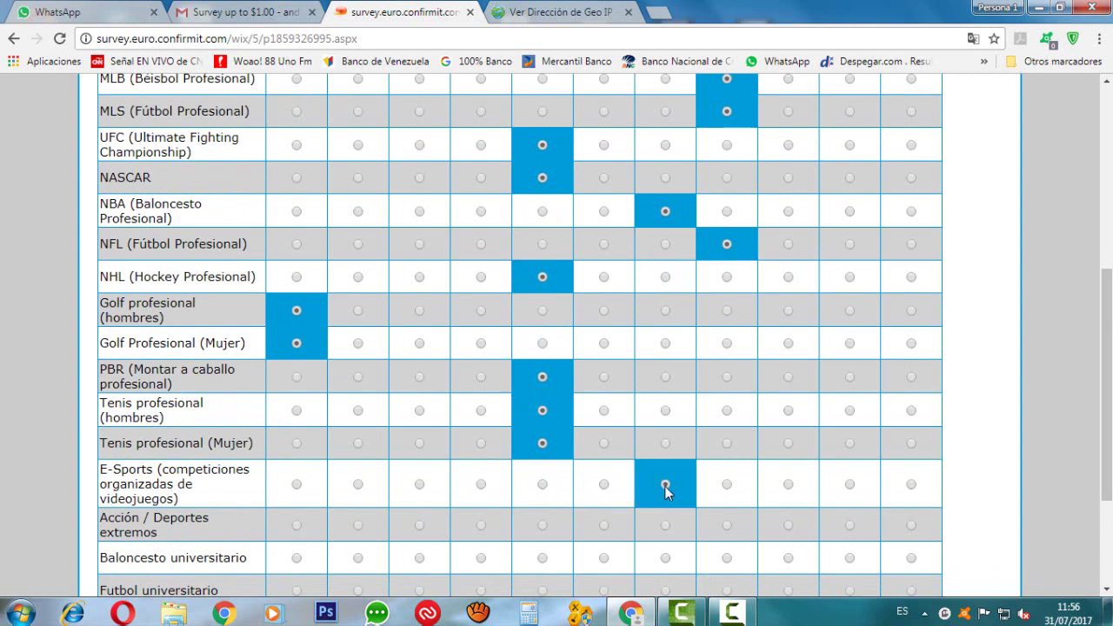
- Rate Acción / Deportes extremos, Baloncesto universitario, Futbol universitario and IndyCar as 4, and submit the page
{"action": "scroll", "coordinate": [664, 486], "scroll_direction": "down", "scroll_amount": 1}
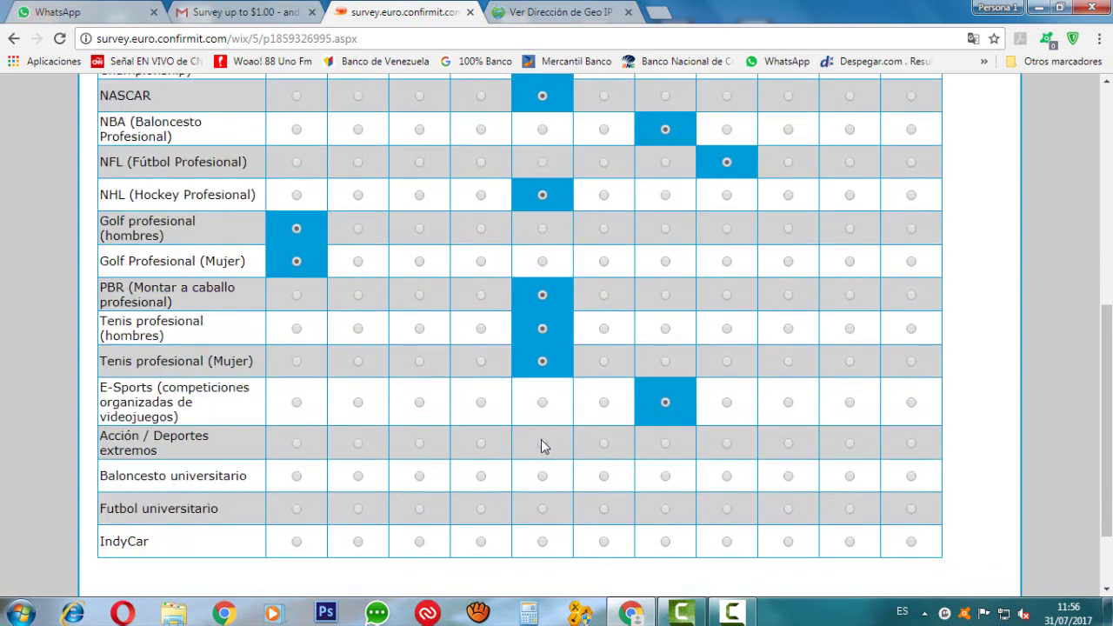
{"action": "left_click", "coordinate": [541, 444]}
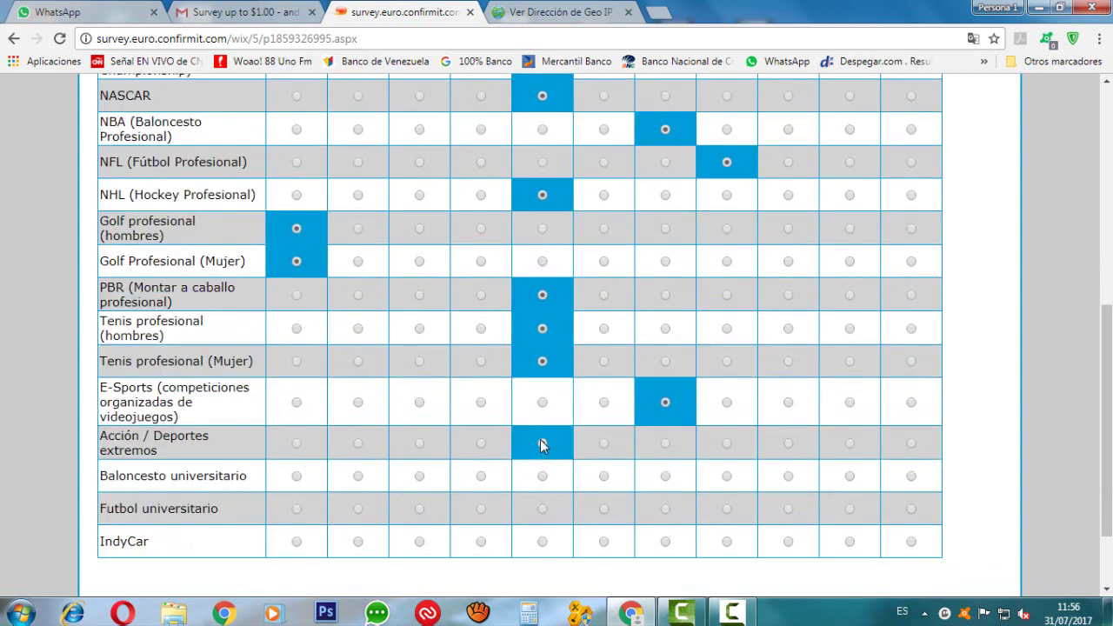
{"action": "left_click", "coordinate": [545, 483]}
{"action": "left_click", "coordinate": [547, 514]}
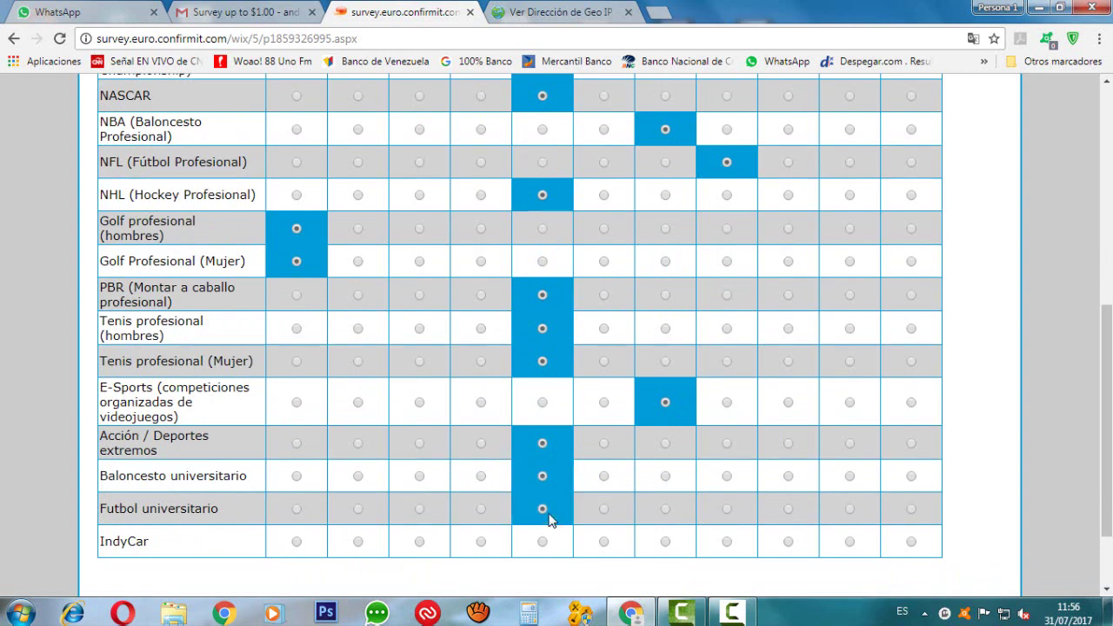
{"action": "left_click", "coordinate": [541, 541]}
{"action": "scroll", "coordinate": [565, 483], "scroll_direction": "down", "scroll_amount": 1}
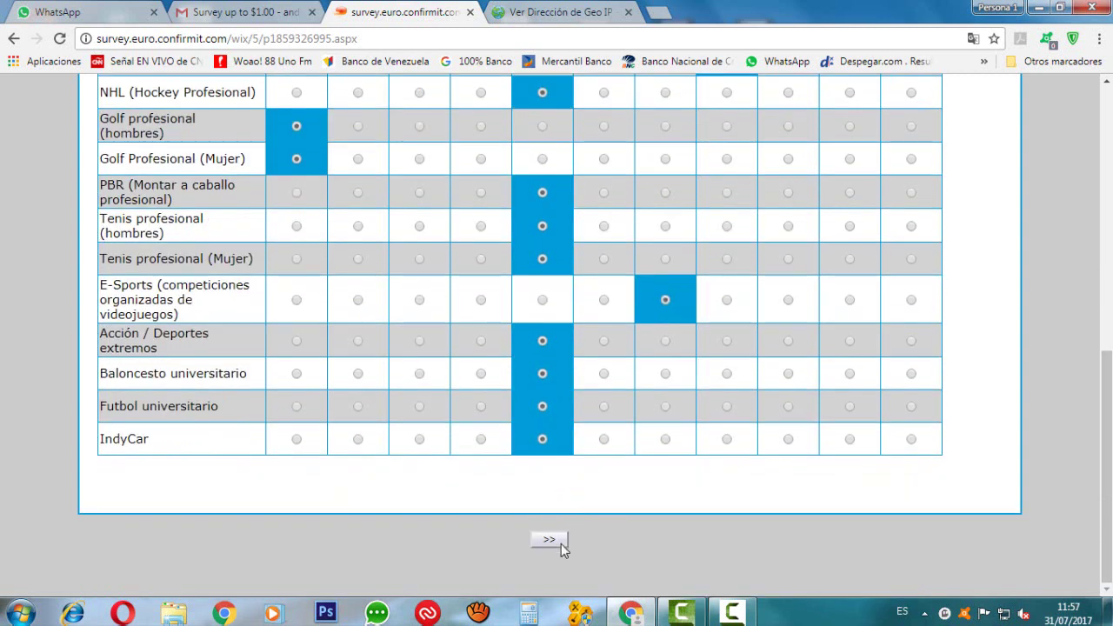
{"action": "left_click", "coordinate": [561, 543]}
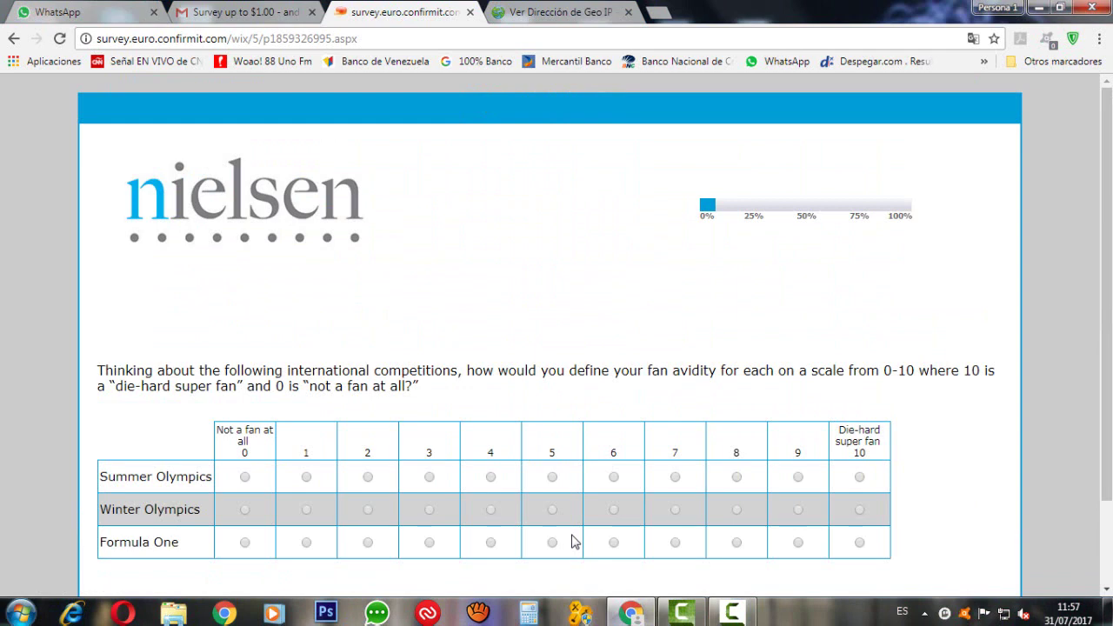
- Translate the international competitions page into Spanish, retrying the translation
{"action": "left_click", "coordinate": [969, 40]}
{"action": "left_click", "coordinate": [871, 103]}
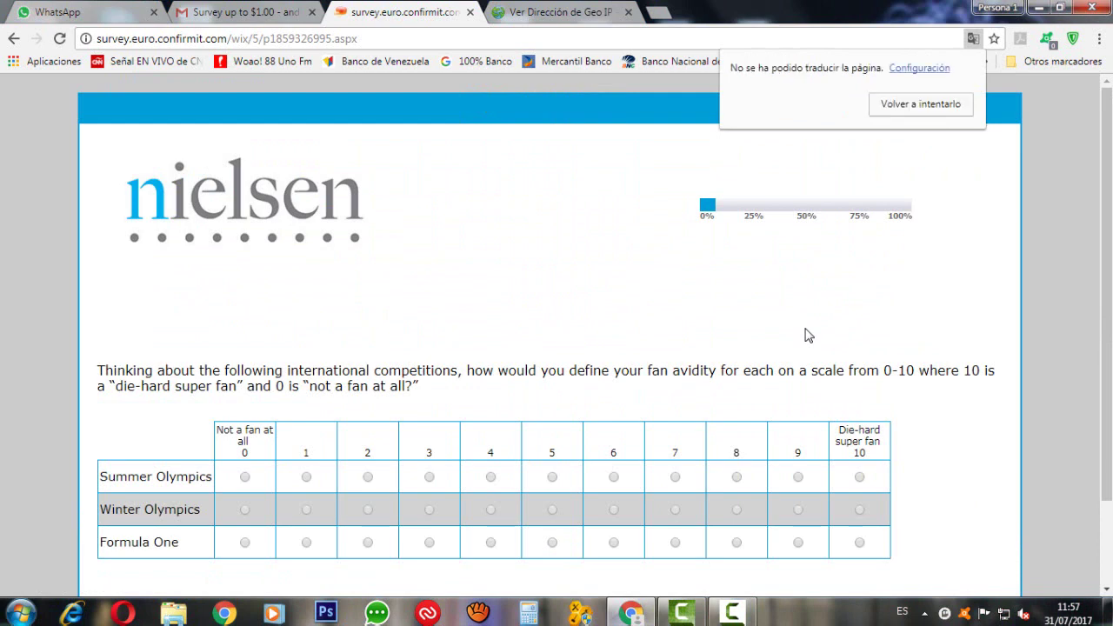
{"action": "left_click", "coordinate": [897, 112]}
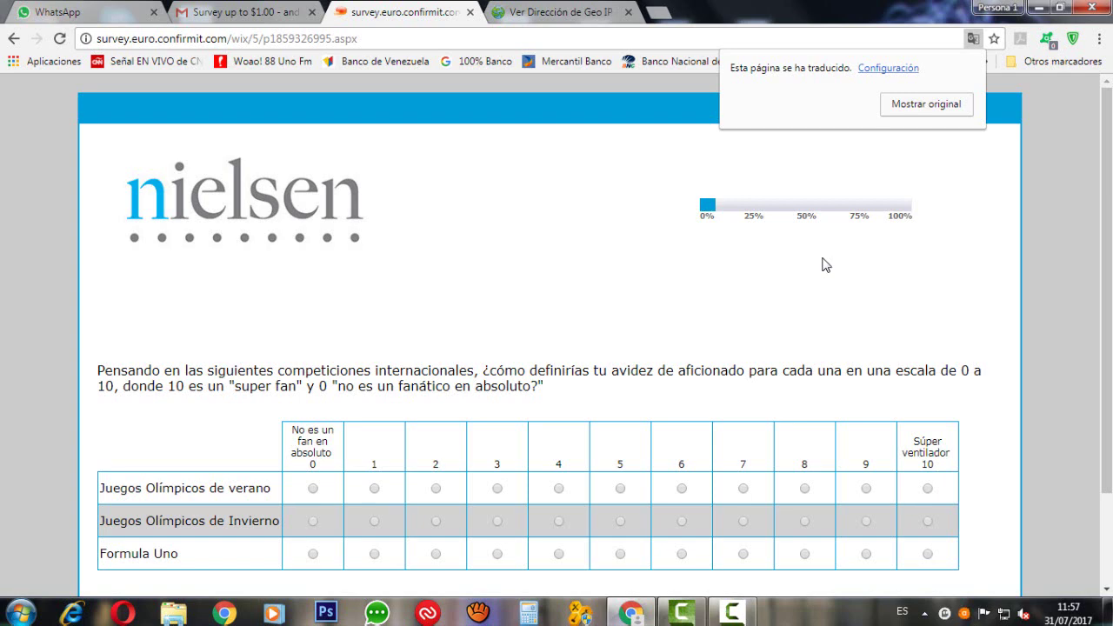
- Rate fan avidity for Juegos Olímpicos de verano, Juegos Olímpicos de Invierno and Formula Uno as 8
{"action": "scroll", "coordinate": [830, 292], "scroll_direction": "down", "scroll_amount": 1}
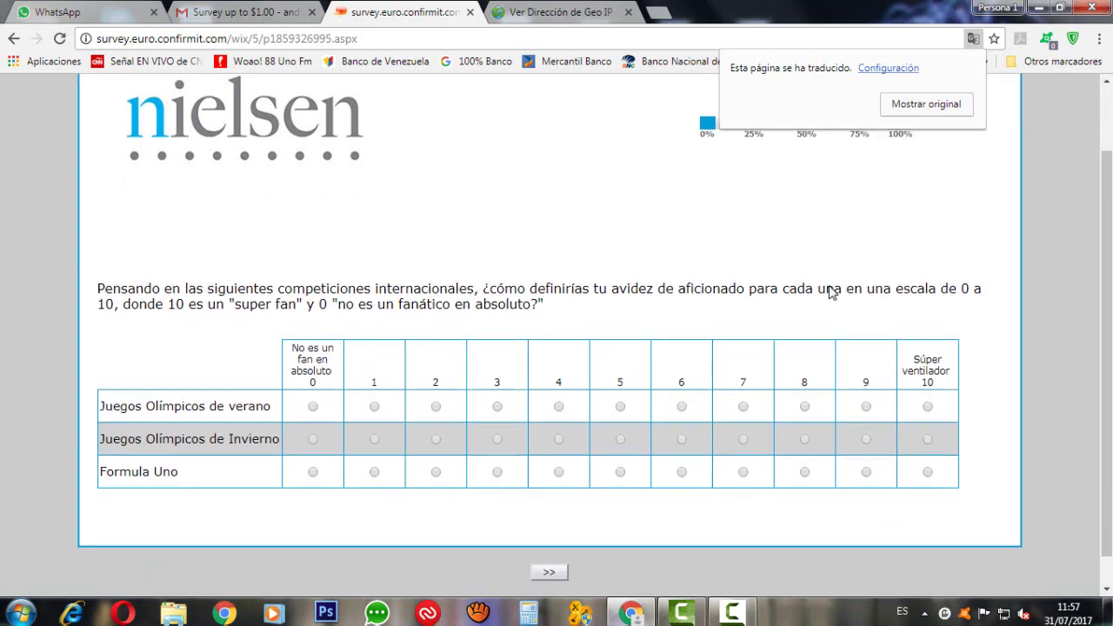
{"action": "left_click", "coordinate": [803, 406]}
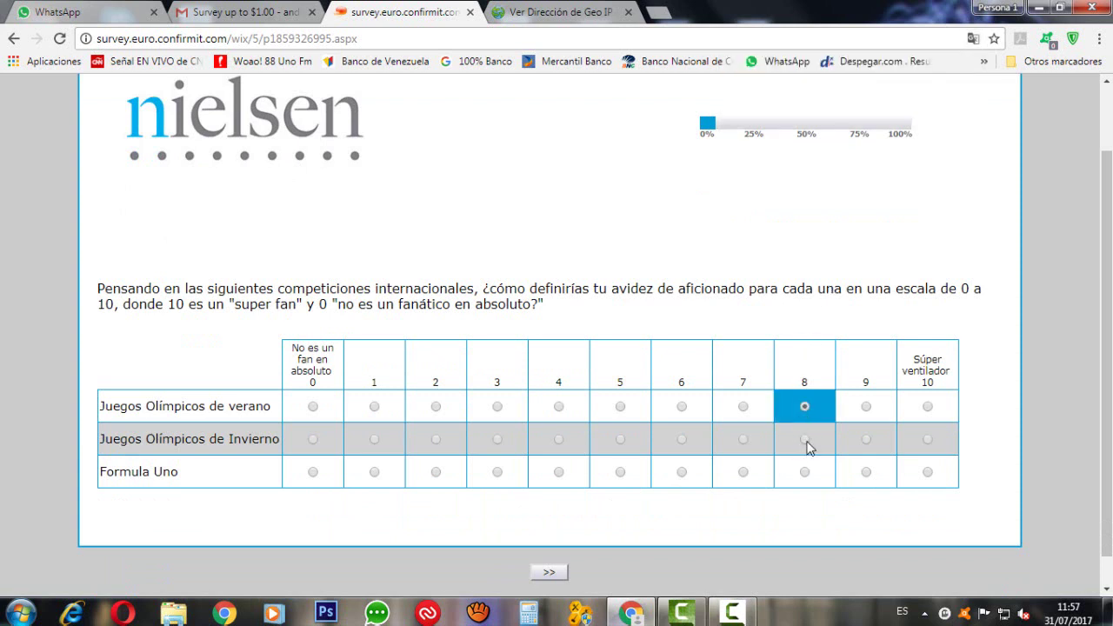
{"action": "left_click", "coordinate": [806, 444]}
{"action": "left_click", "coordinate": [806, 475]}
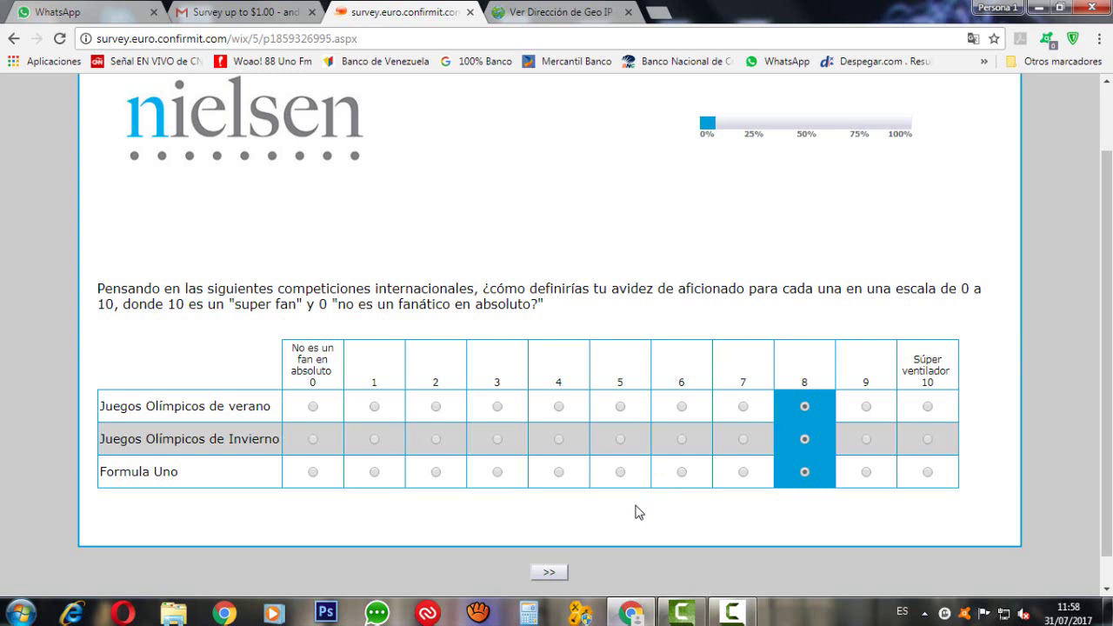
- Submit the international competitions ratings and translate the soccer leagues and competitions page into Spanish, retrying the translation
{"action": "left_click", "coordinate": [544, 573]}
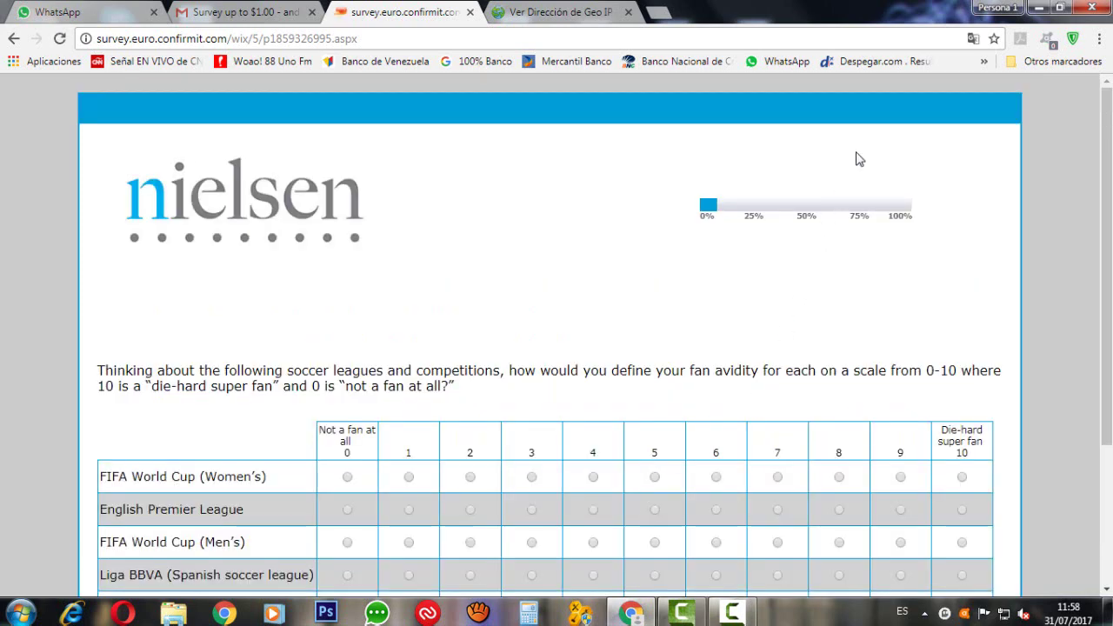
{"action": "left_click", "coordinate": [972, 40]}
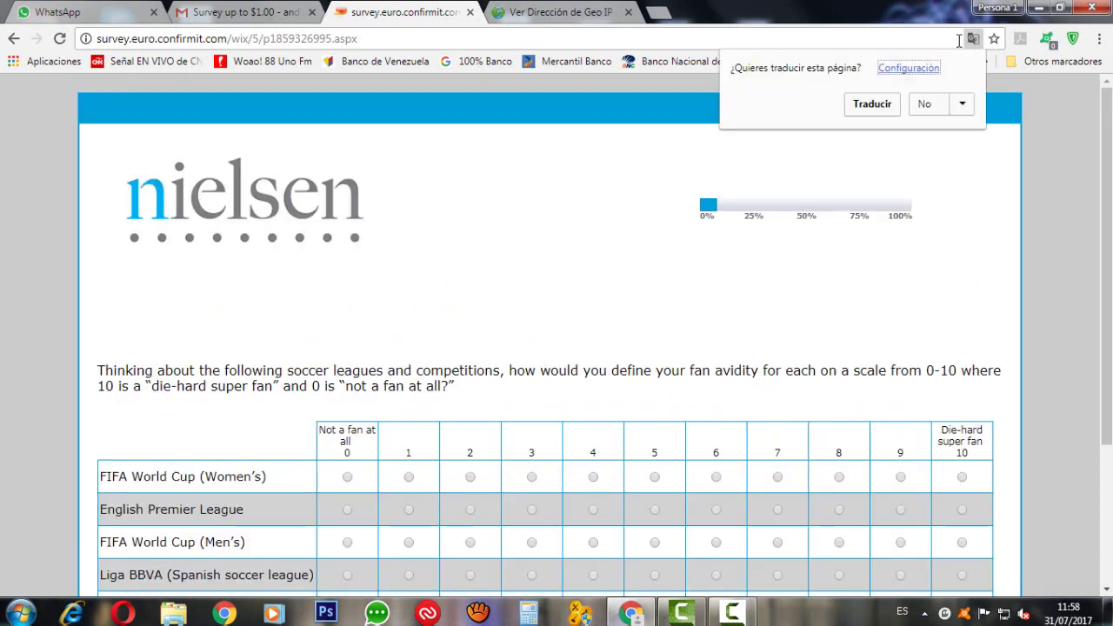
{"action": "left_click", "coordinate": [879, 108]}
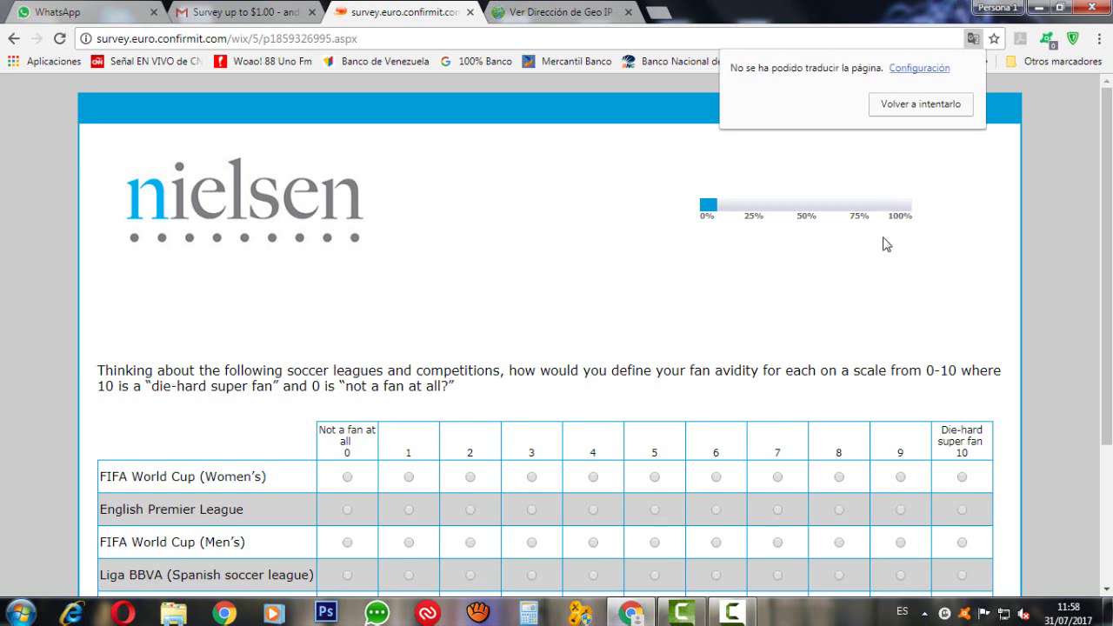
{"action": "left_click", "coordinate": [904, 112]}
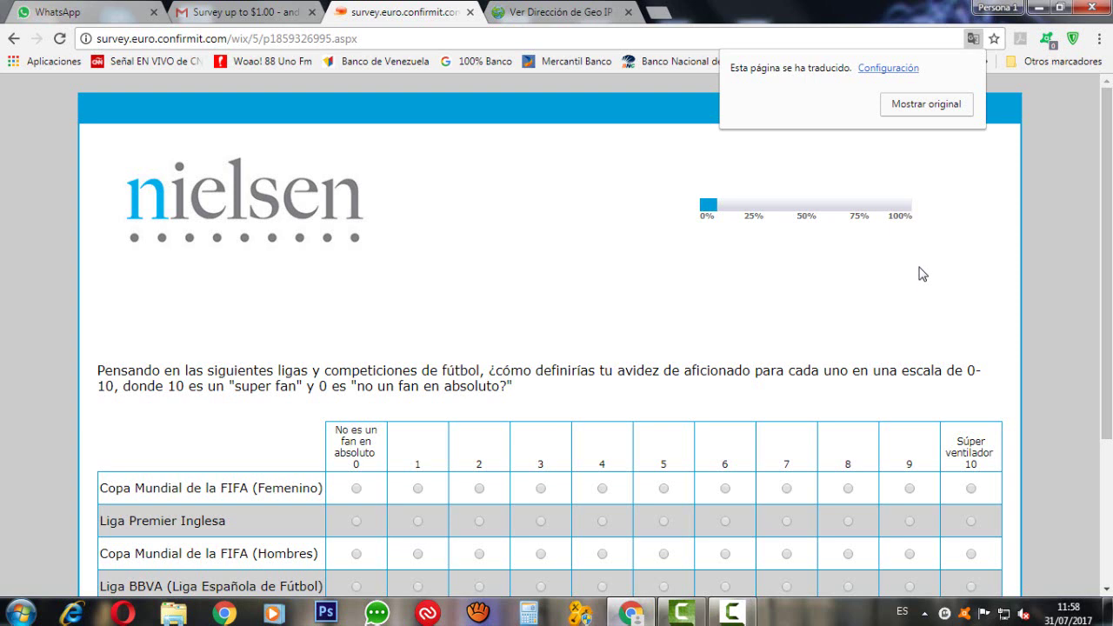
- Rate fan avidity for the women's FIFA World Cup as 7, and Liga Premier Inglesa, the men's World Cup and Liga BBVA as 9
{"action": "left_click", "coordinate": [788, 489]}
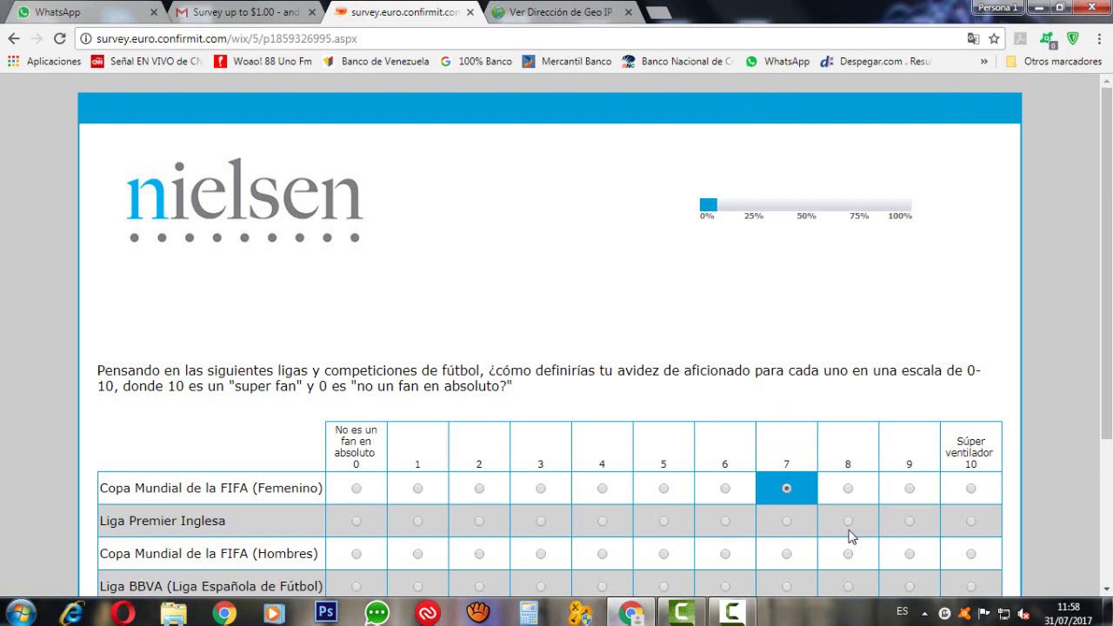
{"action": "left_click", "coordinate": [910, 521]}
{"action": "scroll", "coordinate": [914, 513], "scroll_direction": "down", "scroll_amount": 1}
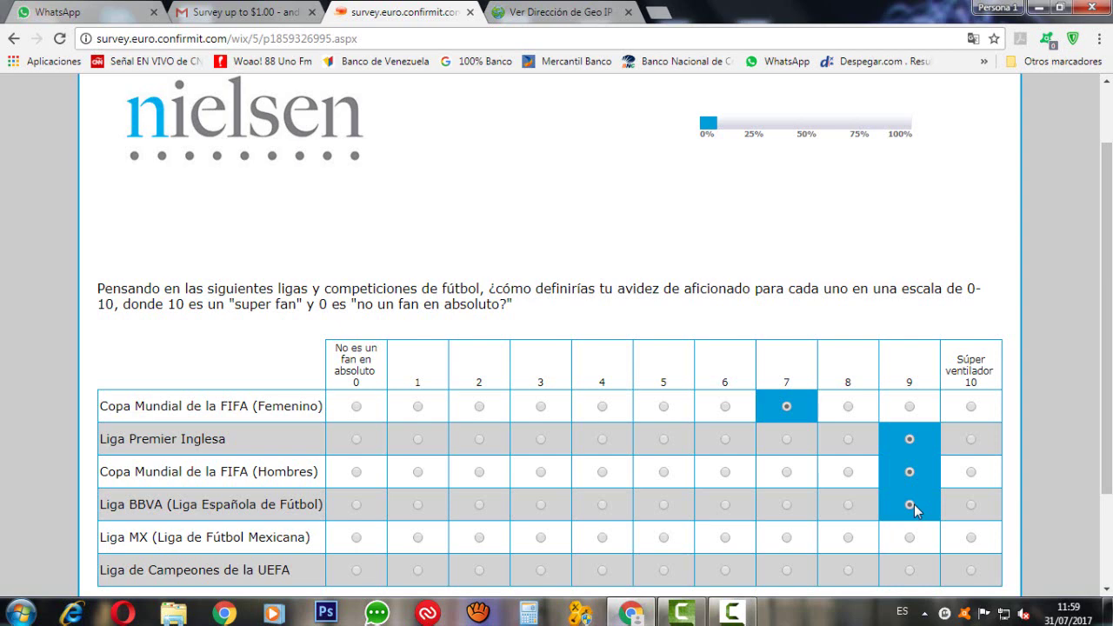
- Rate Liga MX as 4 and Liga de Campeones de la UEFA as 9, and submit the soccer page
{"action": "left_click", "coordinate": [604, 538]}
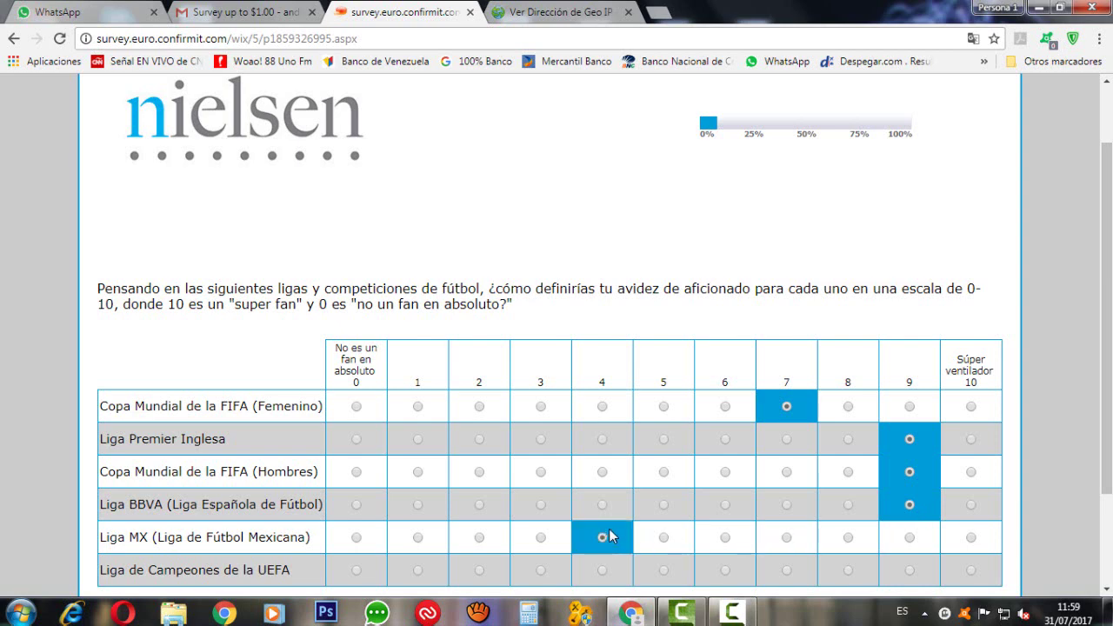
{"action": "scroll", "coordinate": [608, 537], "scroll_direction": "down", "scroll_amount": 1}
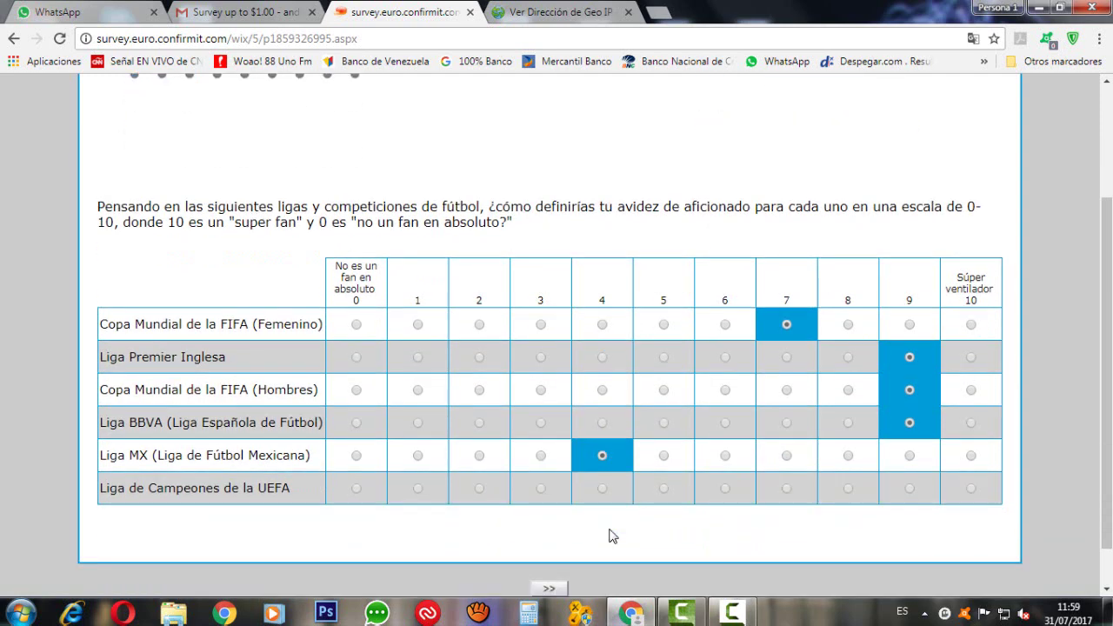
{"action": "left_click", "coordinate": [908, 489]}
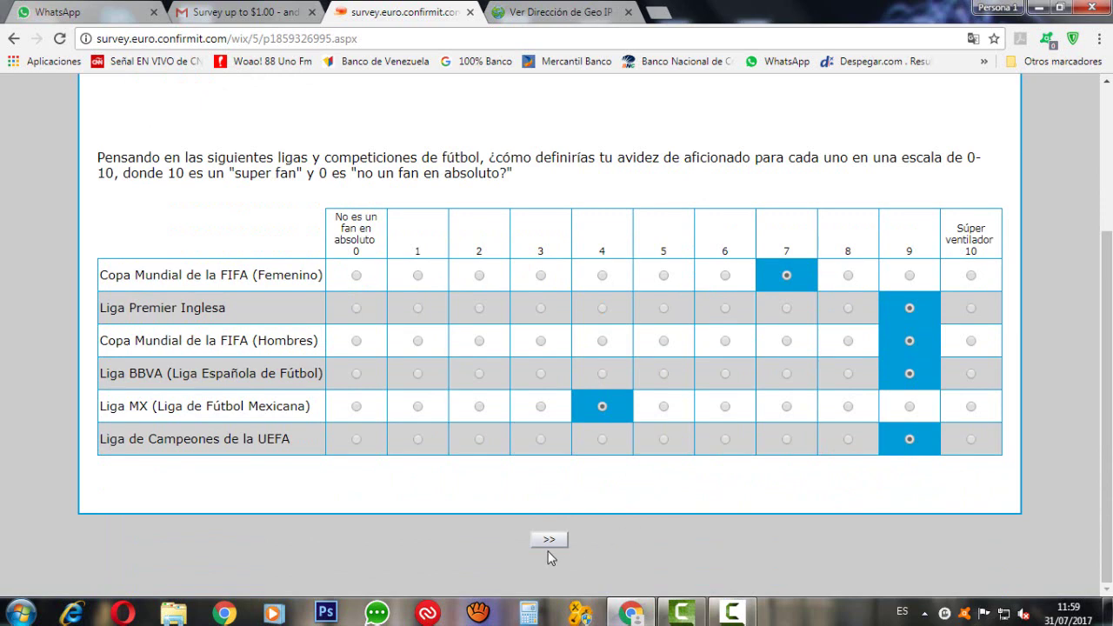
{"action": "left_click", "coordinate": [549, 541]}
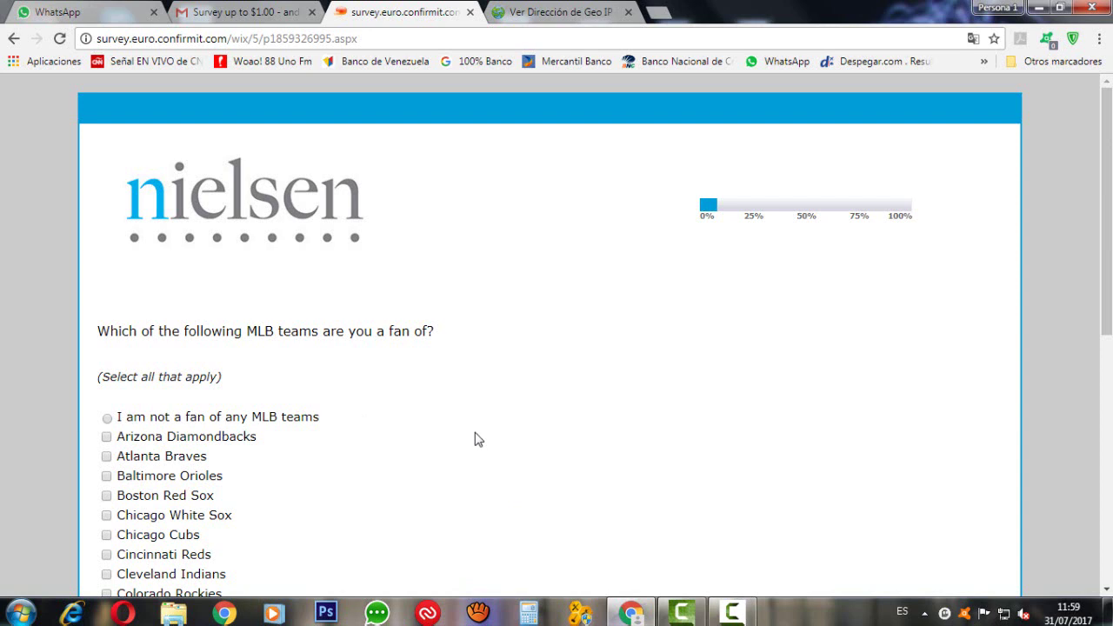
- Select New York Yankees, Atlanta Braves, Boston Red Sox, Chicago White Sox and Detroit Tigers as followed MLB teams
{"action": "scroll", "coordinate": [476, 439], "scroll_direction": "down", "scroll_amount": 1}
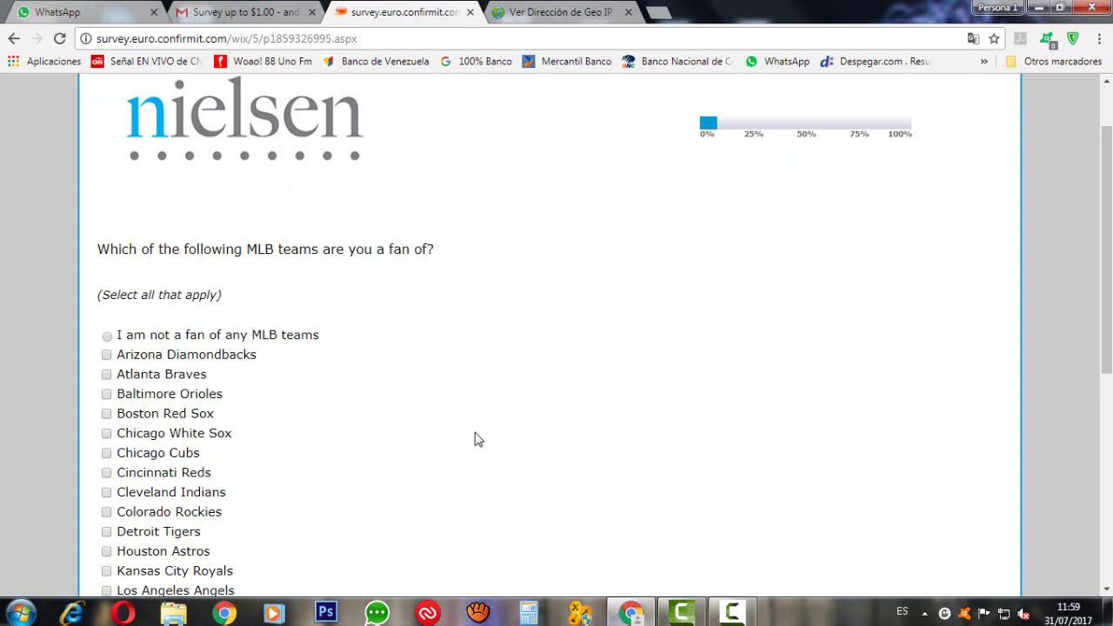
{"action": "scroll", "coordinate": [477, 440], "scroll_direction": "down", "scroll_amount": 2}
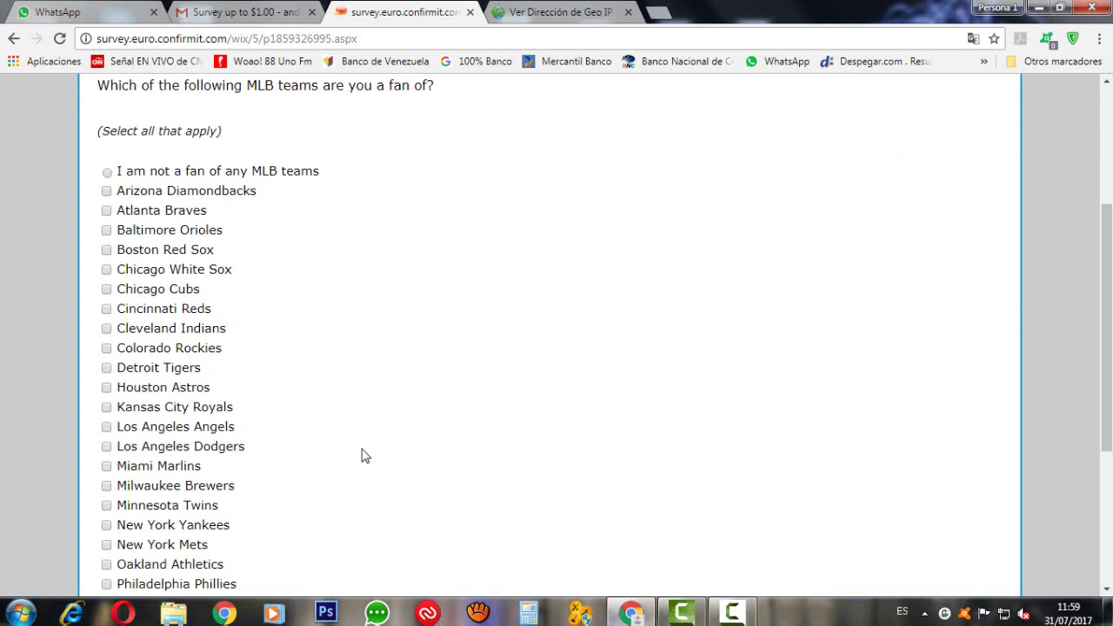
{"action": "left_click", "coordinate": [106, 525]}
{"action": "left_click", "coordinate": [106, 210]}
{"action": "left_click", "coordinate": [106, 250]}
{"action": "left_click", "coordinate": [106, 271]}
{"action": "left_click", "coordinate": [106, 368]}
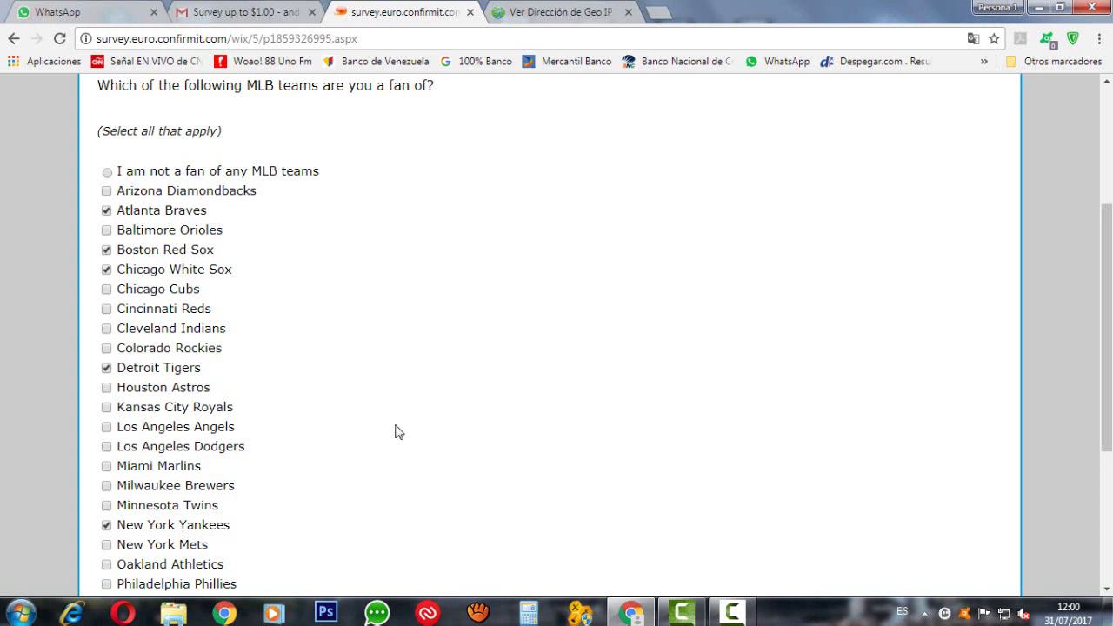
- Add Cleveland Indians, San Francisco Giants and Washington Nationals to the MLB teams and submit the page
{"action": "scroll", "coordinate": [398, 432], "scroll_direction": "down", "scroll_amount": 2}
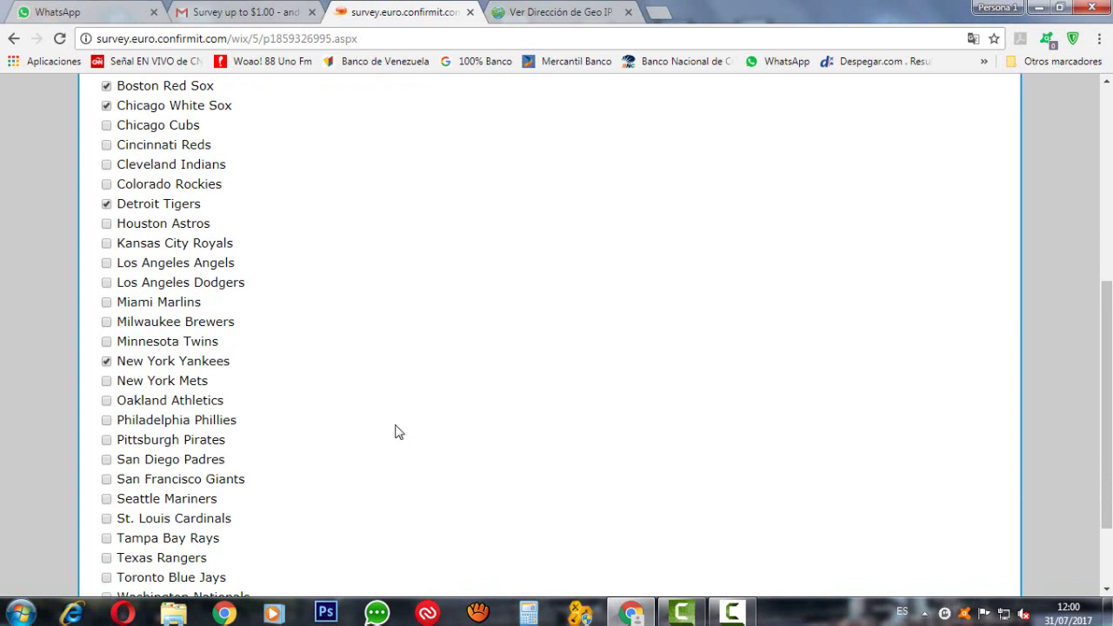
{"action": "scroll", "coordinate": [395, 432], "scroll_direction": "down", "scroll_amount": 1}
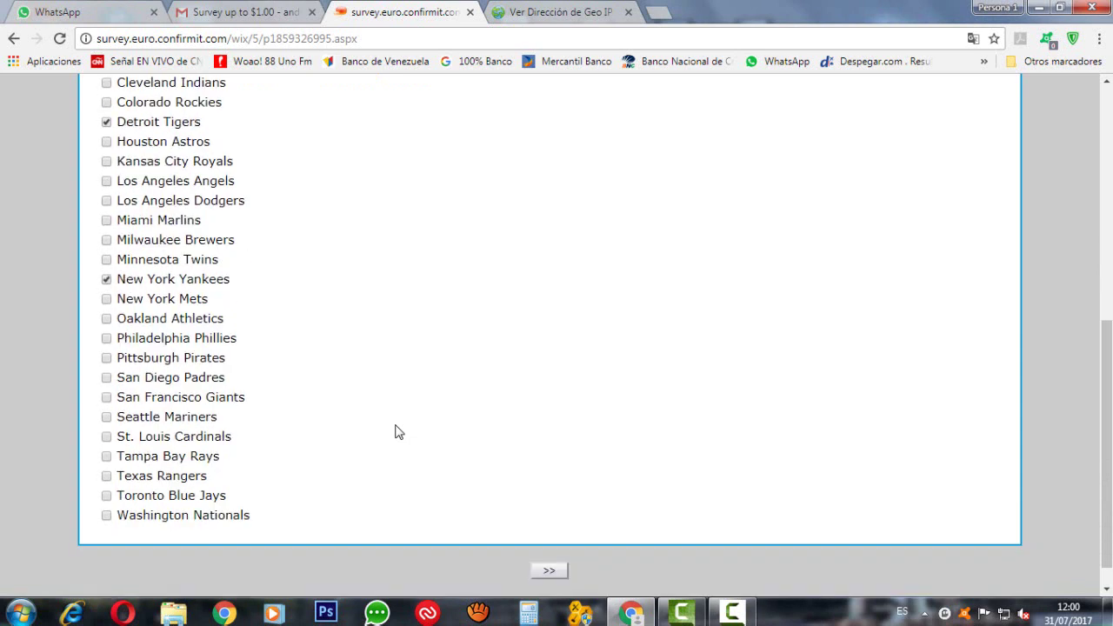
{"action": "scroll", "coordinate": [395, 432], "scroll_direction": "up", "scroll_amount": 2}
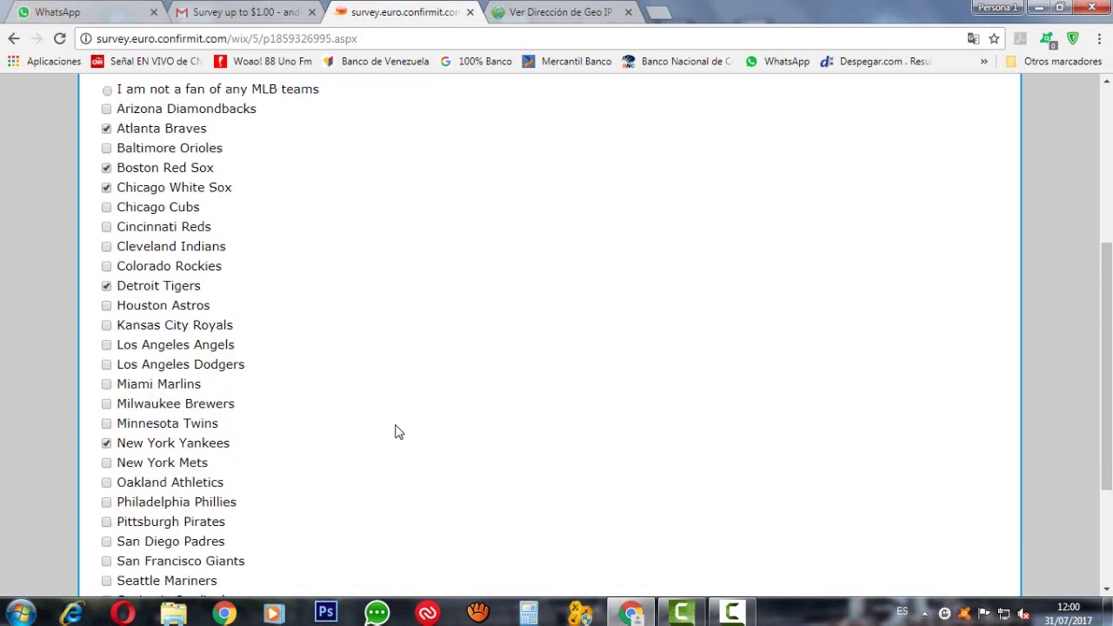
{"action": "left_click", "coordinate": [106, 247]}
{"action": "scroll", "coordinate": [478, 418], "scroll_direction": "down", "scroll_amount": 1}
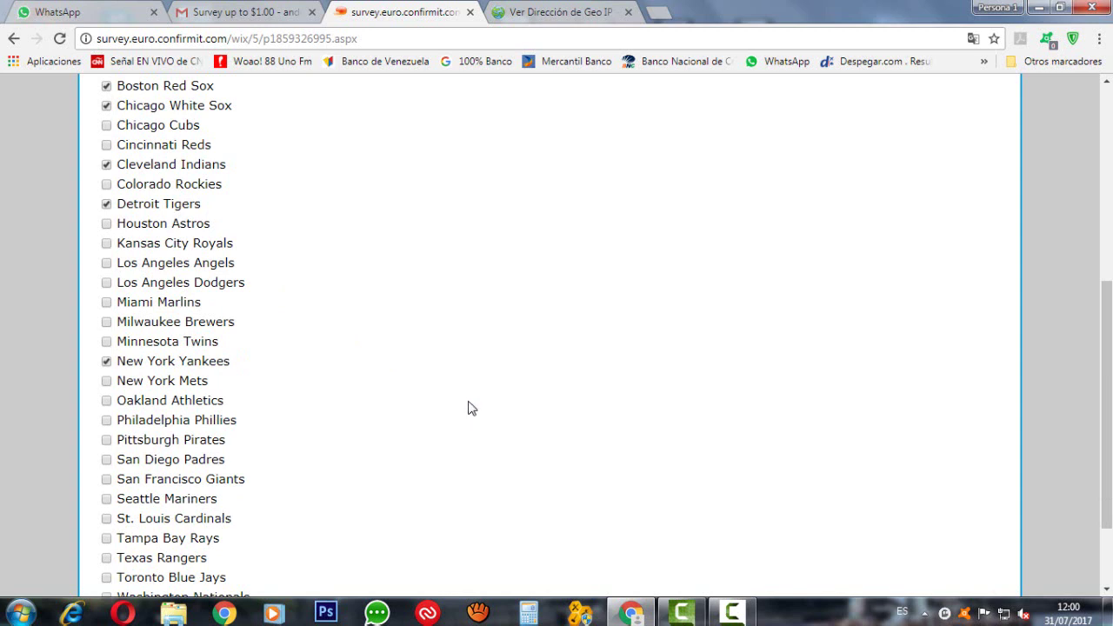
{"action": "scroll", "coordinate": [467, 409], "scroll_direction": "down", "scroll_amount": 1}
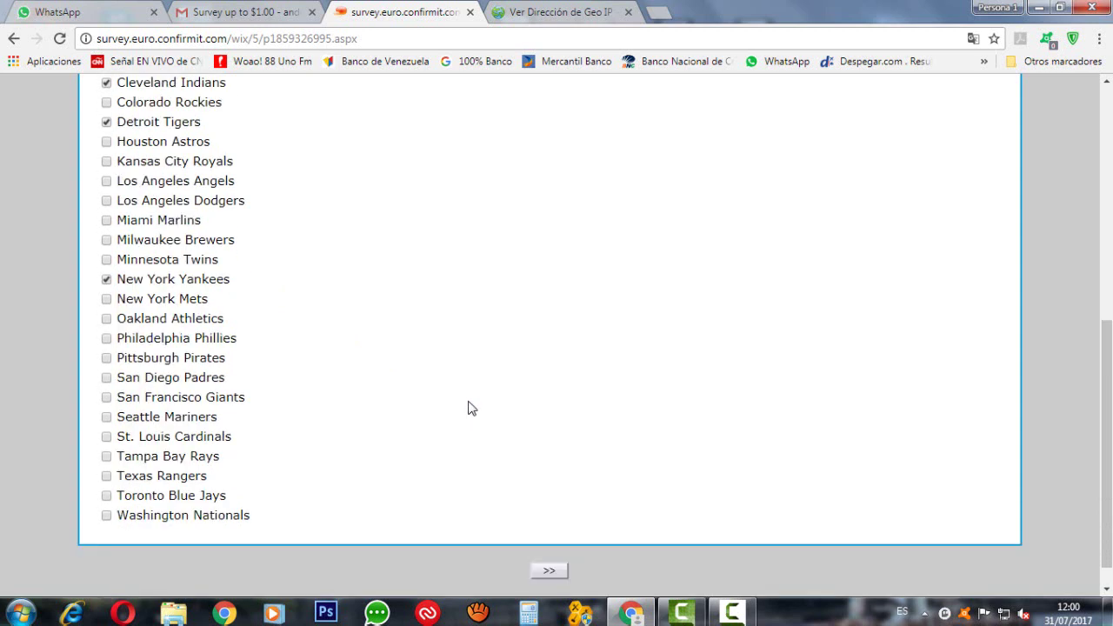
{"action": "left_click", "coordinate": [108, 401]}
{"action": "left_click", "coordinate": [108, 518]}
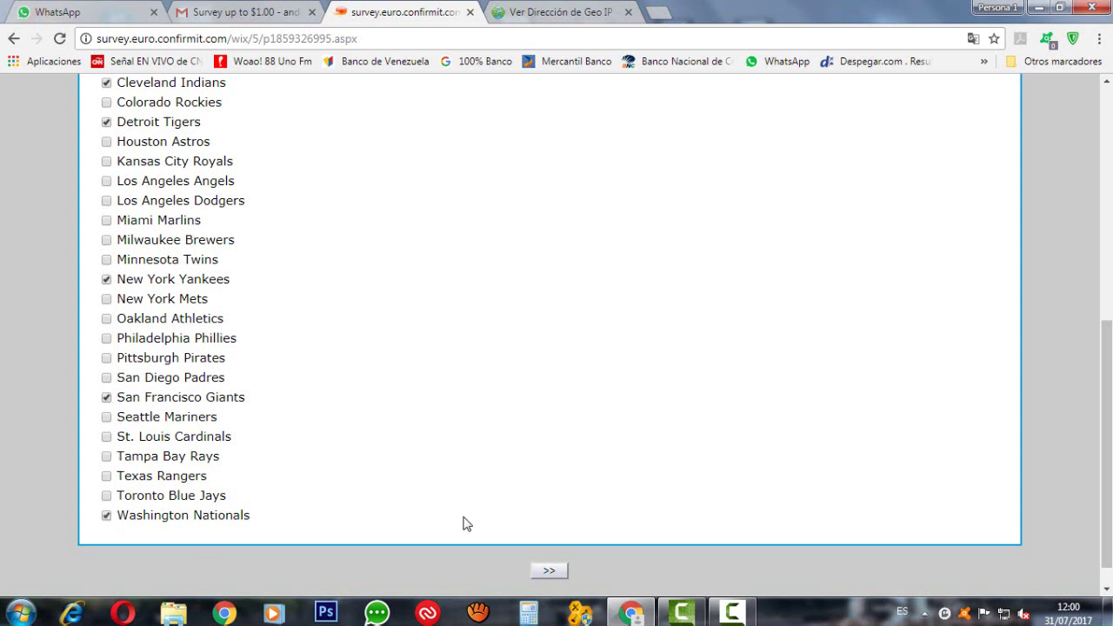
{"action": "left_click", "coordinate": [538, 573]}
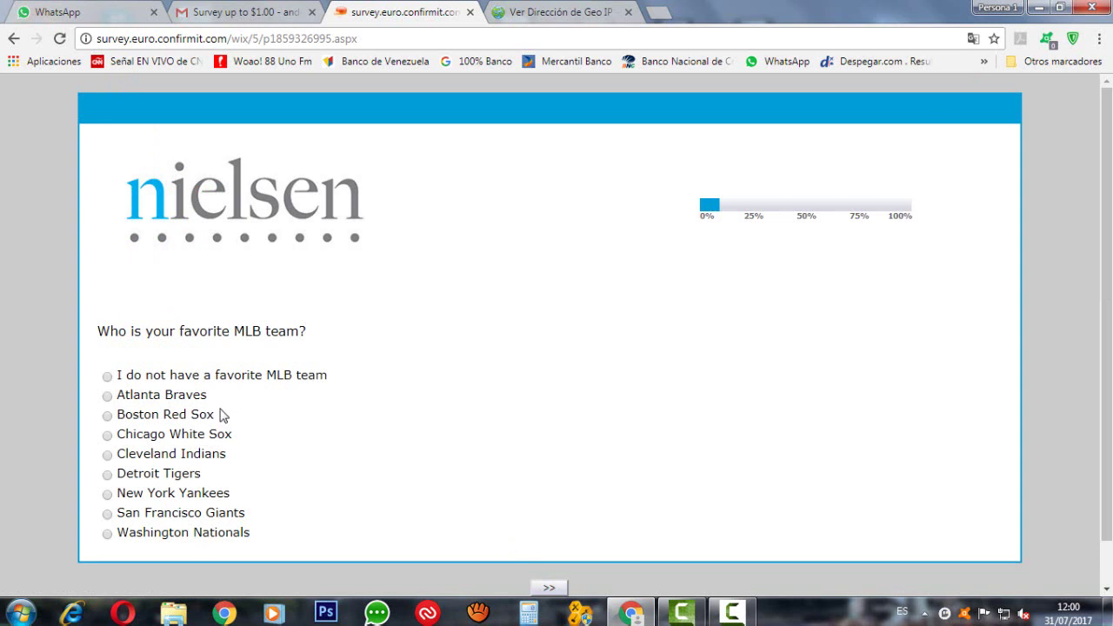
- Choose New York Yankees as the favorite MLB team and submit the answer
{"action": "left_click", "coordinate": [107, 494]}
{"action": "scroll", "coordinate": [470, 487], "scroll_direction": "down", "scroll_amount": 1}
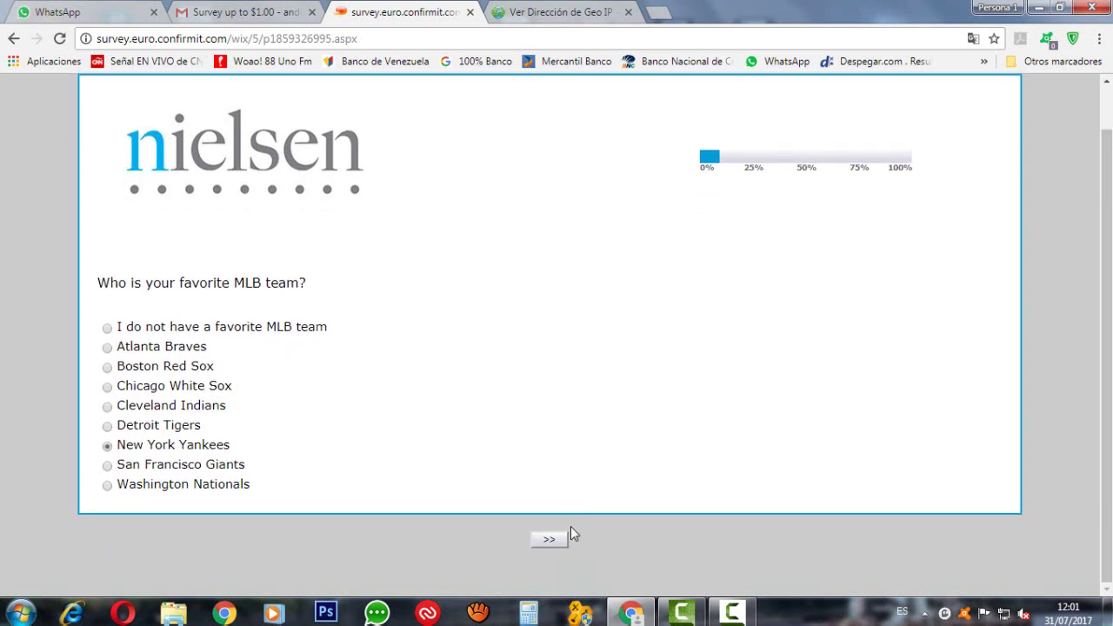
{"action": "left_click", "coordinate": [549, 539]}
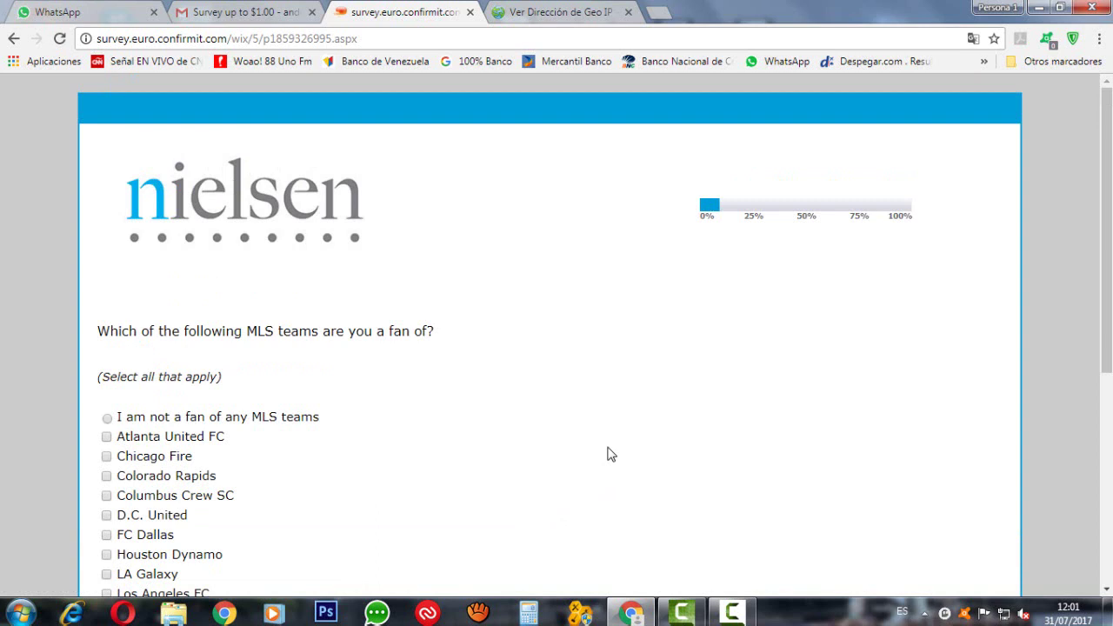
- Select LA Galaxy as the only followed MLS team and submit the page
{"action": "scroll", "coordinate": [612, 454], "scroll_direction": "down", "scroll_amount": 2}
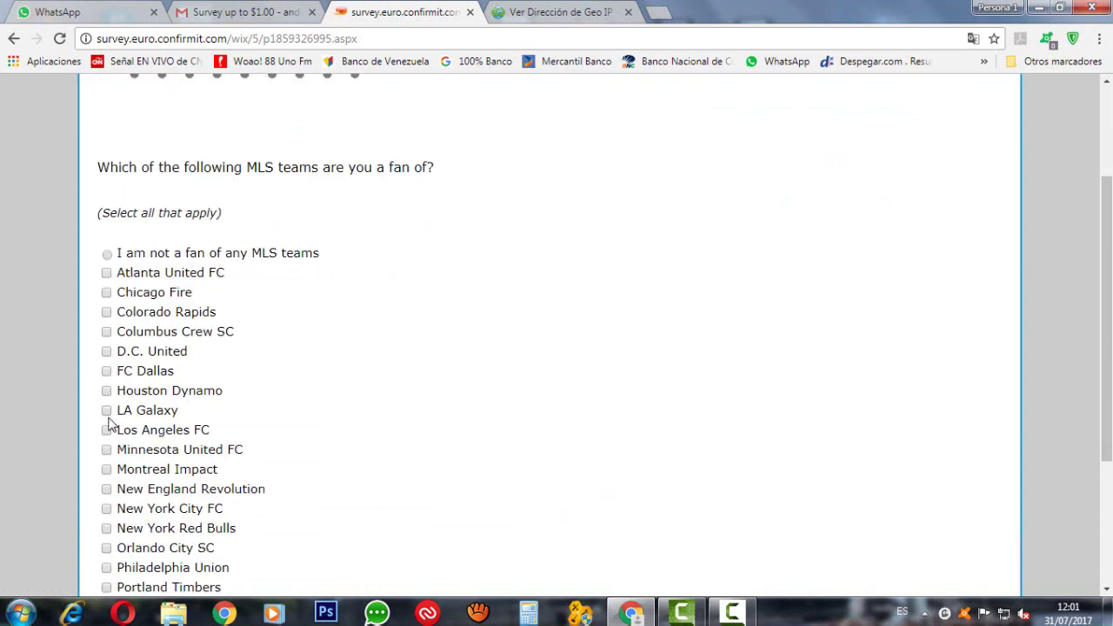
{"action": "left_click", "coordinate": [107, 410]}
{"action": "scroll", "coordinate": [665, 506], "scroll_direction": "down", "scroll_amount": 1}
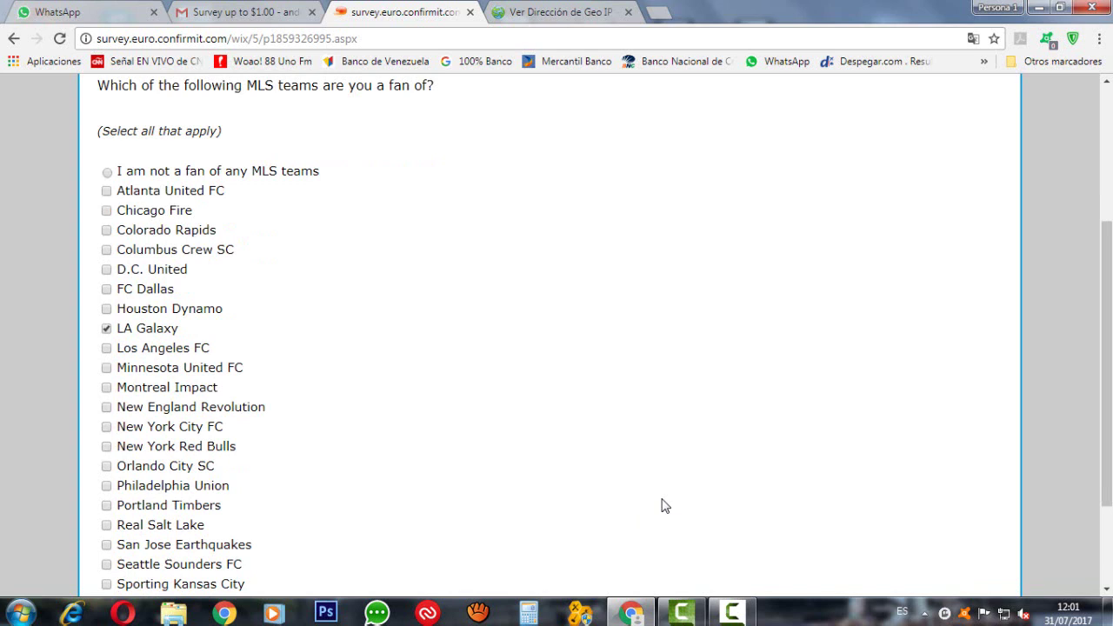
{"action": "scroll", "coordinate": [665, 506], "scroll_direction": "down", "scroll_amount": 2}
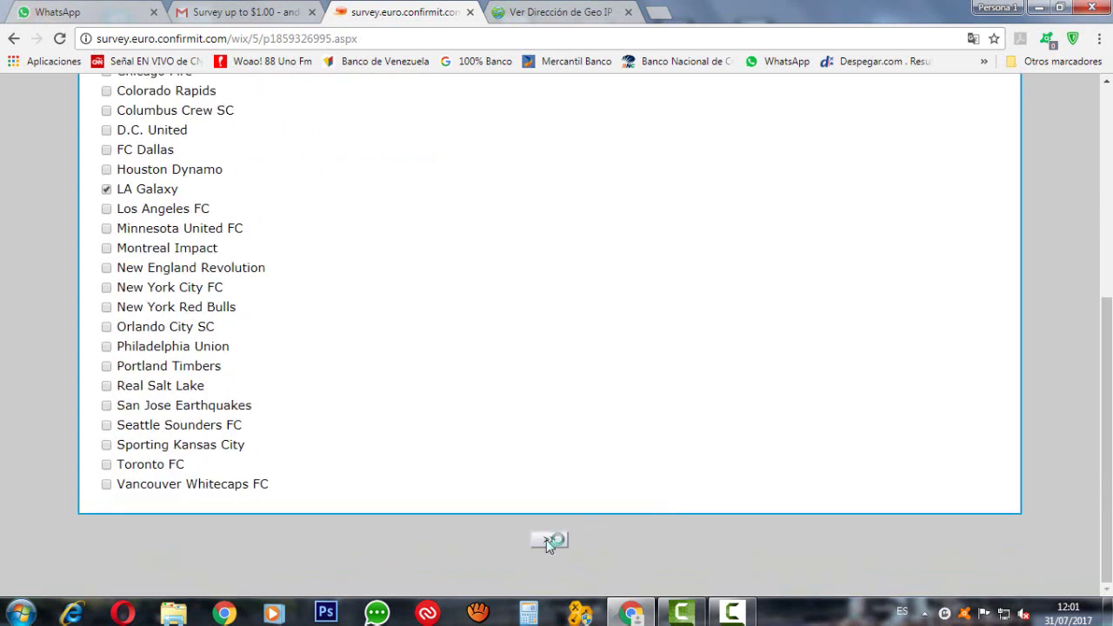
{"action": "left_click", "coordinate": [547, 539]}
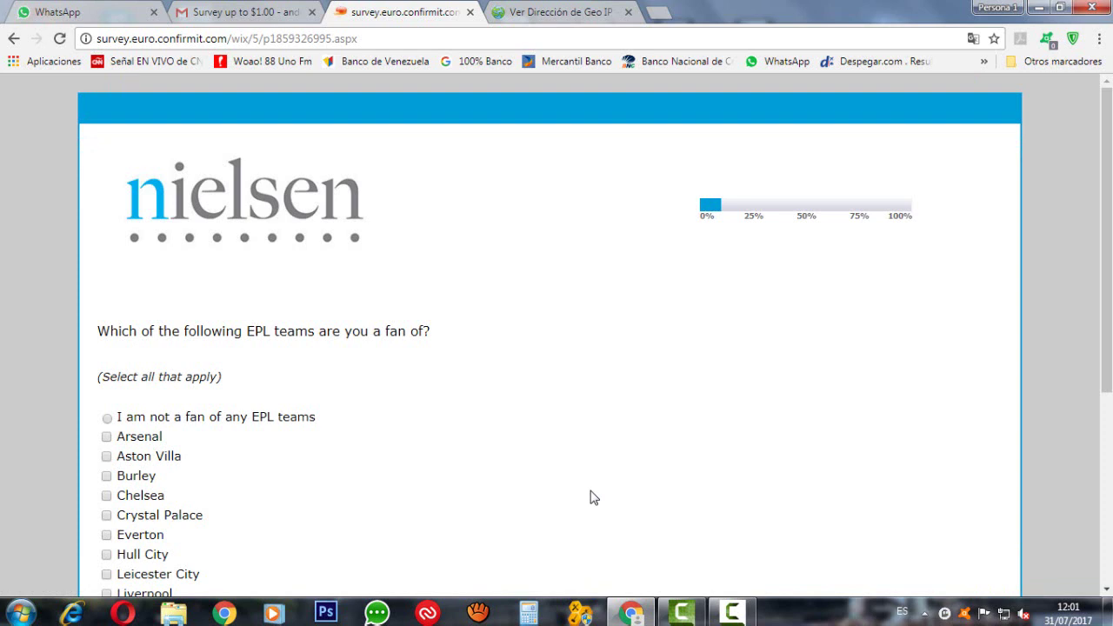
- Select Arsenal, Chelsea, Liverpool and Manchester United as followed EPL teams, and submit Manchester United as the favorite
{"action": "scroll", "coordinate": [591, 497], "scroll_direction": "down", "scroll_amount": 1}
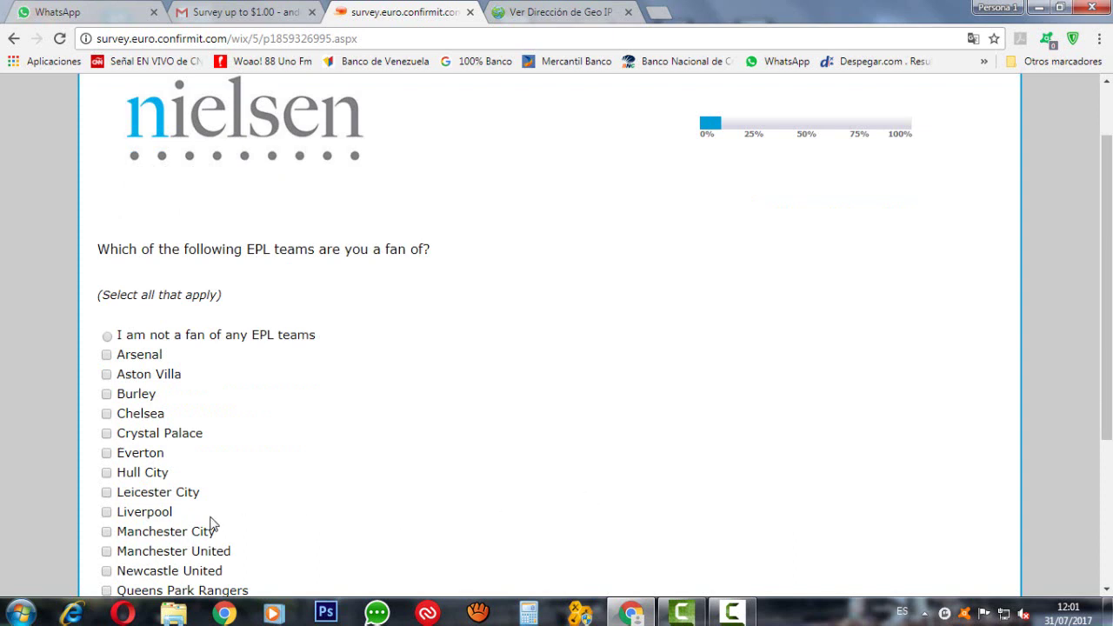
{"action": "left_click", "coordinate": [107, 553]}
{"action": "left_click", "coordinate": [105, 415]}
{"action": "left_click", "coordinate": [105, 354]}
{"action": "scroll", "coordinate": [439, 471], "scroll_direction": "down", "scroll_amount": 1}
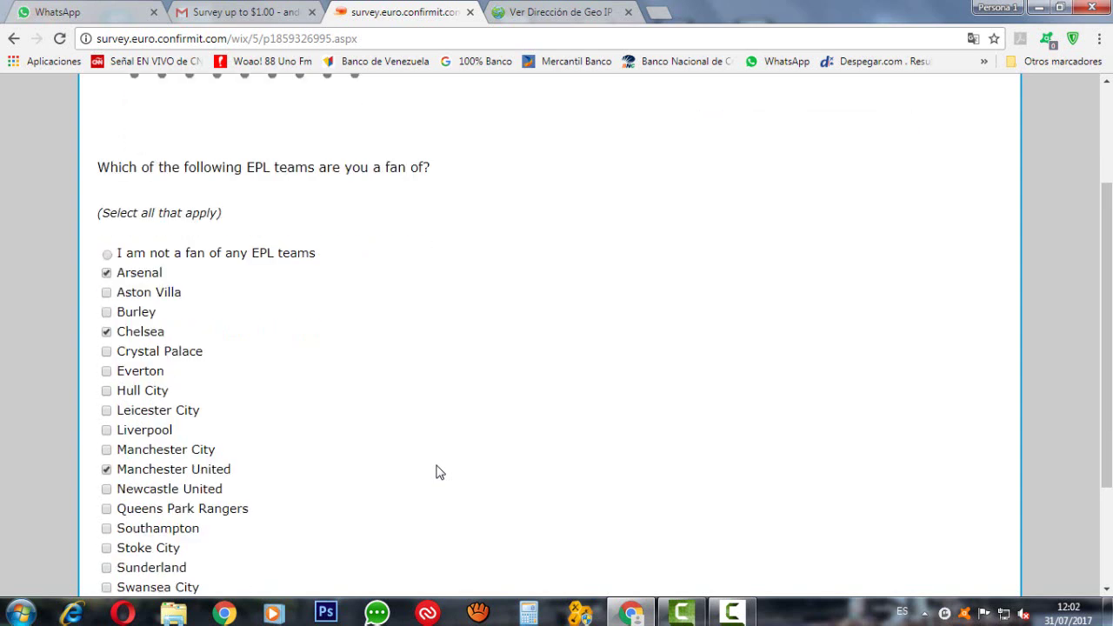
{"action": "left_click", "coordinate": [107, 431]}
{"action": "scroll", "coordinate": [417, 504], "scroll_direction": "down", "scroll_amount": 1}
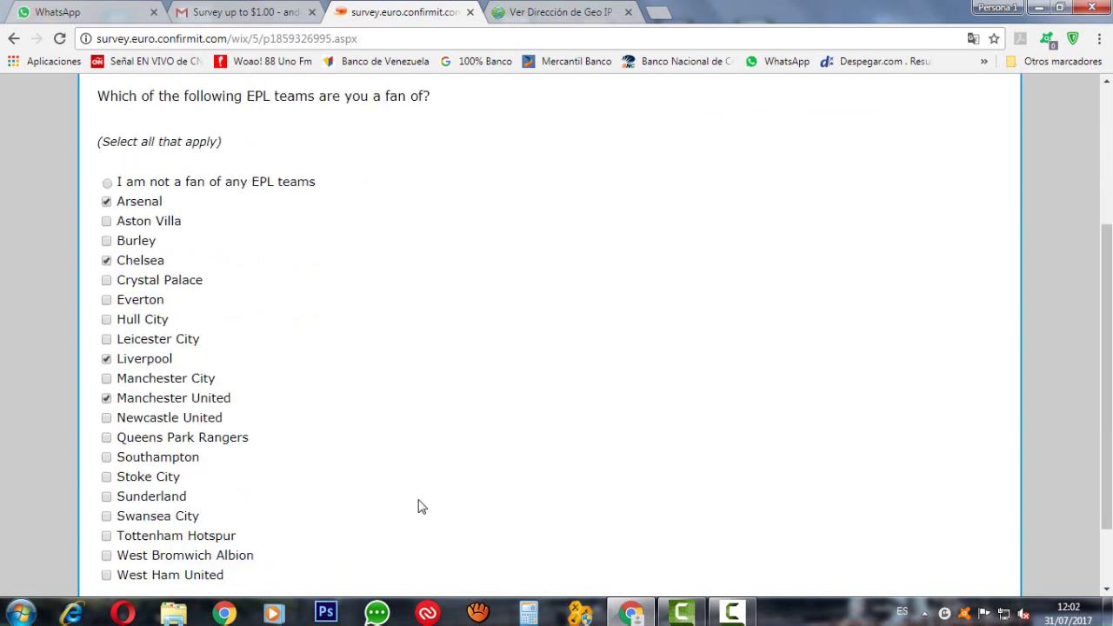
{"action": "scroll", "coordinate": [421, 506], "scroll_direction": "down", "scroll_amount": 1}
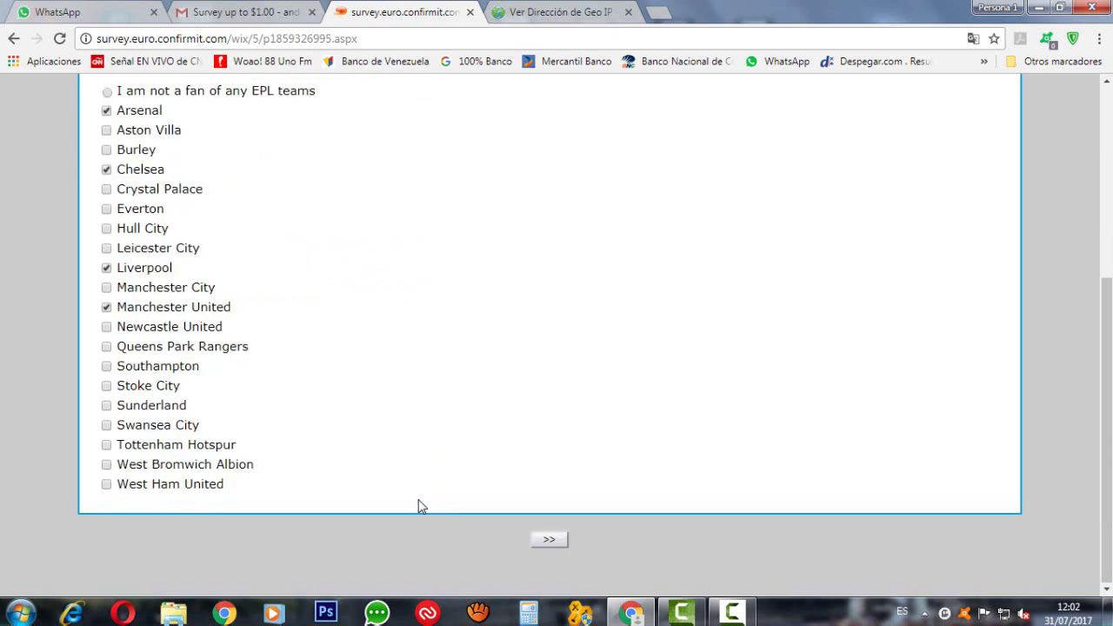
{"action": "left_click", "coordinate": [541, 543]}
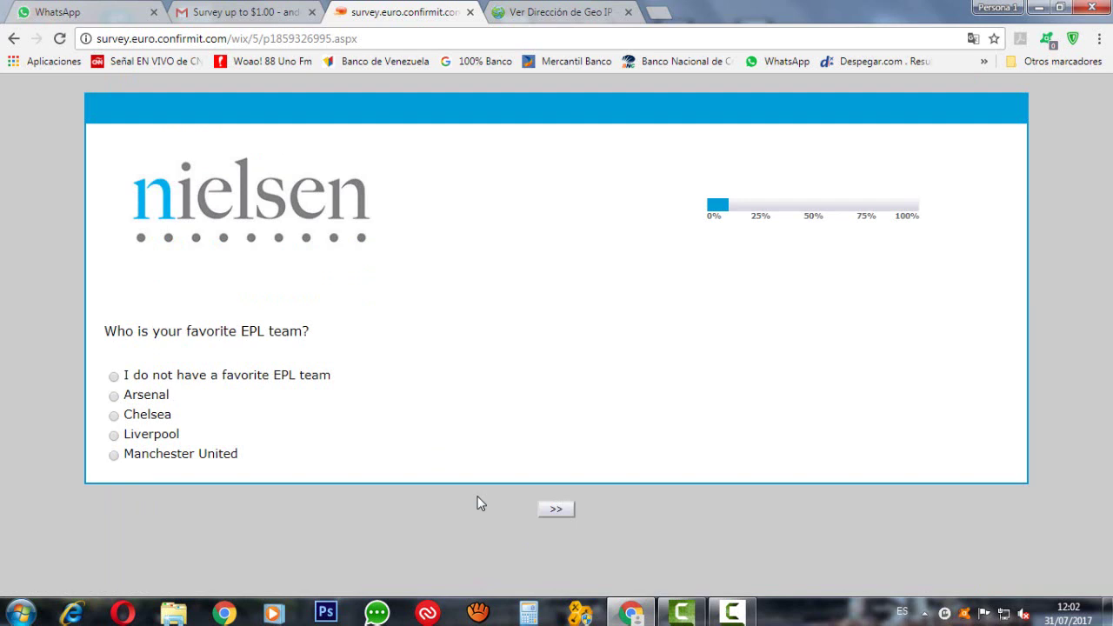
{"action": "left_click", "coordinate": [210, 466]}
{"action": "left_click", "coordinate": [557, 509]}
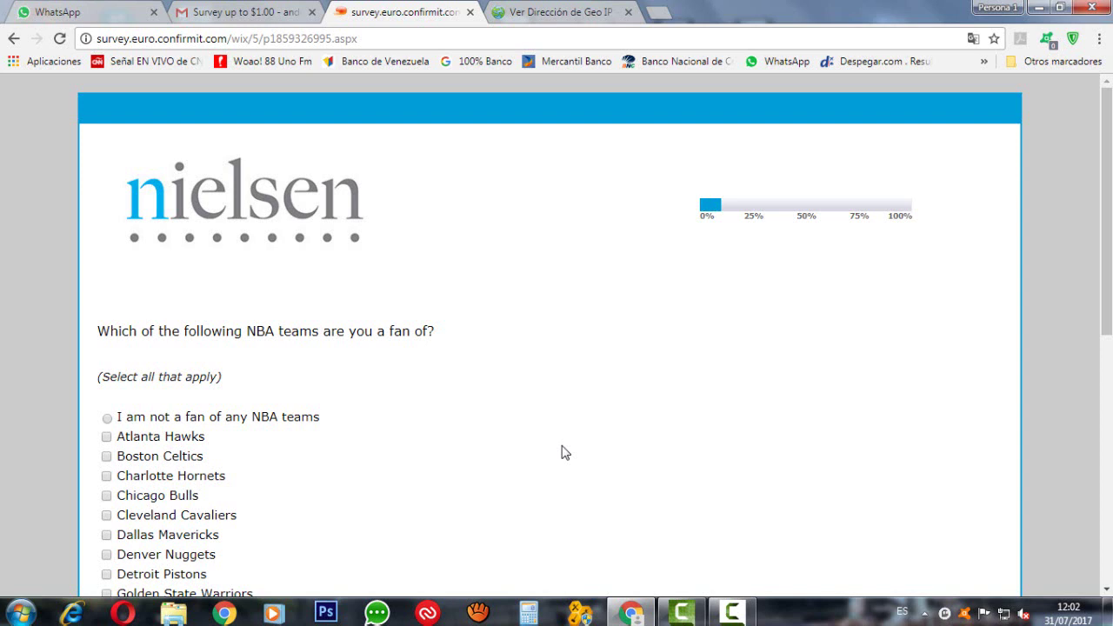
- Select Chicago Bulls and Los Angeles Lakers as followed NBA teams, and submit Los Angeles Lakers as the favorite
{"action": "left_click", "coordinate": [185, 497]}
{"action": "scroll", "coordinate": [452, 495], "scroll_direction": "down", "scroll_amount": 2}
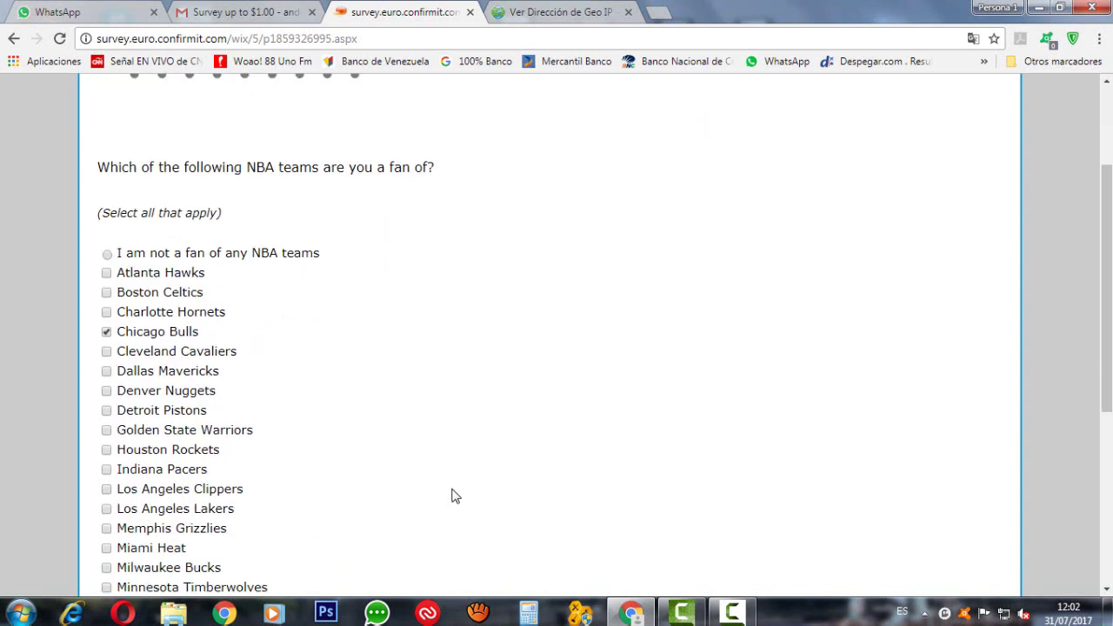
{"action": "left_click", "coordinate": [188, 510]}
{"action": "scroll", "coordinate": [459, 513], "scroll_direction": "down", "scroll_amount": 1}
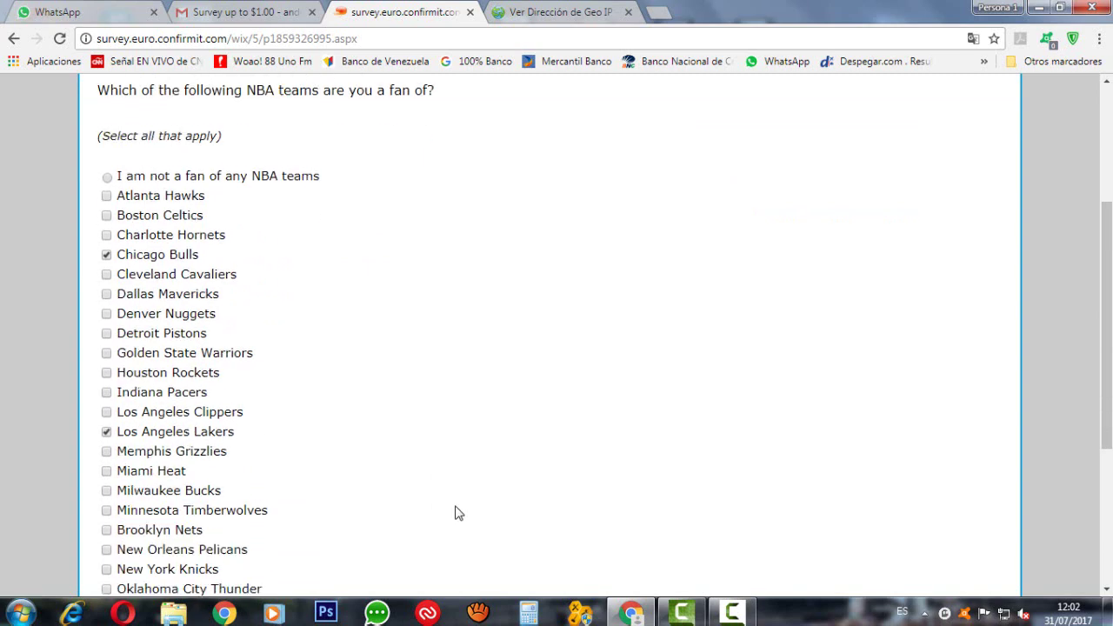
{"action": "scroll", "coordinate": [458, 513], "scroll_direction": "down", "scroll_amount": 1}
{"action": "scroll", "coordinate": [458, 513], "scroll_direction": "down", "scroll_amount": 2}
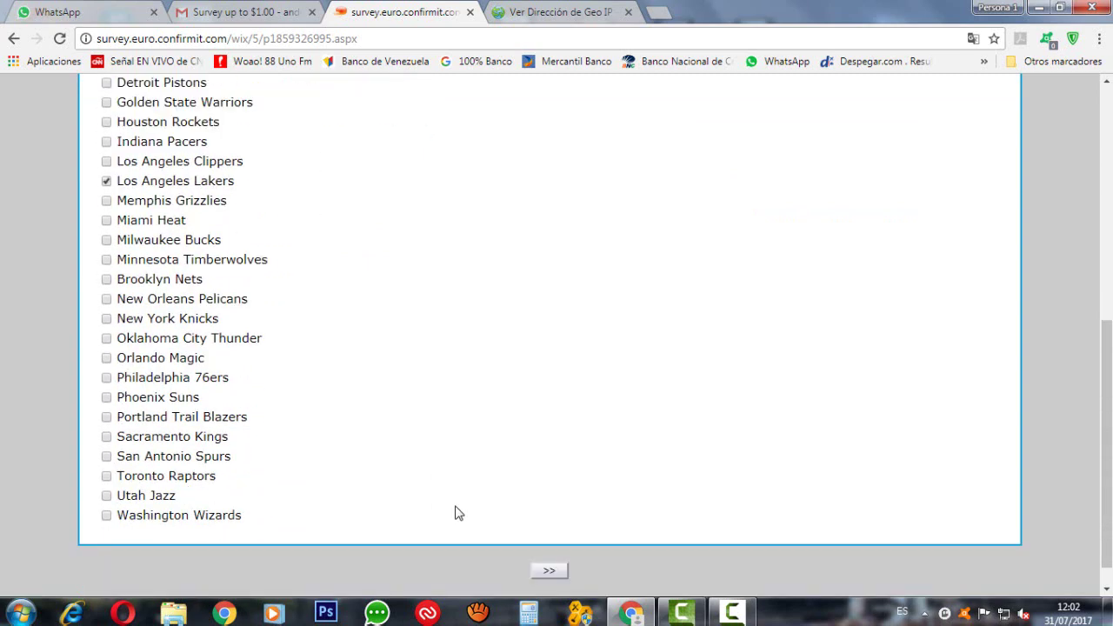
{"action": "left_click", "coordinate": [540, 572]}
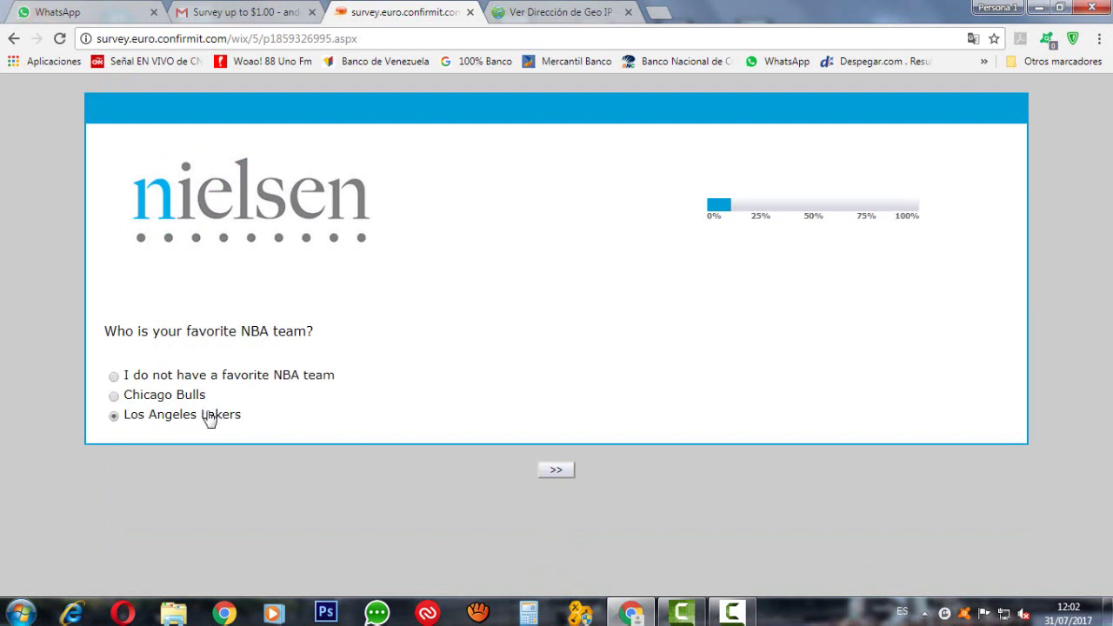
{"action": "left_click", "coordinate": [561, 474]}
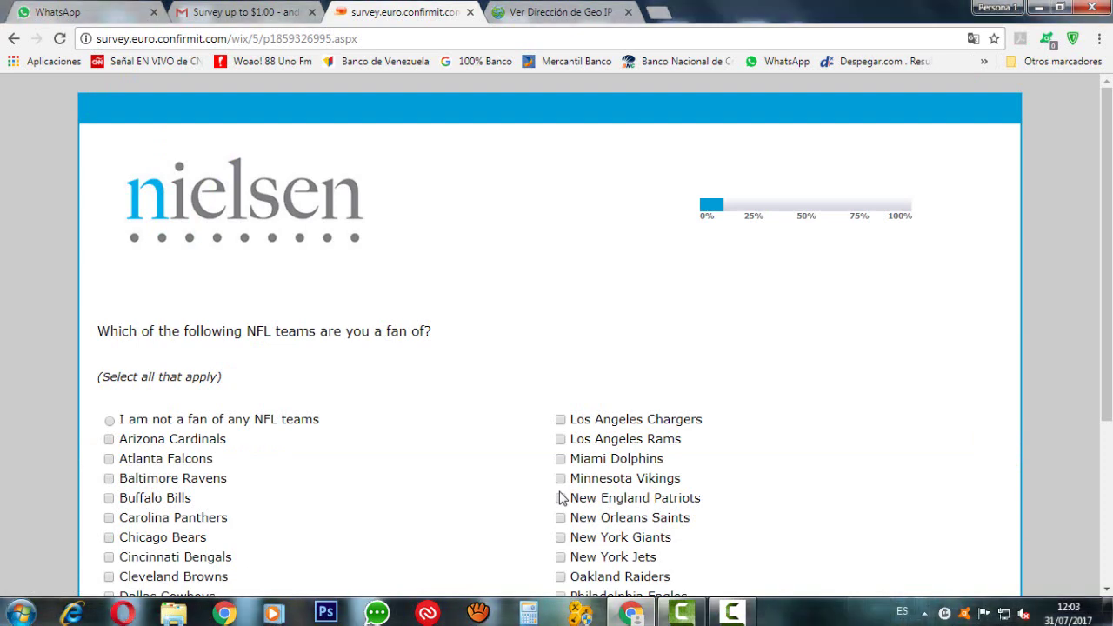
- Select Carolina Panthers as the only followed NFL team and submit the page
{"action": "scroll", "coordinate": [561, 498], "scroll_direction": "down", "scroll_amount": 2}
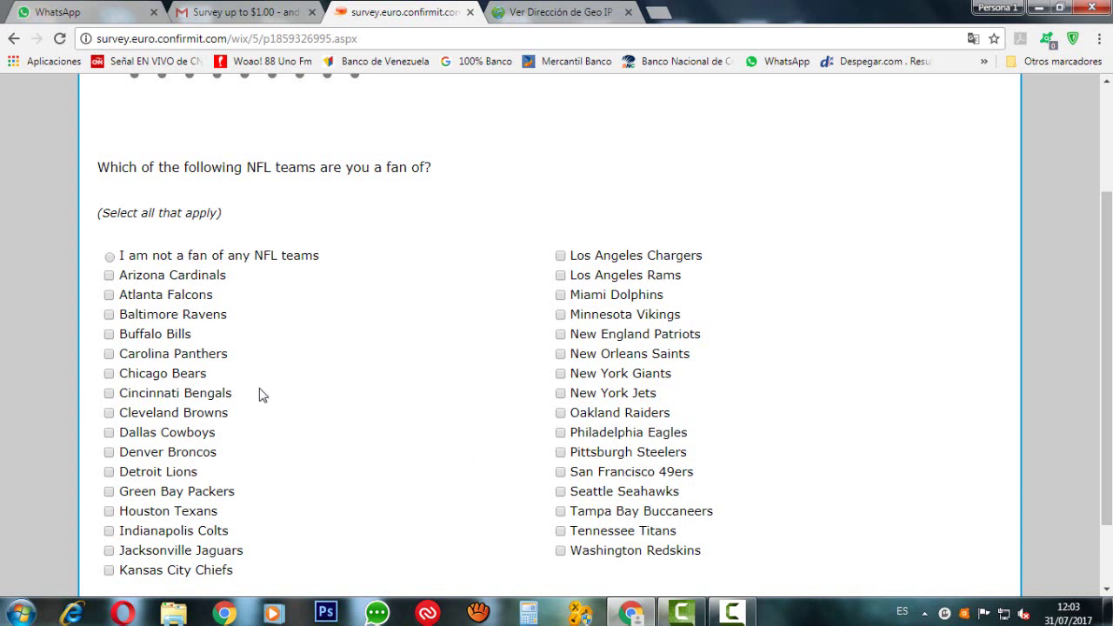
{"action": "left_click", "coordinate": [207, 357]}
{"action": "scroll", "coordinate": [437, 461], "scroll_direction": "down", "scroll_amount": 1}
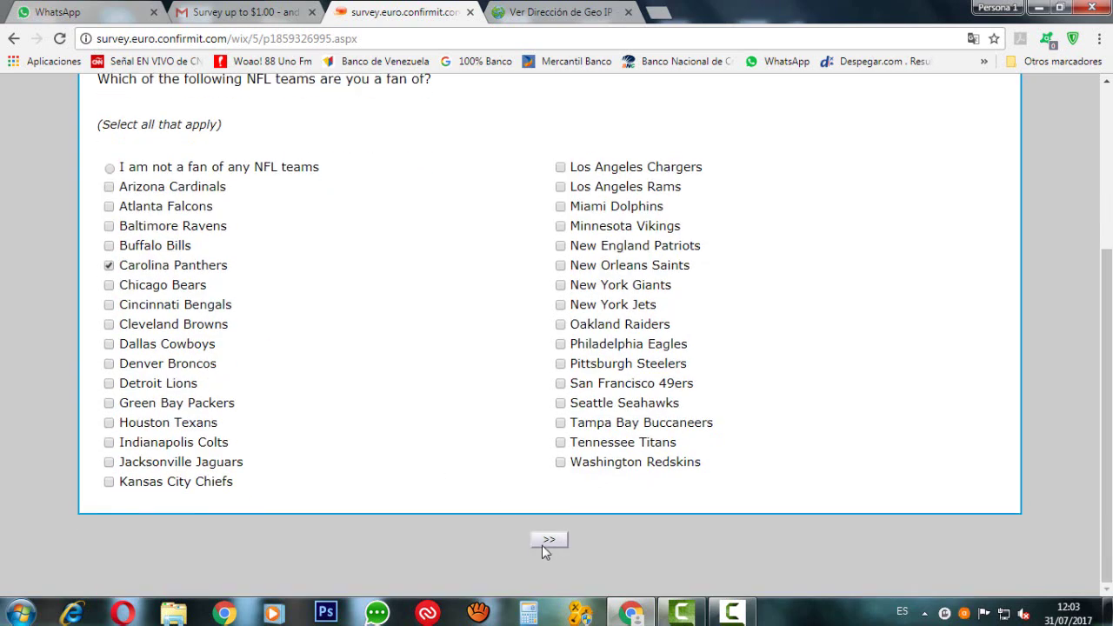
{"action": "left_click", "coordinate": [546, 538]}
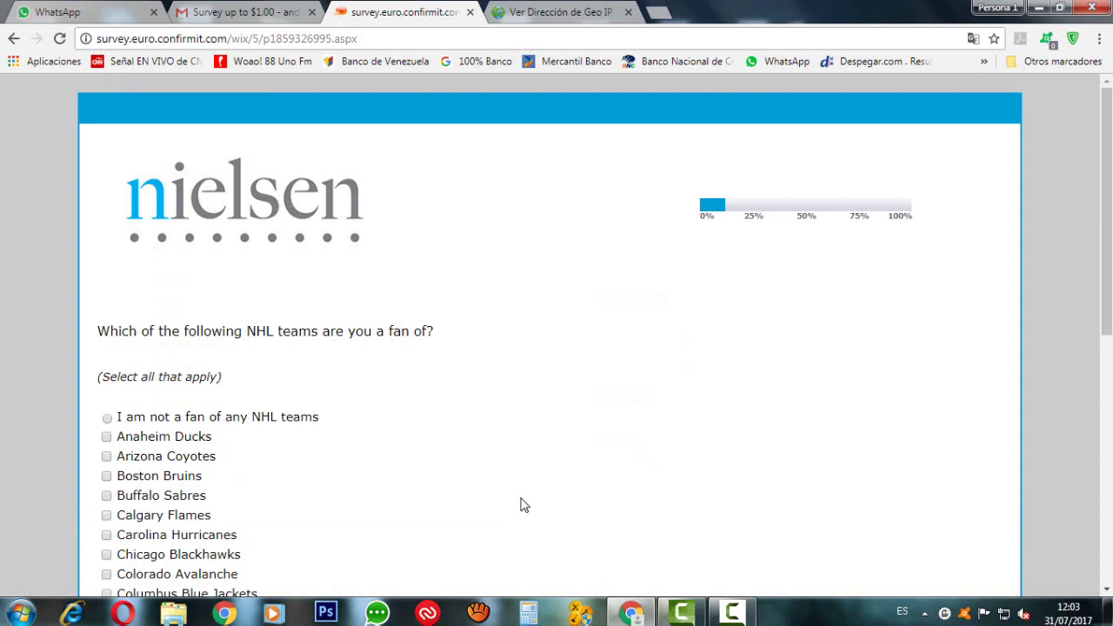
- Select Chicago Blackhawks as the only followed NHL team and submit the page
{"action": "left_click", "coordinate": [235, 566]}
{"action": "scroll", "coordinate": [516, 502], "scroll_direction": "down", "scroll_amount": 1}
{"action": "scroll", "coordinate": [516, 502], "scroll_direction": "down", "scroll_amount": 1}
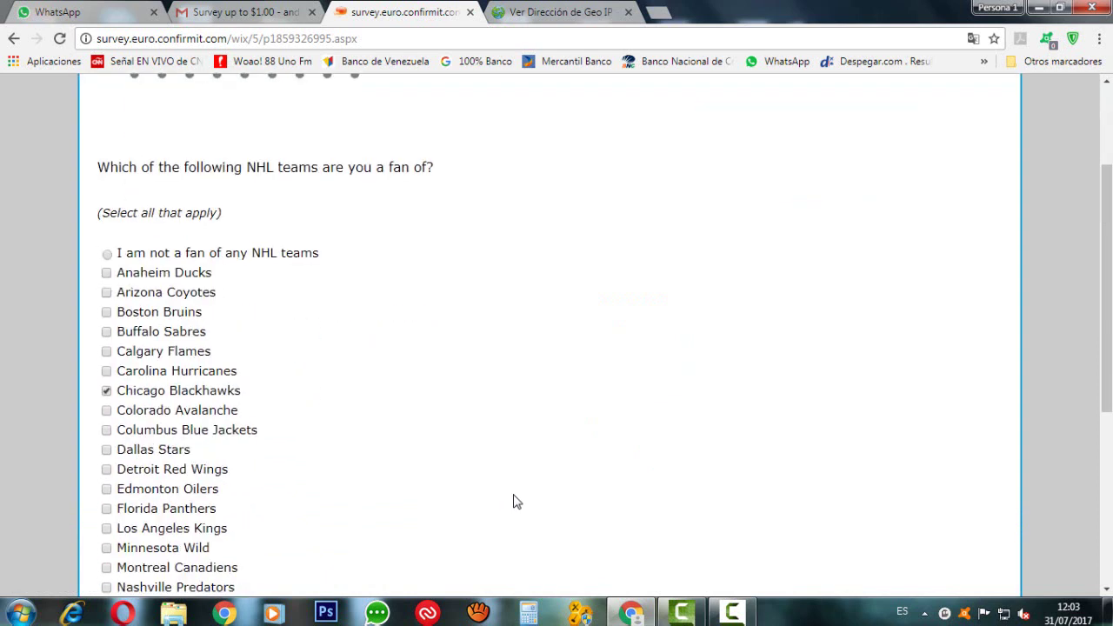
{"action": "scroll", "coordinate": [516, 502], "scroll_direction": "down", "scroll_amount": 2}
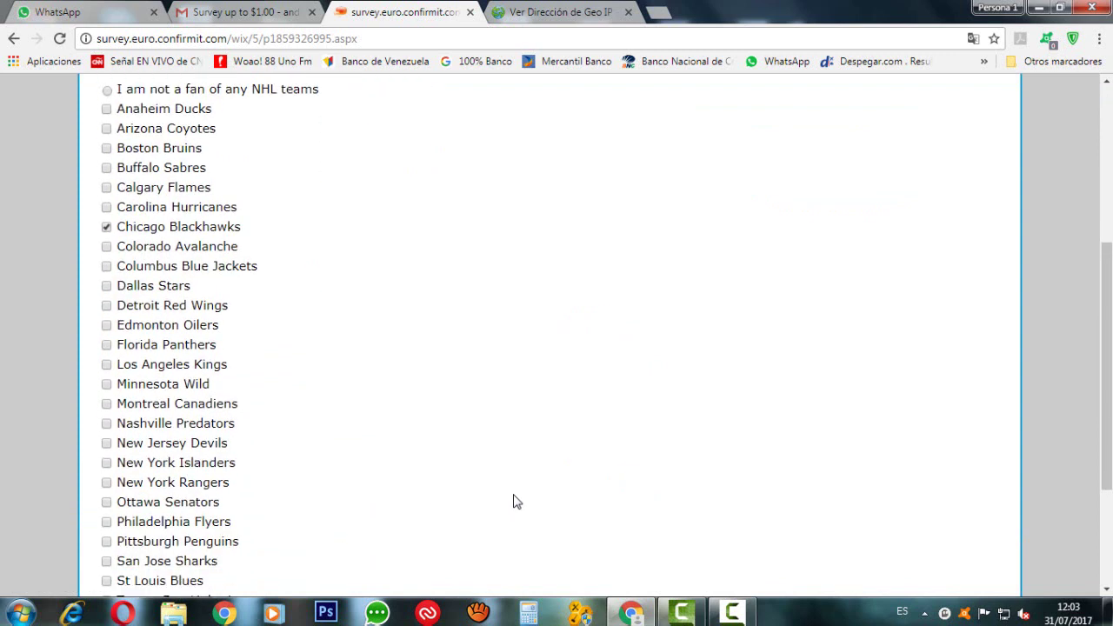
{"action": "scroll", "coordinate": [515, 502], "scroll_direction": "down", "scroll_amount": 2}
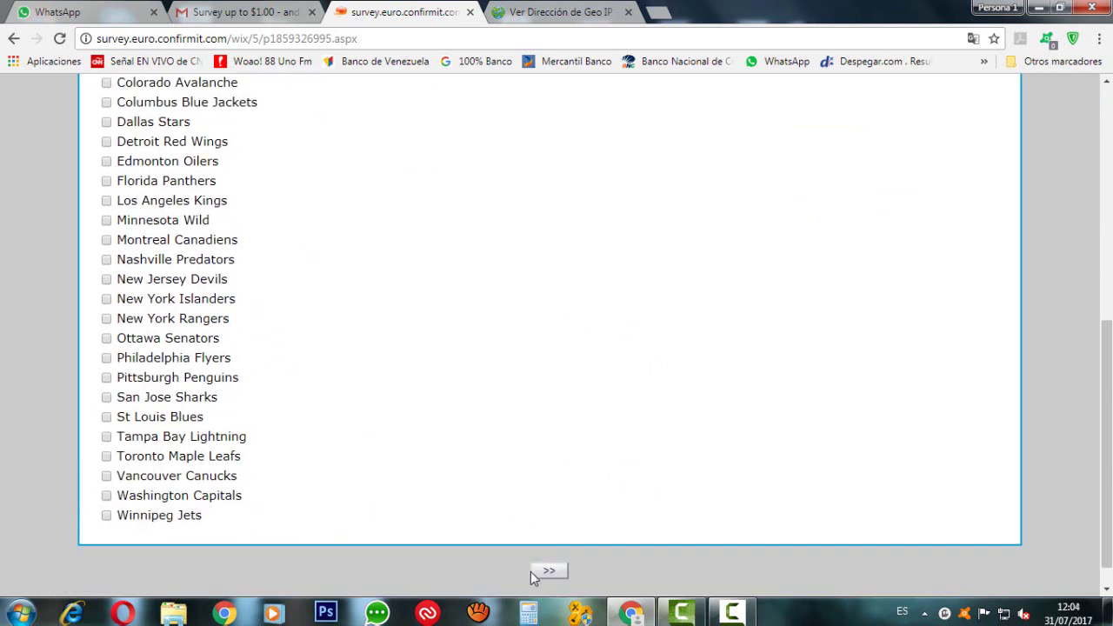
{"action": "left_click", "coordinate": [542, 574]}
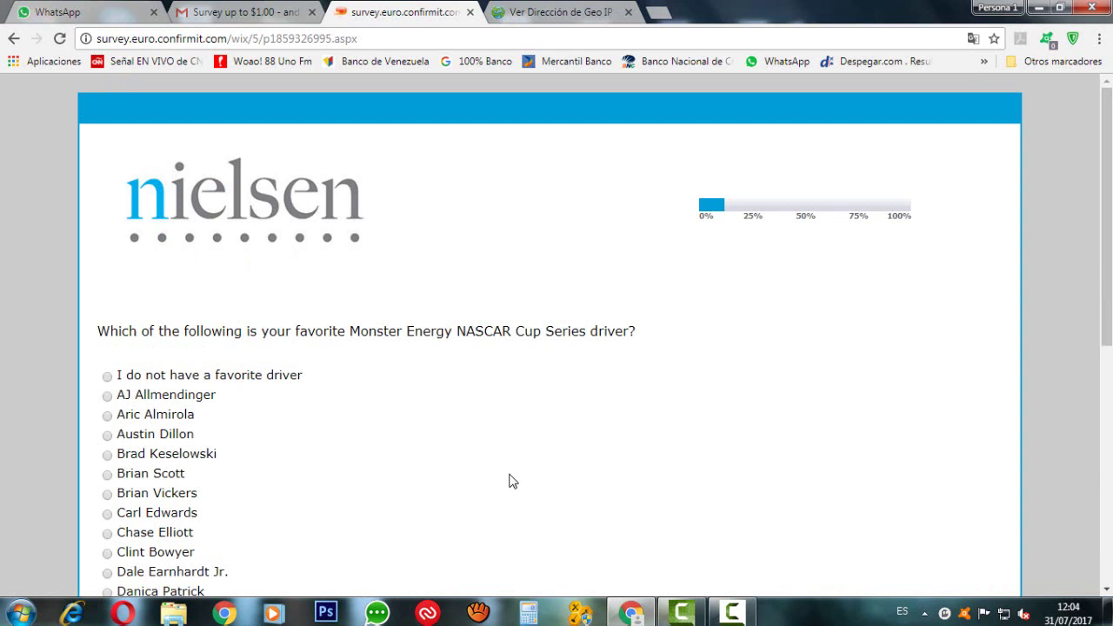
- Choose Danica Patrick as the favorite Monster Energy NASCAR Cup Series driver and submit the answer
{"action": "scroll", "coordinate": [512, 481], "scroll_direction": "down", "scroll_amount": 1}
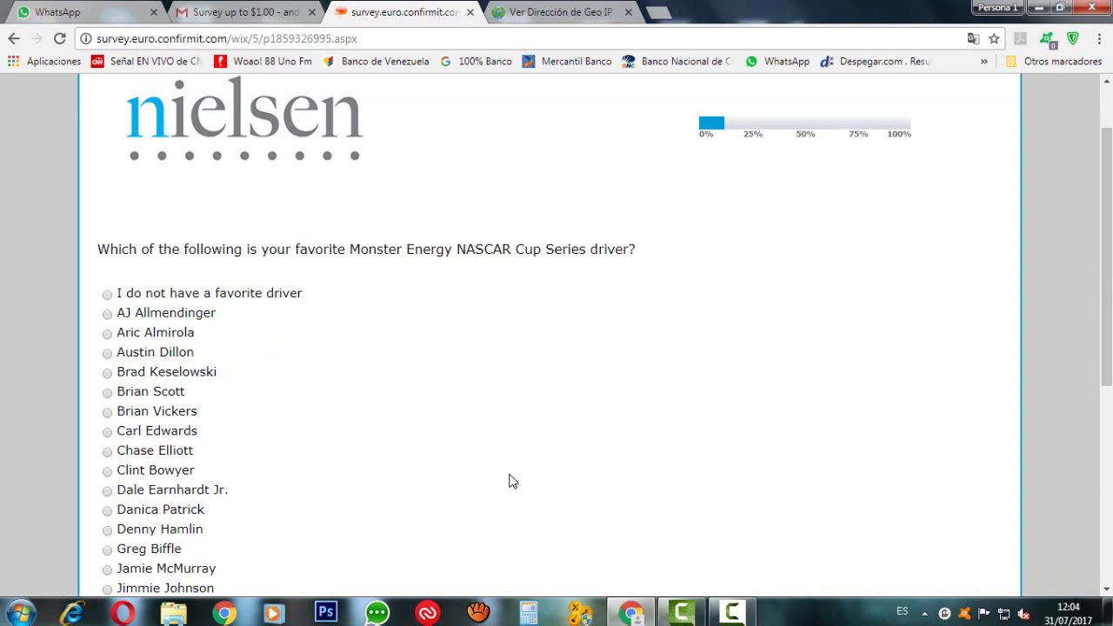
{"action": "scroll", "coordinate": [512, 481], "scroll_direction": "down", "scroll_amount": 1}
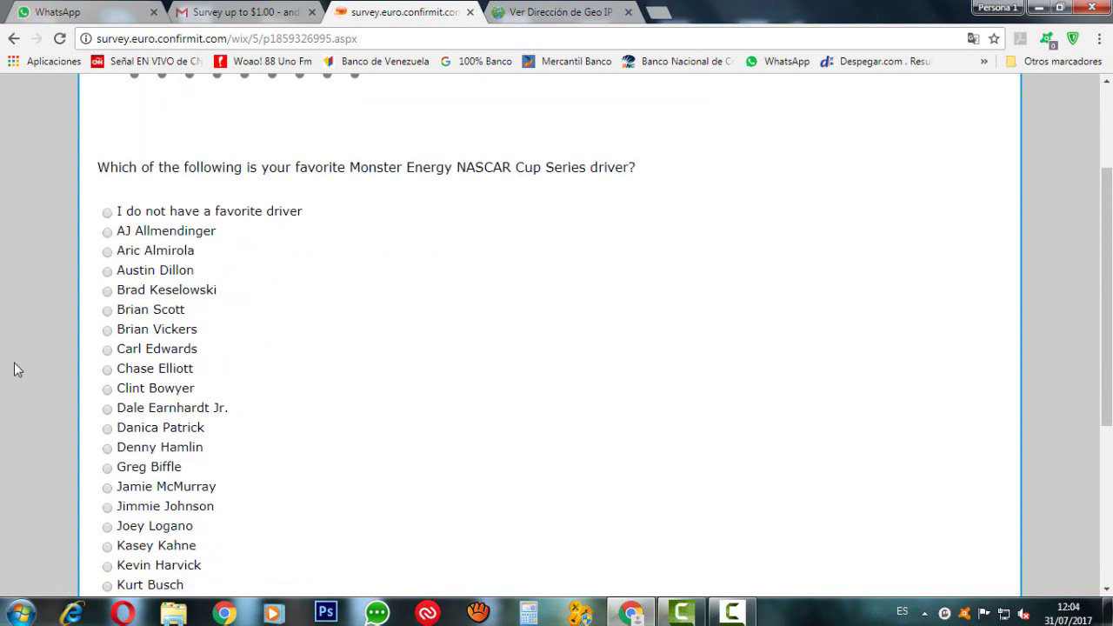
{"action": "left_click", "coordinate": [107, 428]}
{"action": "scroll", "coordinate": [565, 440], "scroll_direction": "down", "scroll_amount": 4}
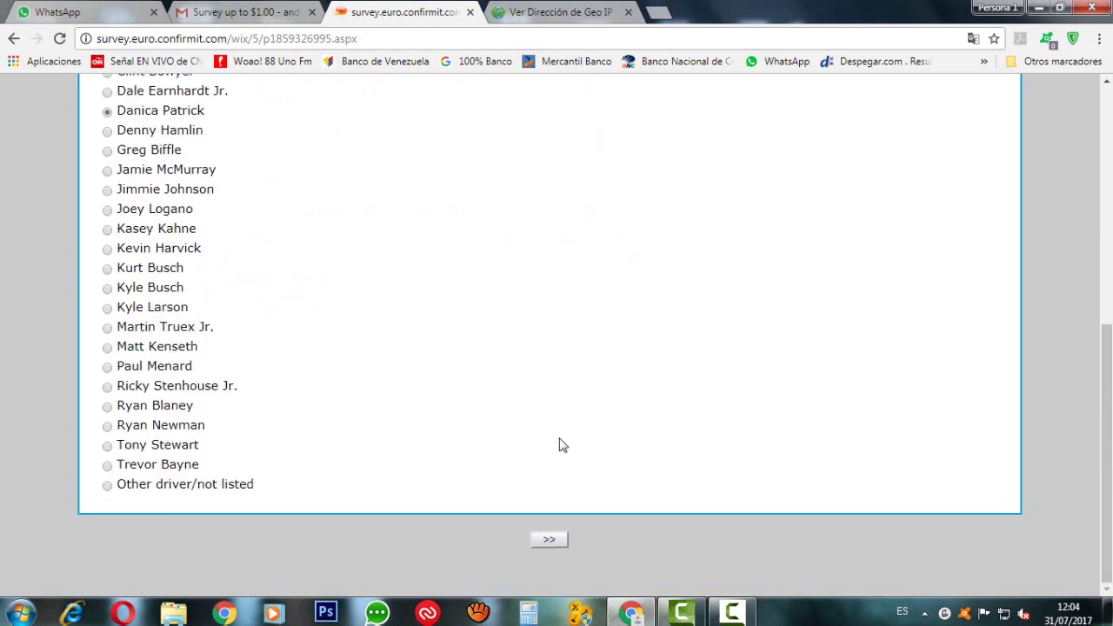
{"action": "left_click", "coordinate": [549, 539]}
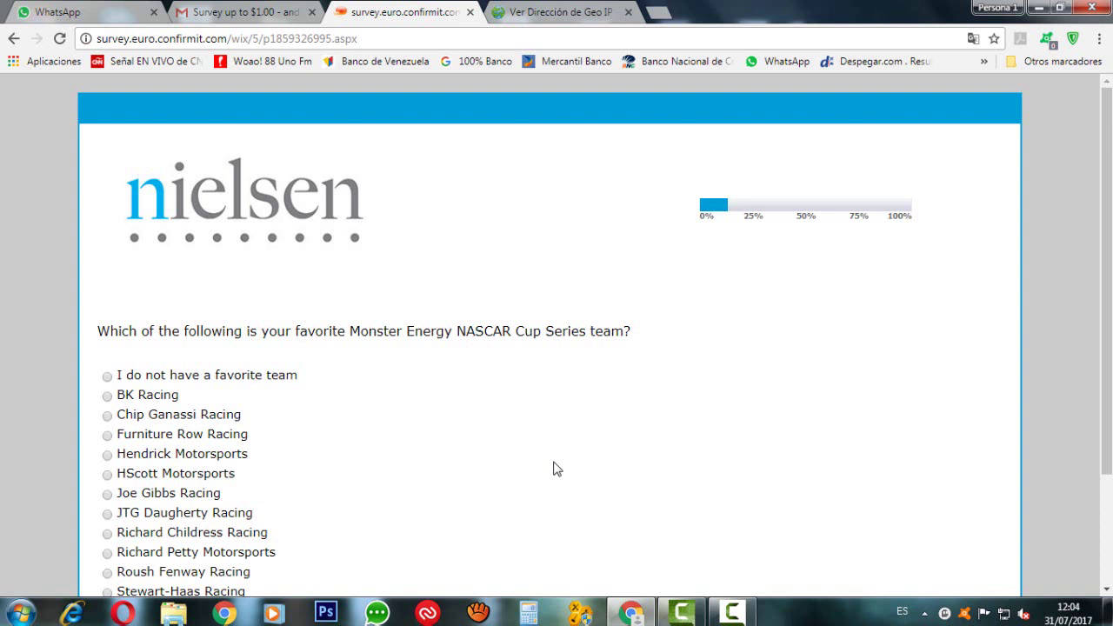
- Choose Team Penske as the favorite Monster Energy NASCAR Cup Series team and submit the answer
{"action": "scroll", "coordinate": [557, 469], "scroll_direction": "down", "scroll_amount": 1}
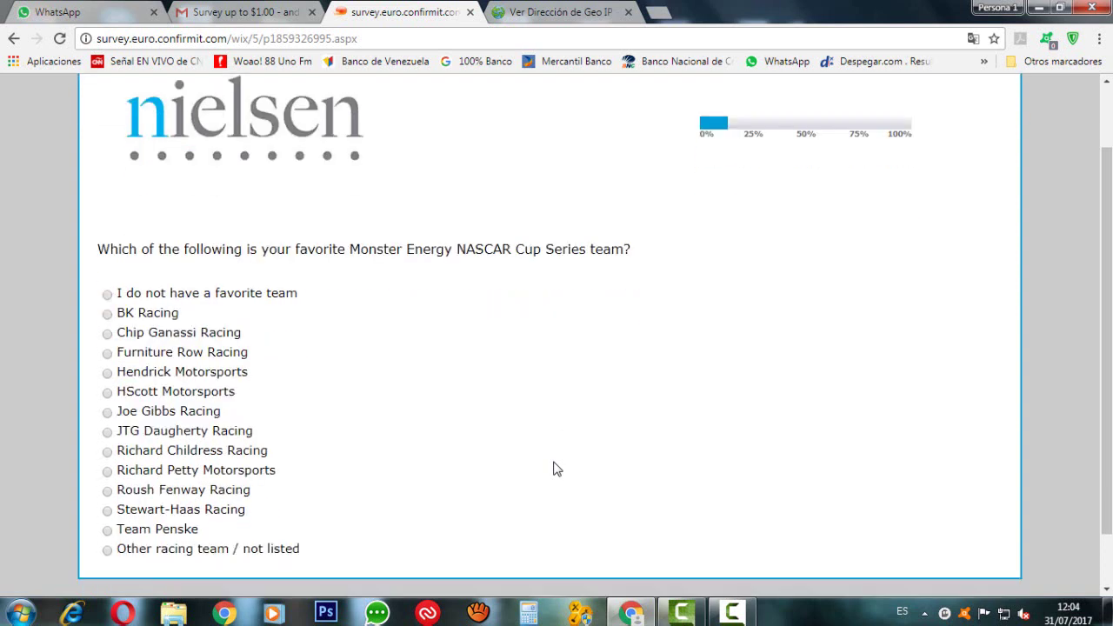
{"action": "left_click", "coordinate": [183, 530]}
{"action": "scroll", "coordinate": [513, 439], "scroll_direction": "down", "scroll_amount": 1}
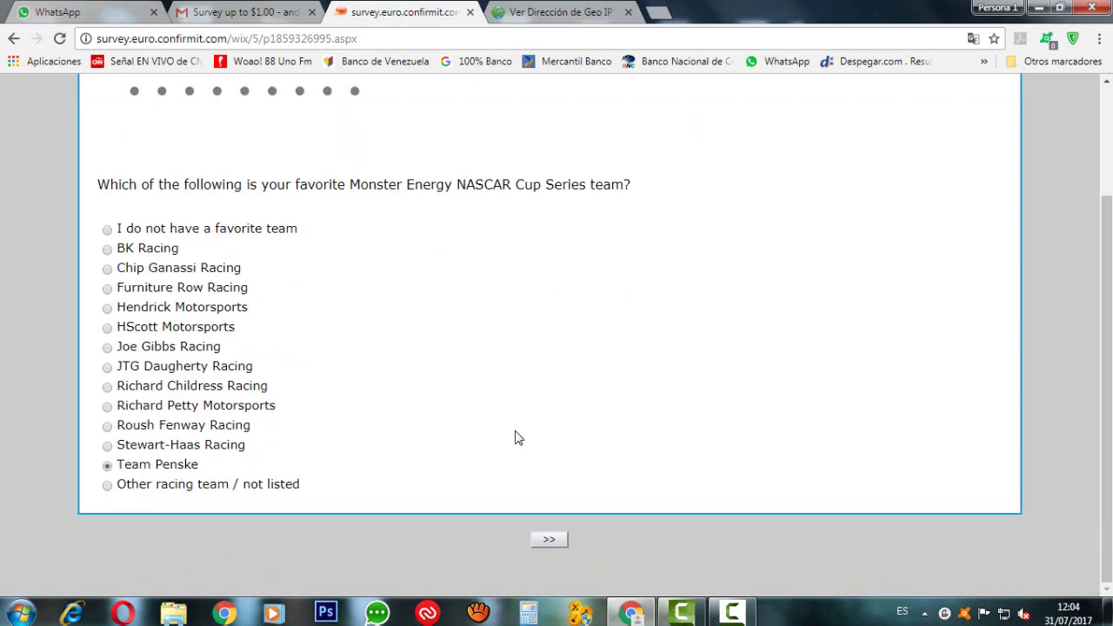
{"action": "left_click", "coordinate": [546, 540]}
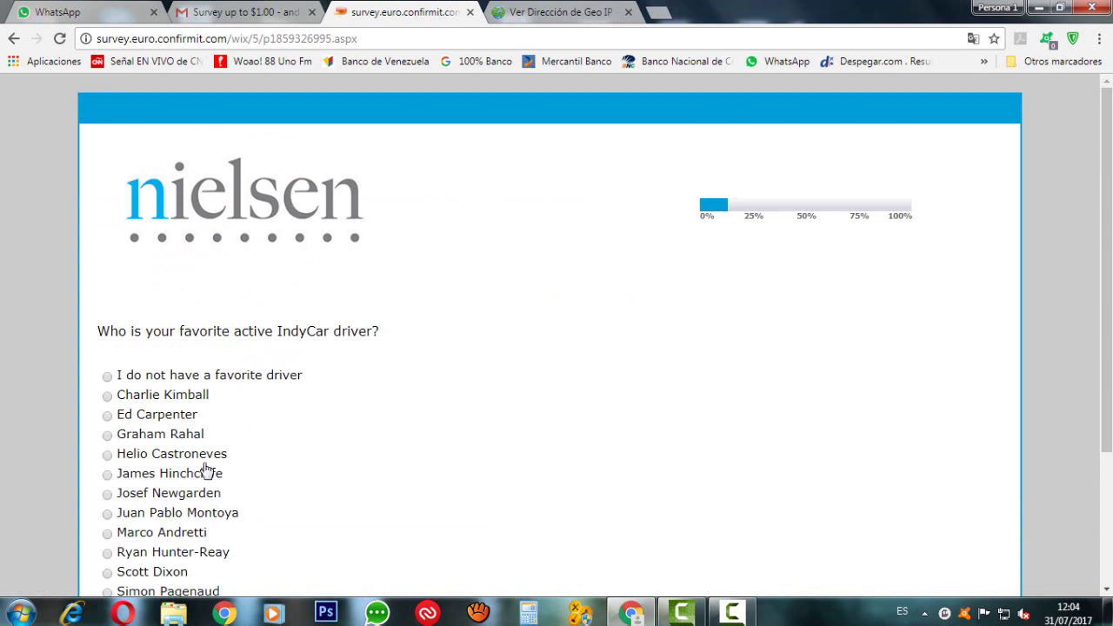
- Choose Marco Andretti as the favorite active IndyCar driver and submit the answer
{"action": "scroll", "coordinate": [202, 483], "scroll_direction": "down", "scroll_amount": 1}
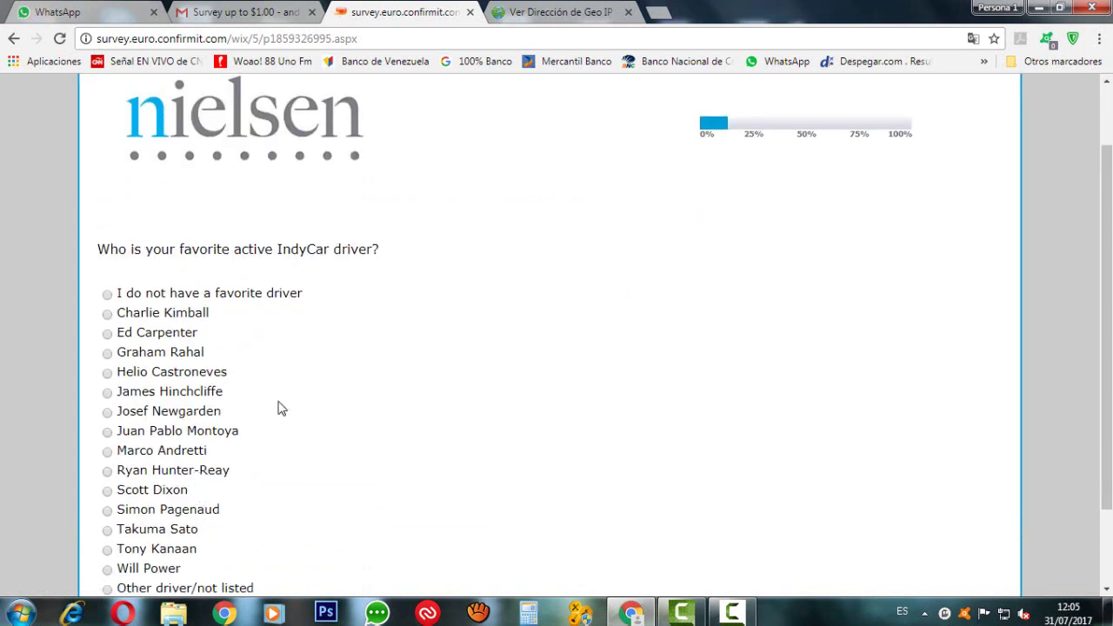
{"action": "left_click", "coordinate": [205, 453]}
{"action": "scroll", "coordinate": [478, 470], "scroll_direction": "down", "scroll_amount": 2}
{"action": "left_click", "coordinate": [549, 539]}
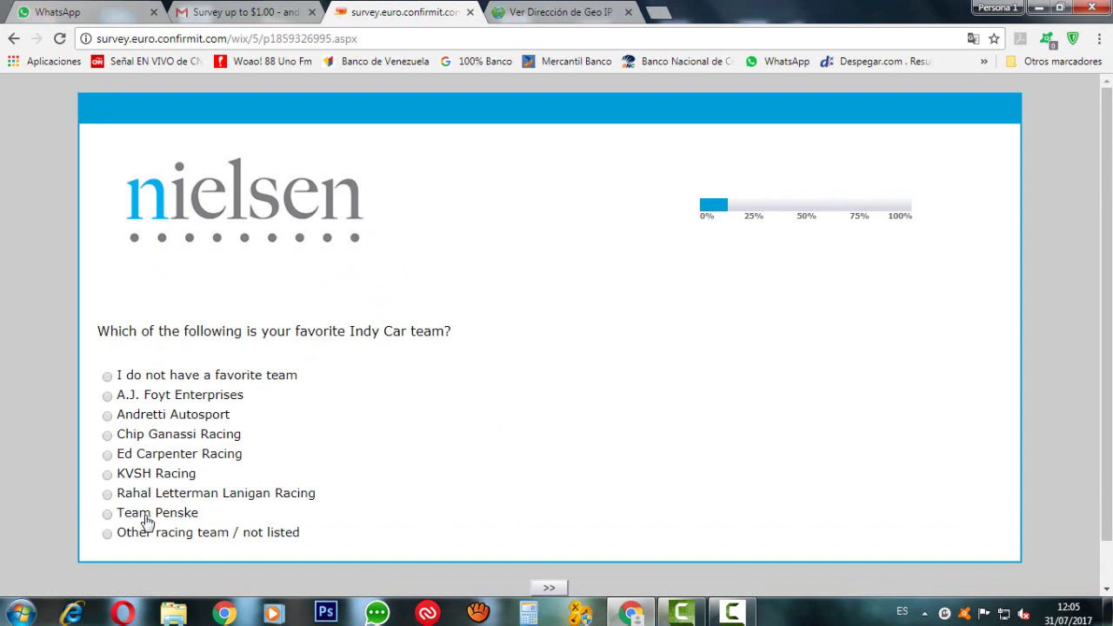
- Choose Team Penske as the favorite Indy Car team and submit the answer
{"action": "left_click_drag", "start_coordinate": [139, 514], "coordinate": [152, 514]}
{"action": "left_click", "coordinate": [107, 513]}
{"action": "scroll", "coordinate": [513, 504], "scroll_direction": "down", "scroll_amount": 1}
{"action": "left_click", "coordinate": [545, 538]}
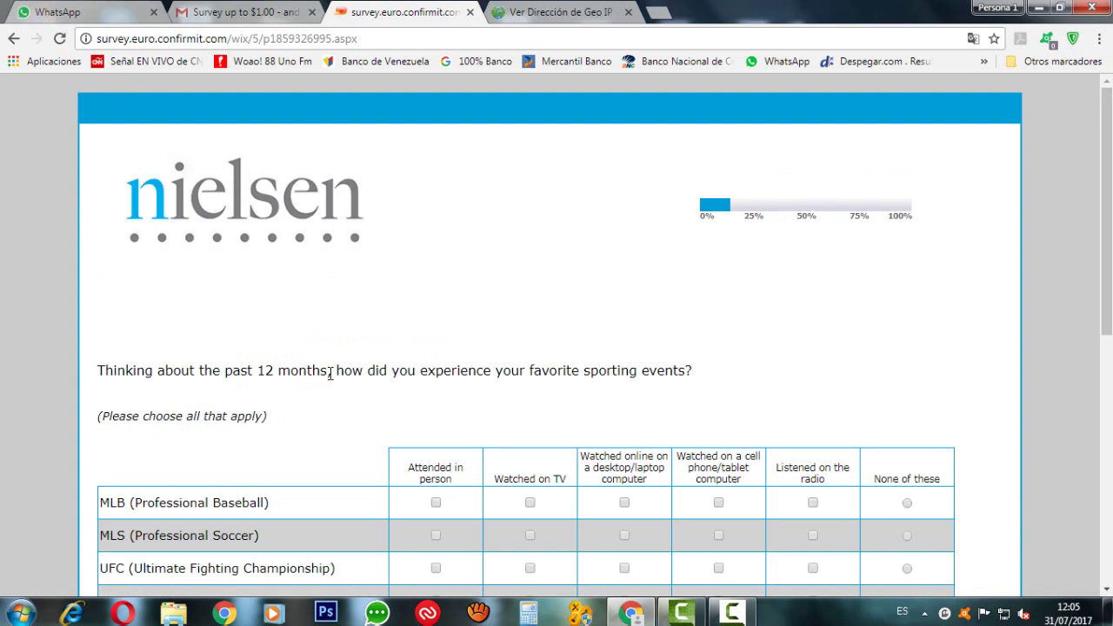
- Mark MLB and MLS as attended in person, watched on TV and watched online on a desktop/laptop computer
{"action": "scroll", "coordinate": [331, 374], "scroll_direction": "down", "scroll_amount": 1}
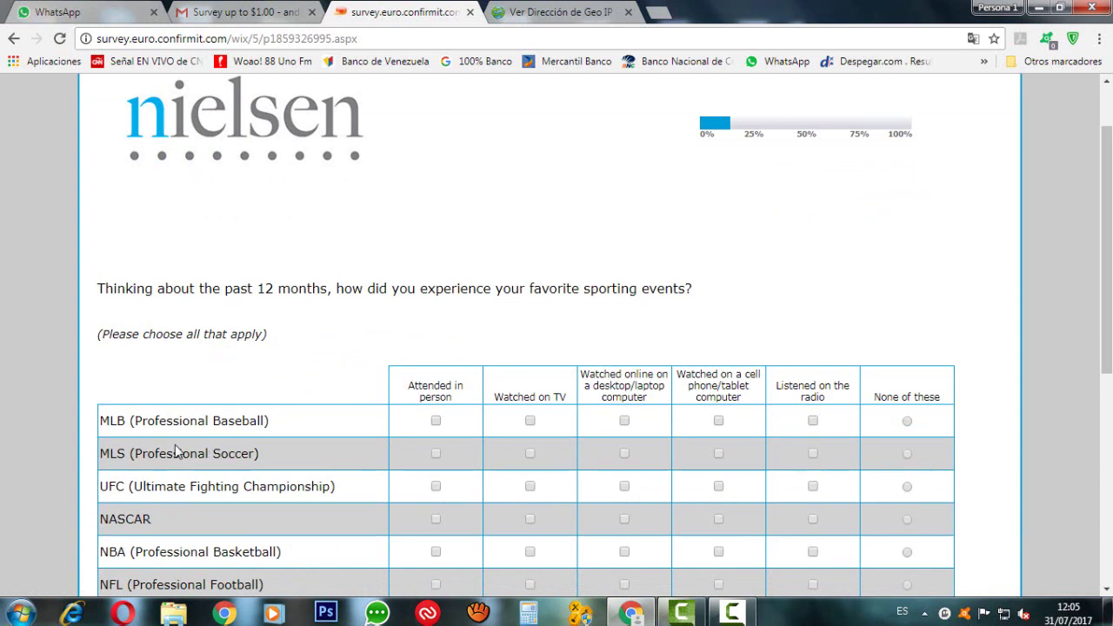
{"action": "left_click", "coordinate": [435, 421]}
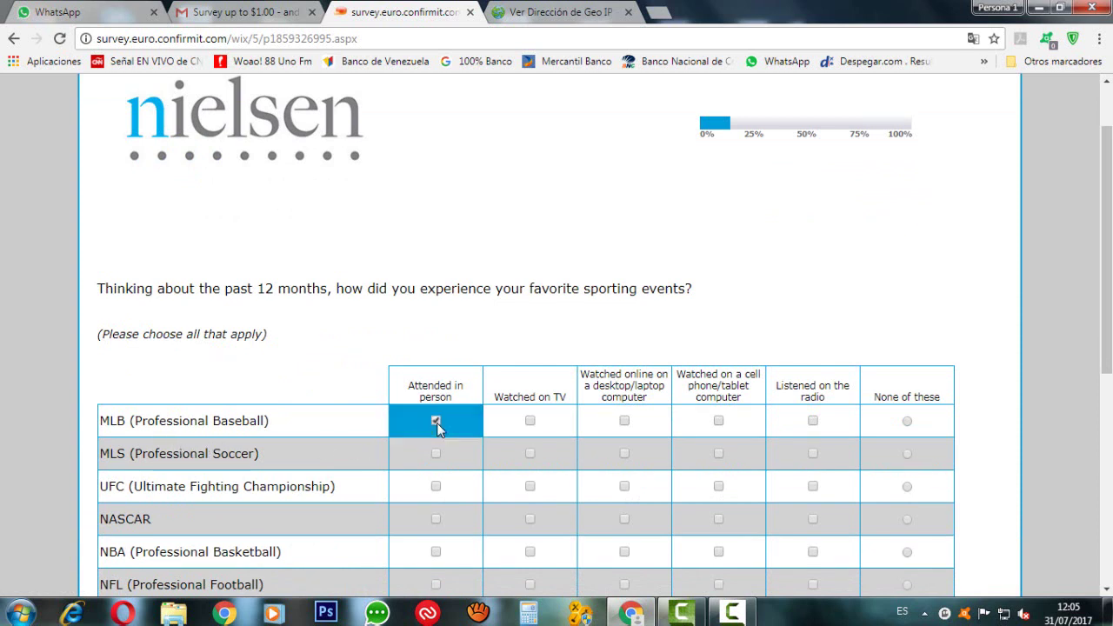
{"action": "left_click", "coordinate": [527, 429]}
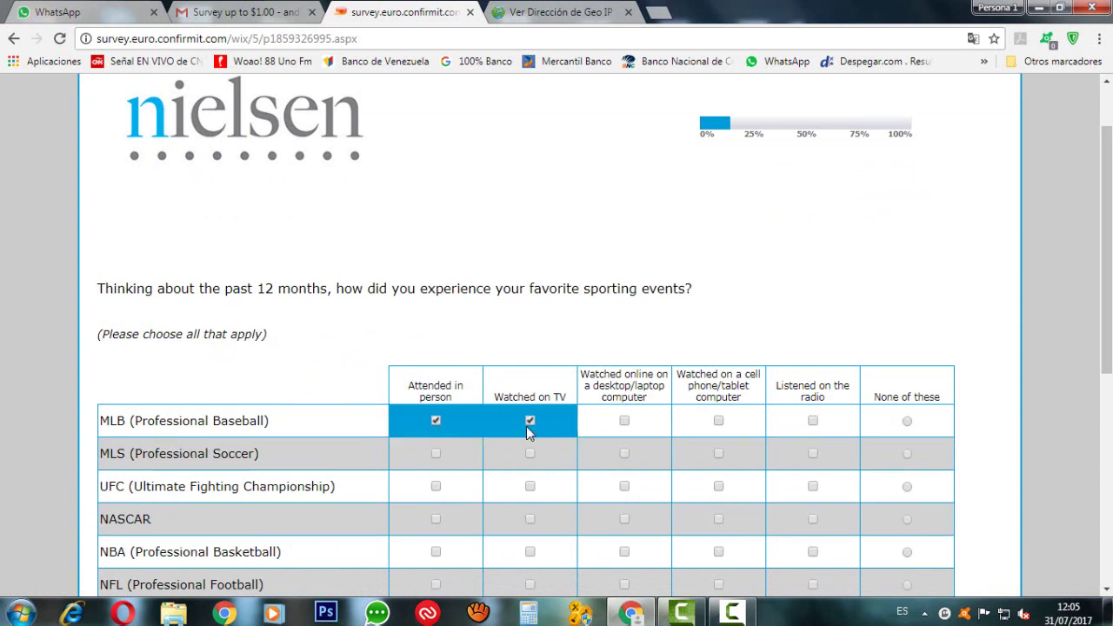
{"action": "left_click", "coordinate": [624, 425]}
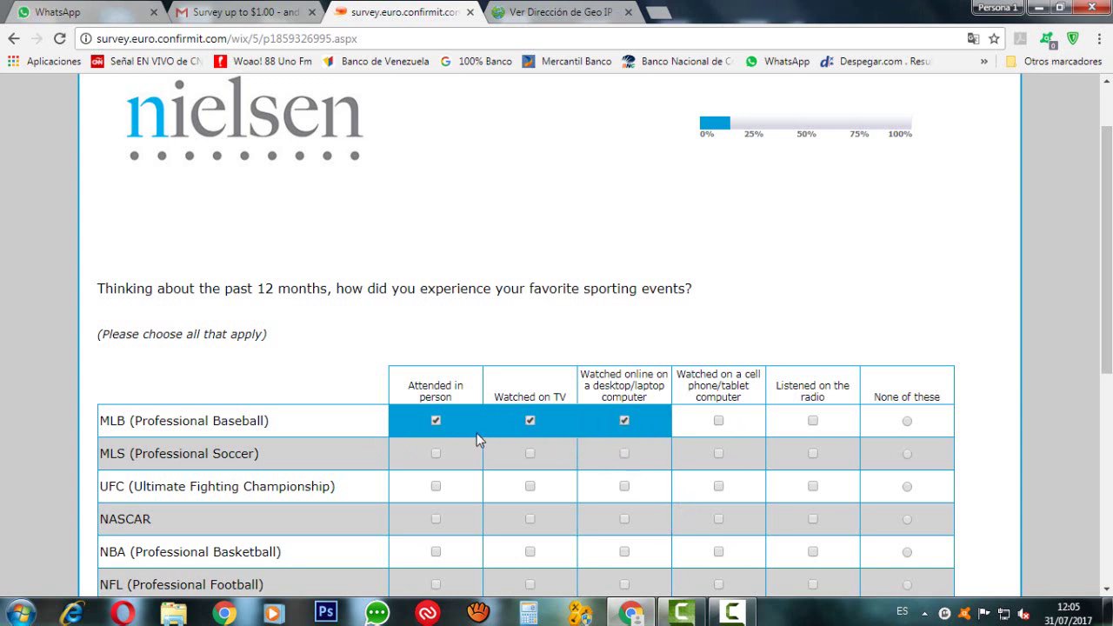
{"action": "scroll", "coordinate": [763, 567], "scroll_direction": "down", "scroll_amount": 2}
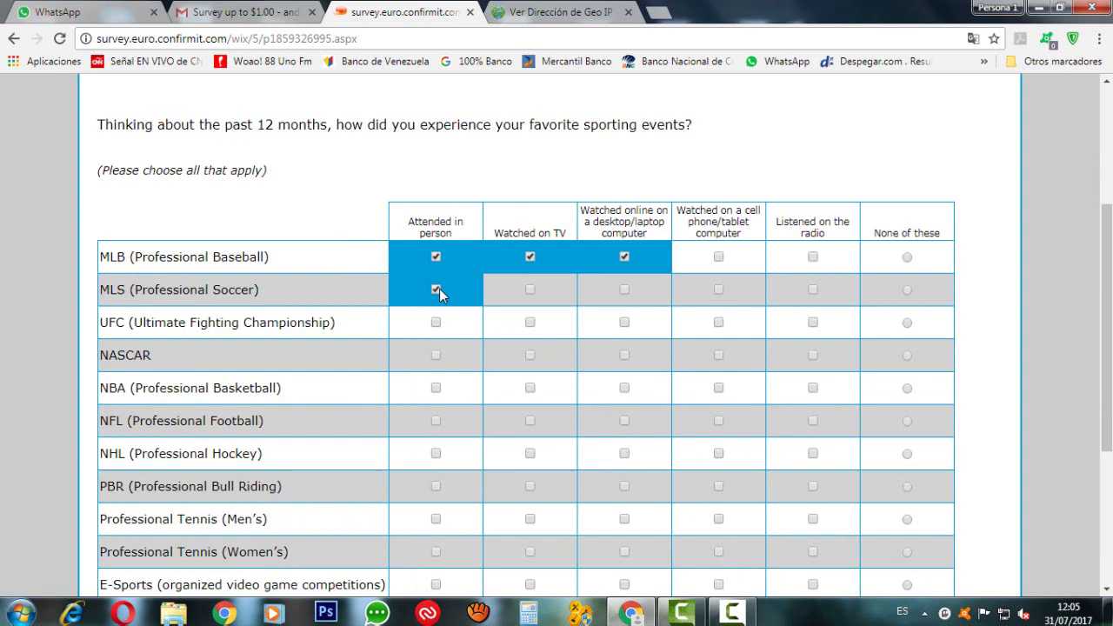
{"action": "left_click", "coordinate": [529, 290]}
{"action": "left_click", "coordinate": [624, 289]}
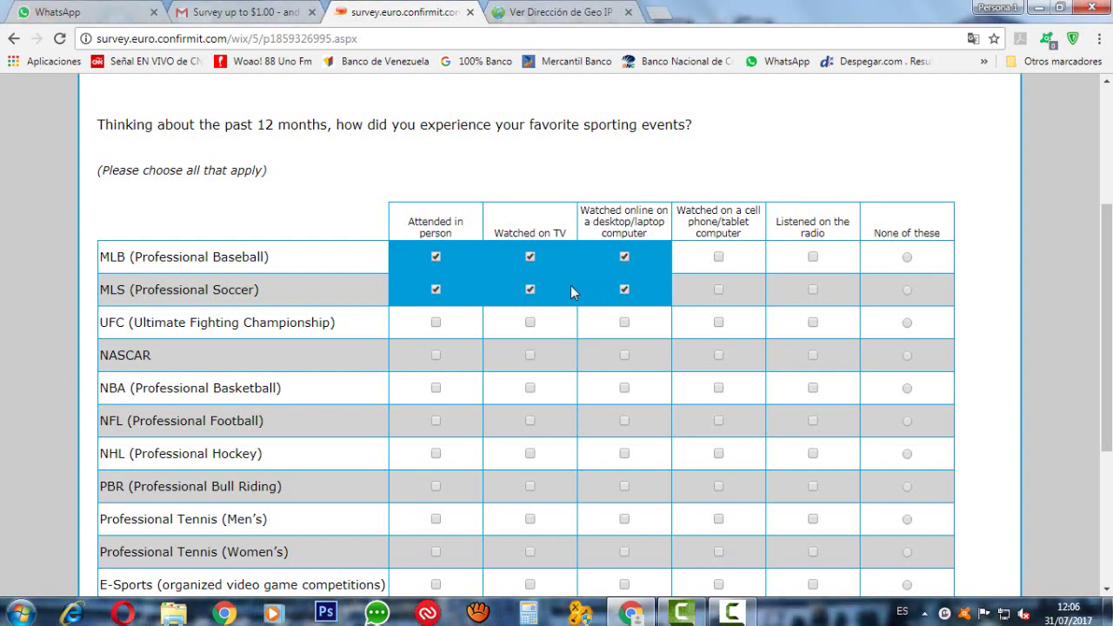
- Mark UFC as watched on TV, and NASCAR as attended in person, watched on TV and watched online on a desktop/laptop computer
{"action": "left_click", "coordinate": [529, 323]}
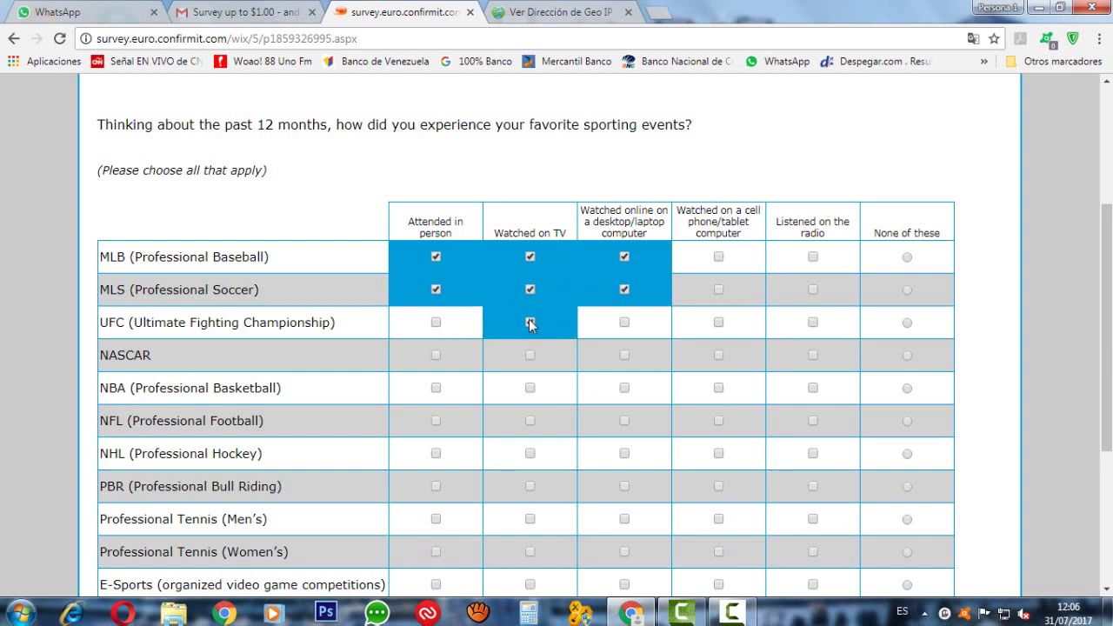
{"action": "left_click", "coordinate": [529, 359]}
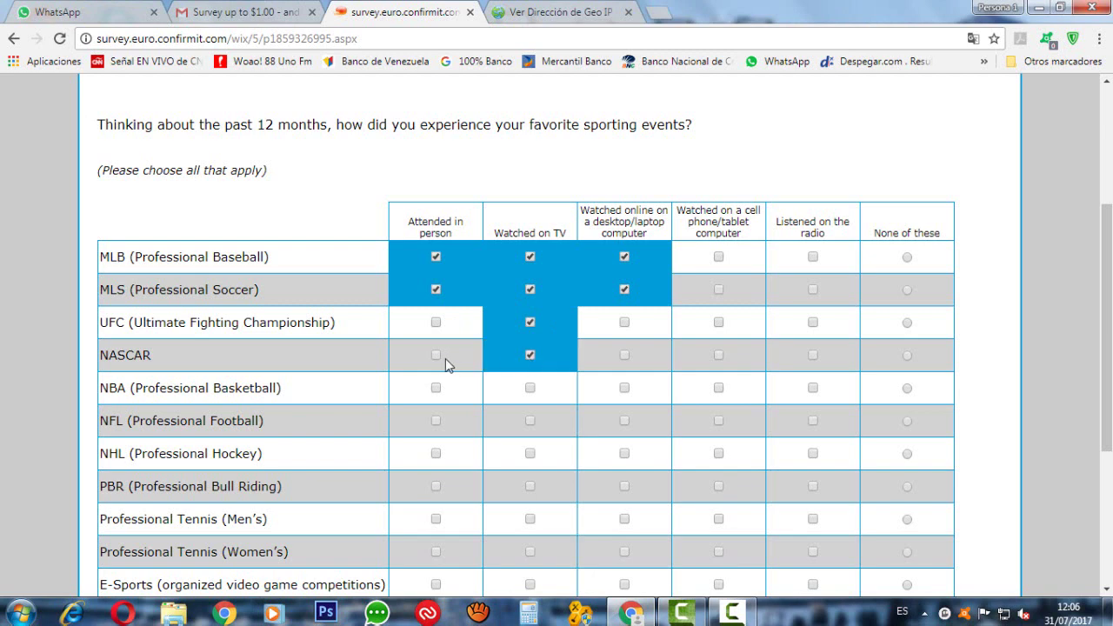
{"action": "left_click", "coordinate": [441, 359]}
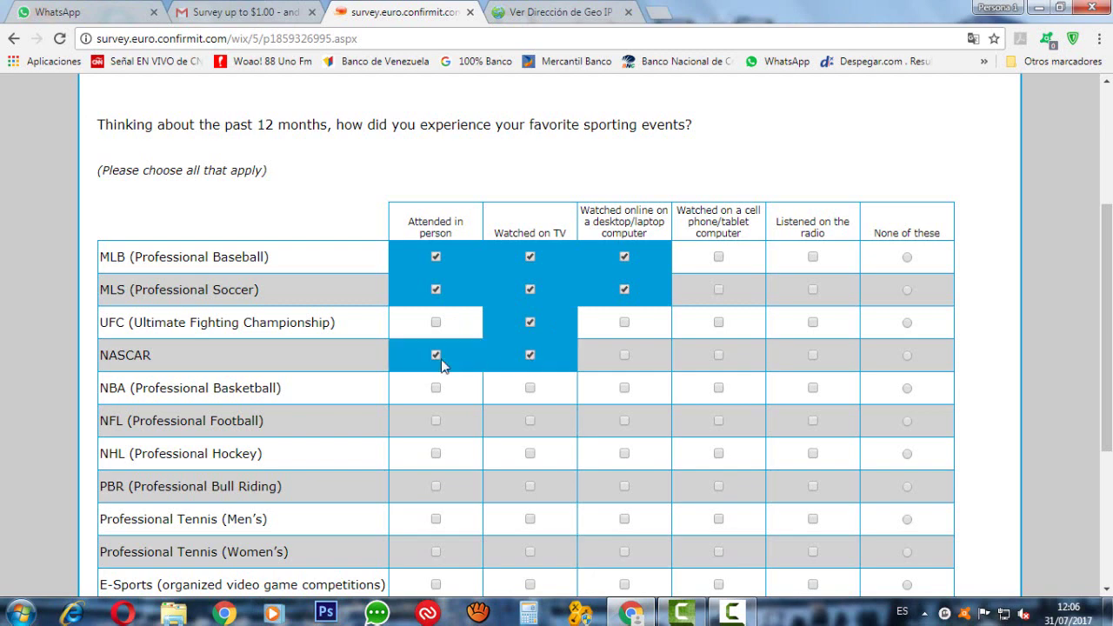
{"action": "left_click", "coordinate": [624, 363]}
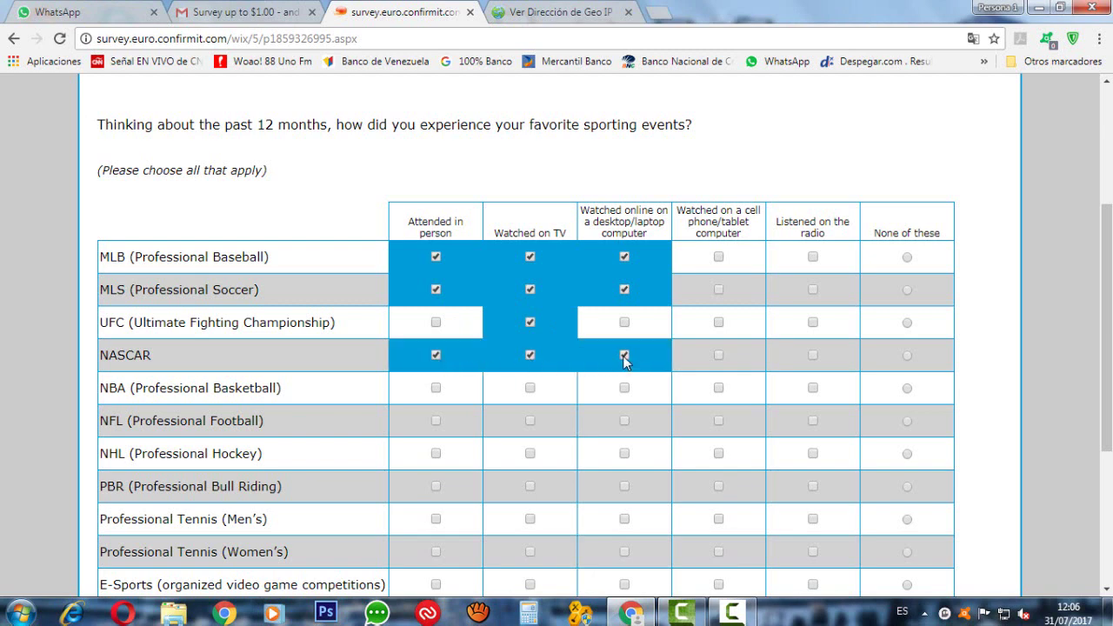
- Mark NBA and NFL as attended in person, watched on TV and watched online on a desktop/laptop computer
{"action": "left_click", "coordinate": [437, 388]}
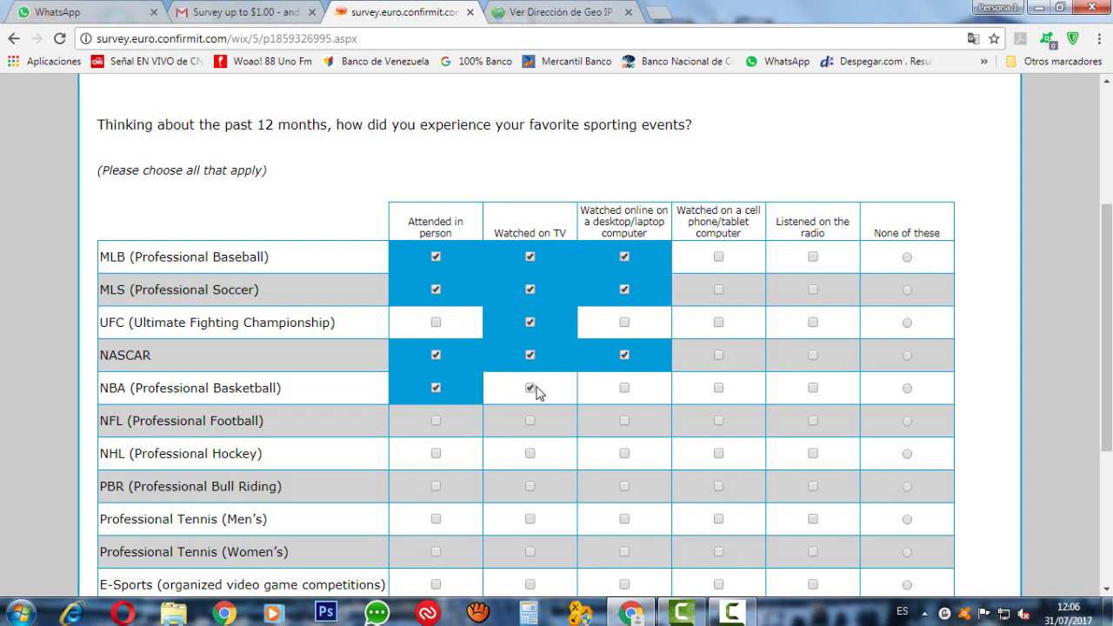
{"action": "left_click", "coordinate": [625, 390]}
{"action": "scroll", "coordinate": [623, 394], "scroll_direction": "down", "scroll_amount": 1}
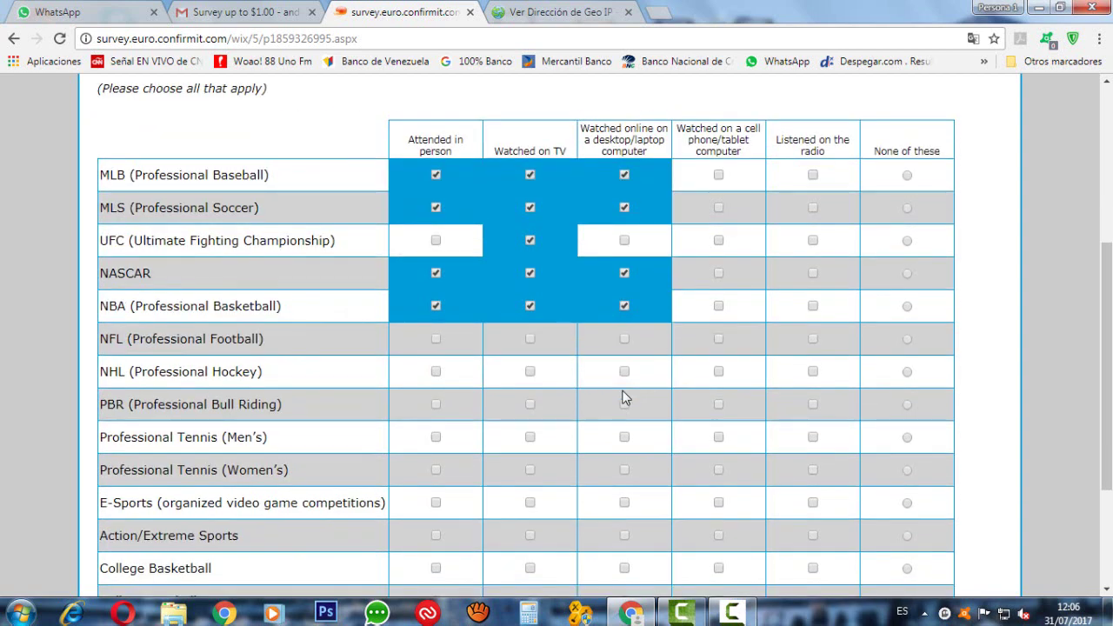
{"action": "left_click", "coordinate": [464, 346]}
{"action": "left_click", "coordinate": [531, 342]}
{"action": "left_click", "coordinate": [626, 339]}
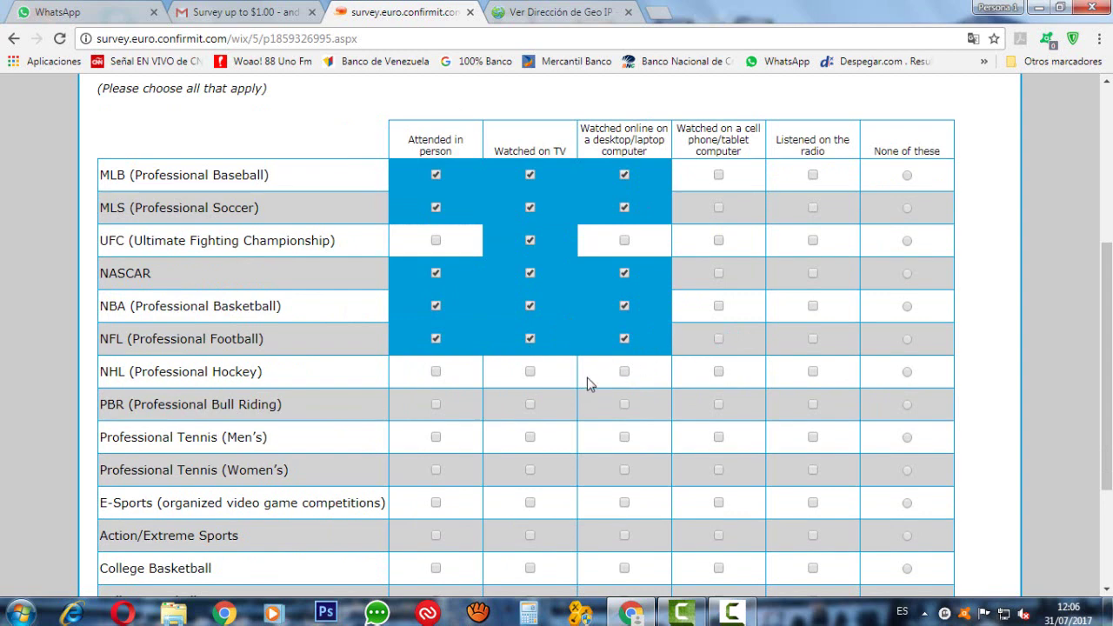
- Mark NHL, PBR, Men's Professional Tennis and Women's Professional Tennis as watched on TV
{"action": "left_click", "coordinate": [626, 371]}
{"action": "left_click", "coordinate": [627, 371]}
{"action": "left_click", "coordinate": [530, 374]}
{"action": "scroll", "coordinate": [536, 423], "scroll_direction": "down", "scroll_amount": 1}
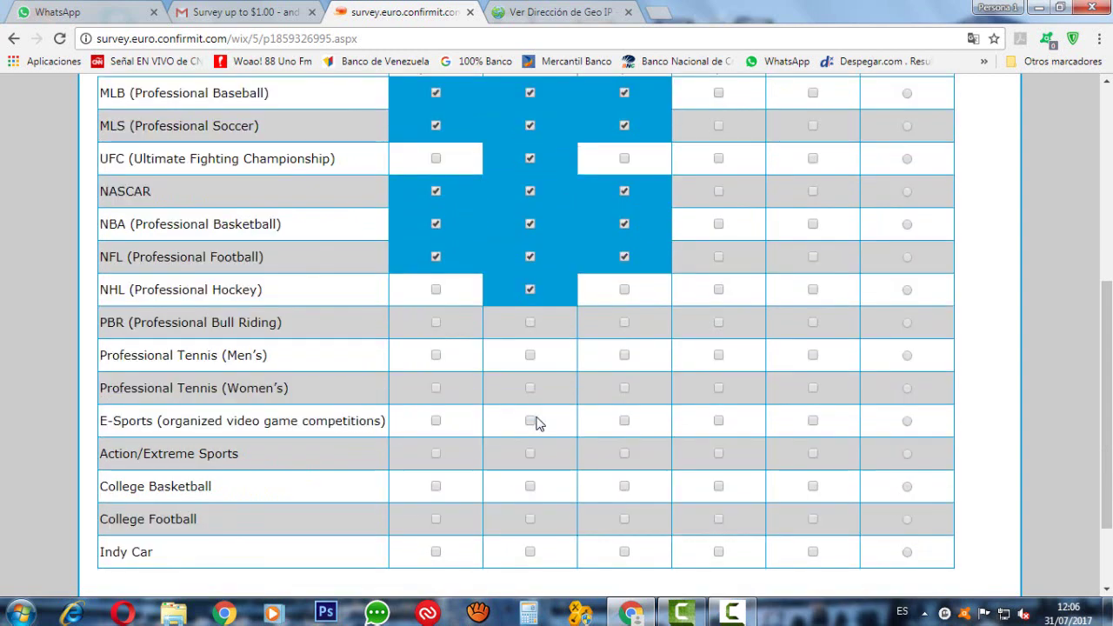
{"action": "left_click", "coordinate": [530, 322]}
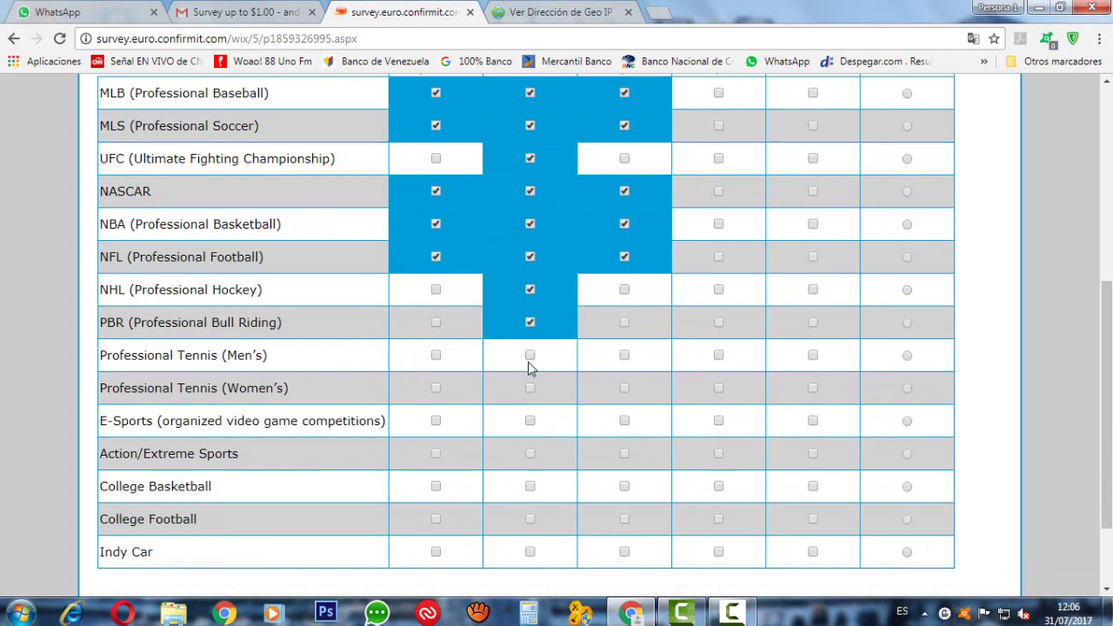
{"action": "left_click", "coordinate": [529, 360]}
{"action": "left_click", "coordinate": [530, 390]}
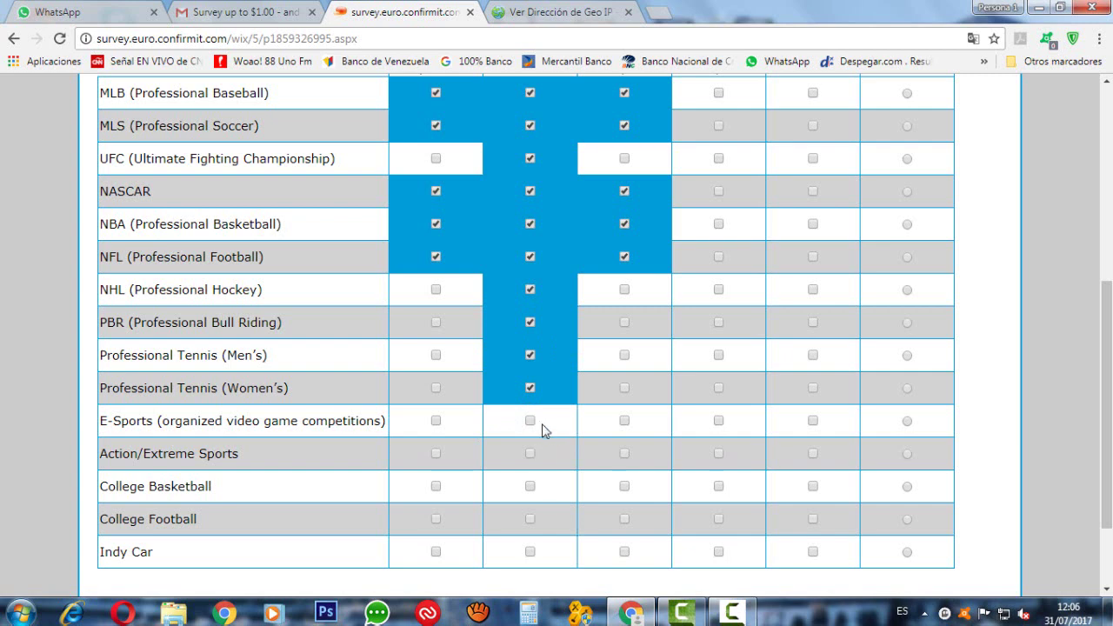
- Mark E-Sports as attended in person and watched online on a desktop/laptop computer
{"action": "left_click", "coordinate": [625, 422]}
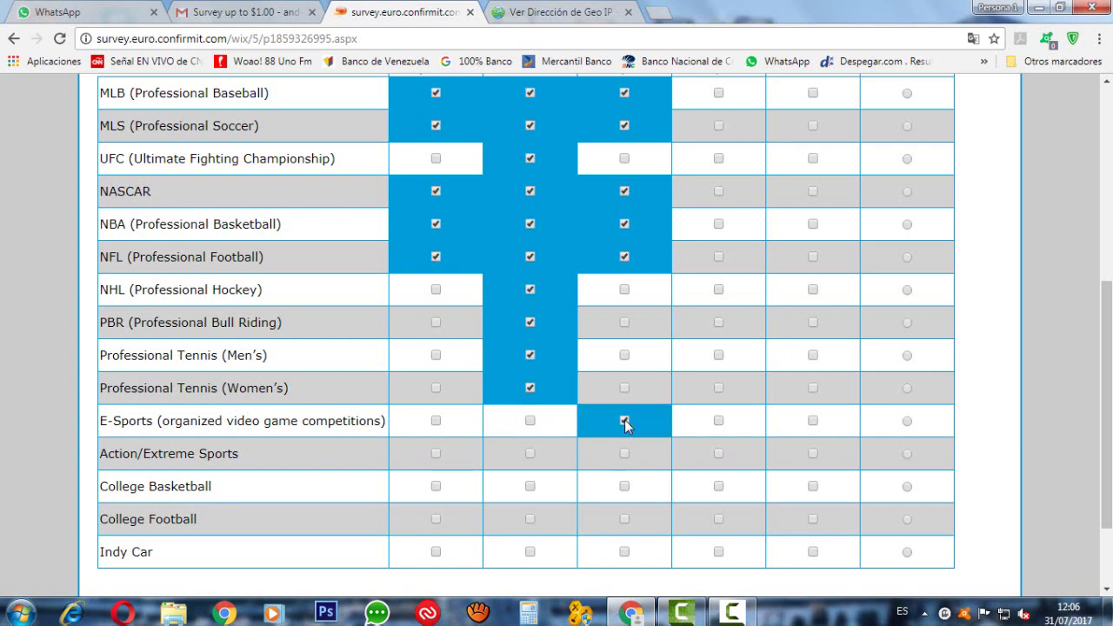
{"action": "scroll", "coordinate": [624, 421], "scroll_direction": "up", "scroll_amount": 1}
{"action": "left_click", "coordinate": [436, 494]}
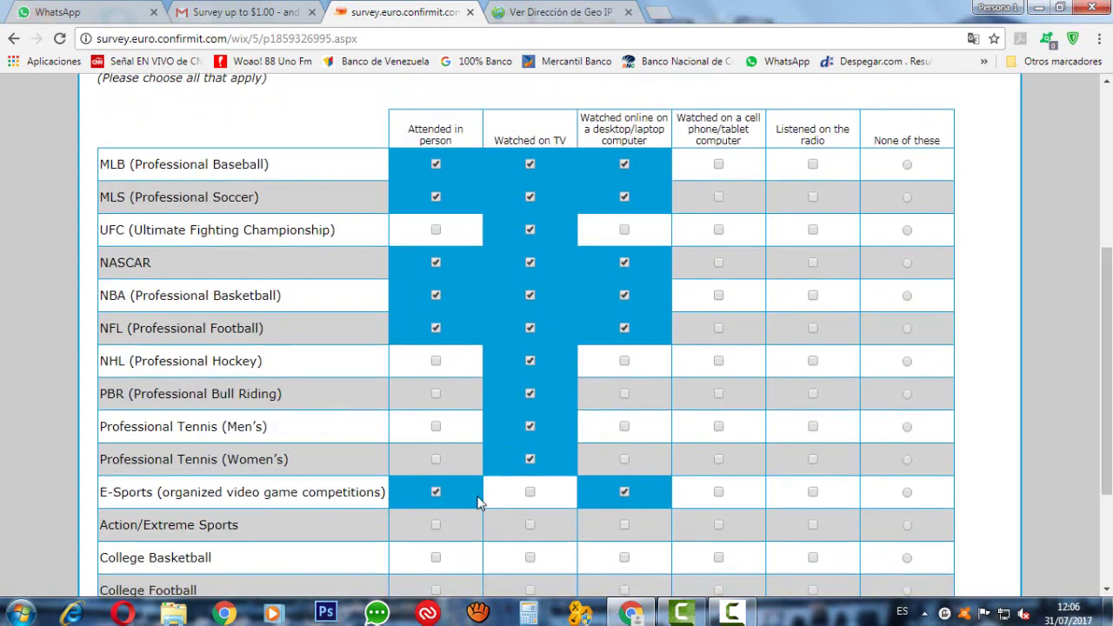
- Mark Action/Extreme Sports, College Basketball and College Football as watched on TV
{"action": "scroll", "coordinate": [479, 502], "scroll_direction": "down", "scroll_amount": 1}
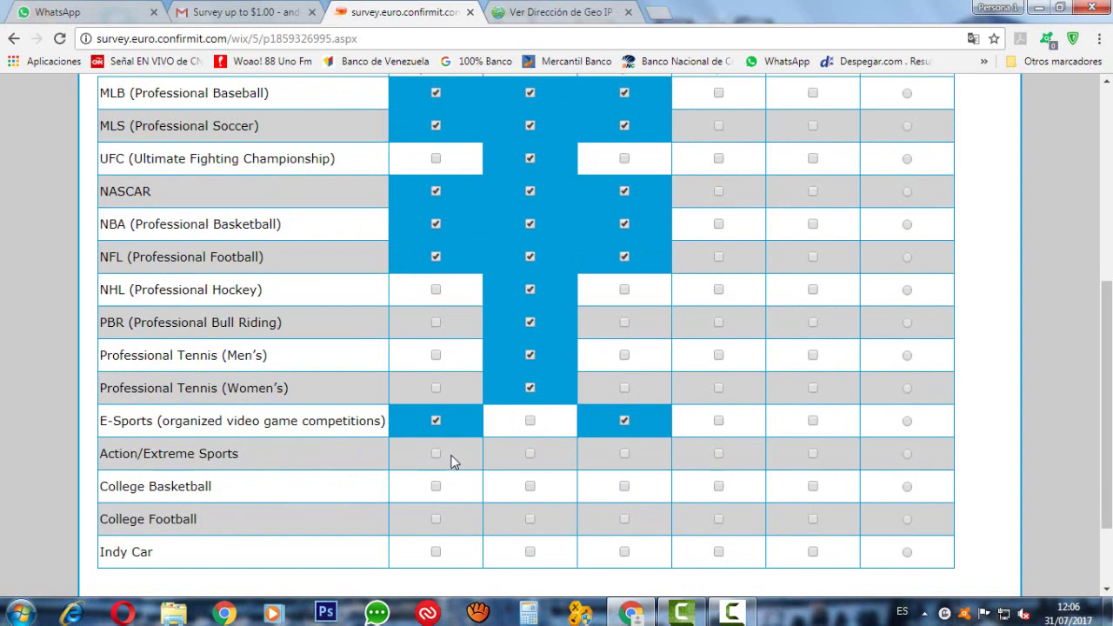
{"action": "left_click", "coordinate": [530, 455]}
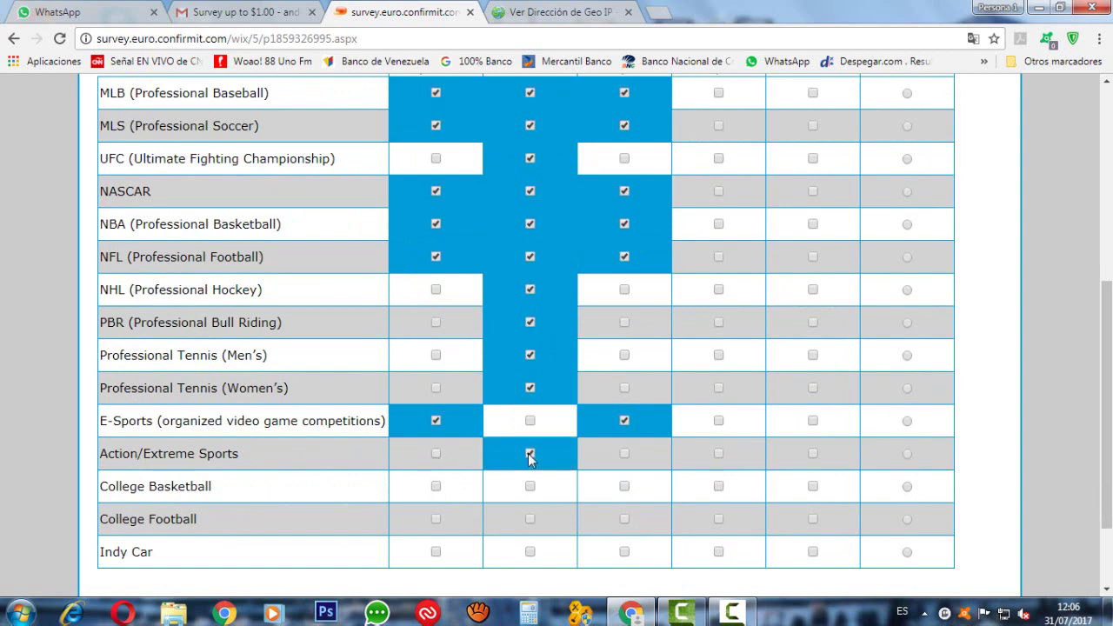
{"action": "left_click", "coordinate": [529, 488]}
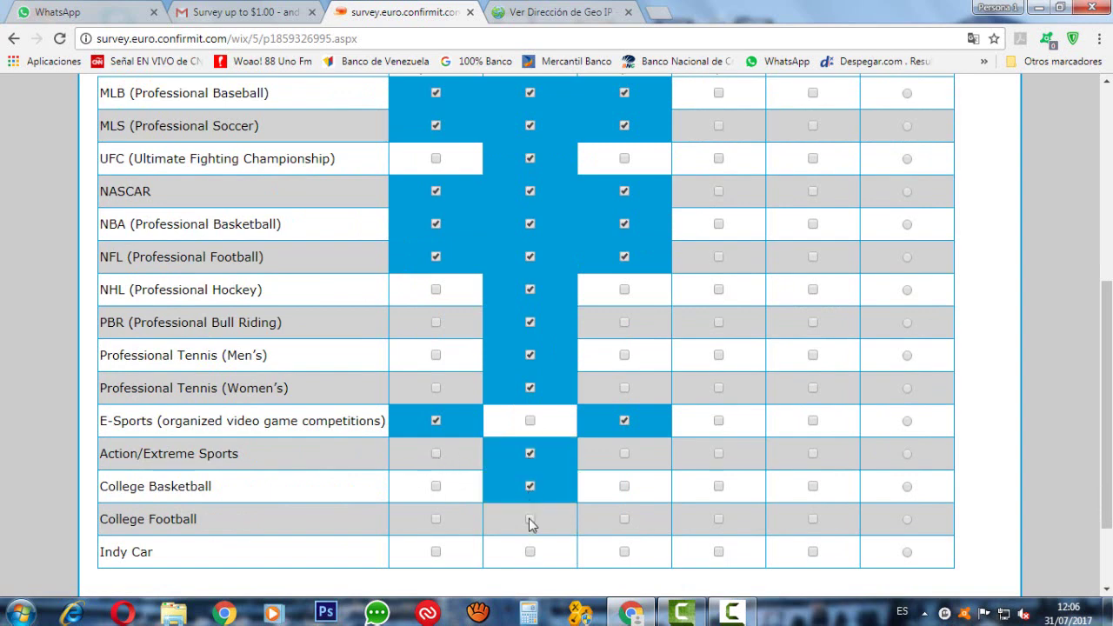
{"action": "left_click", "coordinate": [531, 521]}
- Mark Indy Car as attended in person, watched on TV and watched online on a desktop/laptop computer, and submit the answers
{"action": "left_click", "coordinate": [529, 555]}
{"action": "left_click", "coordinate": [441, 557]}
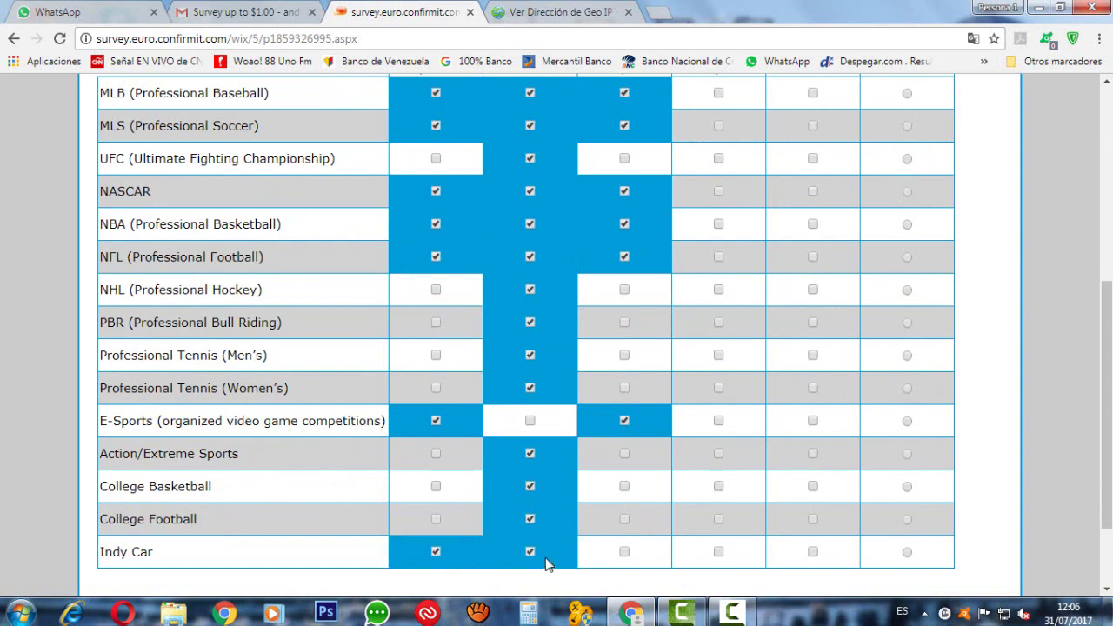
{"action": "left_click", "coordinate": [624, 551]}
{"action": "scroll", "coordinate": [628, 550], "scroll_direction": "down", "scroll_amount": 2}
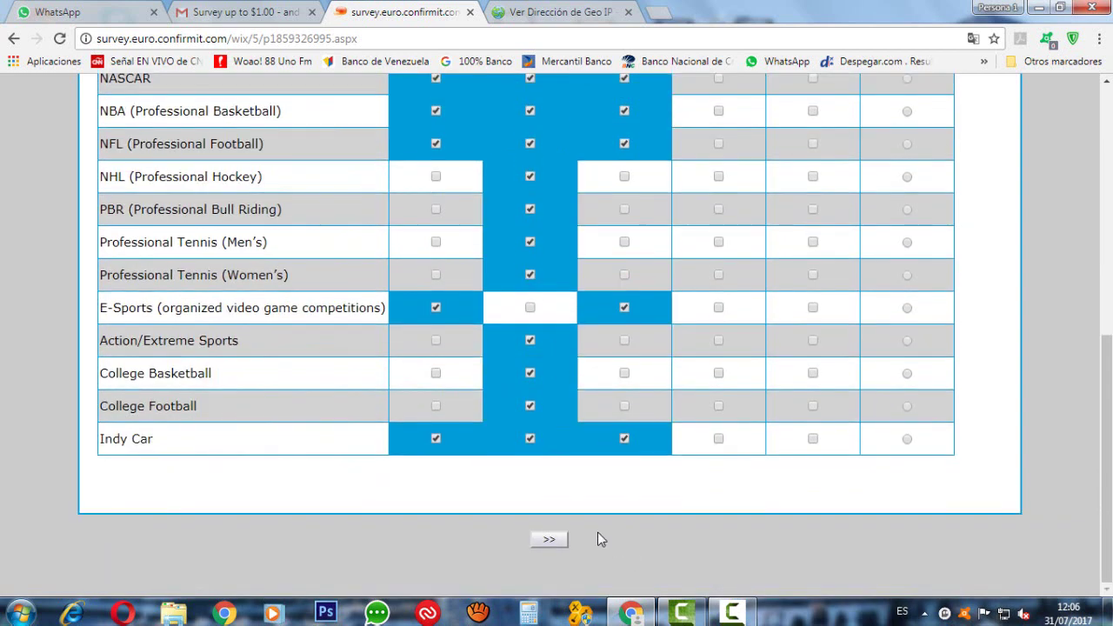
{"action": "left_click", "coordinate": [546, 539]}
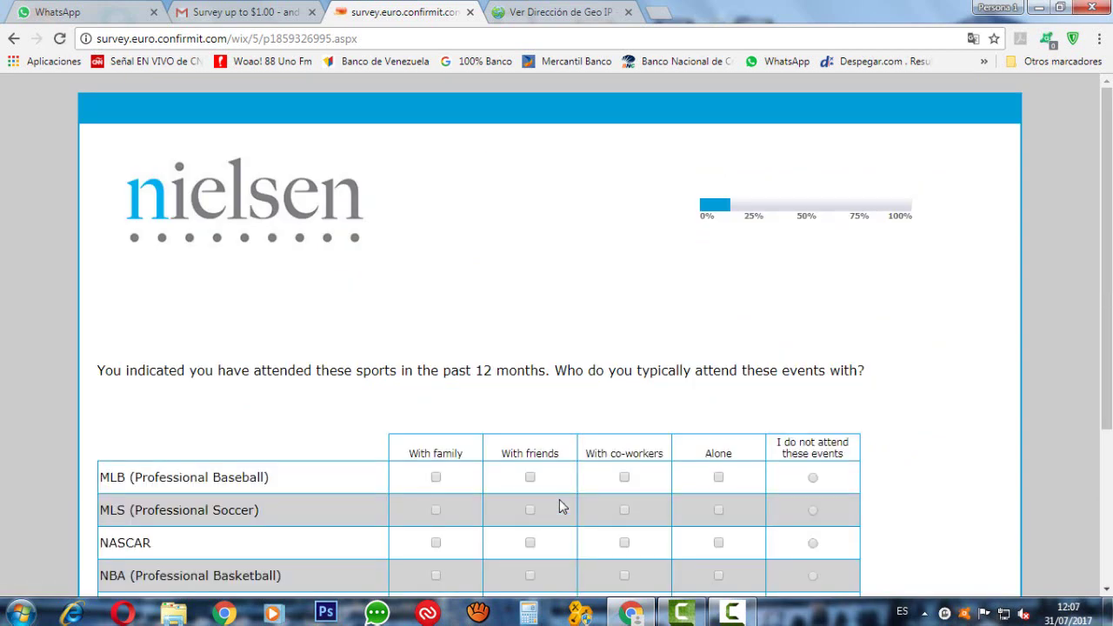
- Translate the question about who the sports events are attended with into Spanish
{"action": "left_click", "coordinate": [974, 38]}
{"action": "left_click", "coordinate": [873, 105]}
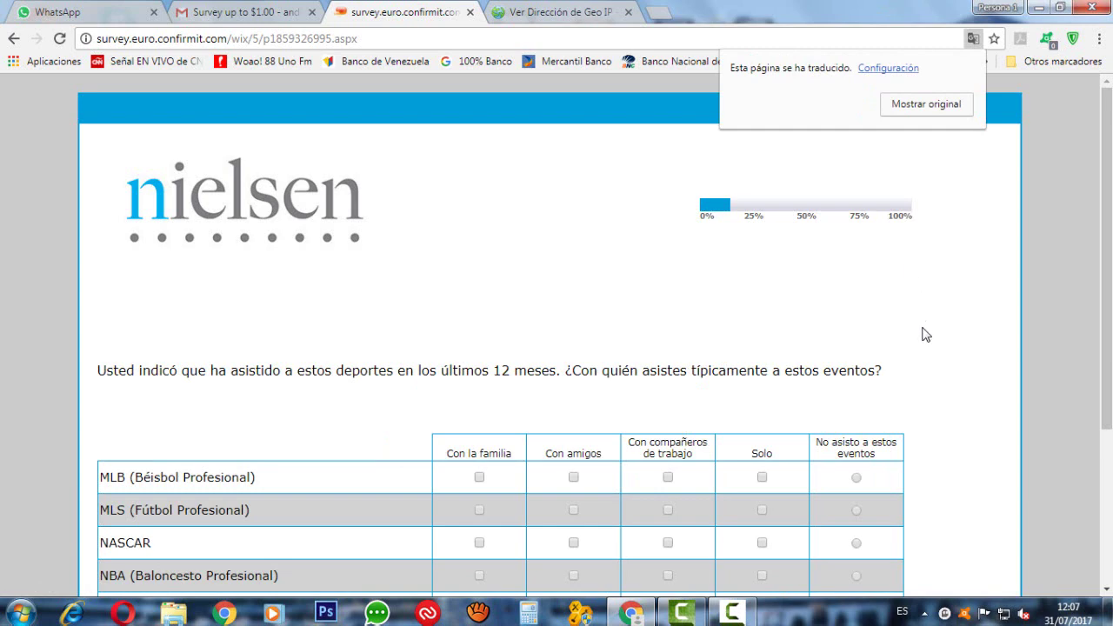
{"action": "scroll", "coordinate": [926, 336], "scroll_direction": "down", "scroll_amount": 3}
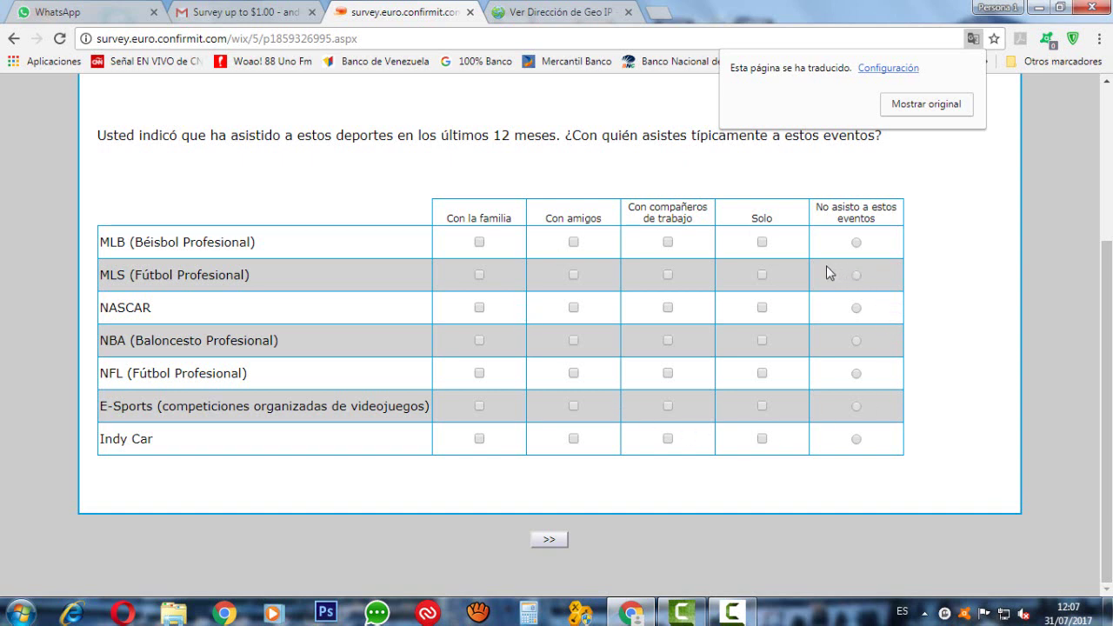
- Mark MLB and MLS events as attended with family, with friends and alone
{"action": "left_click", "coordinate": [479, 242]}
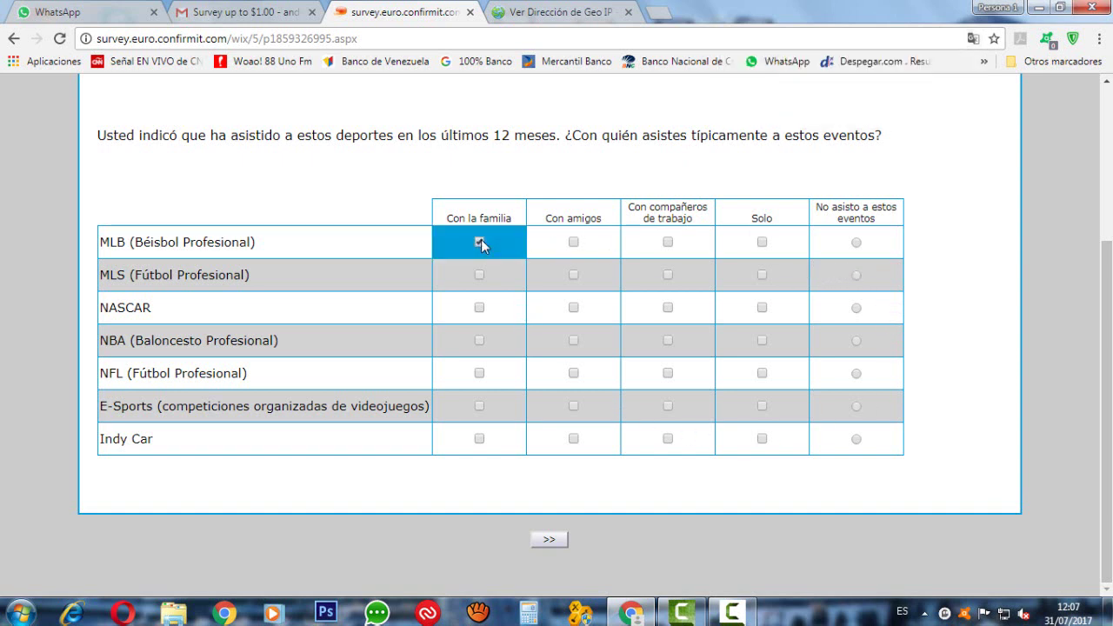
{"action": "left_click", "coordinate": [573, 242]}
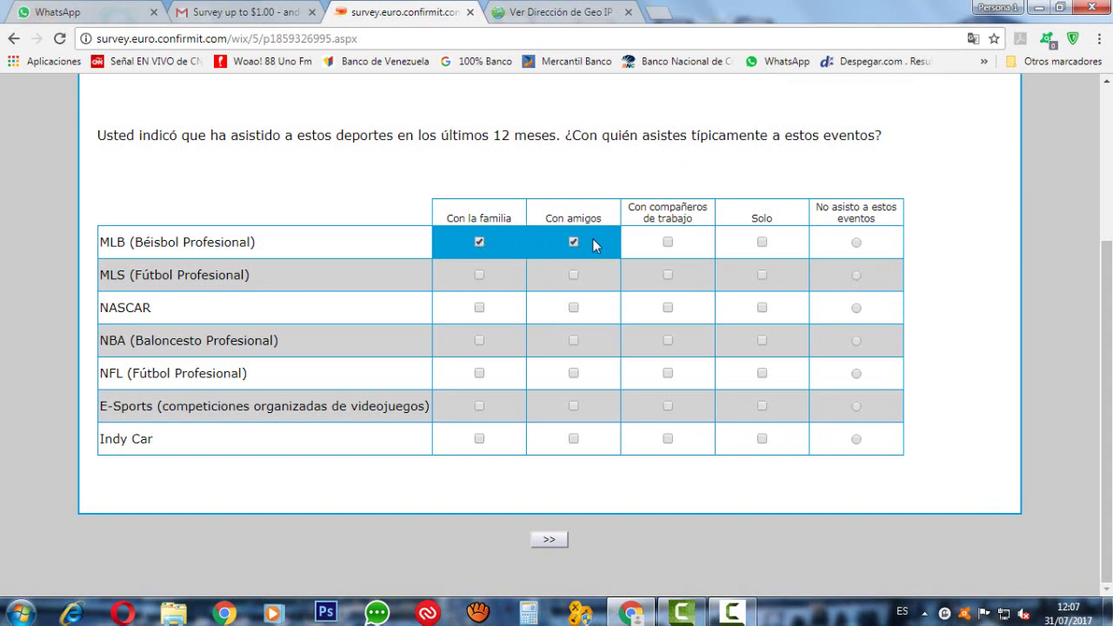
{"action": "left_click", "coordinate": [762, 242]}
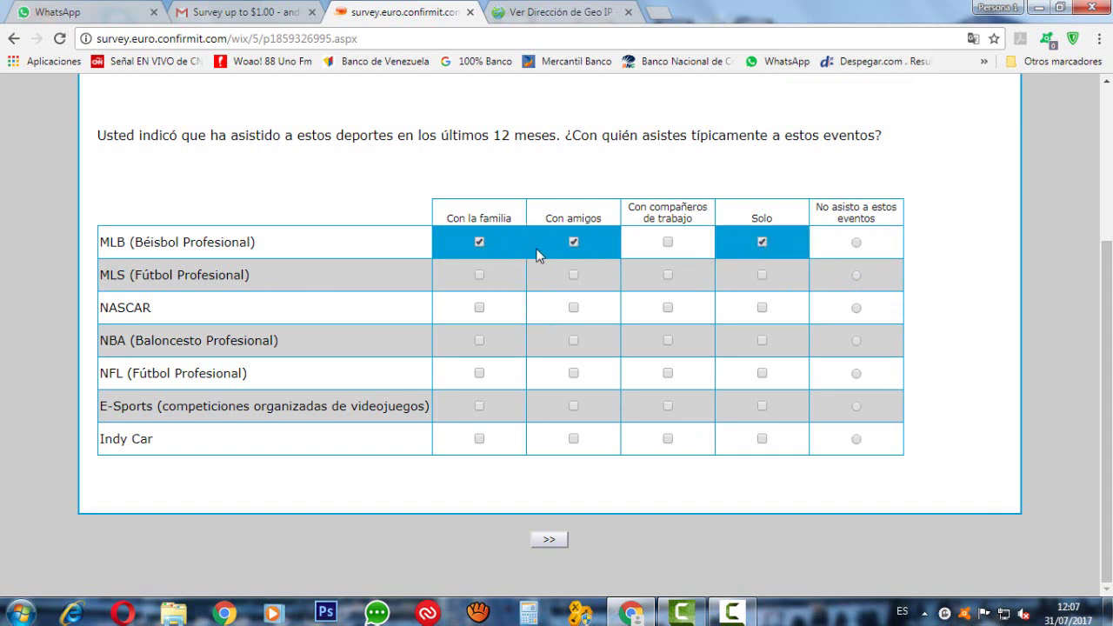
{"action": "left_click", "coordinate": [481, 276]}
{"action": "left_click", "coordinate": [578, 275]}
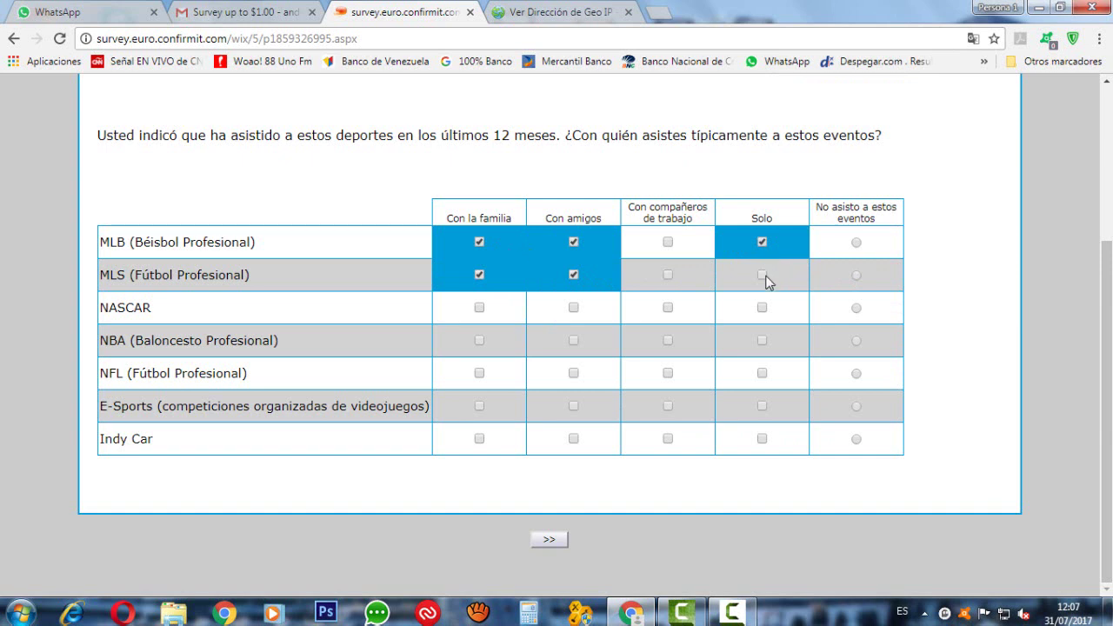
{"action": "left_click", "coordinate": [763, 276]}
- Mark NASCAR and NBA events as attended with family, with friends and alone
{"action": "left_click", "coordinate": [762, 308]}
{"action": "left_click", "coordinate": [573, 308]}
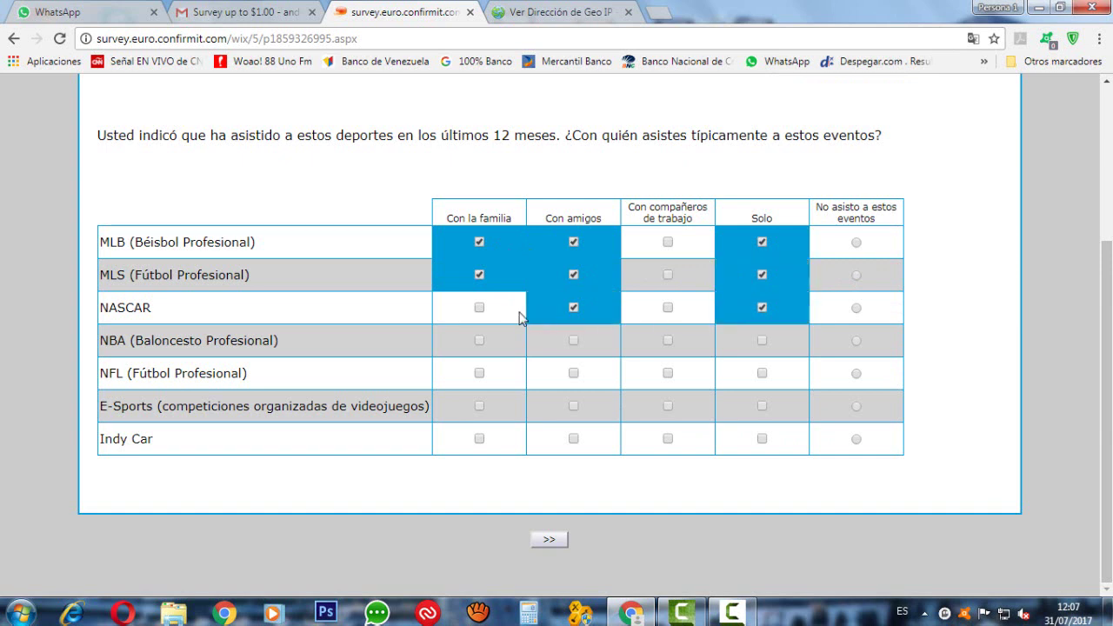
{"action": "left_click", "coordinate": [481, 309]}
{"action": "left_click", "coordinate": [481, 338]}
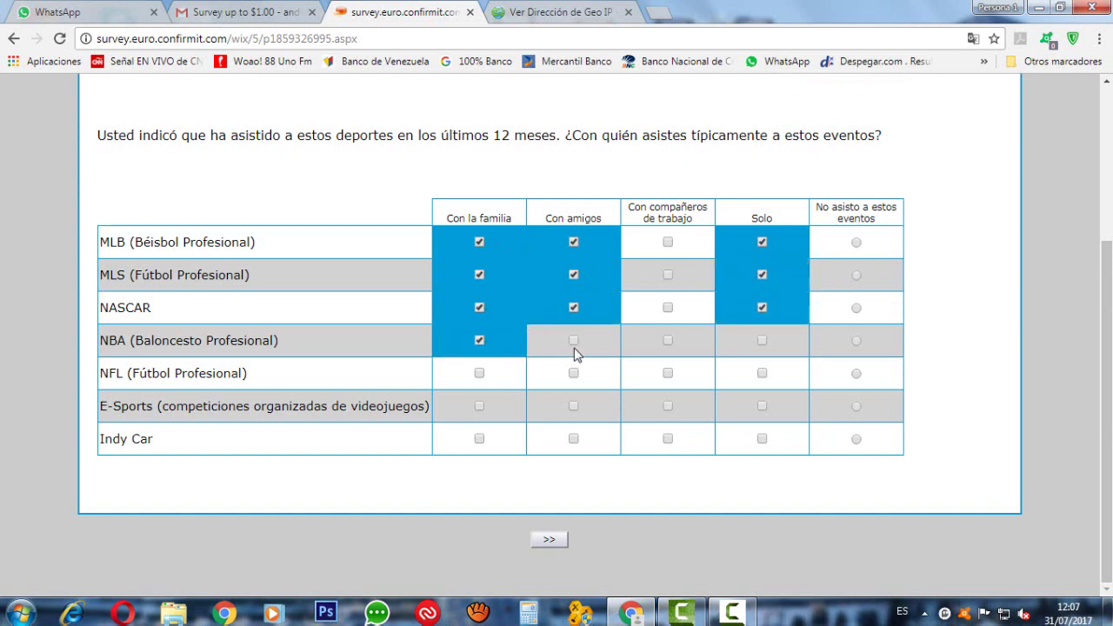
{"action": "left_click", "coordinate": [574, 343]}
{"action": "left_click", "coordinate": [760, 343]}
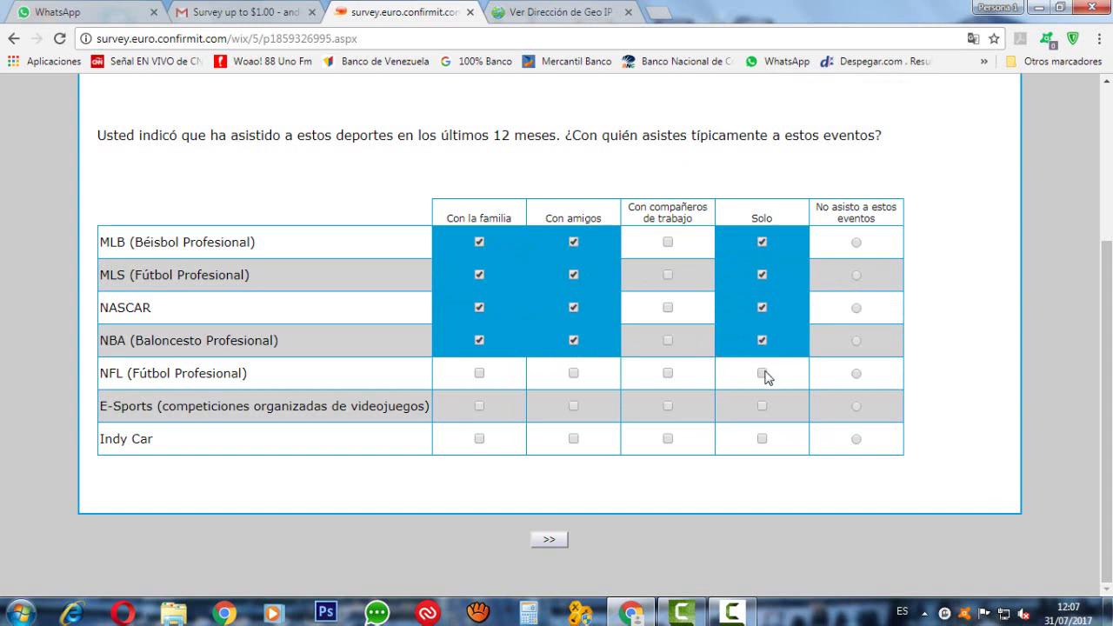
- Mark NFL and E-Sports events as attended with family, with friends and alone
{"action": "left_click", "coordinate": [763, 374]}
{"action": "left_click", "coordinate": [573, 373]}
{"action": "left_click", "coordinate": [481, 374]}
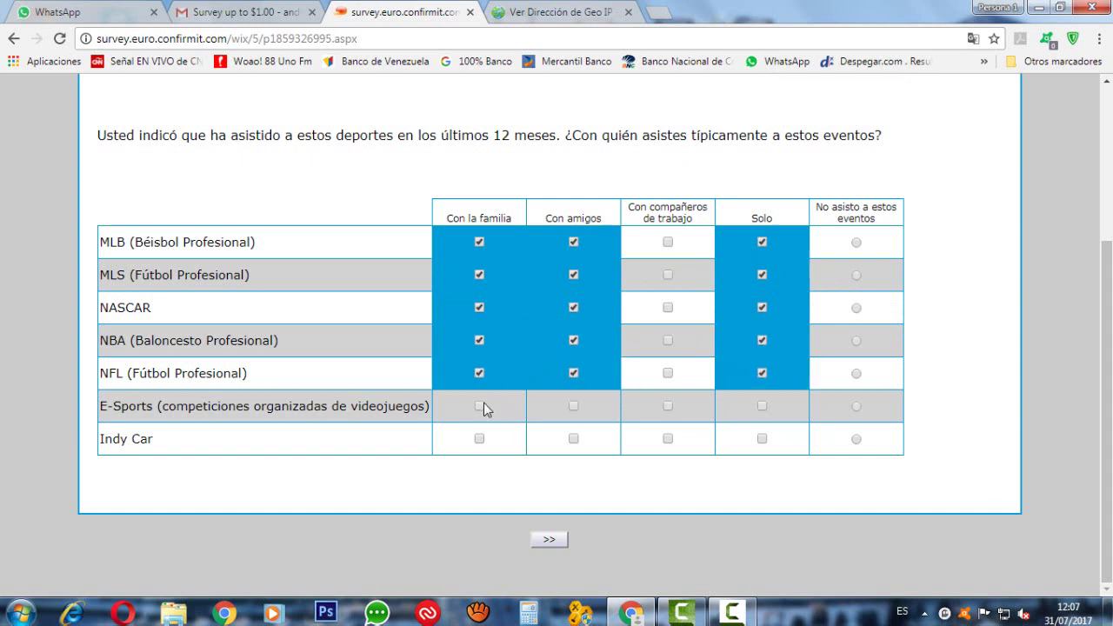
{"action": "left_click", "coordinate": [481, 407]}
{"action": "left_click", "coordinate": [574, 407]}
{"action": "left_click", "coordinate": [763, 407]}
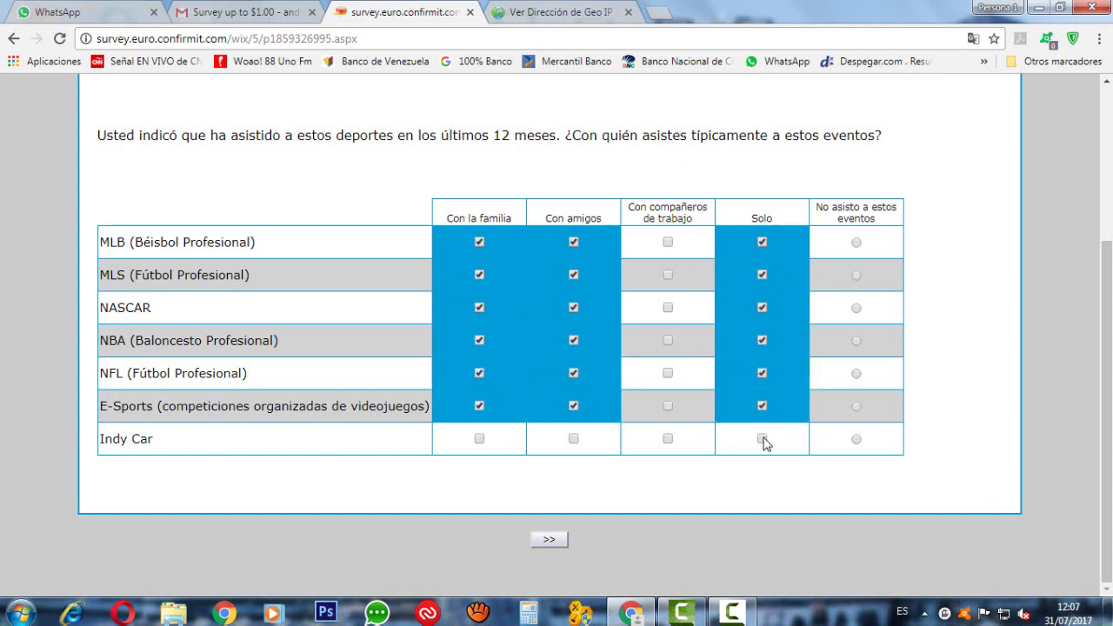
- Mark Indy Car events as attended with family, with friends and alone, and submit the answers
{"action": "left_click", "coordinate": [762, 440]}
{"action": "left_click", "coordinate": [574, 439]}
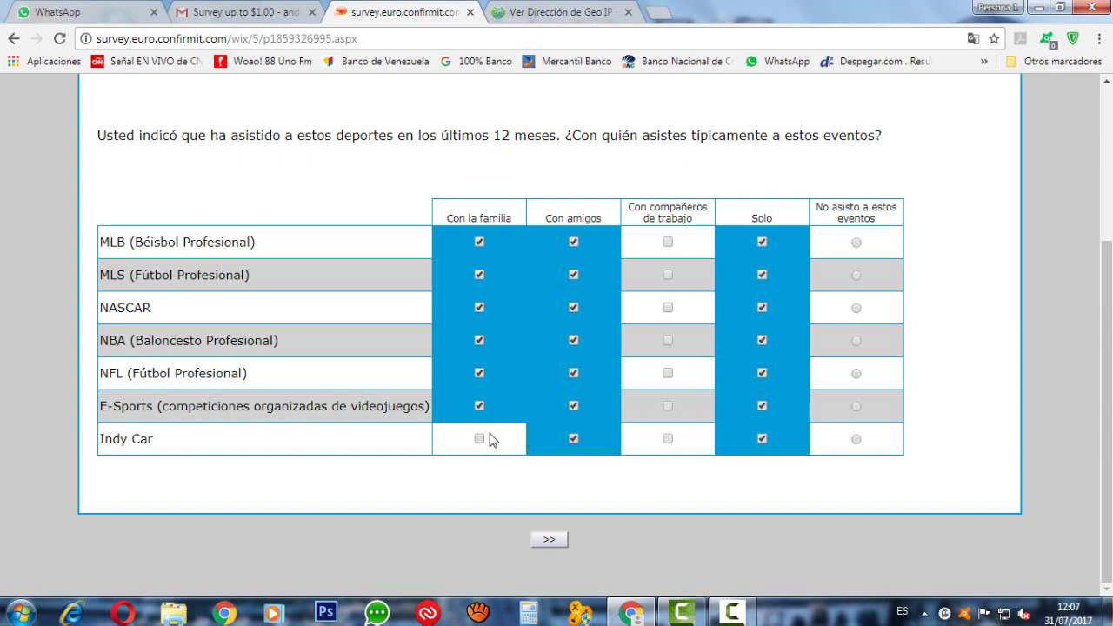
{"action": "left_click", "coordinate": [490, 440]}
{"action": "left_click", "coordinate": [549, 541]}
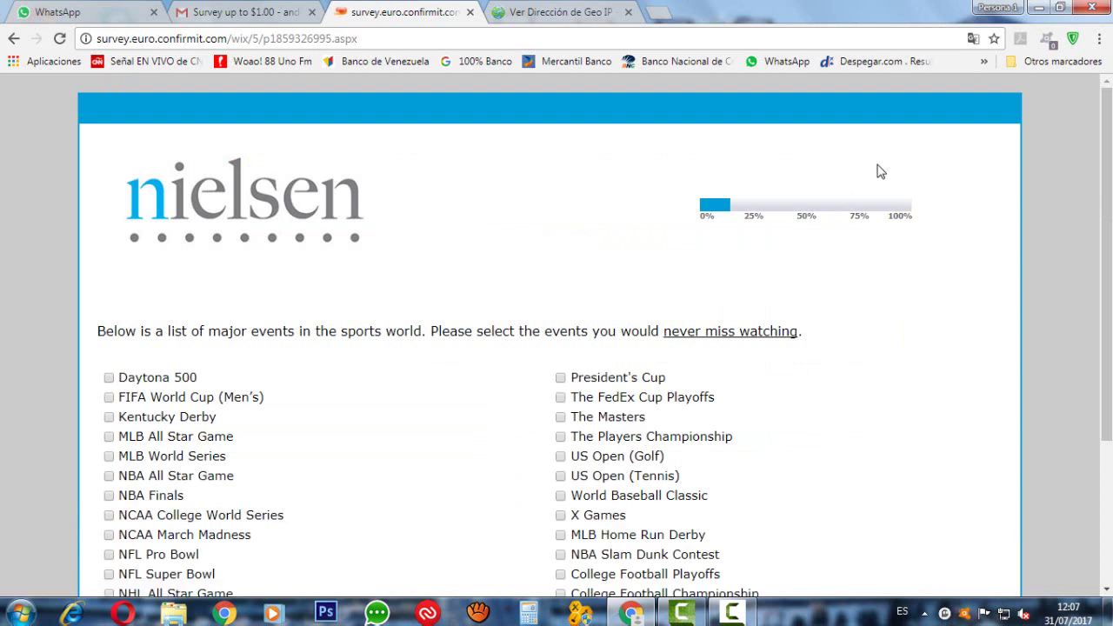
- Translate the question about major sports events never missed into Spanish
{"action": "left_click", "coordinate": [973, 40]}
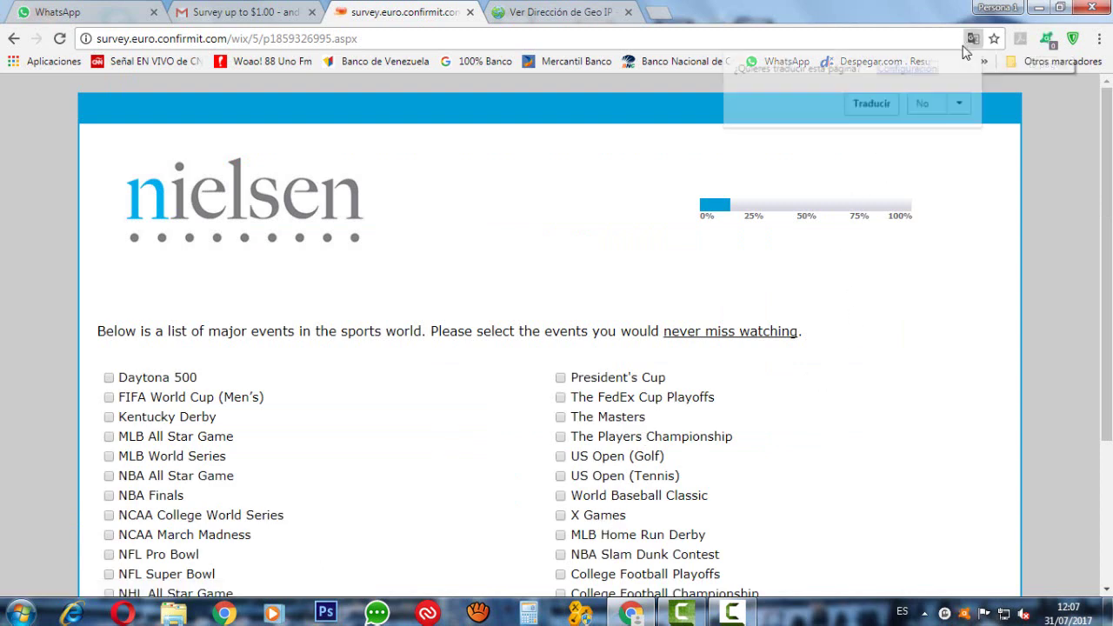
{"action": "left_click", "coordinate": [887, 102]}
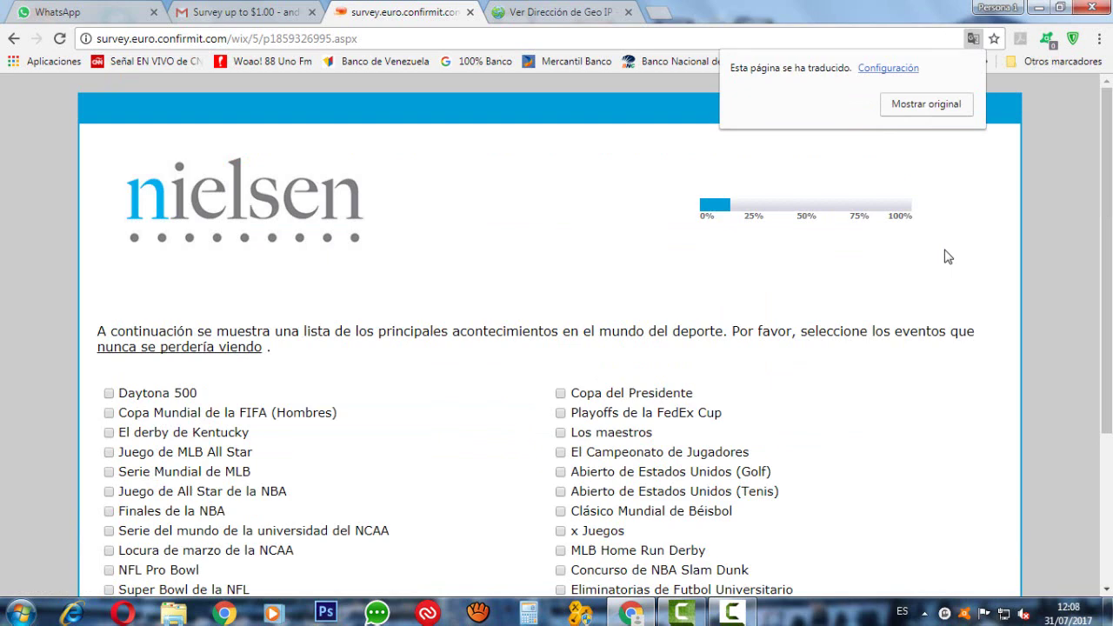
{"action": "scroll", "coordinate": [948, 257], "scroll_direction": "down", "scroll_amount": 1}
{"action": "scroll", "coordinate": [948, 257], "scroll_direction": "down", "scroll_amount": 1}
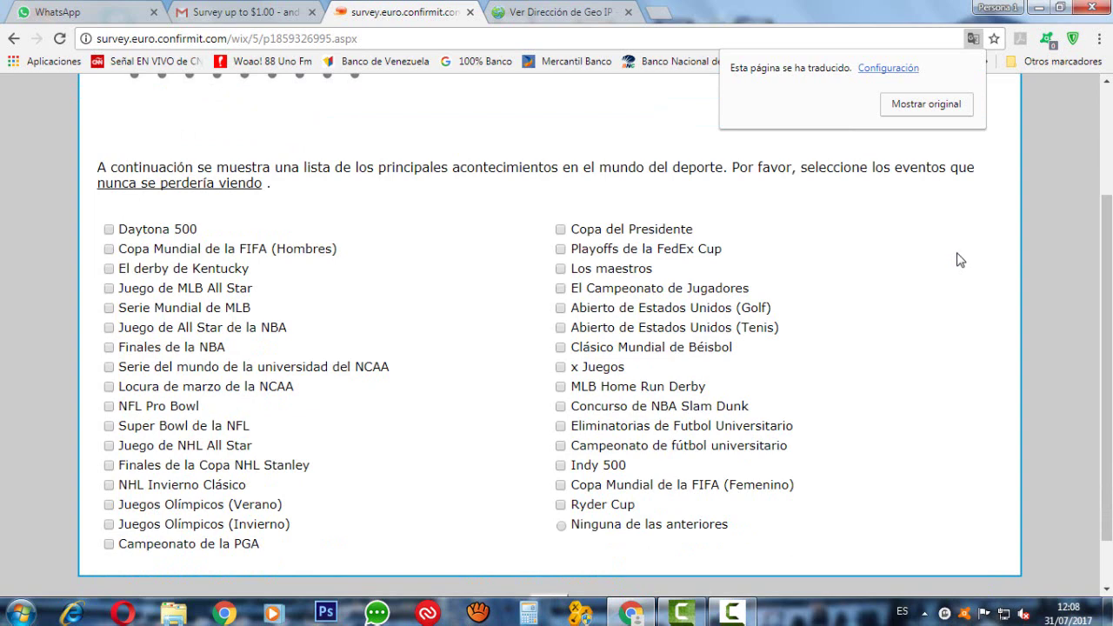
- Select the men's FIFA World Cup, MLB All Star Game, NBA All Star Game, NBA Finals, NFL Super Bowl, and Summer and Winter Olympics, and submit
{"action": "left_click", "coordinate": [108, 248]}
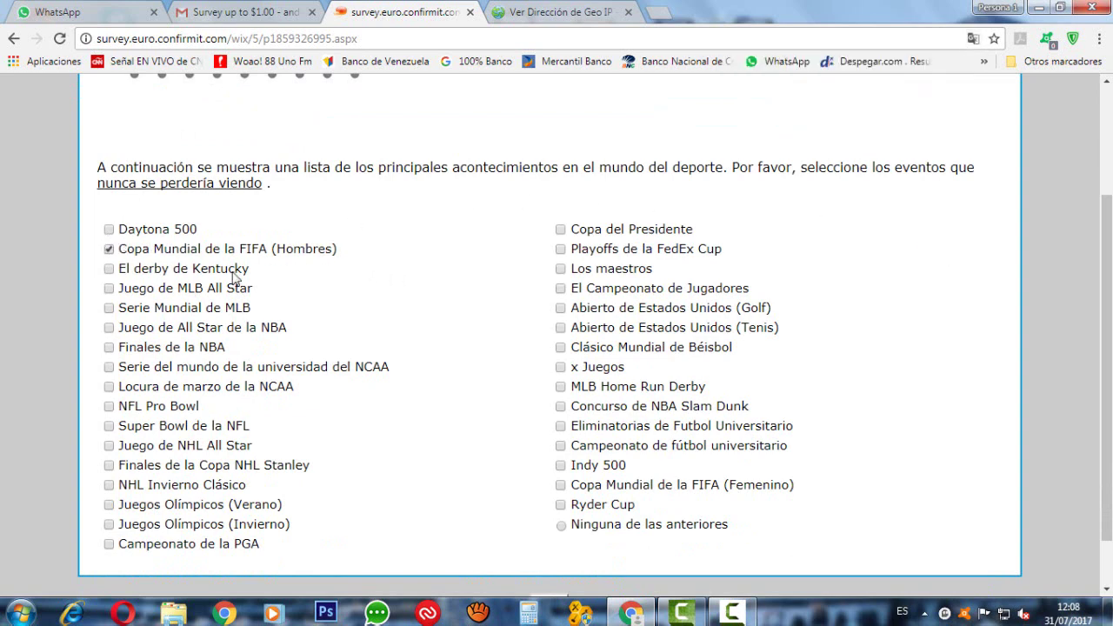
{"action": "left_click", "coordinate": [108, 290]}
{"action": "left_click", "coordinate": [109, 328]}
{"action": "left_click", "coordinate": [109, 348]}
{"action": "left_click", "coordinate": [109, 426]}
{"action": "left_click", "coordinate": [109, 506]}
{"action": "left_click", "coordinate": [113, 525]}
{"action": "scroll", "coordinate": [413, 484], "scroll_direction": "down", "scroll_amount": 1}
{"action": "left_click", "coordinate": [549, 539]}
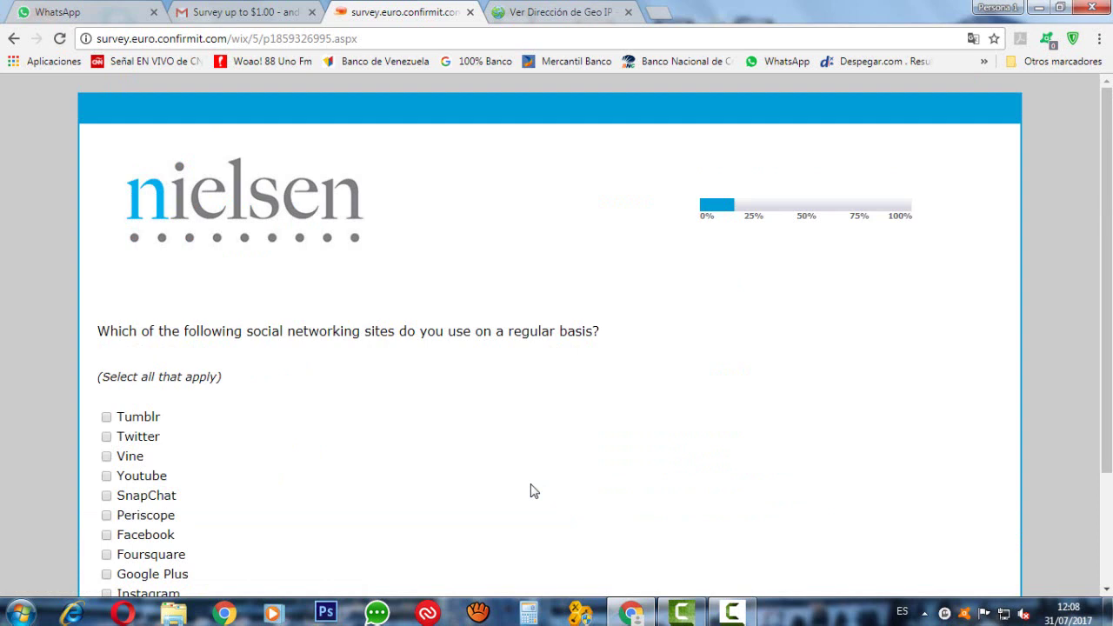
- Choose Twitter, Youtube, SnapChat, Periscope, Facebook, Google Plus, Instagram and Pinterest as regularly used social networking sites, and submit the answer
{"action": "left_click", "coordinate": [107, 477]}
{"action": "left_click", "coordinate": [106, 436]}
{"action": "left_click", "coordinate": [107, 496]}
{"action": "left_click", "coordinate": [107, 516]}
{"action": "left_click", "coordinate": [108, 536]}
{"action": "scroll", "coordinate": [177, 569], "scroll_direction": "down", "scroll_amount": 1}
{"action": "left_click", "coordinate": [106, 493]}
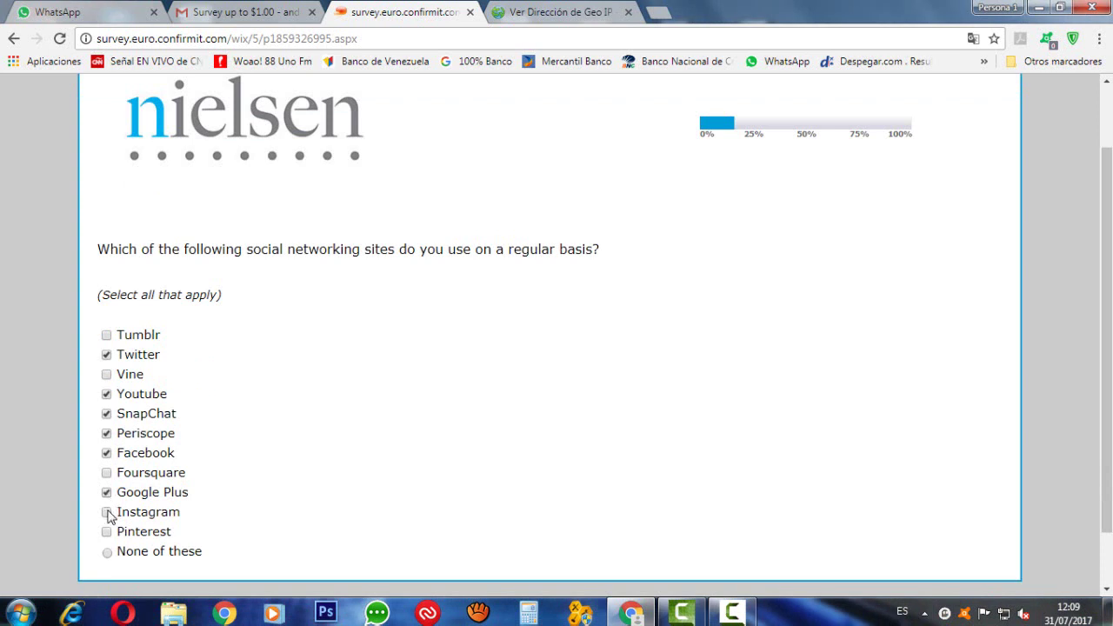
{"action": "left_click", "coordinate": [107, 513]}
{"action": "left_click", "coordinate": [106, 533]}
{"action": "scroll", "coordinate": [374, 474], "scroll_direction": "down", "scroll_amount": 1}
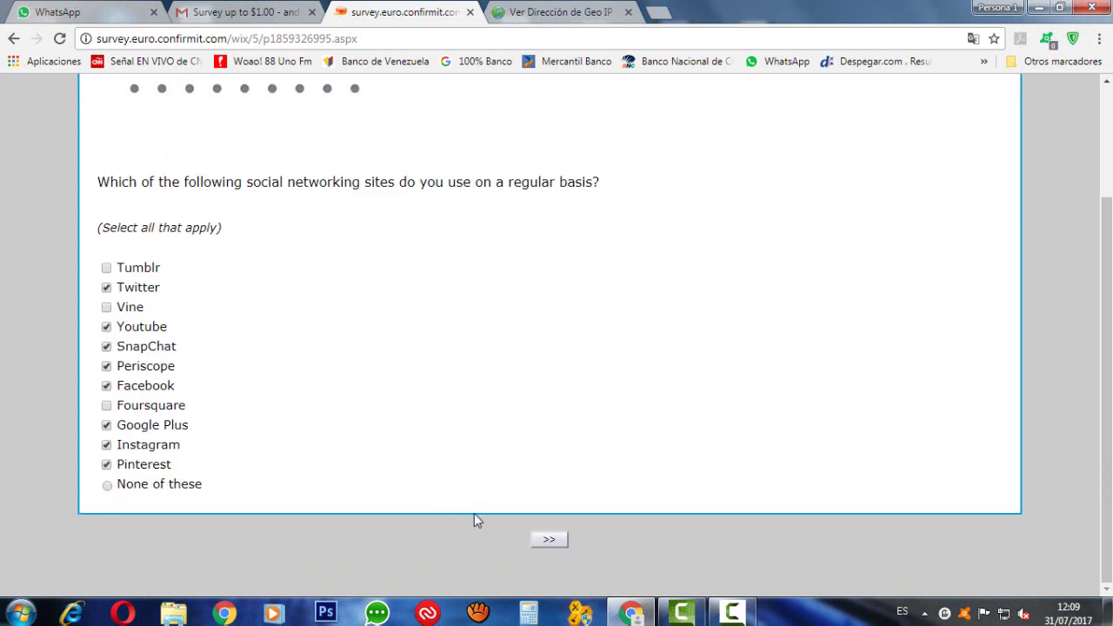
{"action": "left_click", "coordinate": [548, 540]}
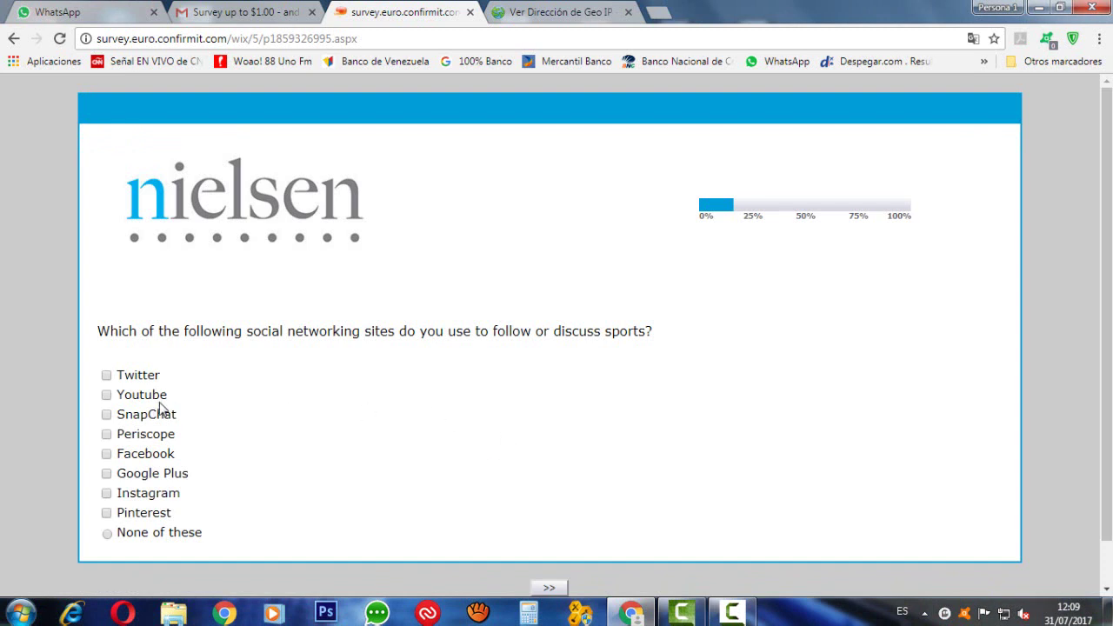
- Select all eight listed sites, from Twitter to Pinterest, as used to follow or discuss sports, and submit the answer
{"action": "left_click", "coordinate": [107, 375]}
{"action": "left_click", "coordinate": [107, 415]}
{"action": "left_click", "coordinate": [106, 435]}
{"action": "left_click", "coordinate": [106, 455]}
{"action": "left_click", "coordinate": [107, 474]}
{"action": "left_click", "coordinate": [106, 493]}
{"action": "left_click", "coordinate": [106, 514]}
{"action": "scroll", "coordinate": [191, 497], "scroll_direction": "down", "scroll_amount": 1}
{"action": "scroll", "coordinate": [261, 518], "scroll_direction": "up", "scroll_amount": 1}
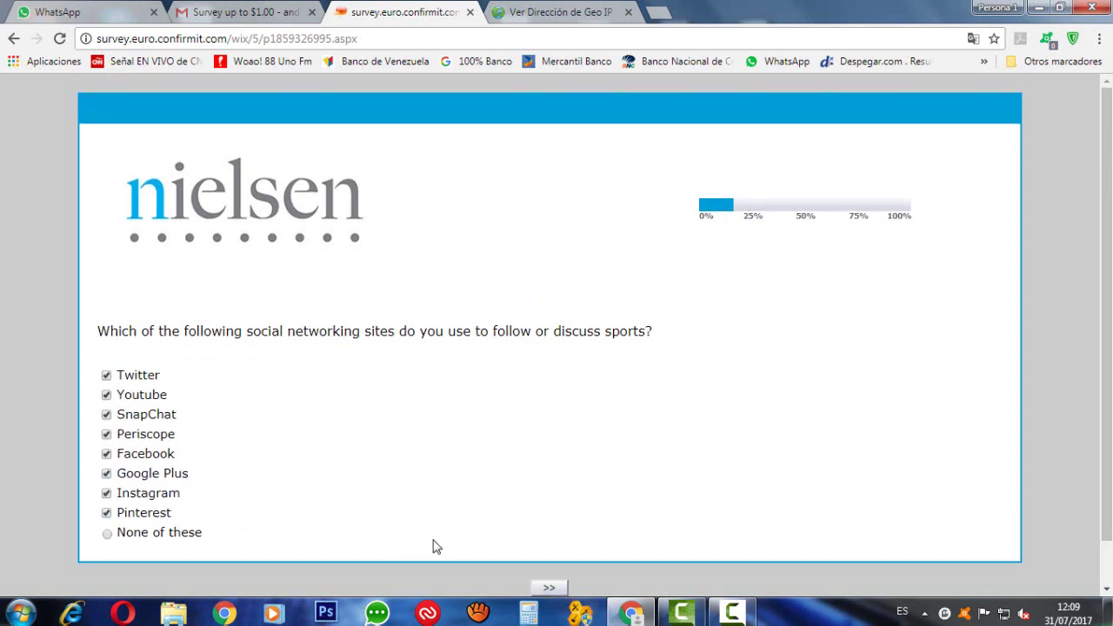
{"action": "left_click", "coordinate": [561, 590]}
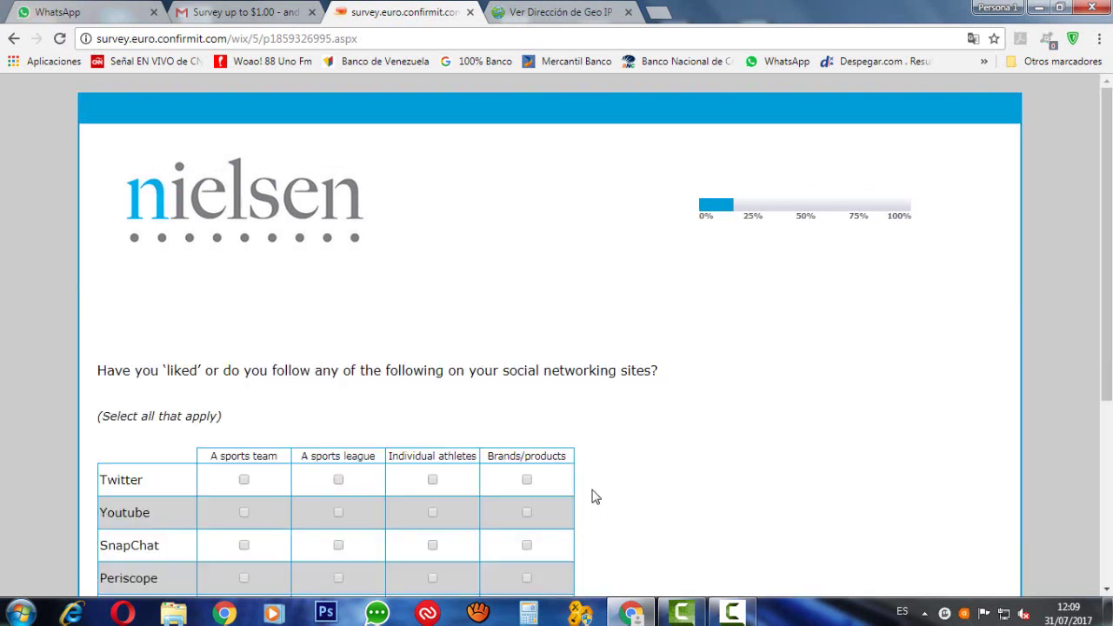
- Translate the question about teams, leagues, athletes and brands liked or followed on social networks into Spanish
{"action": "left_click", "coordinate": [973, 38]}
{"action": "left_click", "coordinate": [871, 105]}
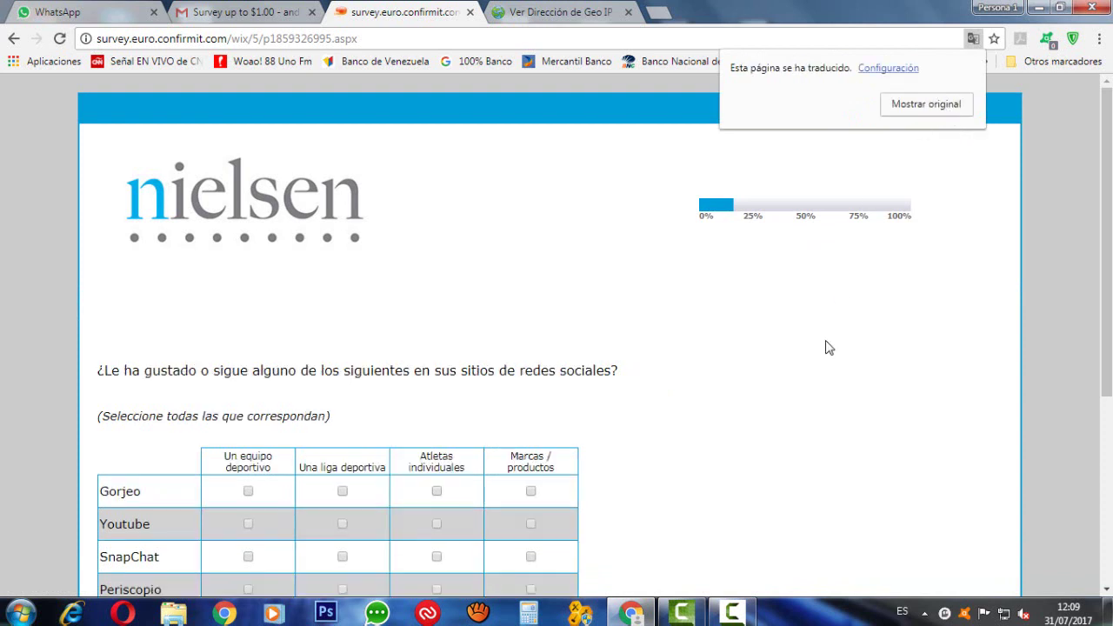
- Mark a sports team, a sports league and brands/products as liked or followed on Youtube and SnapChat
{"action": "scroll", "coordinate": [829, 348], "scroll_direction": "down", "scroll_amount": 1}
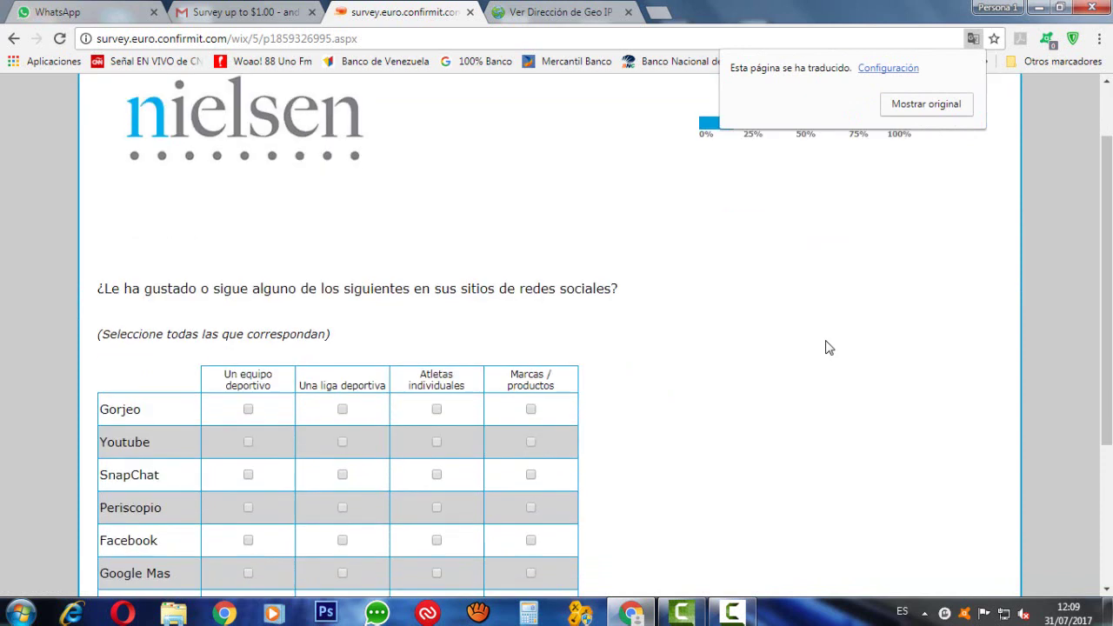
{"action": "scroll", "coordinate": [829, 348], "scroll_direction": "down", "scroll_amount": 1}
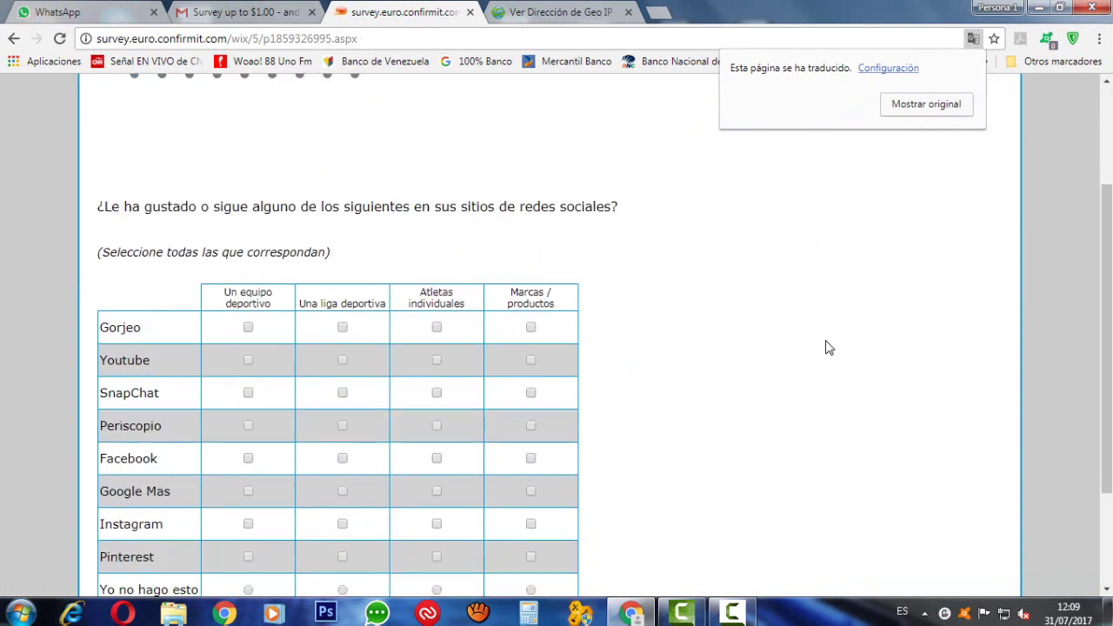
{"action": "left_click", "coordinate": [249, 360]}
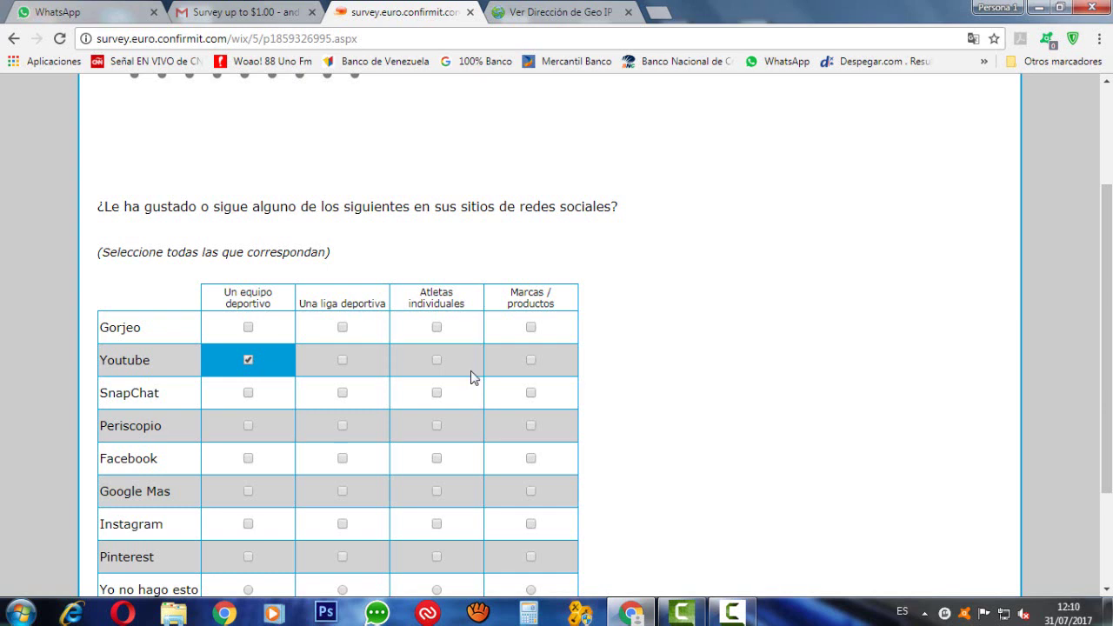
{"action": "left_click", "coordinate": [346, 367]}
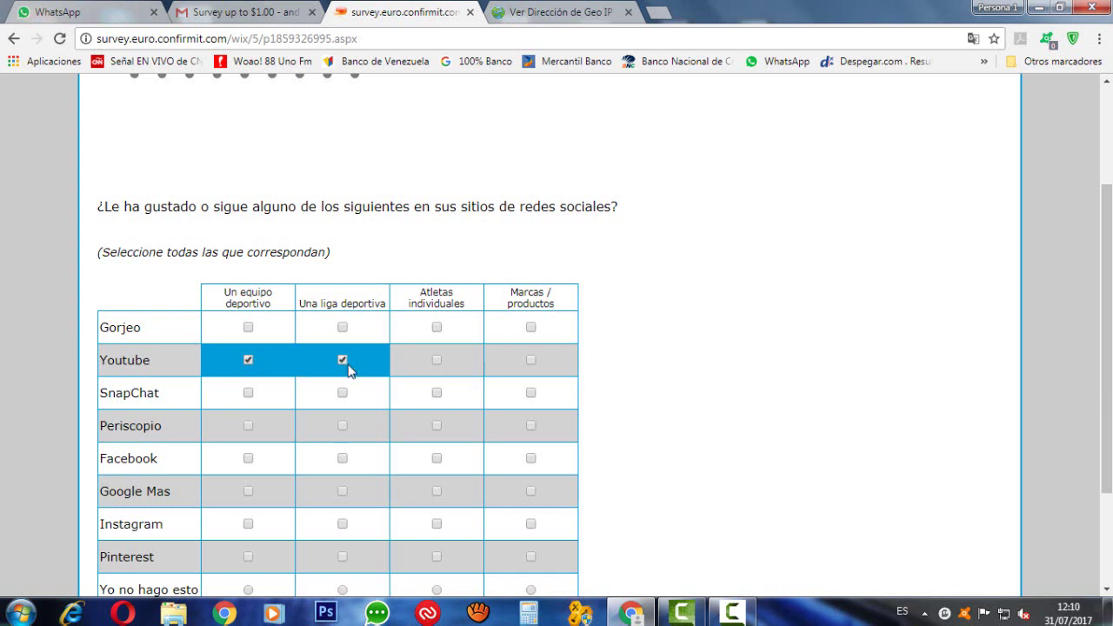
{"action": "left_click", "coordinate": [533, 365]}
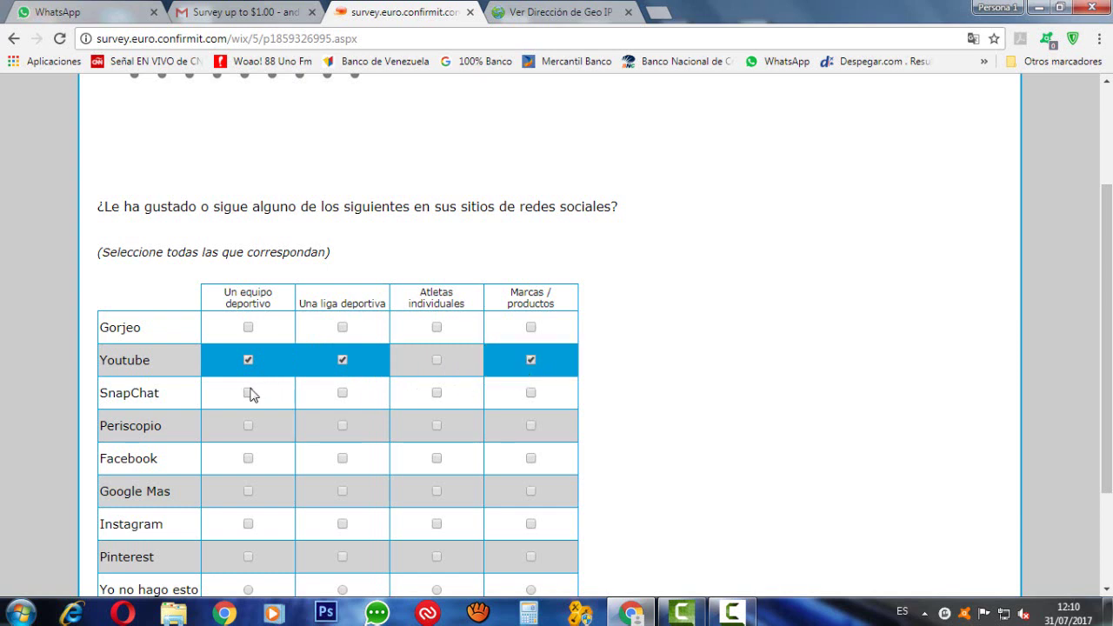
{"action": "scroll", "coordinate": [350, 391], "scroll_direction": "down", "scroll_amount": 2}
{"action": "scroll", "coordinate": [429, 356], "scroll_direction": "up", "scroll_amount": 1}
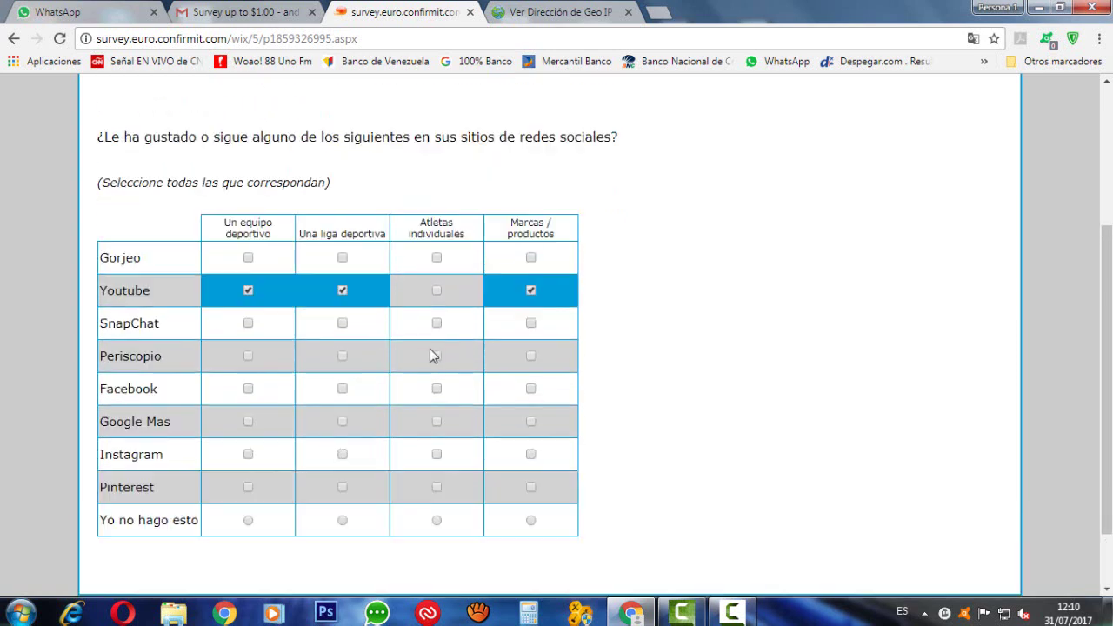
{"action": "left_click", "coordinate": [249, 326]}
{"action": "left_click", "coordinate": [342, 324]}
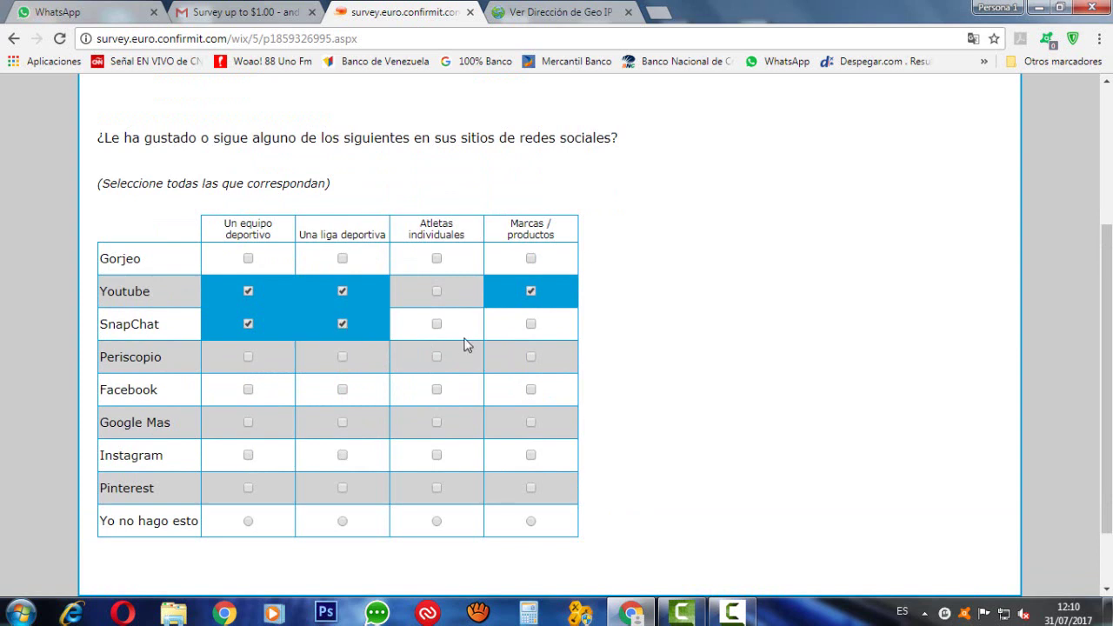
{"action": "left_click", "coordinate": [532, 324]}
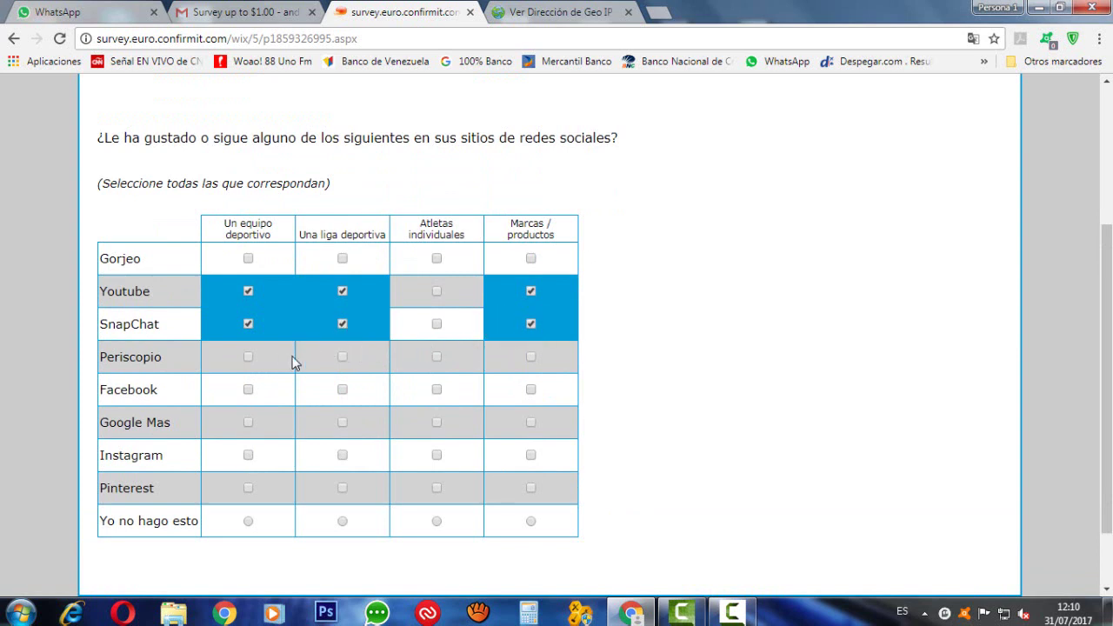
- Mark individual athletes for Periscope, and a sports team, a sports league and brands/products for Facebook and Google Plus
{"action": "left_click", "coordinate": [436, 358]}
{"action": "left_click", "coordinate": [342, 389]}
{"action": "left_click", "coordinate": [248, 389]}
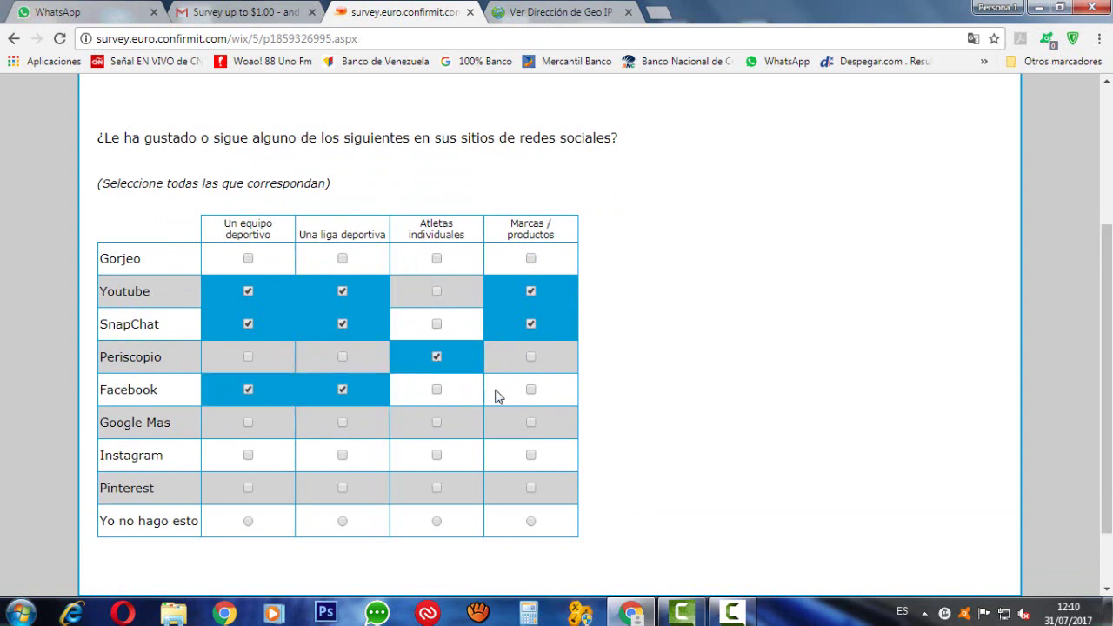
{"action": "left_click", "coordinate": [530, 392]}
{"action": "left_click", "coordinate": [242, 422]}
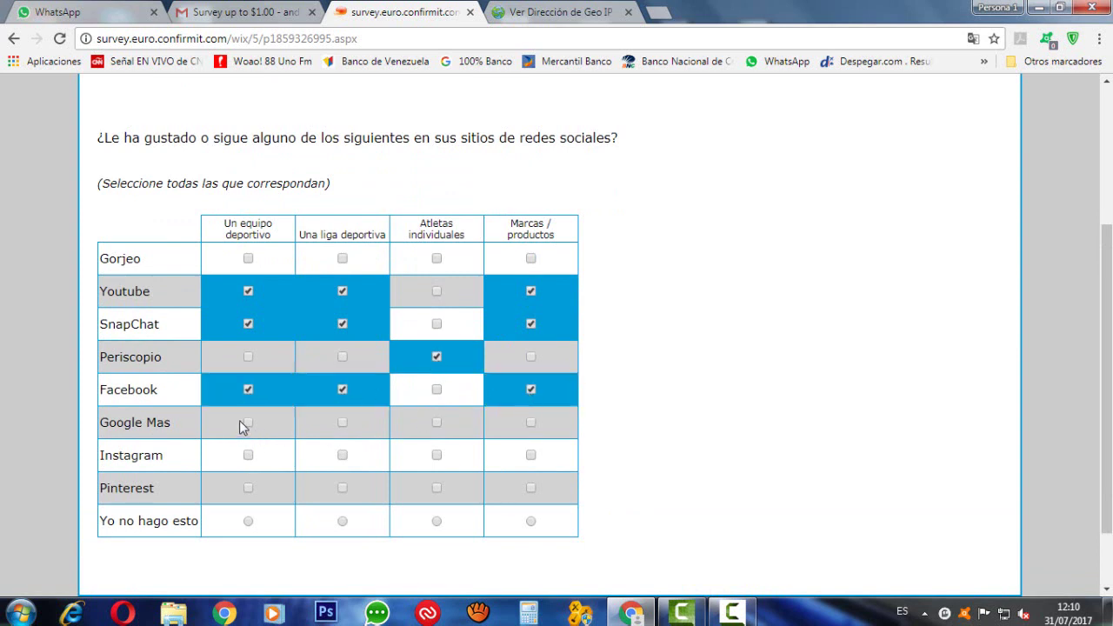
{"action": "left_click", "coordinate": [343, 422]}
{"action": "left_click", "coordinate": [530, 423]}
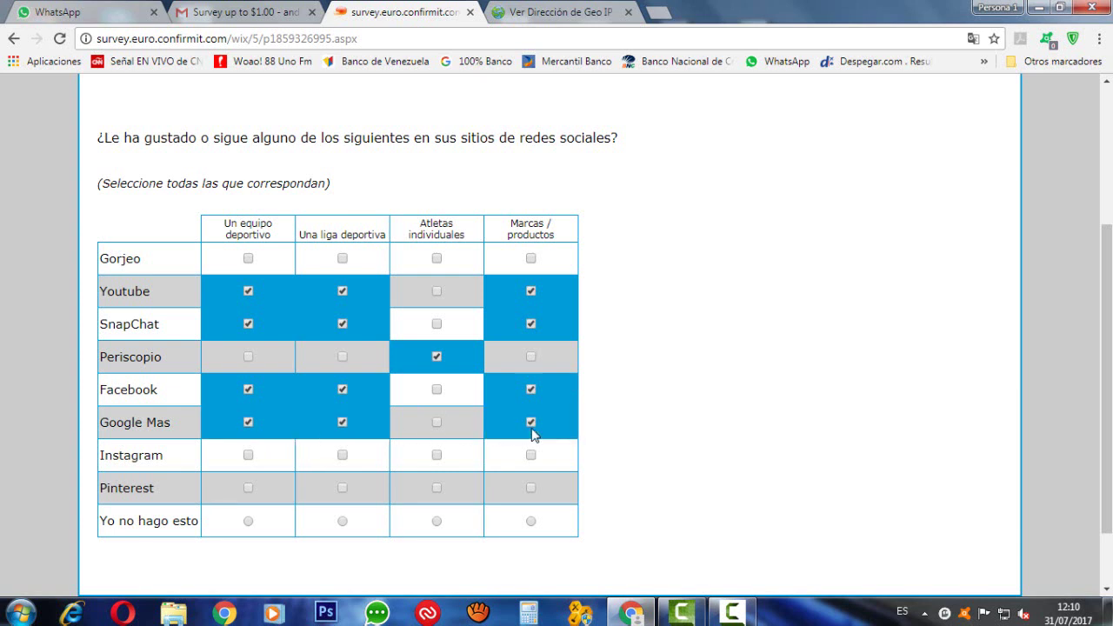
- Mark a sports team, a sports league and brands/products for Instagram and Pinterest, and submit the answer
{"action": "left_click", "coordinate": [247, 455]}
{"action": "left_click", "coordinate": [343, 455]}
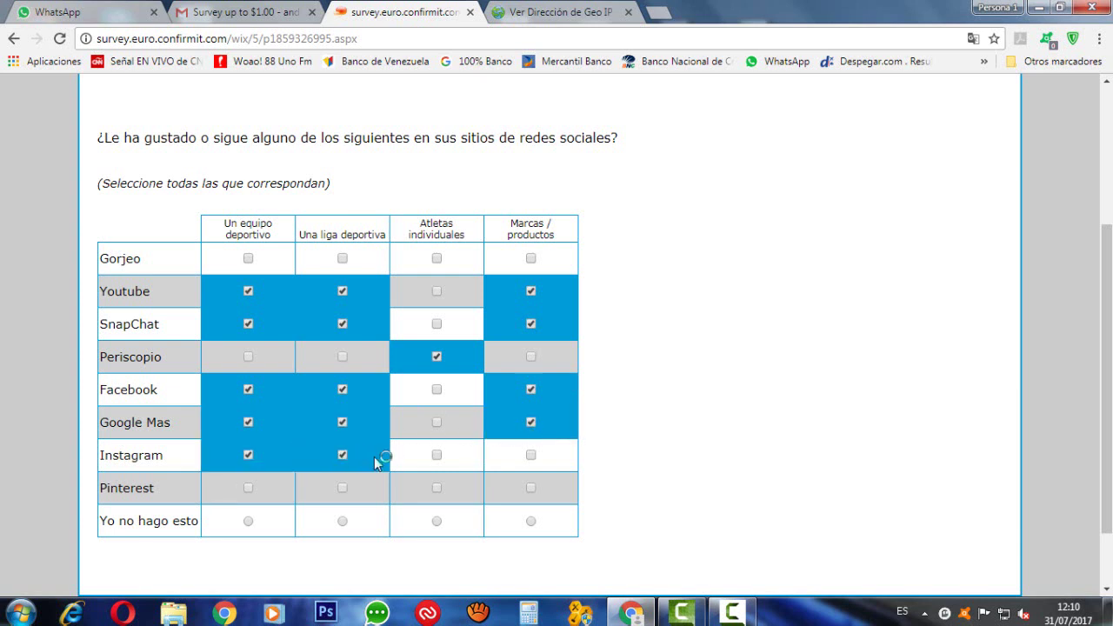
{"action": "left_click", "coordinate": [531, 455]}
{"action": "left_click", "coordinate": [531, 487]}
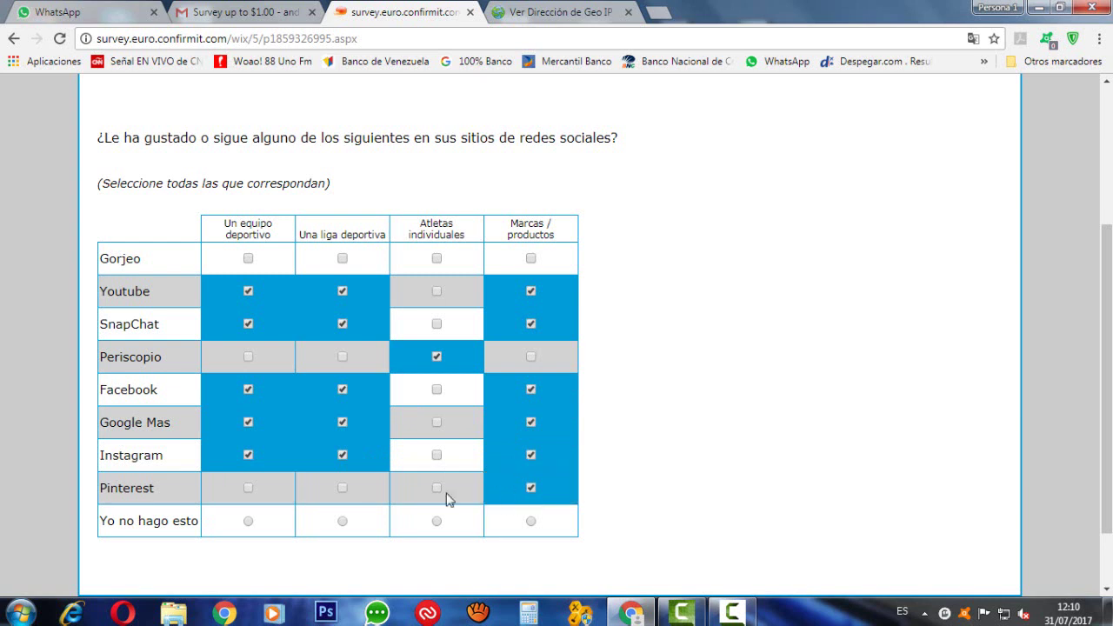
{"action": "left_click", "coordinate": [342, 487]}
{"action": "left_click", "coordinate": [248, 488]}
{"action": "scroll", "coordinate": [330, 474], "scroll_direction": "down", "scroll_amount": 1}
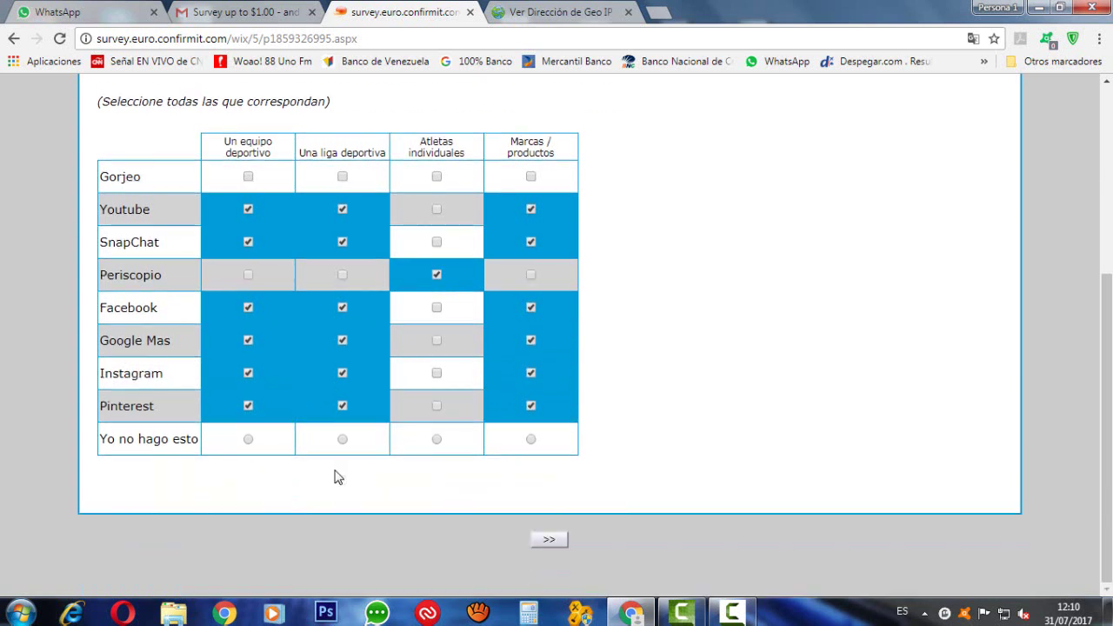
{"action": "left_click", "coordinate": [532, 541]}
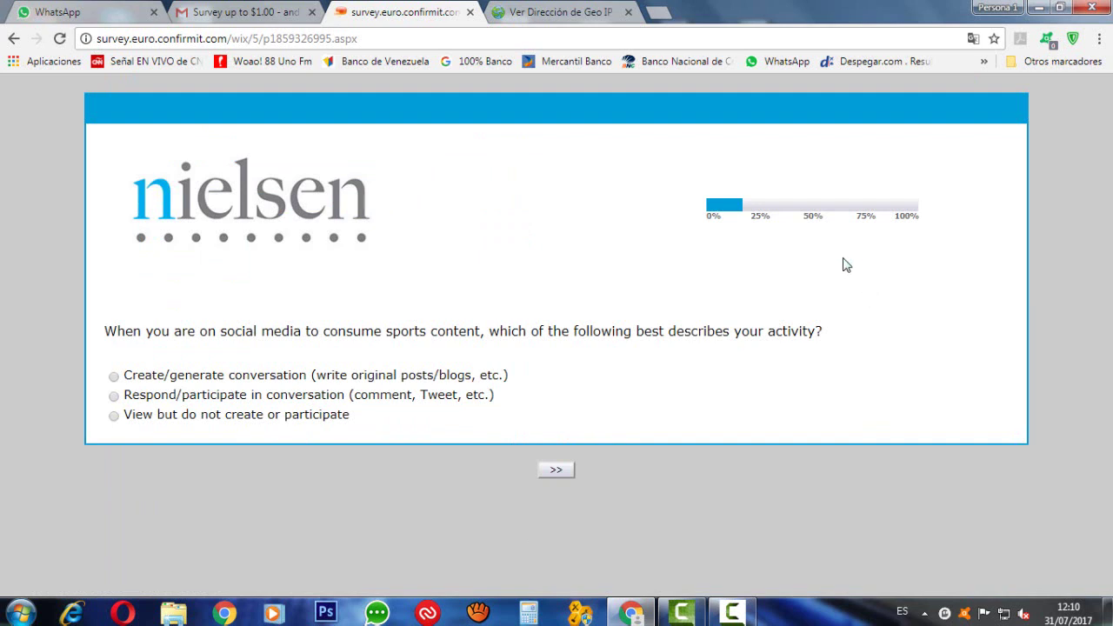
- Translate the social media sports activity question into Spanish, answer that you respond/participate in conversation, and submit it
{"action": "left_click", "coordinate": [973, 38]}
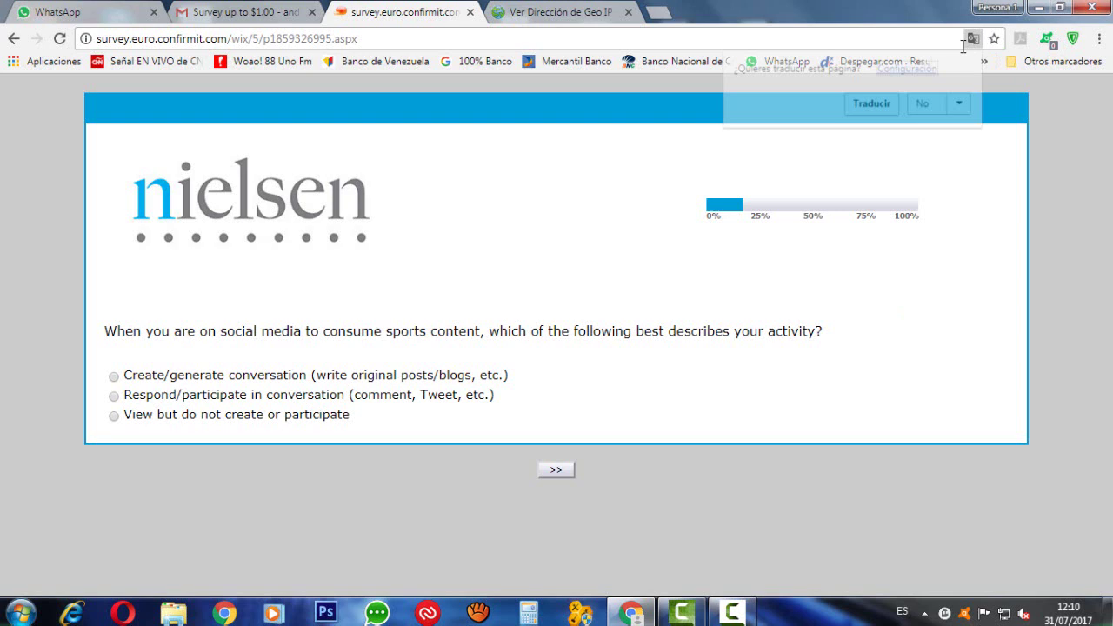
{"action": "left_click", "coordinate": [883, 106]}
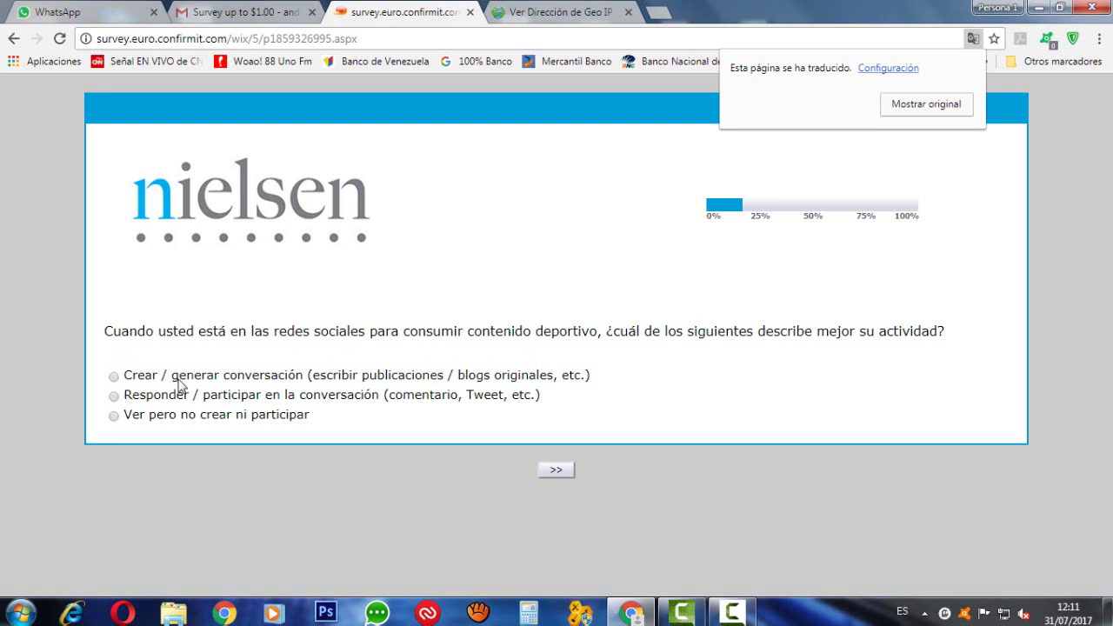
{"action": "left_click", "coordinate": [115, 397]}
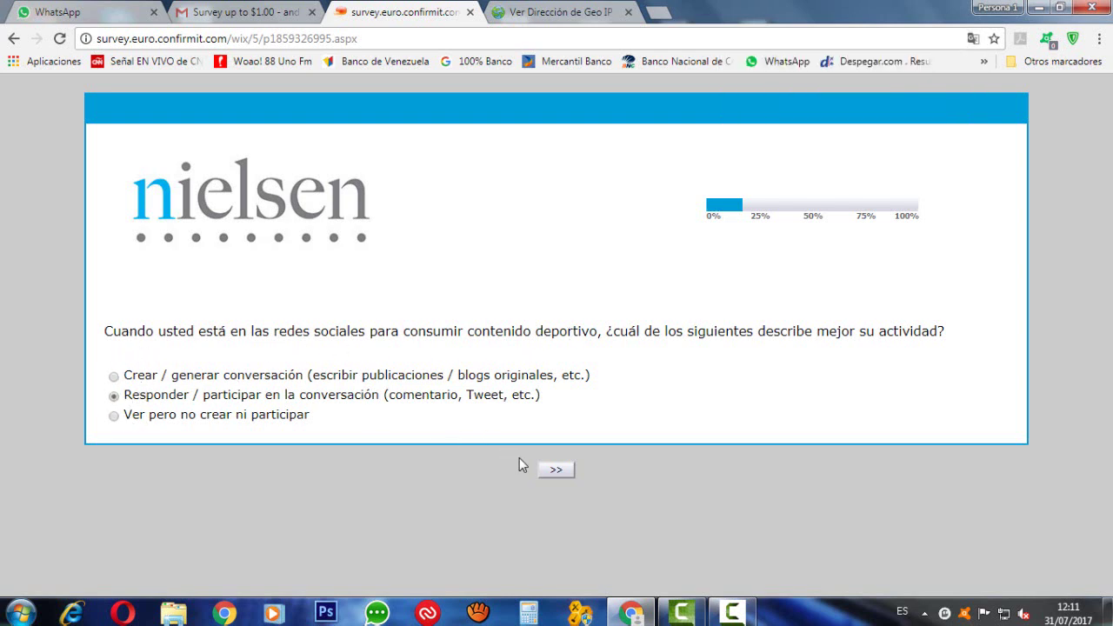
{"action": "left_click", "coordinate": [556, 470]}
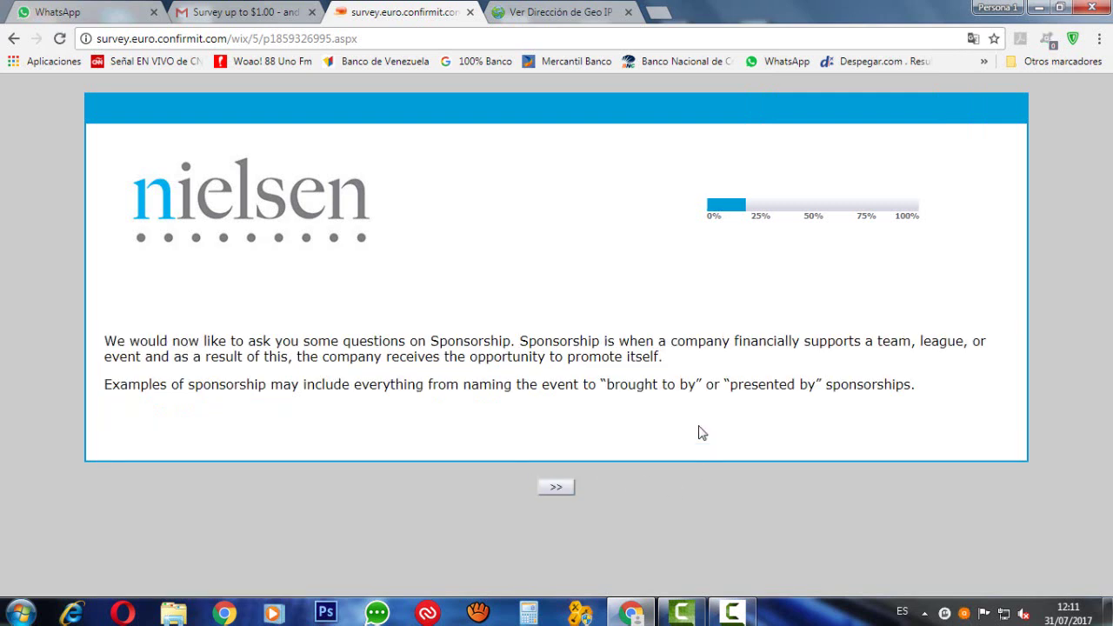
- Translate the sponsorship introduction into Spanish and continue to the following survey page
{"action": "left_click", "coordinate": [969, 41]}
{"action": "left_click", "coordinate": [891, 105]}
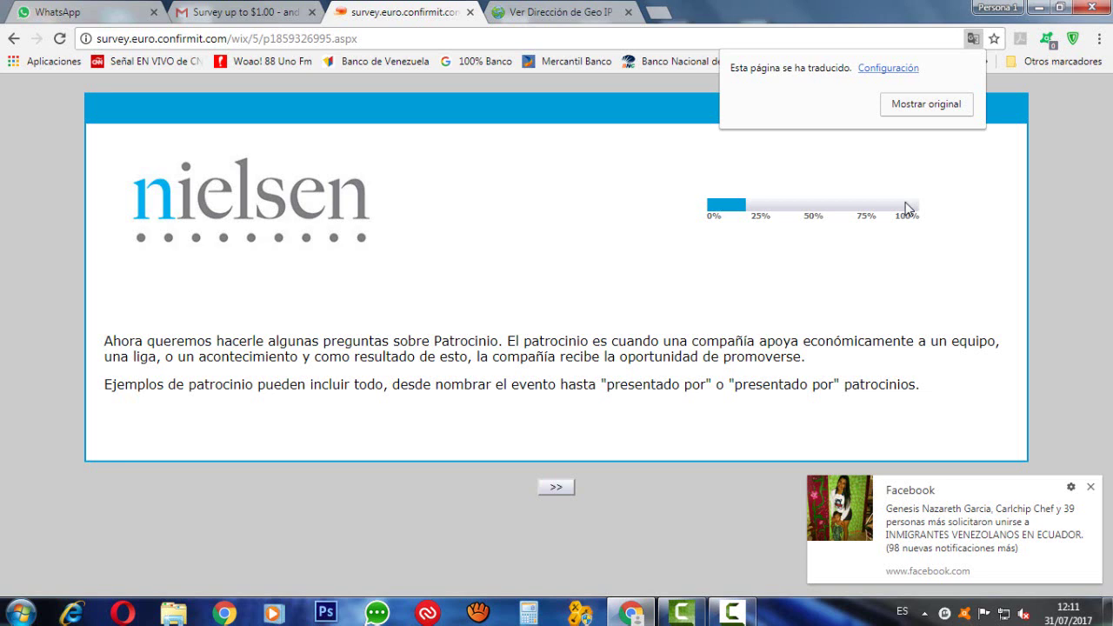
{"action": "left_click", "coordinate": [561, 487]}
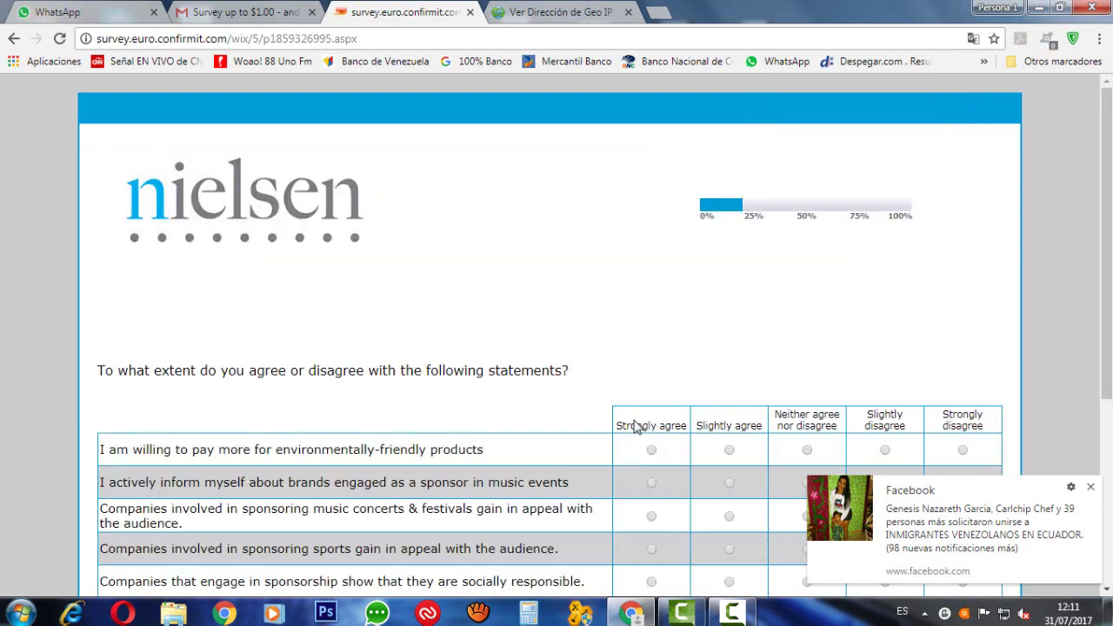
- Translate the question about agreement with the sponsorship and product statements into Spanish
{"action": "left_click", "coordinate": [974, 38]}
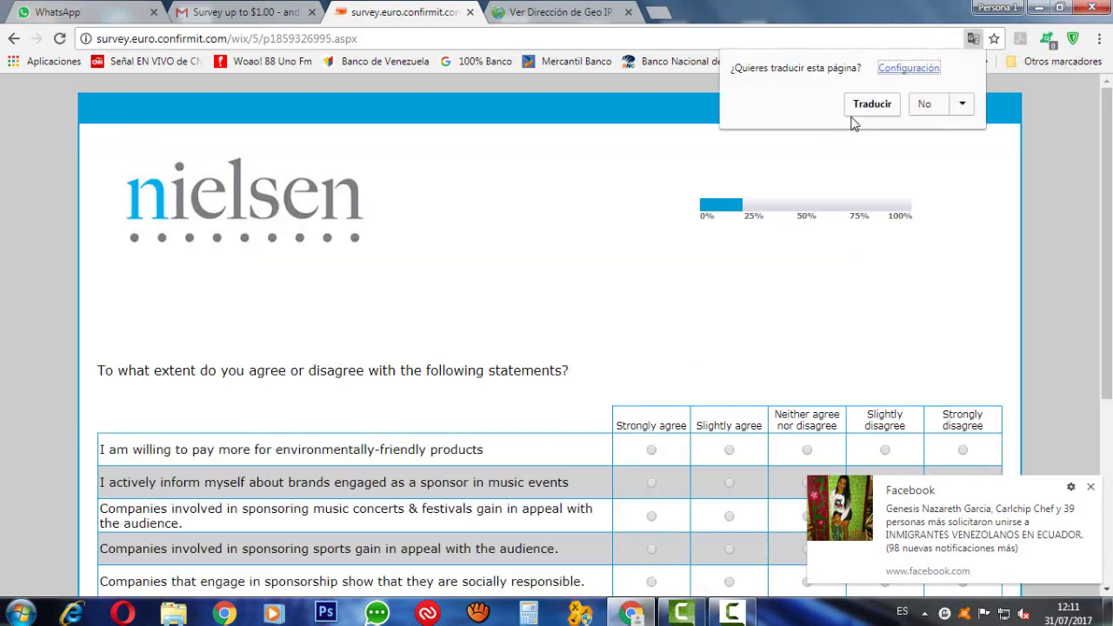
{"action": "left_click", "coordinate": [866, 110]}
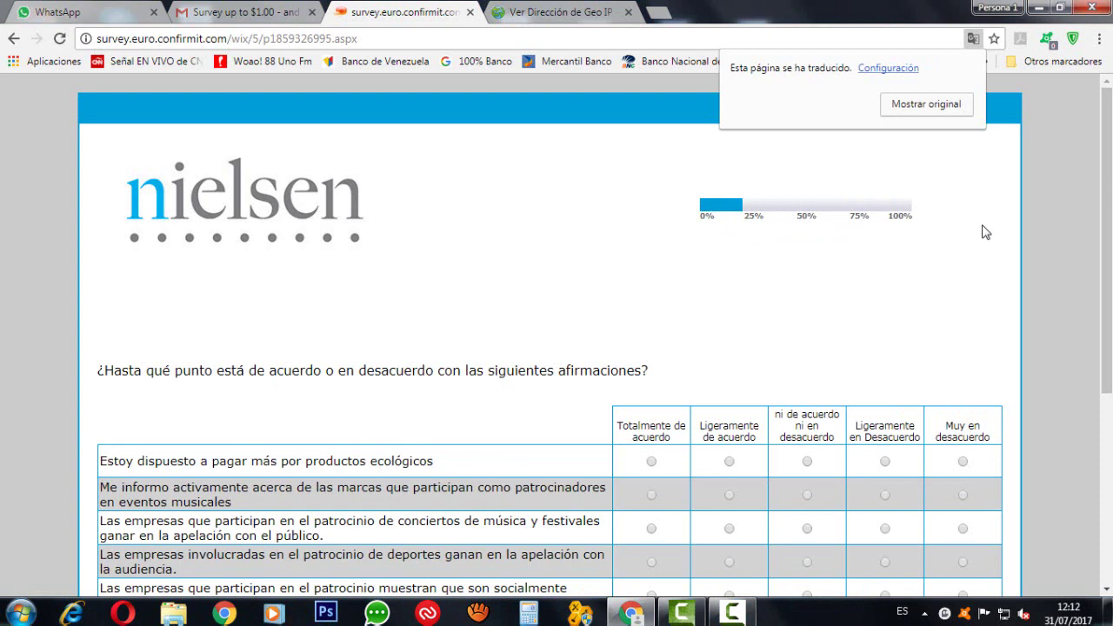
{"action": "scroll", "coordinate": [985, 233], "scroll_direction": "down", "scroll_amount": 1}
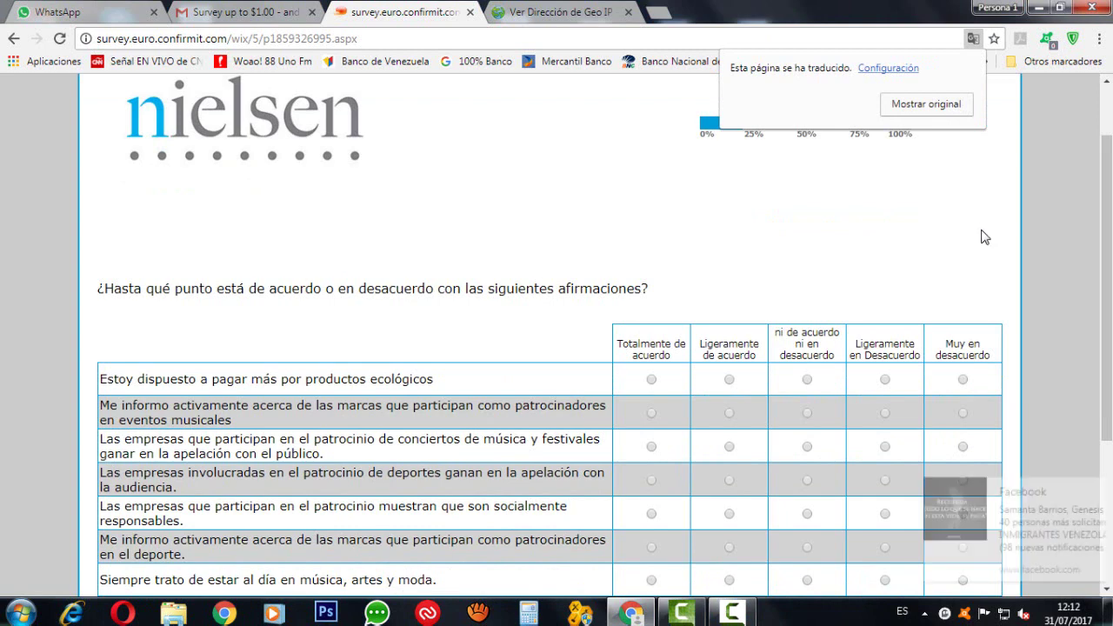
{"action": "scroll", "coordinate": [982, 242], "scroll_direction": "down", "scroll_amount": 1}
{"action": "scroll", "coordinate": [983, 241], "scroll_direction": "down", "scroll_amount": 1}
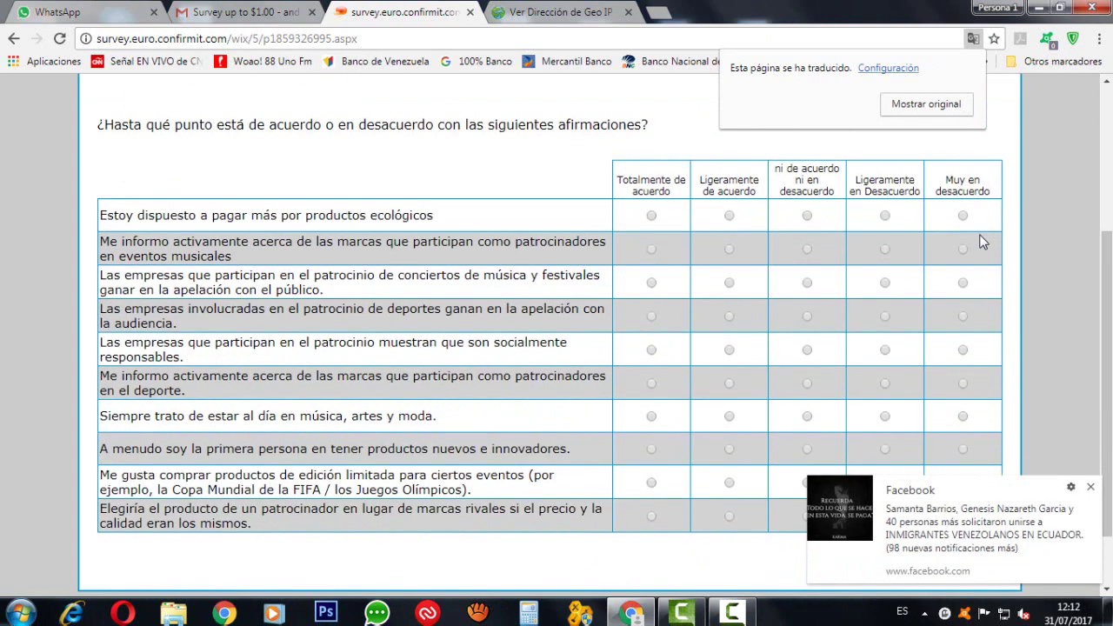
- Answer neither agree nor disagree on eco-friendly products and concert sponsors' appeal, and slightly agree on the other four of the first six statements
{"action": "left_click", "coordinate": [806, 217]}
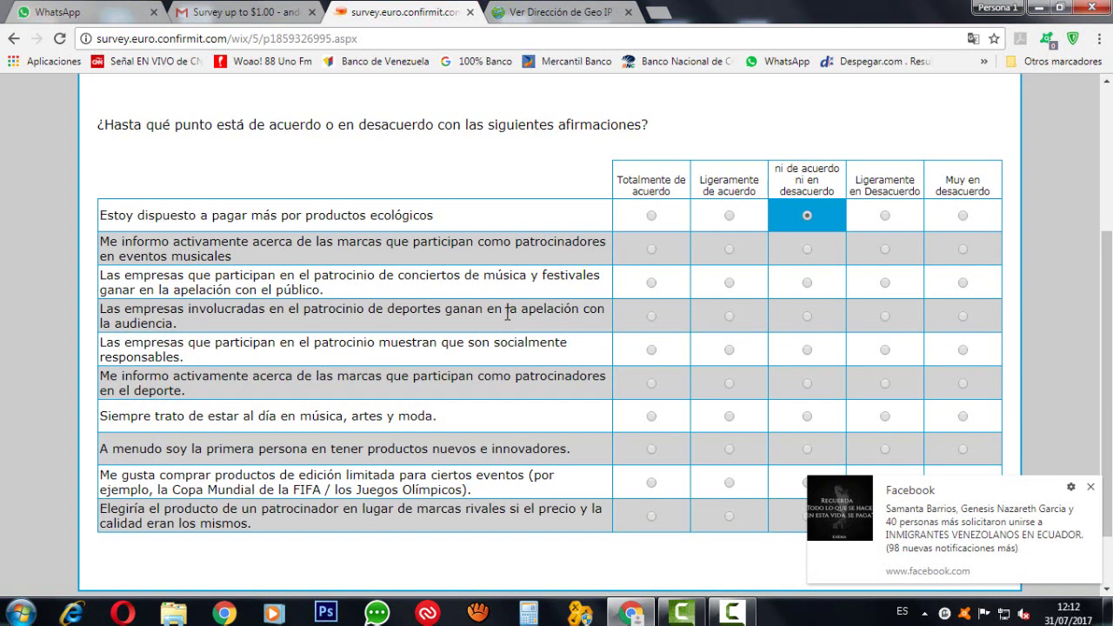
{"action": "left_click", "coordinate": [729, 250]}
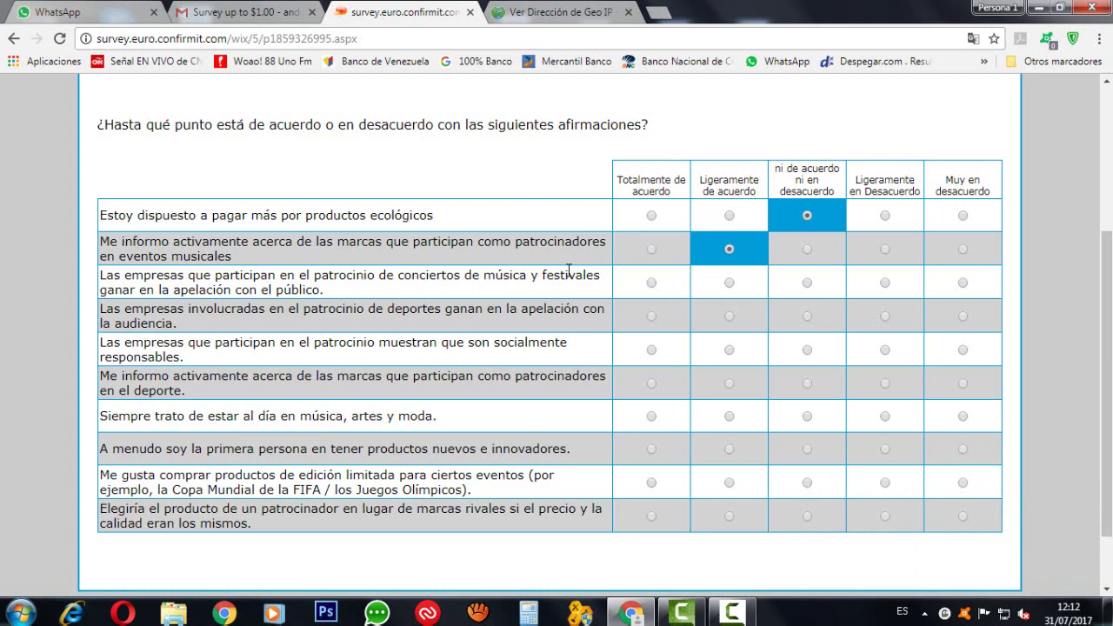
{"action": "left_click", "coordinate": [807, 283]}
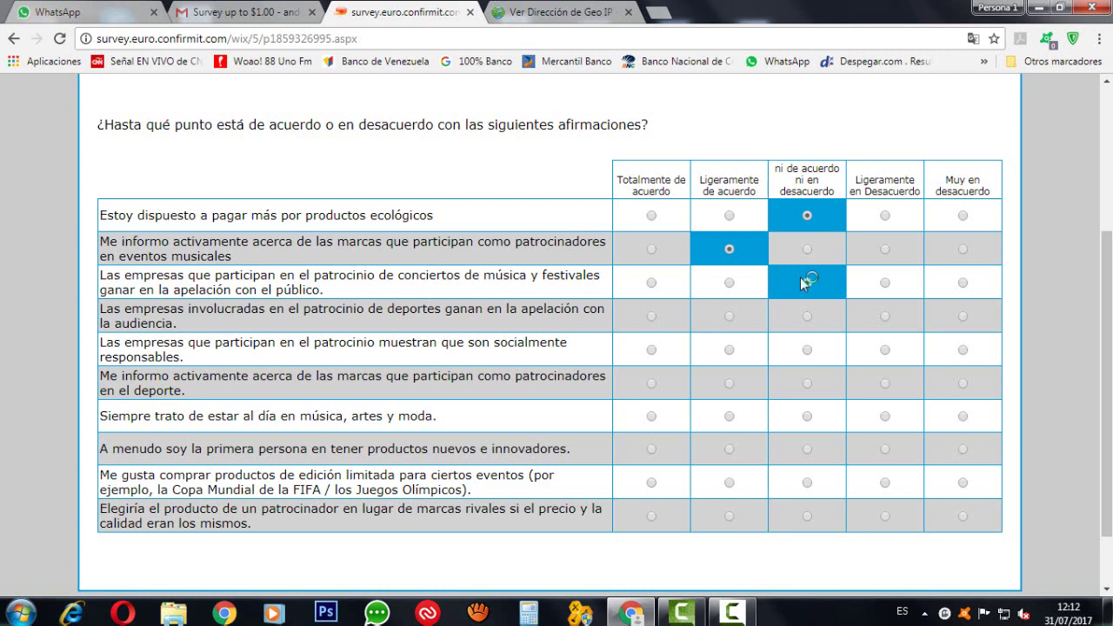
{"action": "left_click", "coordinate": [729, 318]}
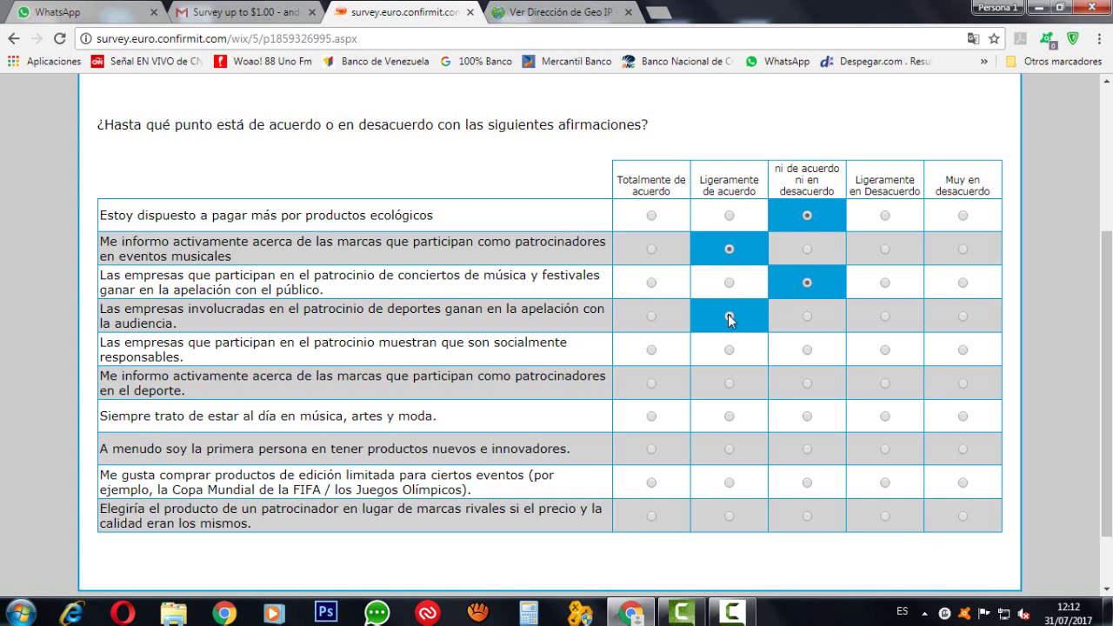
{"action": "left_click", "coordinate": [728, 351]}
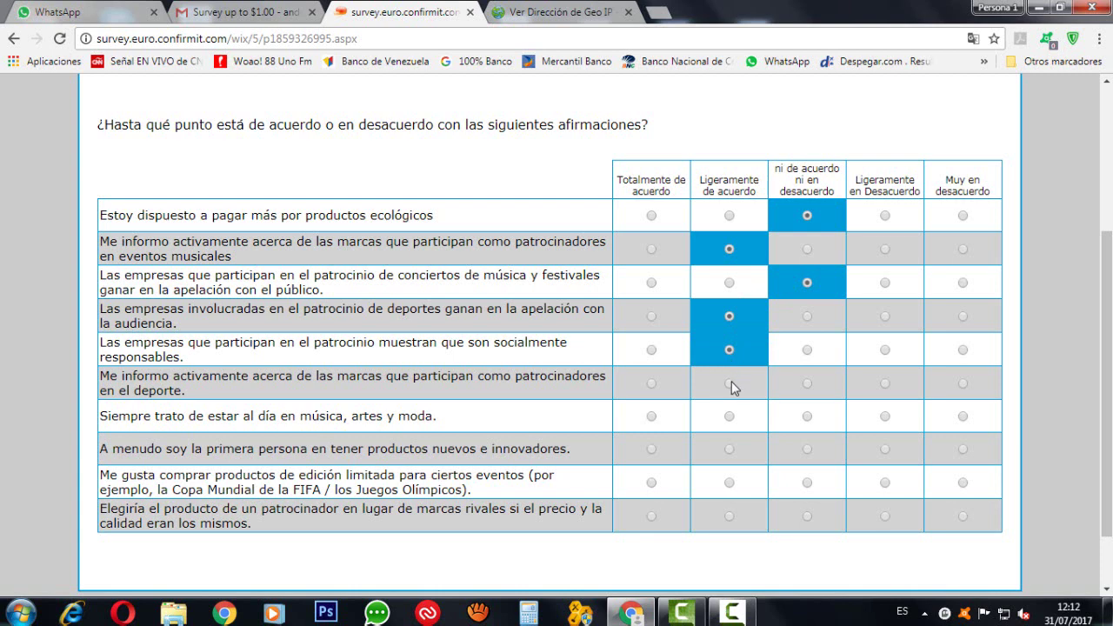
{"action": "left_click", "coordinate": [730, 384]}
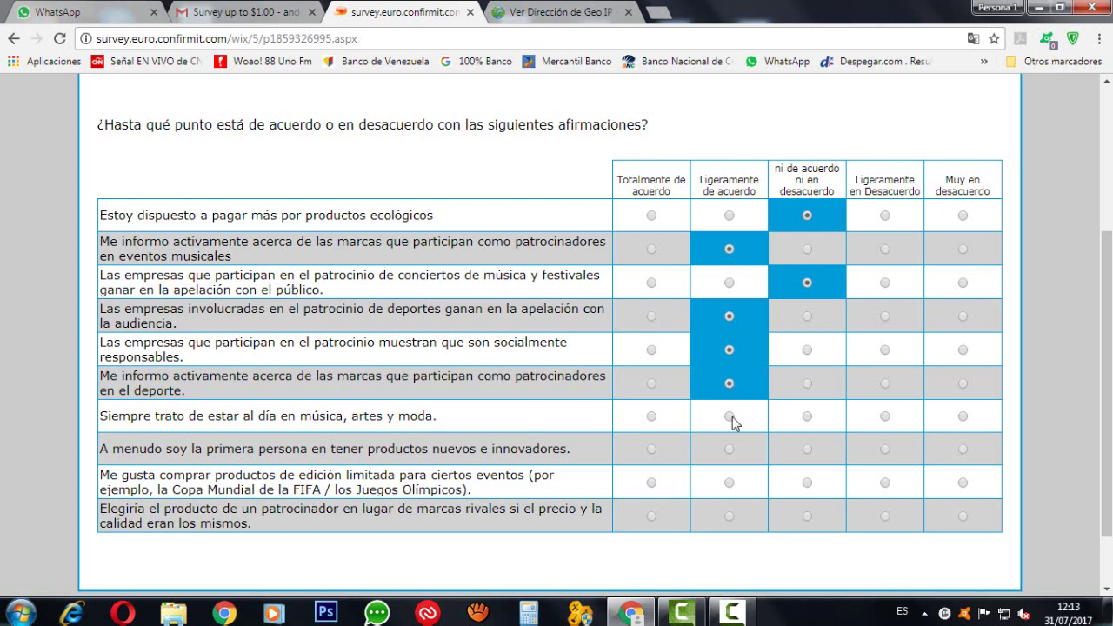
- Strongly agree on keeping up with music/arts/fashion and having innovative products first, slightly agree on limited editions and choosing sponsors' products, and submit
{"action": "left_click", "coordinate": [652, 418]}
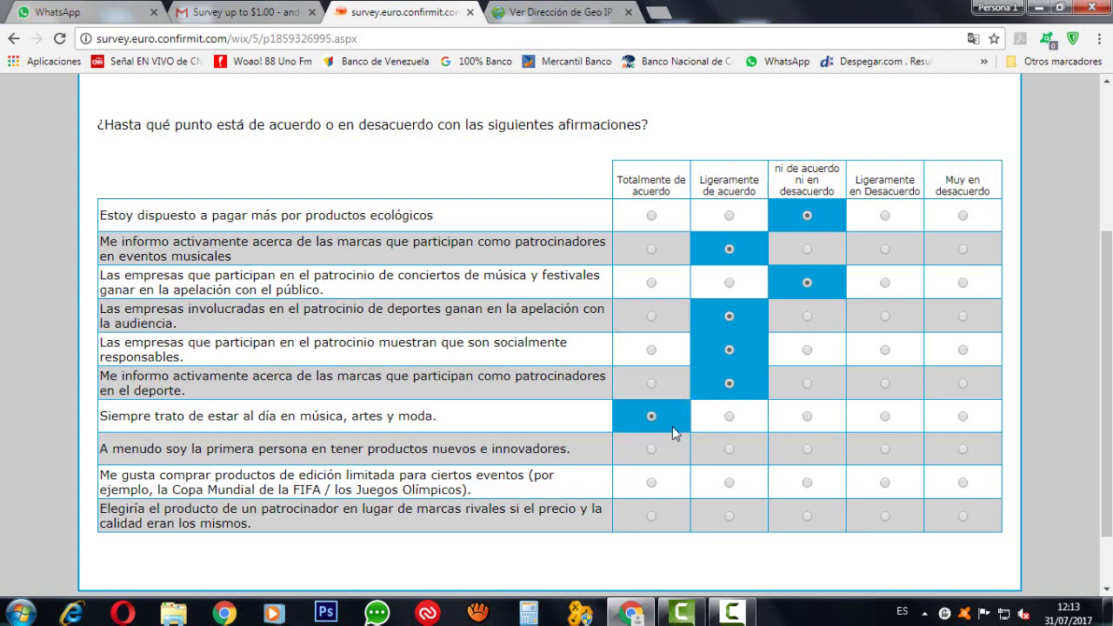
{"action": "left_click", "coordinate": [657, 452]}
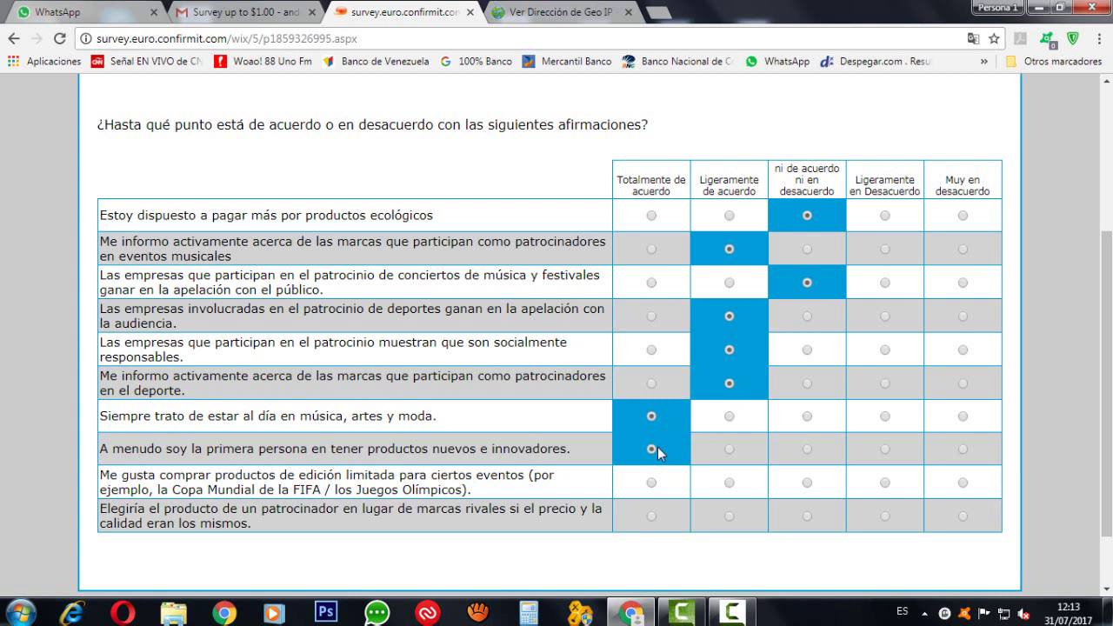
{"action": "left_click", "coordinate": [730, 483]}
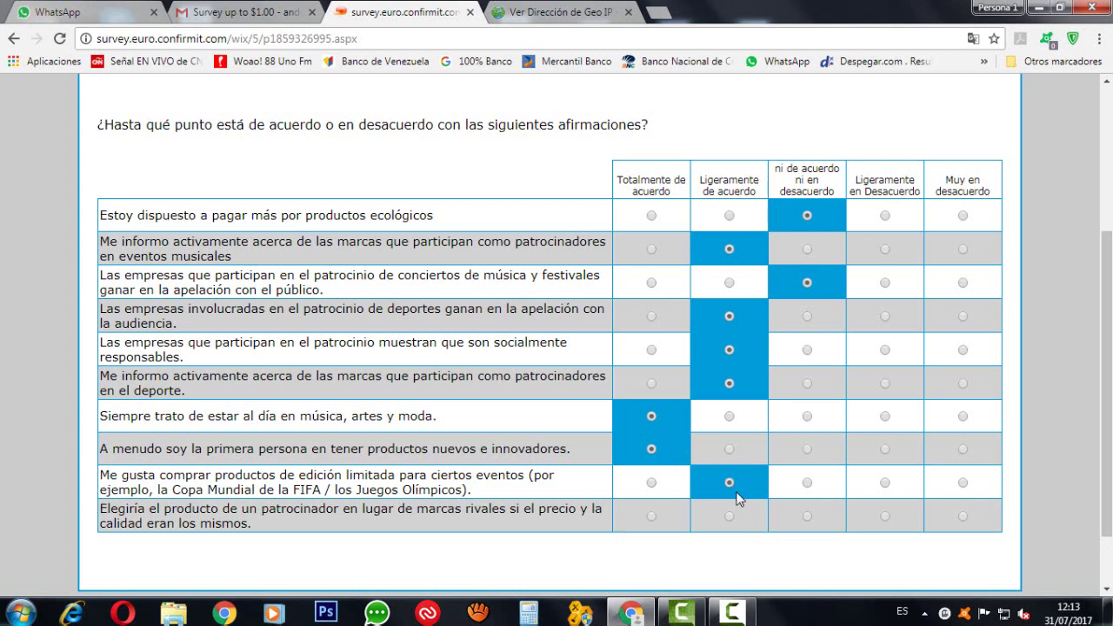
{"action": "left_click", "coordinate": [730, 517]}
{"action": "scroll", "coordinate": [748, 505], "scroll_direction": "down", "scroll_amount": 1}
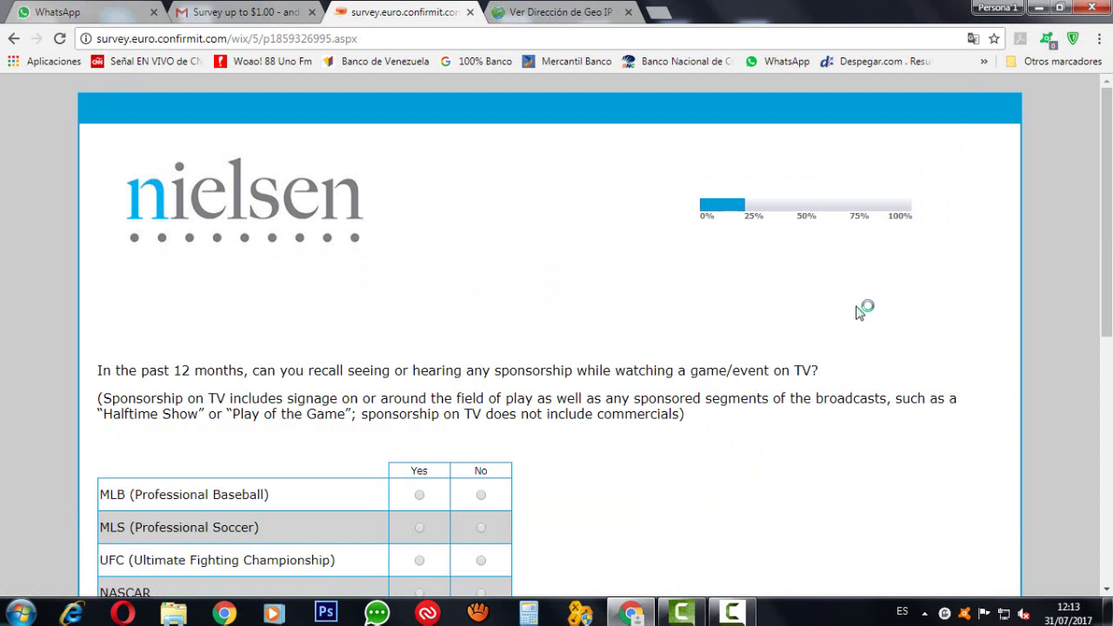
- Translate the question about recalling sponsorship while watching games or events on TV into Spanish
{"action": "left_click", "coordinate": [973, 39]}
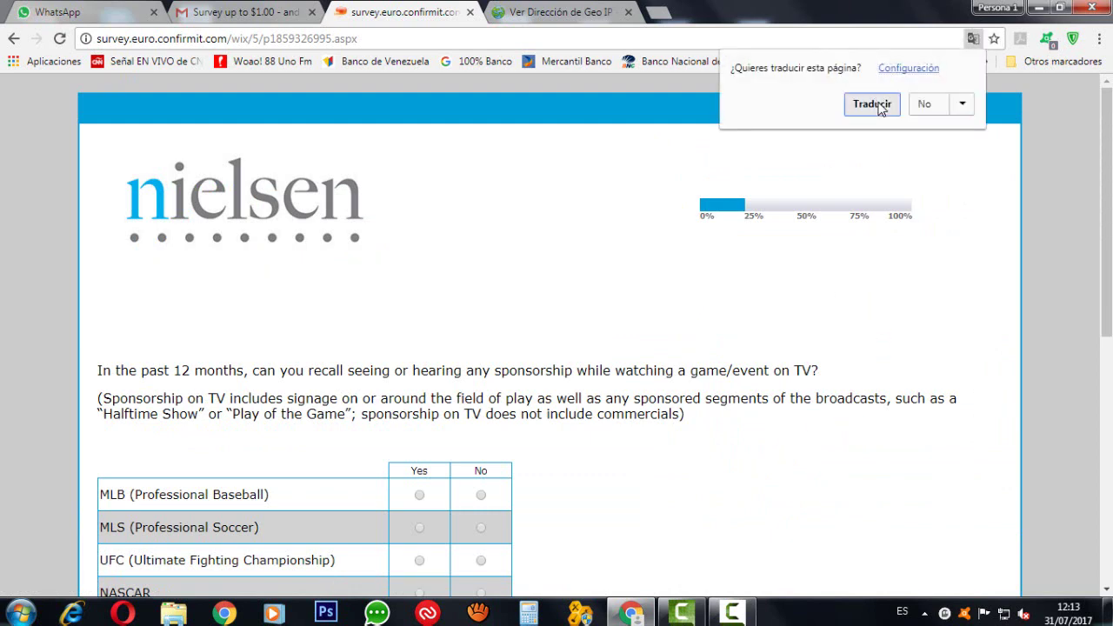
{"action": "left_click", "coordinate": [872, 103]}
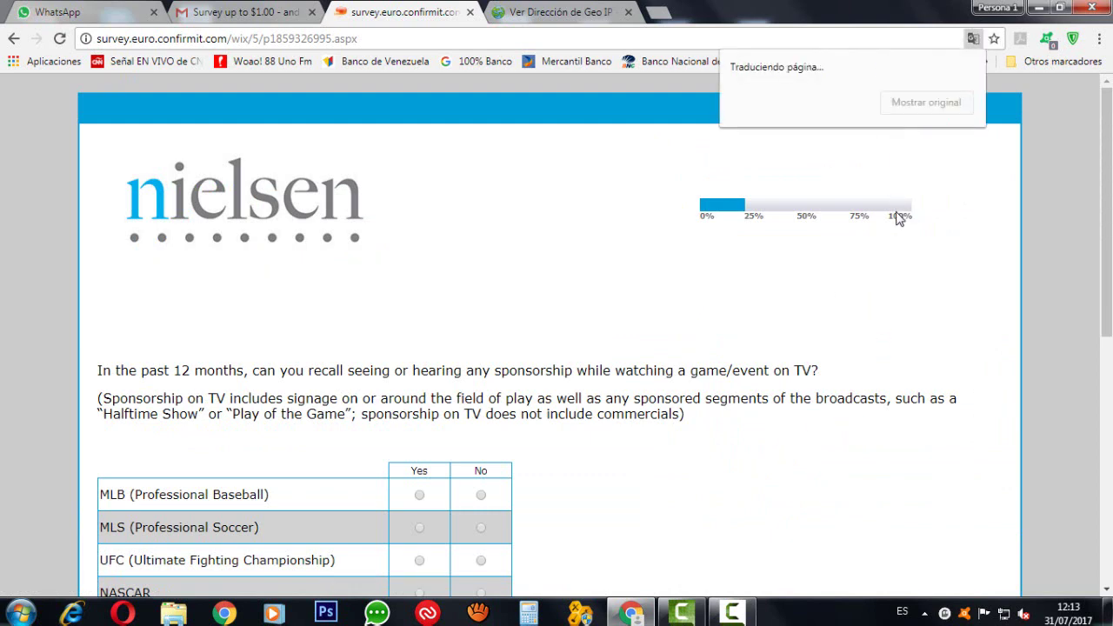
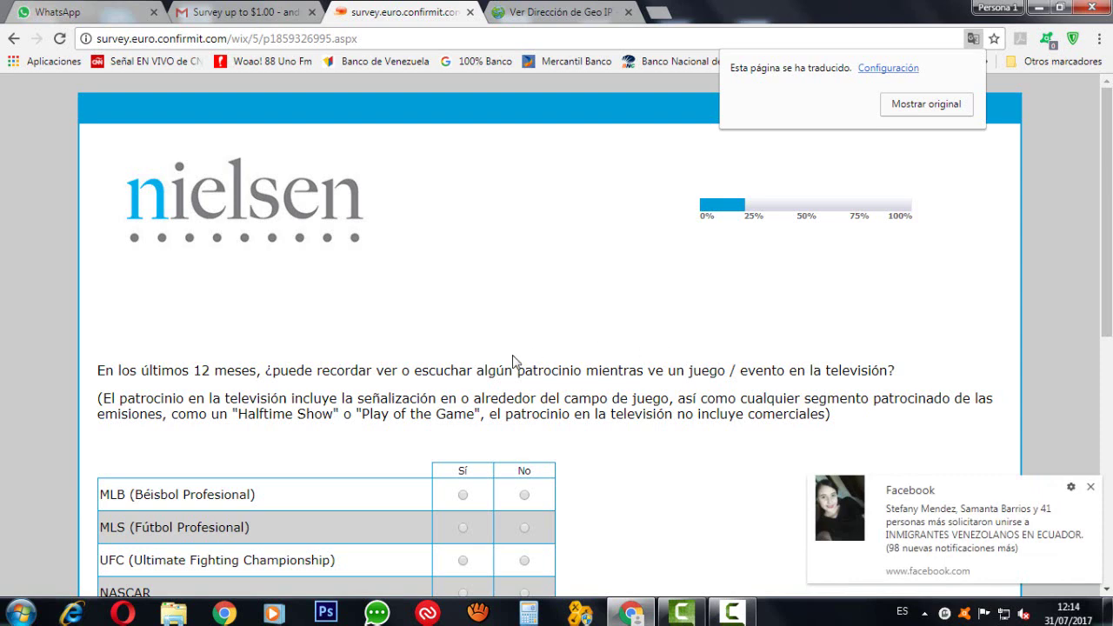
{"action": "scroll", "coordinate": [509, 374], "scroll_direction": "down", "scroll_amount": 2}
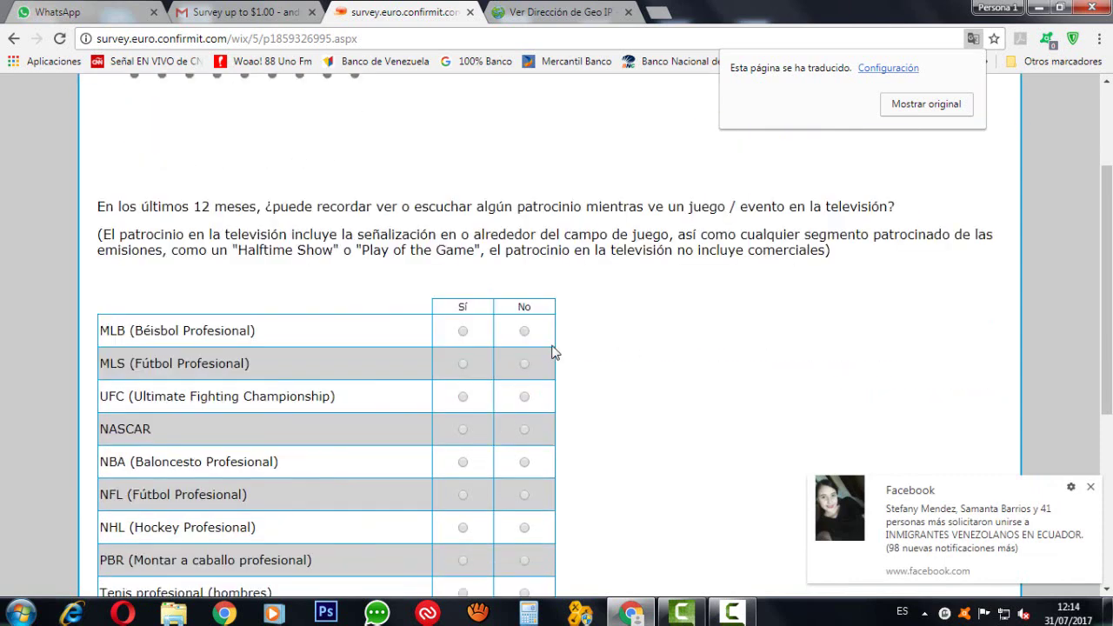
- Answer Yes on recalling TV sponsorship for MLB, MLS, NASCAR, NBA and NFL, and No for UFC
{"action": "left_click", "coordinate": [463, 338]}
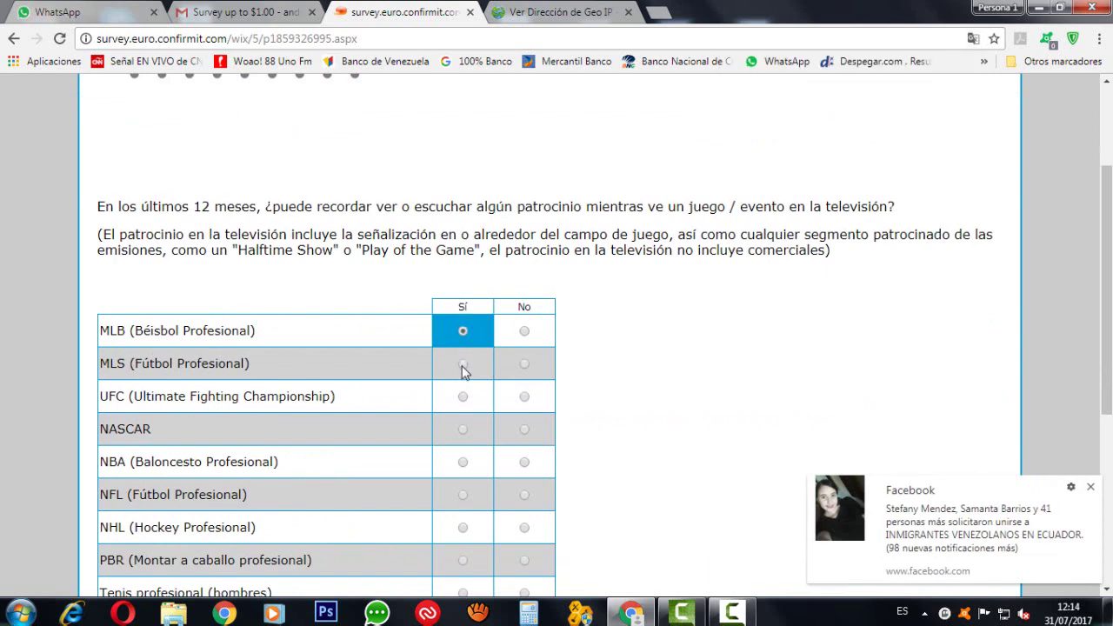
{"action": "left_click", "coordinate": [463, 367]}
{"action": "left_click", "coordinate": [526, 398]}
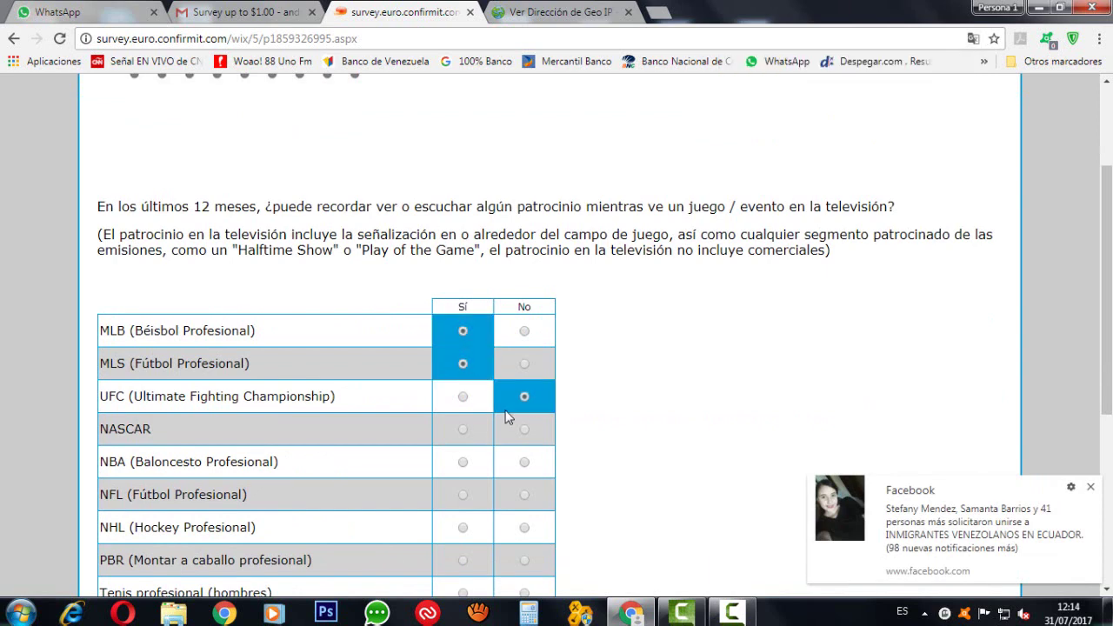
{"action": "left_click", "coordinate": [463, 432]}
{"action": "scroll", "coordinate": [466, 435], "scroll_direction": "down", "scroll_amount": 2}
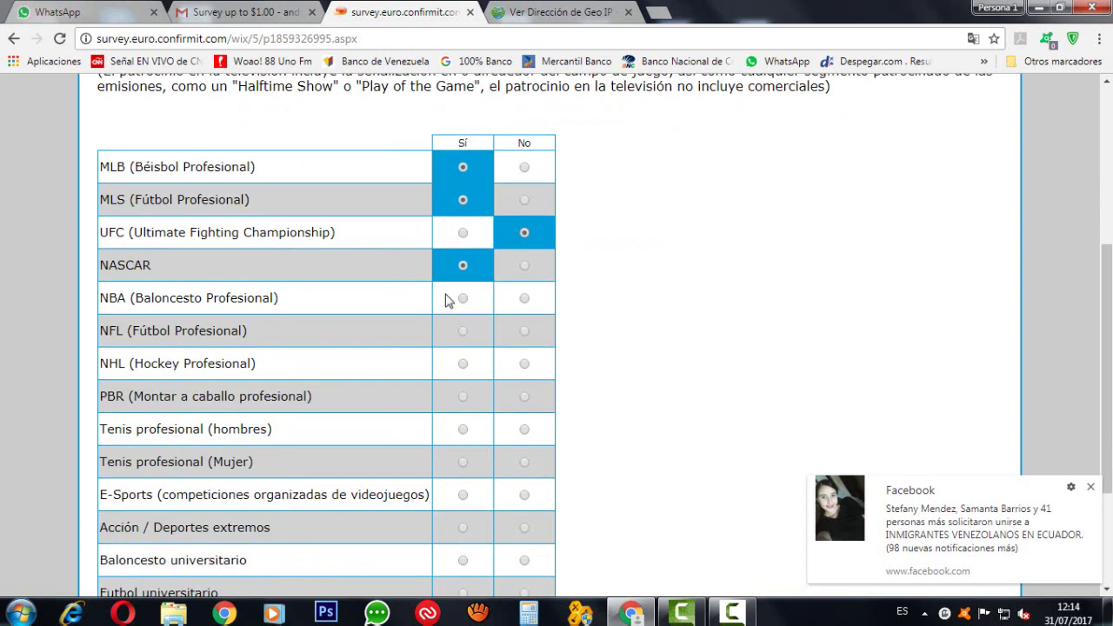
{"action": "left_click", "coordinate": [461, 300]}
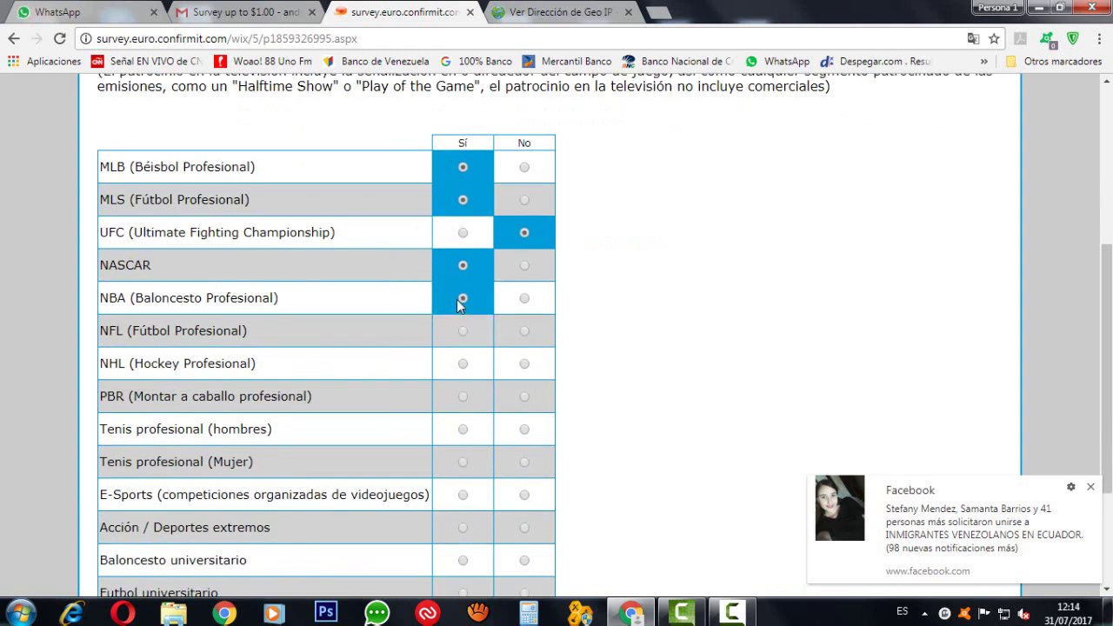
{"action": "left_click", "coordinate": [464, 332]}
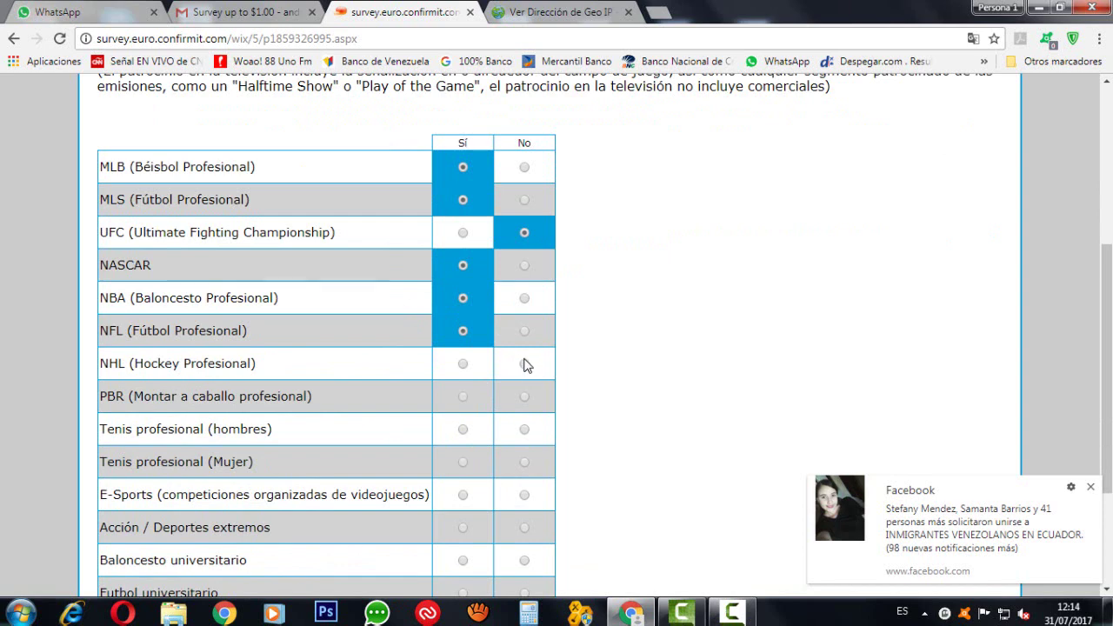
- Answer No for NHL and PBR, and Yes for men's professional tennis, women's professional tennis and E-Sports
{"action": "left_click", "coordinate": [525, 364]}
{"action": "left_click", "coordinate": [523, 397]}
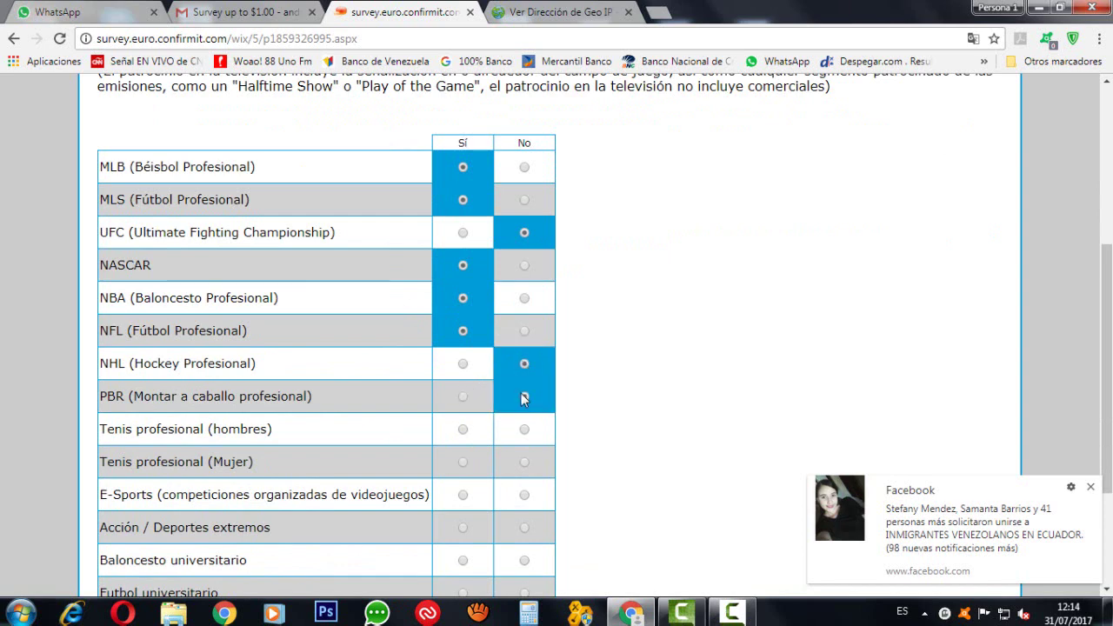
{"action": "left_click", "coordinate": [525, 429]}
{"action": "scroll", "coordinate": [522, 435], "scroll_direction": "down", "scroll_amount": 1}
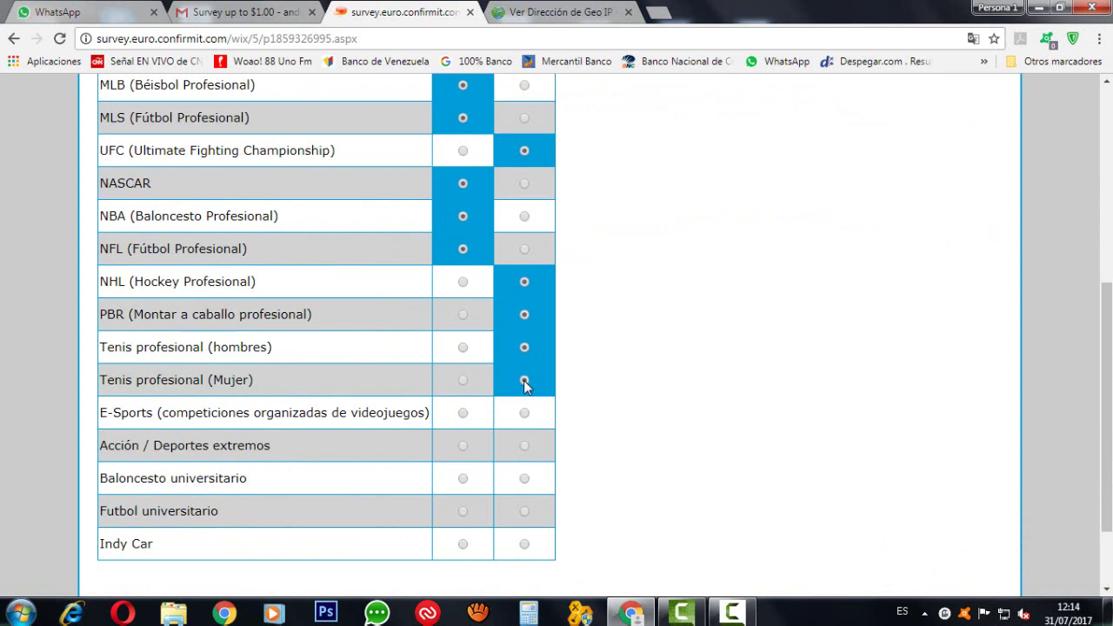
{"action": "left_click", "coordinate": [463, 414]}
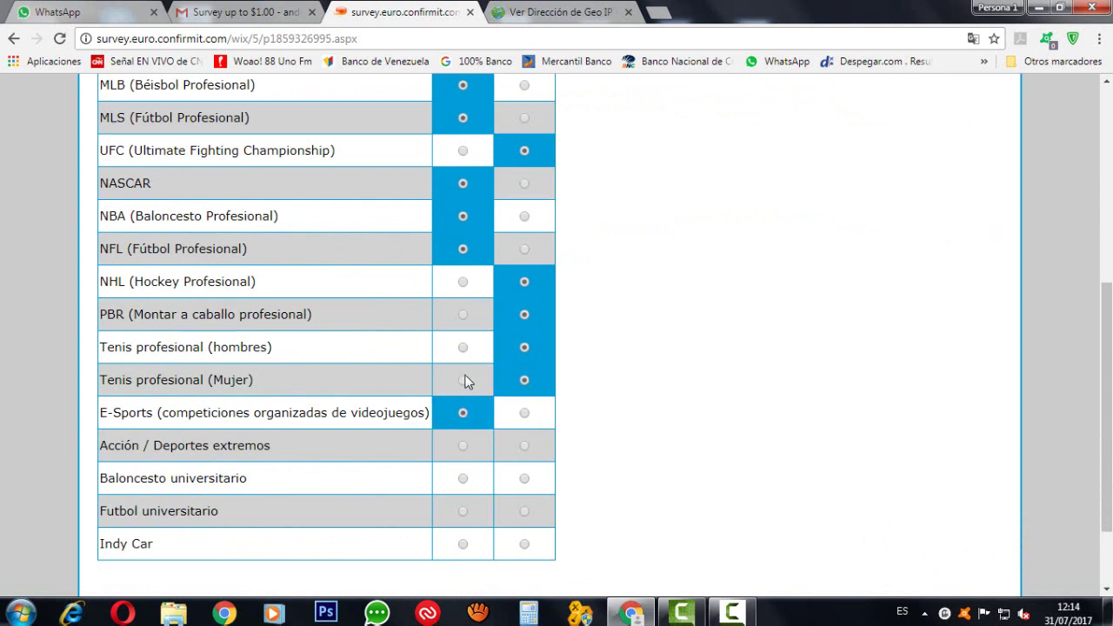
{"action": "left_click", "coordinate": [464, 380]}
{"action": "left_click", "coordinate": [463, 348]}
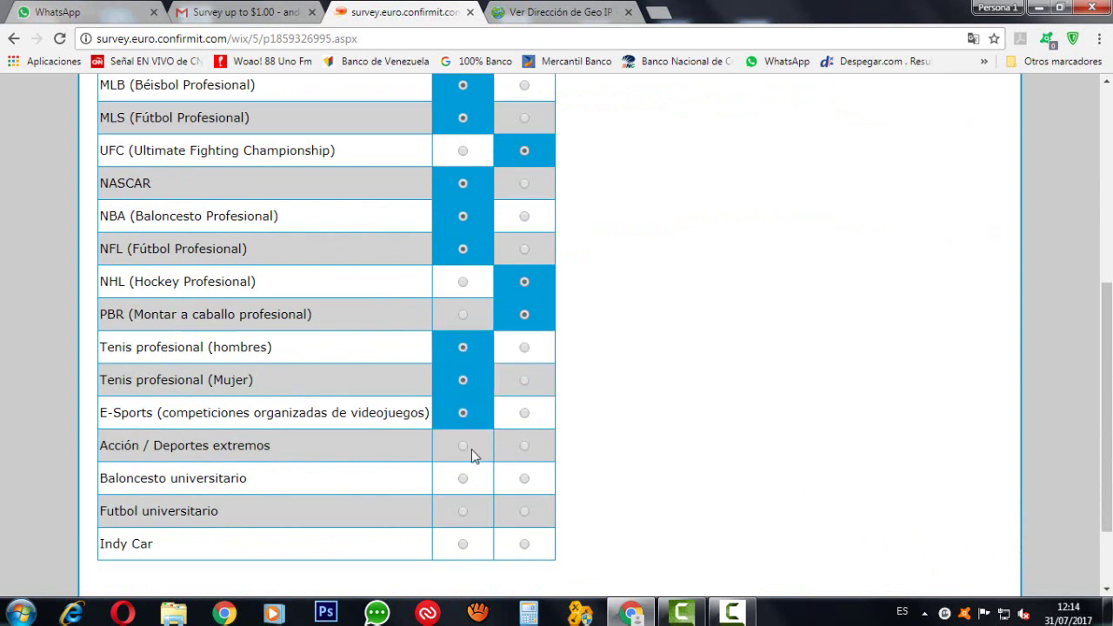
- Answer No for action/extreme sports, college basketball and college football, Yes for Indy Car, and submit the page
{"action": "left_click", "coordinate": [521, 448]}
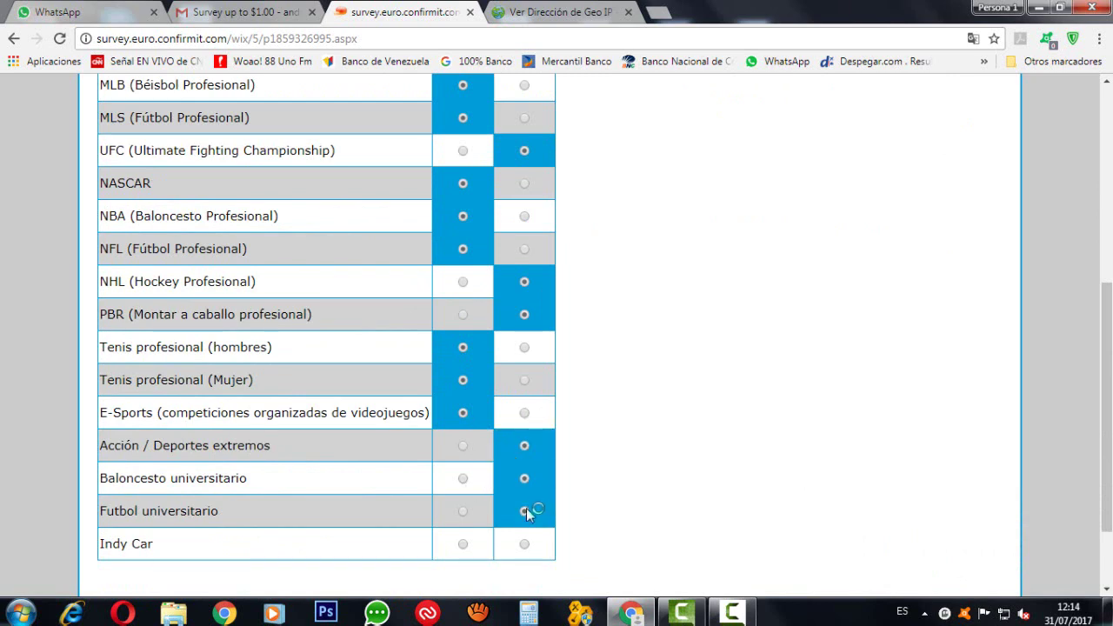
{"action": "left_click", "coordinate": [465, 546]}
{"action": "scroll", "coordinate": [509, 509], "scroll_direction": "down", "scroll_amount": 2}
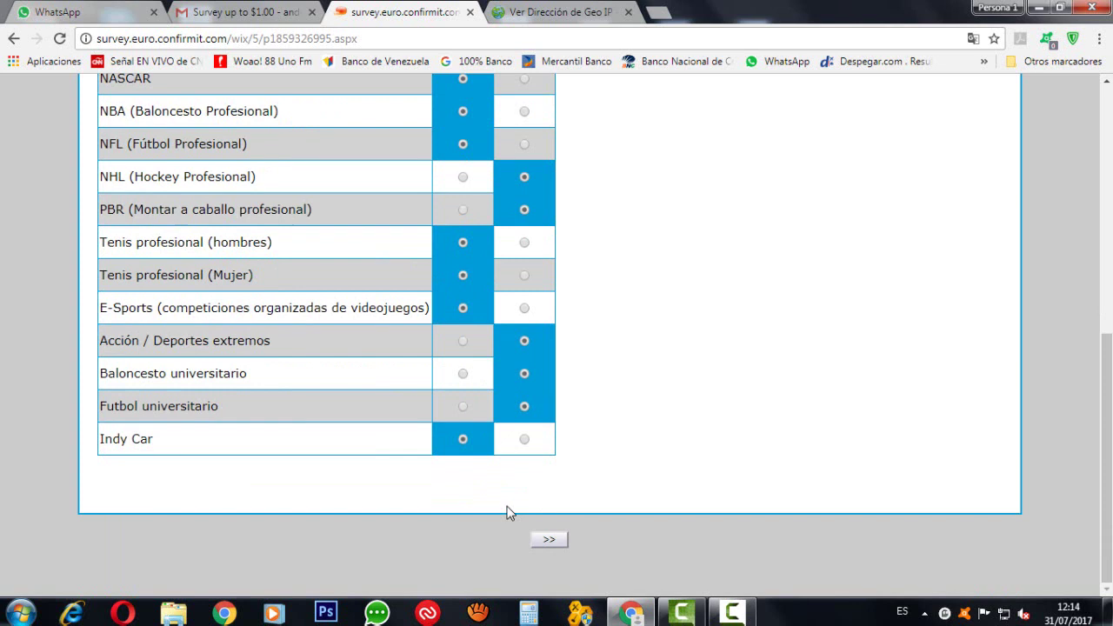
{"action": "left_click", "coordinate": [550, 541]}
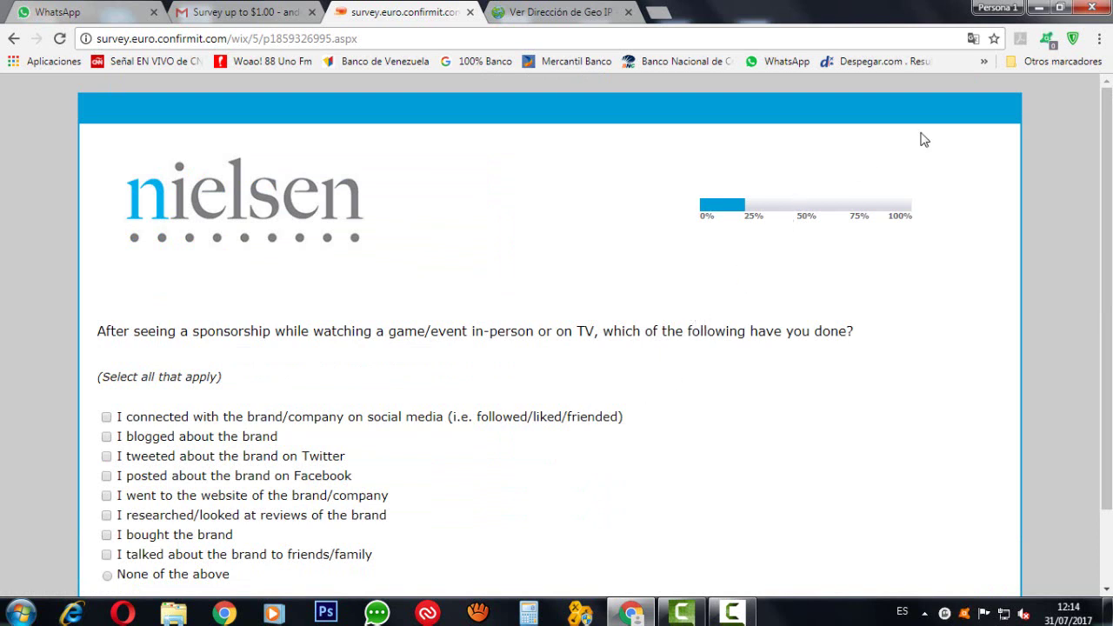
- Translate the question about actions taken after seeing a sponsorship into Spanish
{"action": "left_click", "coordinate": [973, 40]}
{"action": "left_click", "coordinate": [874, 107]}
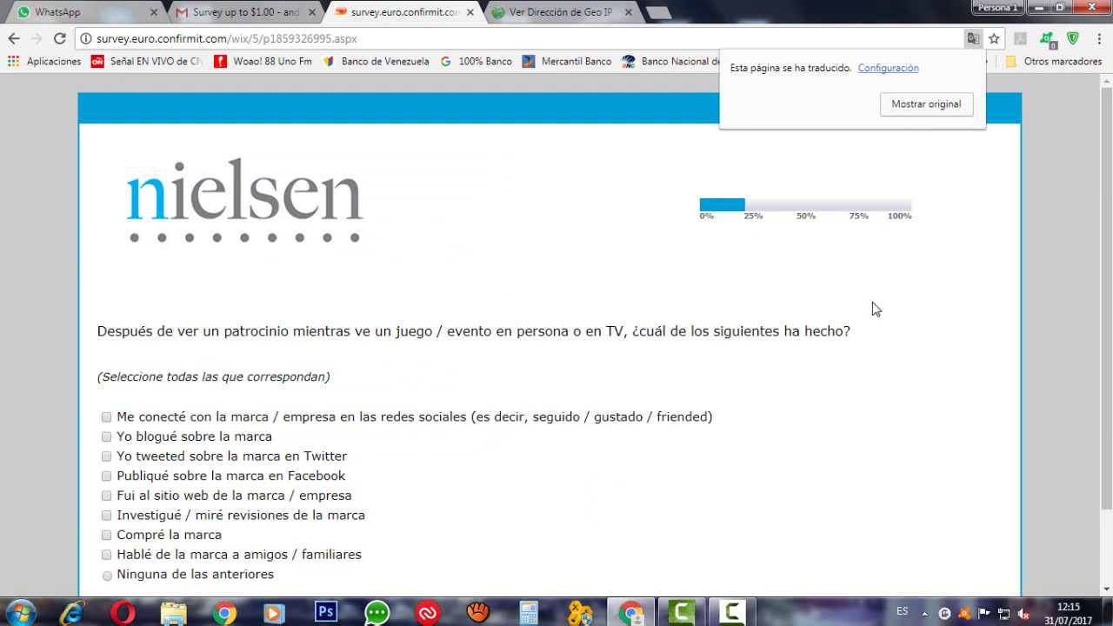
{"action": "scroll", "coordinate": [871, 313], "scroll_direction": "down", "scroll_amount": 1}
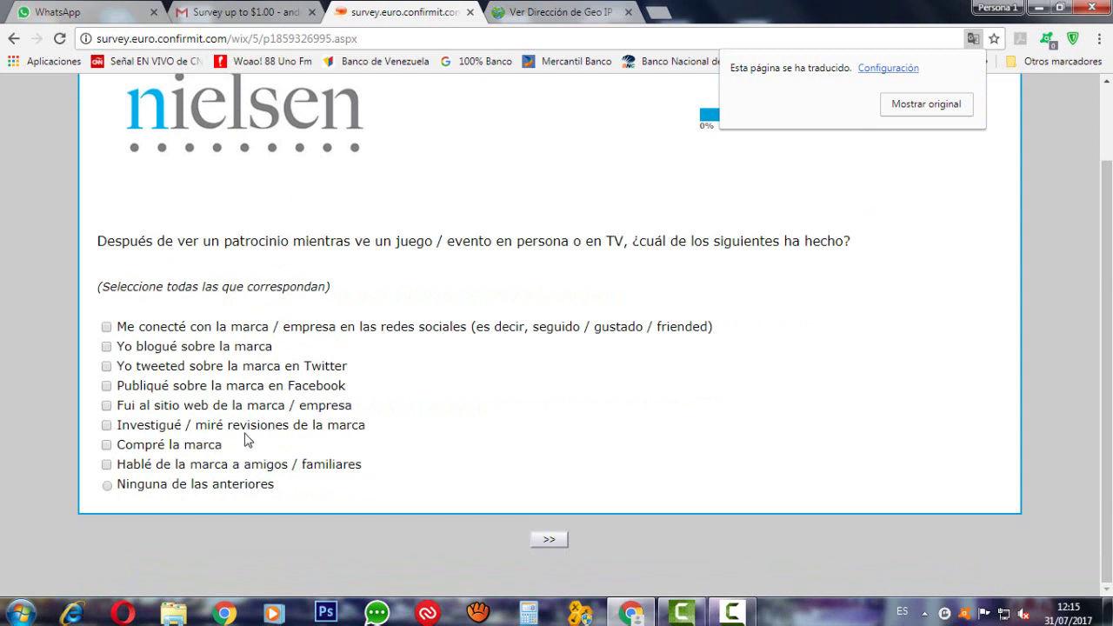
- Select connecting on social media, tweeting, posting on Facebook, visiting the website, buying the brand and talking to friends/family, and submit
{"action": "left_click", "coordinate": [106, 328]}
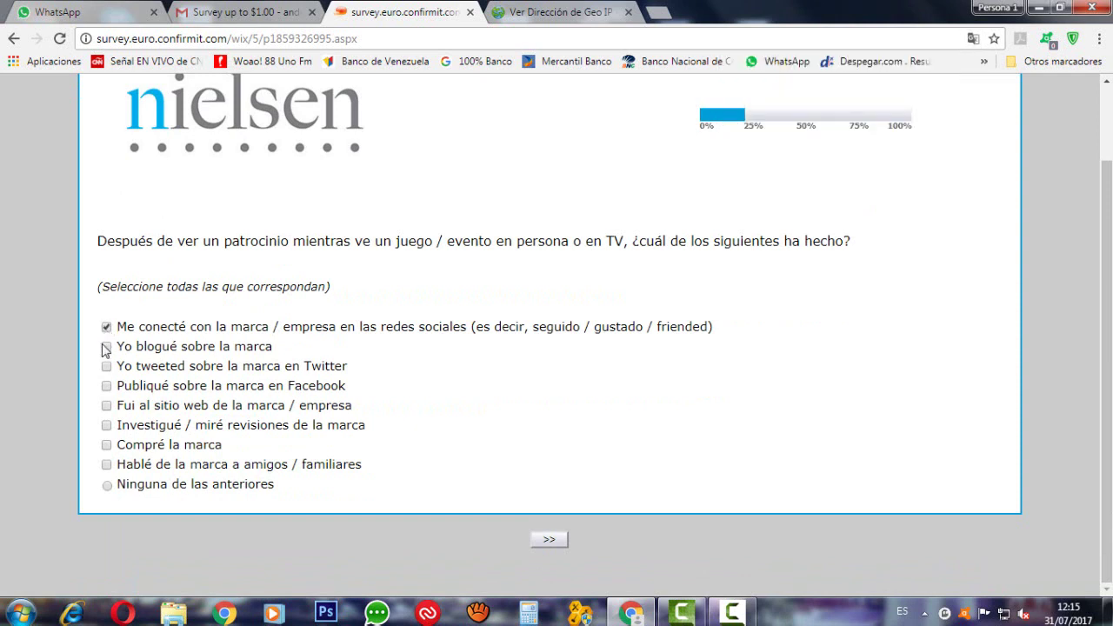
{"action": "left_click", "coordinate": [106, 367]}
{"action": "left_click", "coordinate": [106, 386]}
{"action": "left_click", "coordinate": [106, 405]}
{"action": "left_click", "coordinate": [106, 444]}
{"action": "left_click", "coordinate": [106, 465]}
{"action": "left_click", "coordinate": [550, 540]}
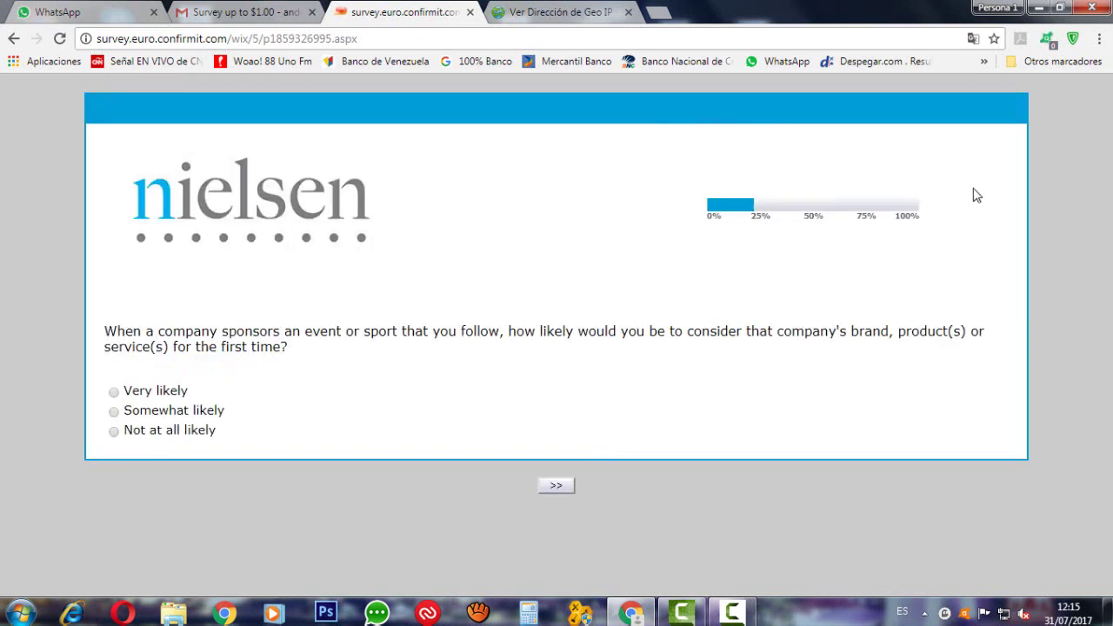
- Translate the question about considering a sponsor's brand for the first time into Spanish and submit the answer Very likely
{"action": "left_click", "coordinate": [974, 38]}
{"action": "left_click", "coordinate": [880, 104]}
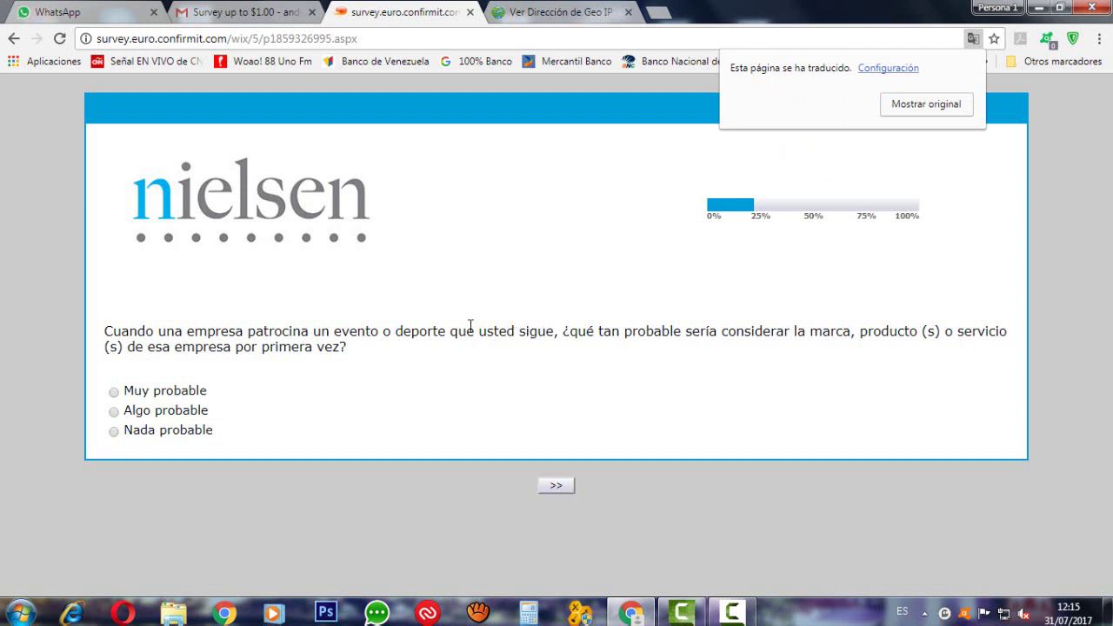
{"action": "left_click", "coordinate": [114, 392]}
{"action": "left_click", "coordinate": [556, 485]}
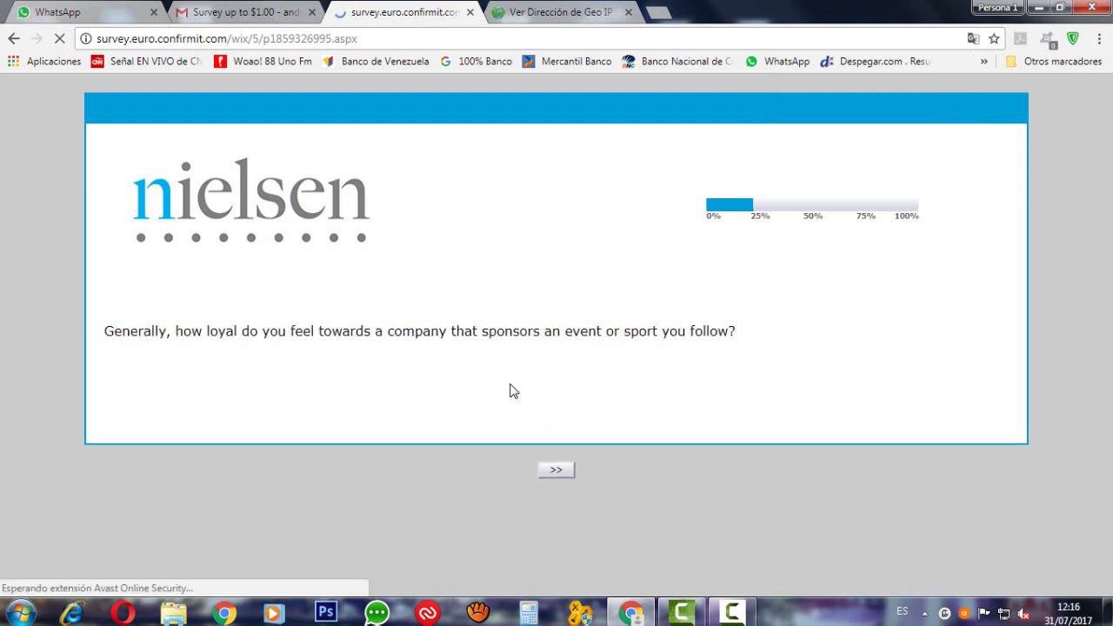
- Translate the question about loyalty towards sponsoring companies into Spanish and submit the answer Very loyal
{"action": "left_click", "coordinate": [973, 39]}
{"action": "left_click", "coordinate": [855, 104]}
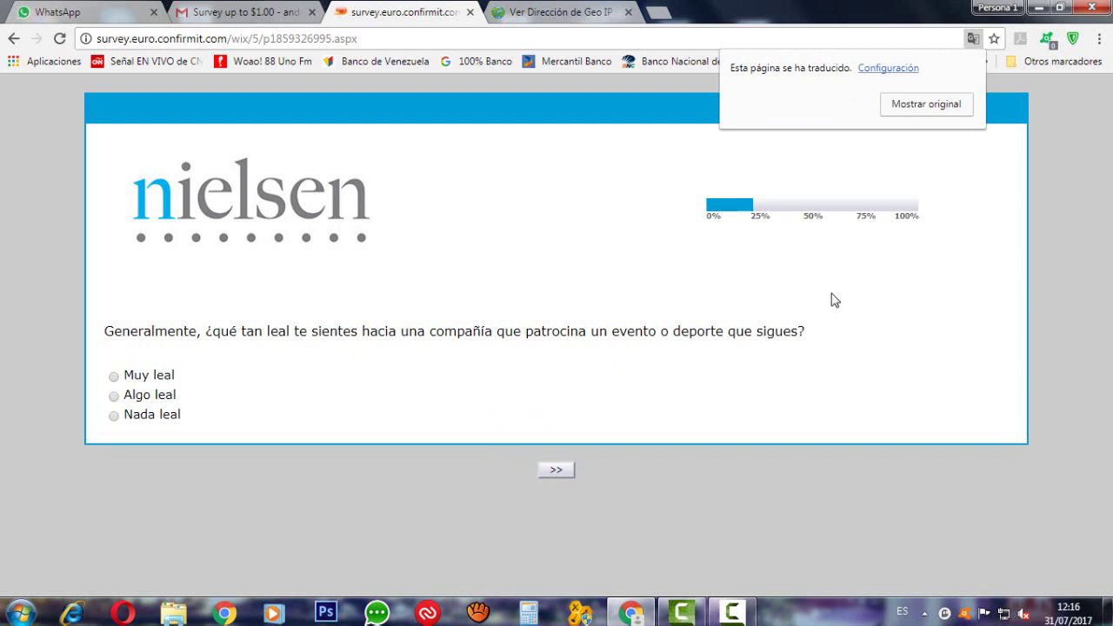
{"action": "left_click", "coordinate": [113, 378]}
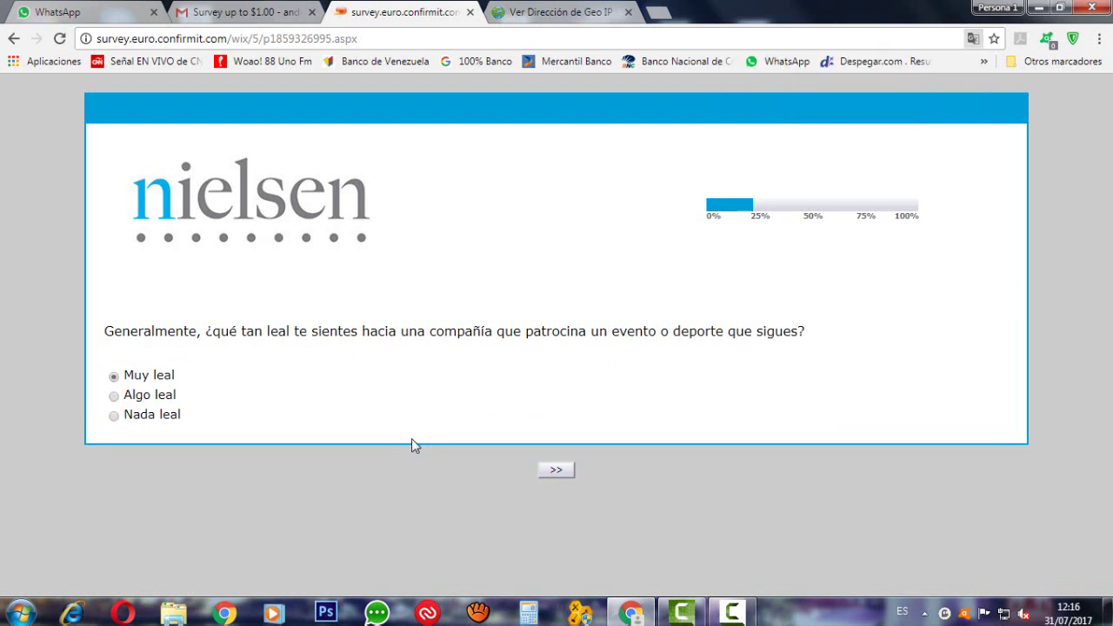
{"action": "left_click", "coordinate": [558, 470]}
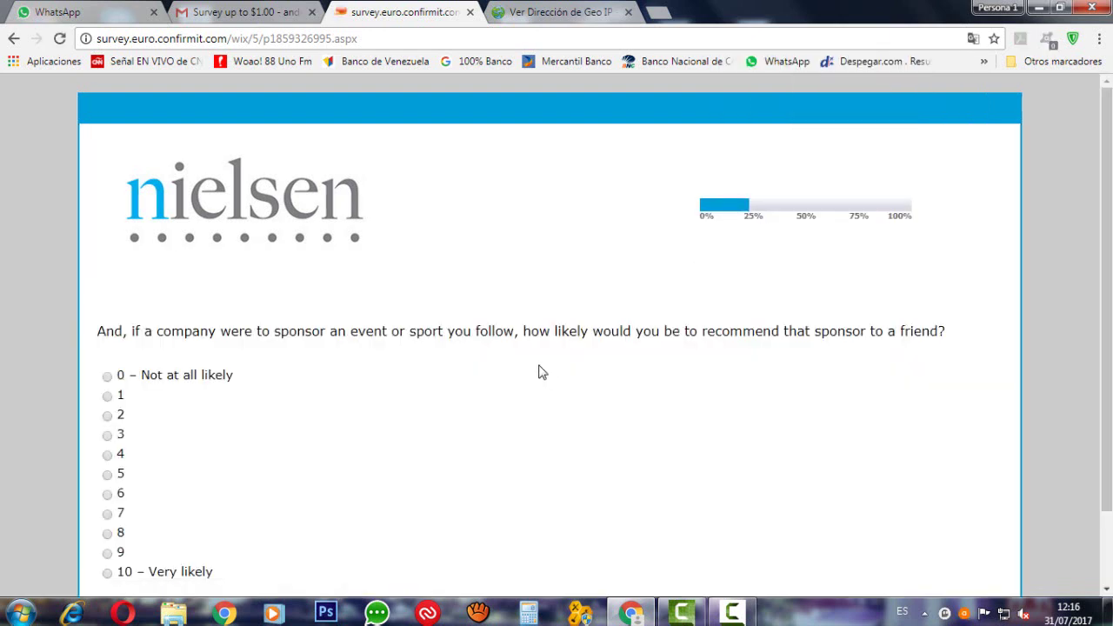
- Translate the question about recommending a sponsor to a friend into Spanish and submit a rating of 7
{"action": "left_click", "coordinate": [873, 105]}
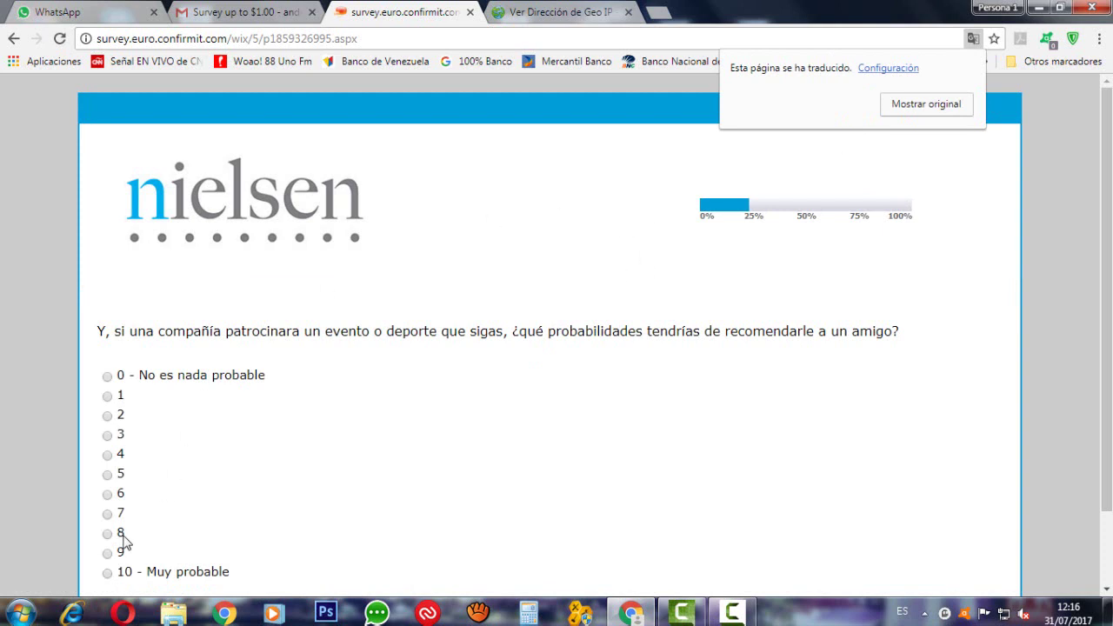
{"action": "left_click", "coordinate": [107, 514]}
{"action": "scroll", "coordinate": [397, 457], "scroll_direction": "down", "scroll_amount": 2}
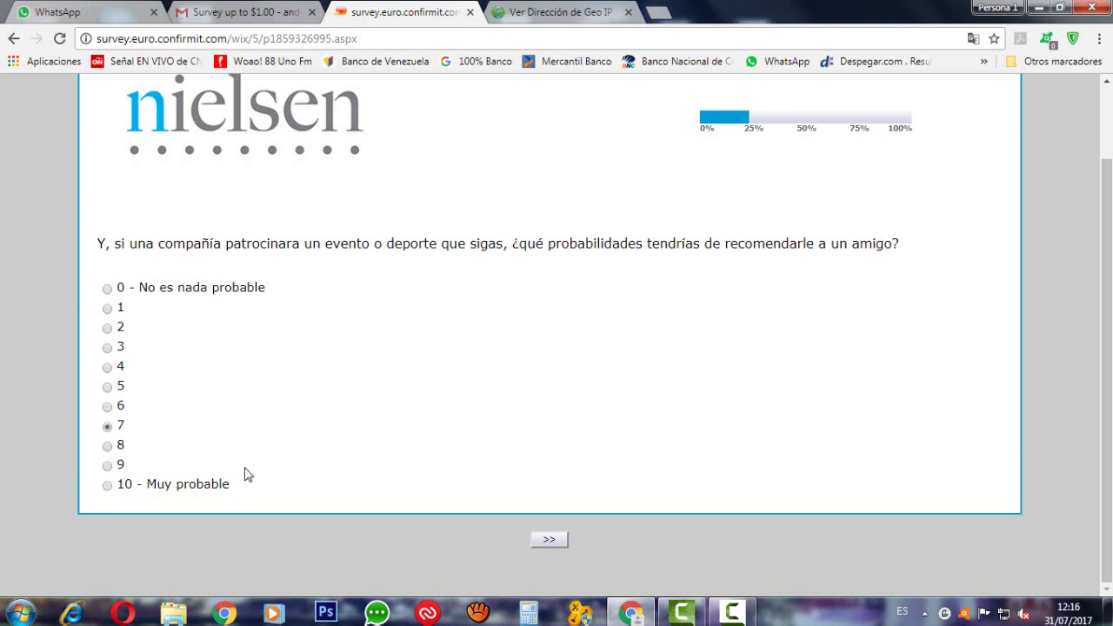
{"action": "left_click", "coordinate": [550, 542]}
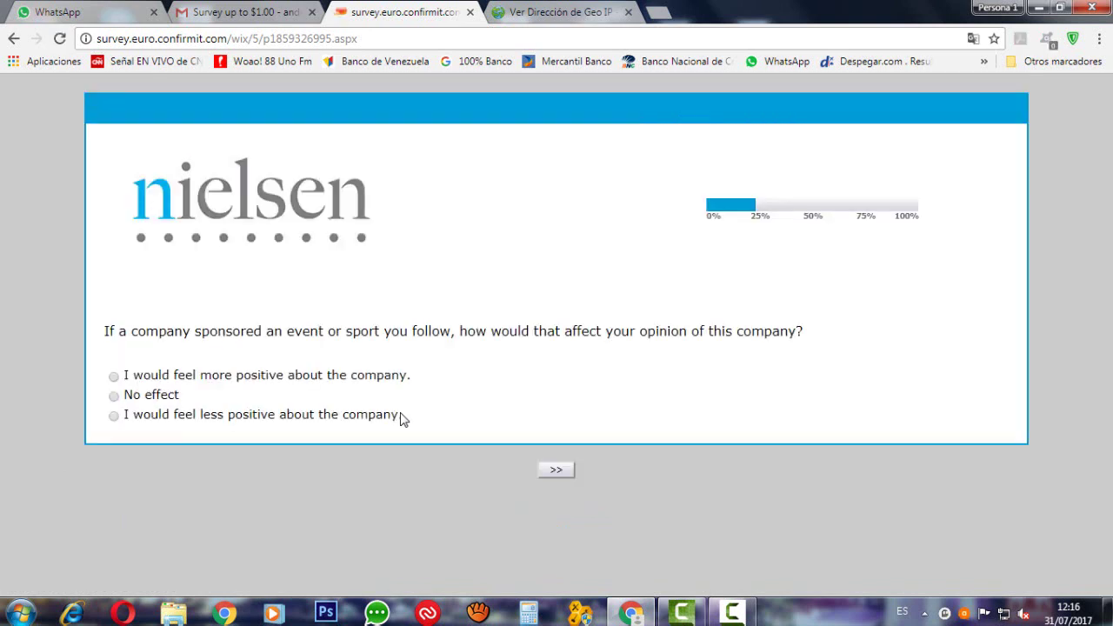
- Translate the question about sponsorship's effect on opinion of a company into Spanish and submit the more positive answer
{"action": "left_click", "coordinate": [973, 38]}
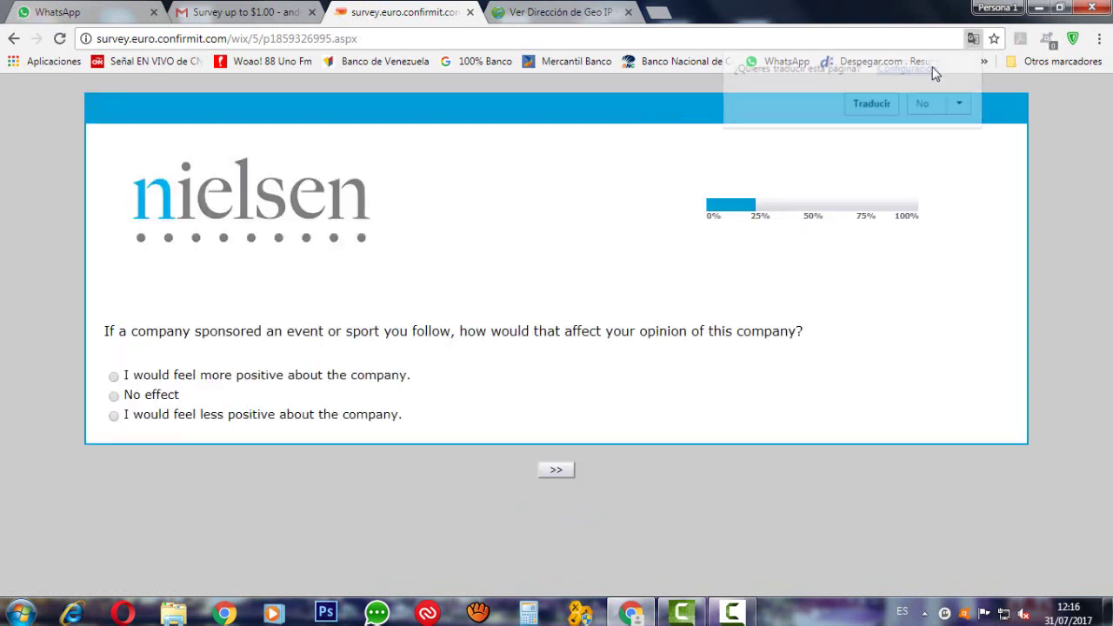
{"action": "left_click", "coordinate": [877, 105]}
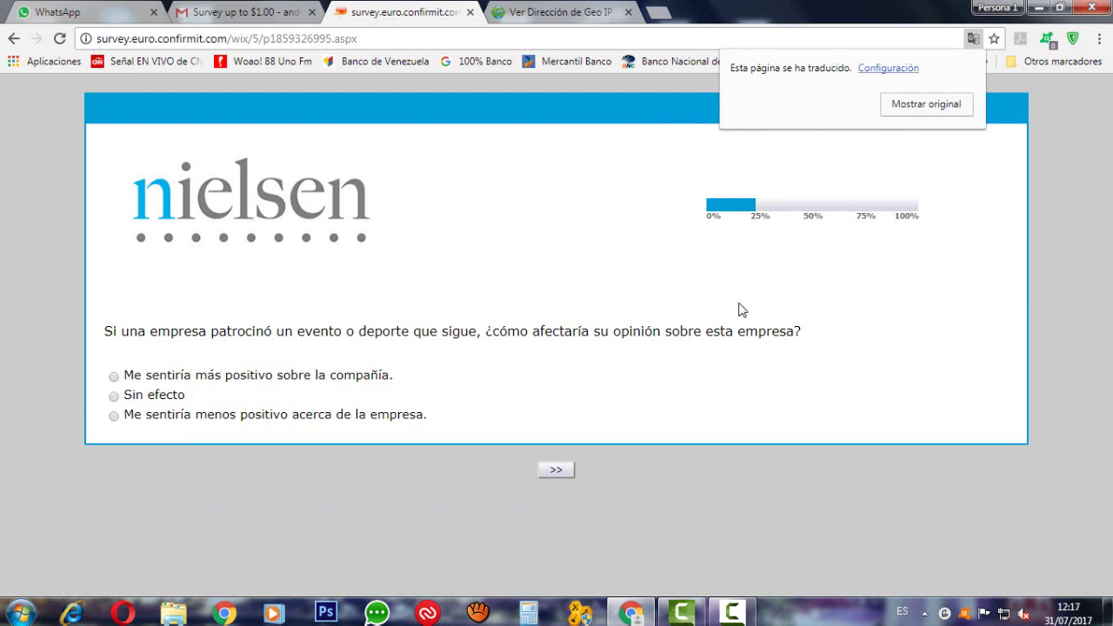
{"action": "left_click", "coordinate": [286, 383]}
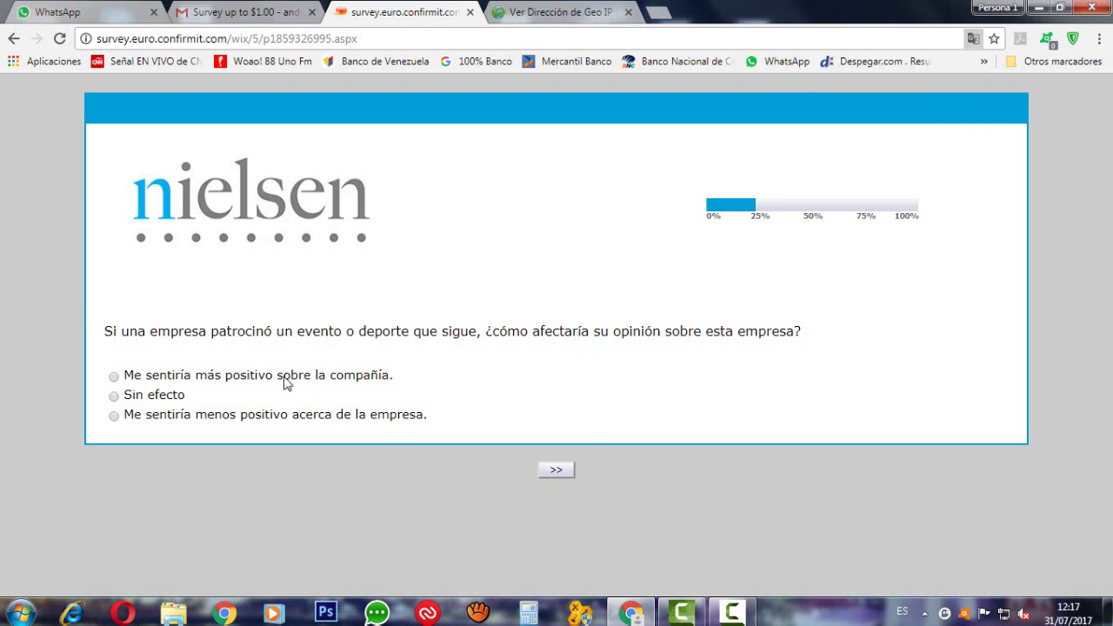
{"action": "left_click", "coordinate": [569, 469]}
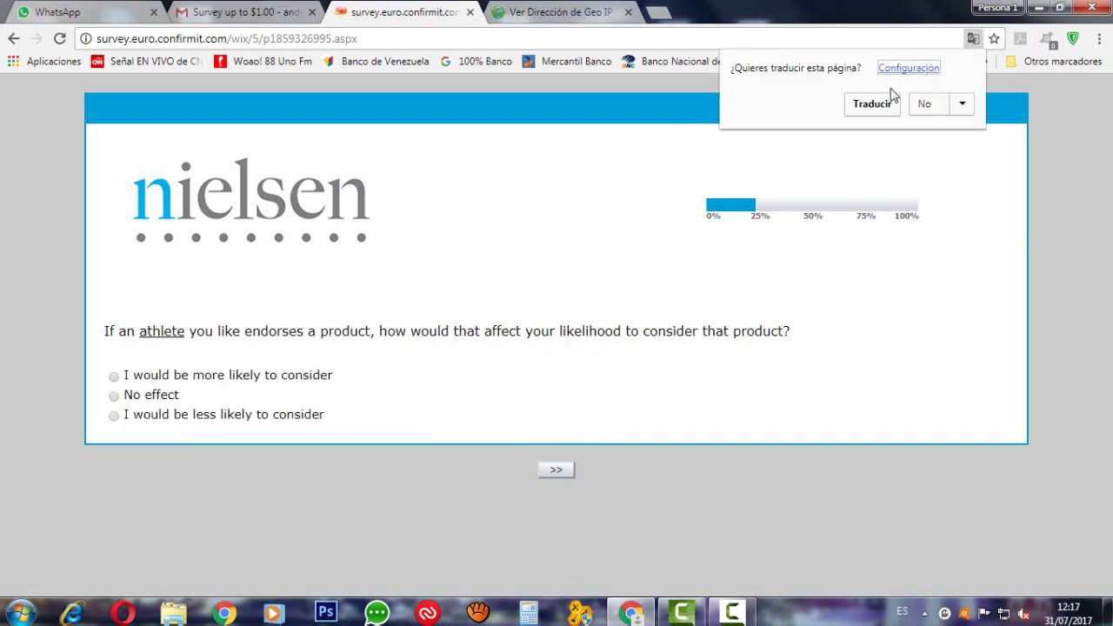
- Translate the athlete endorsement question into Spanish and submit the answer of being more likely to consider the product
{"action": "key", "text": "Return"}
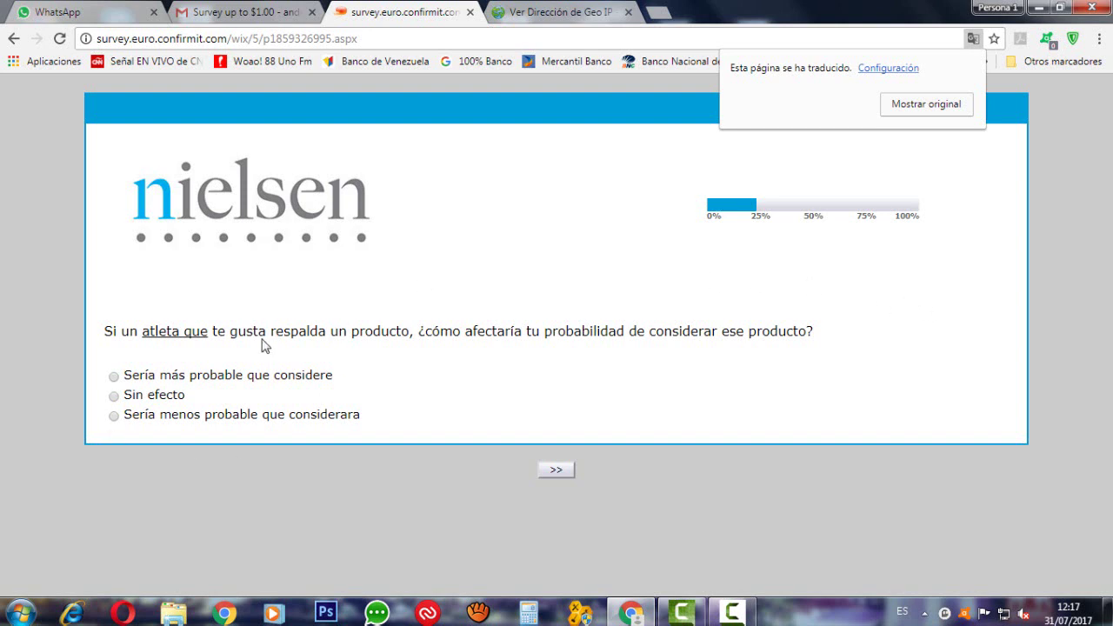
{"action": "left_click", "coordinate": [116, 378]}
{"action": "left_click", "coordinate": [550, 468]}
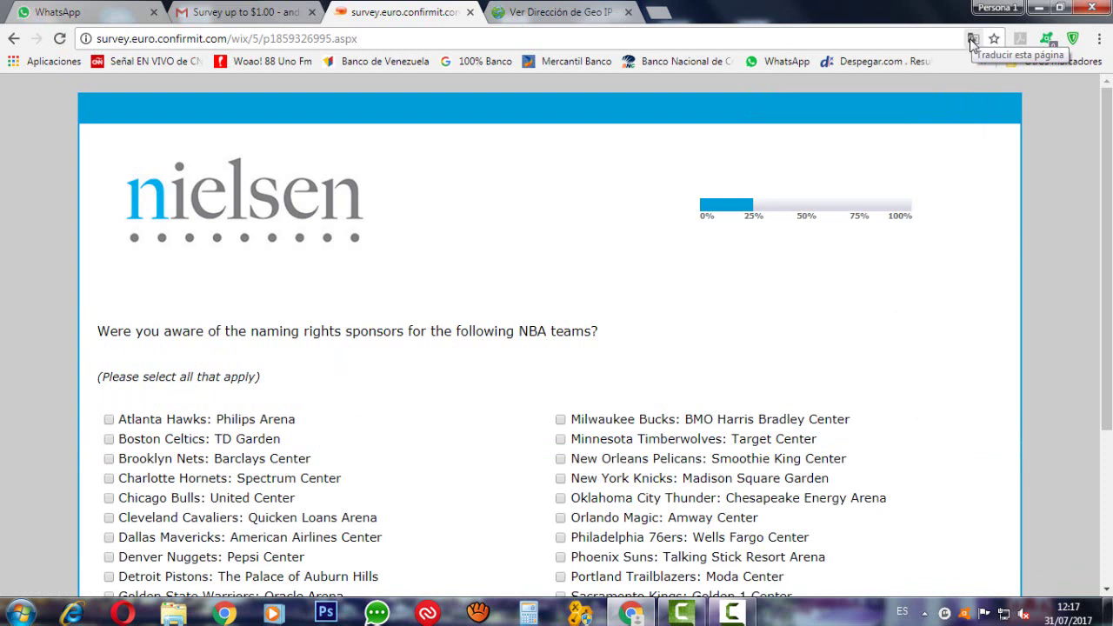
- Translate the question about awareness of NBA teams' naming rights sponsors into Spanish
{"action": "left_click", "coordinate": [973, 38]}
{"action": "left_click", "coordinate": [854, 104]}
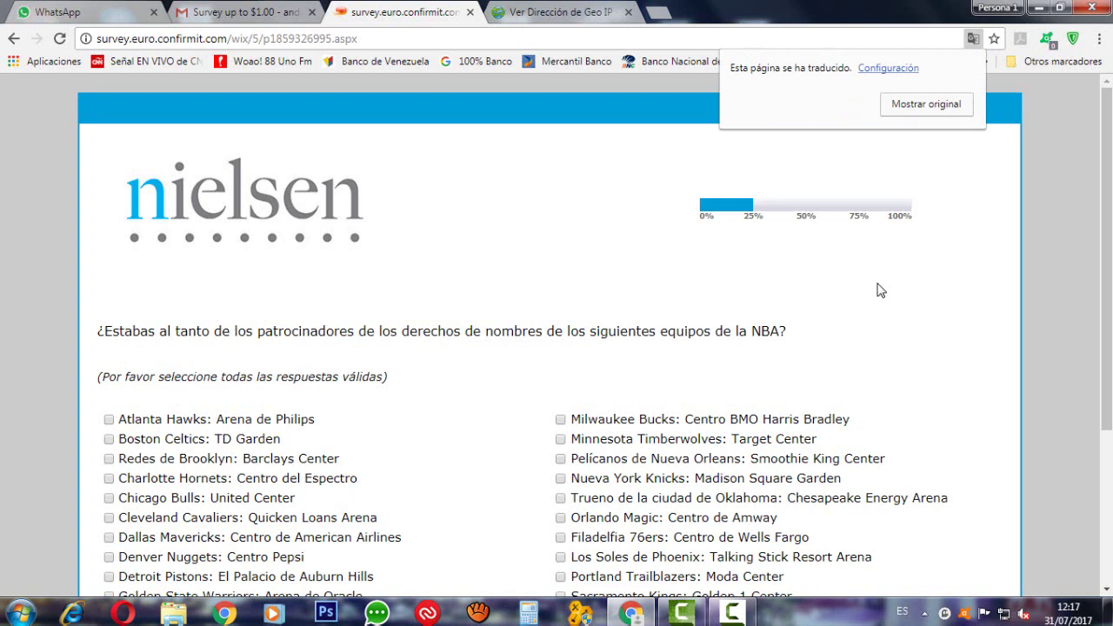
- Select Chicago Bulls: United Center and Los Angeles Lakers: Staples Center as known naming rights sponsors and submit the answer
{"action": "scroll", "coordinate": [880, 291], "scroll_direction": "down", "scroll_amount": 1}
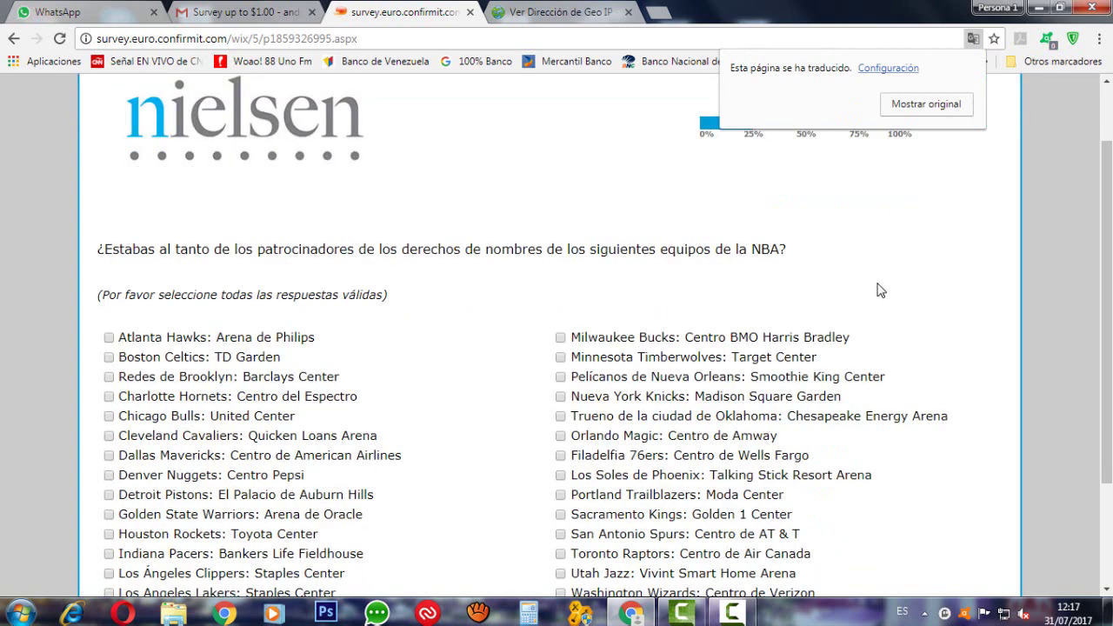
{"action": "left_click", "coordinate": [111, 417]}
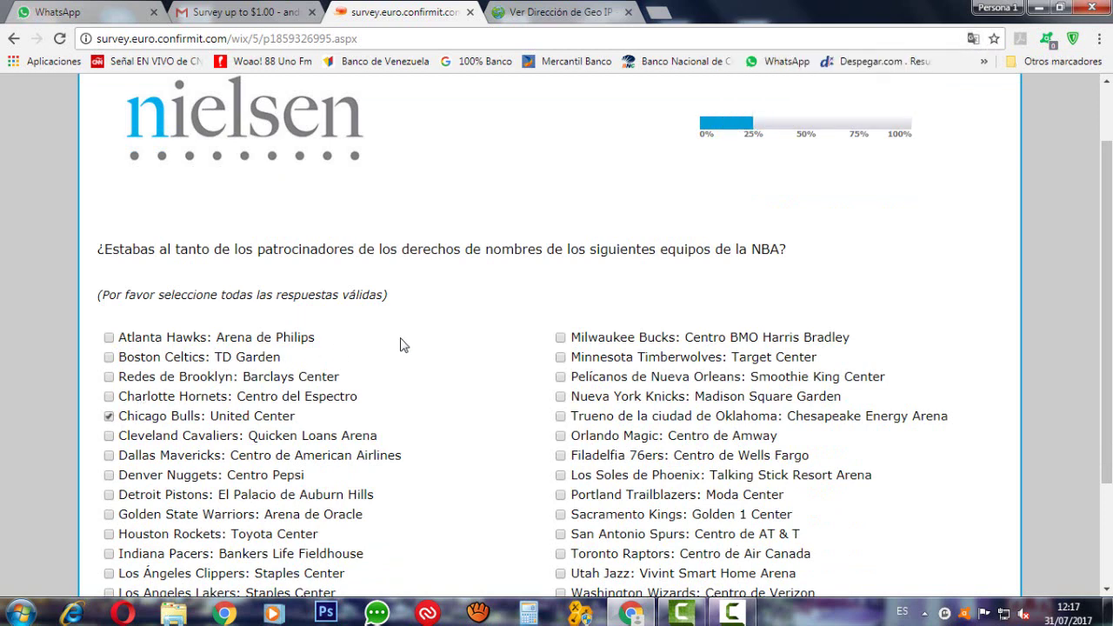
{"action": "scroll", "coordinate": [403, 346], "scroll_direction": "down", "scroll_amount": 2}
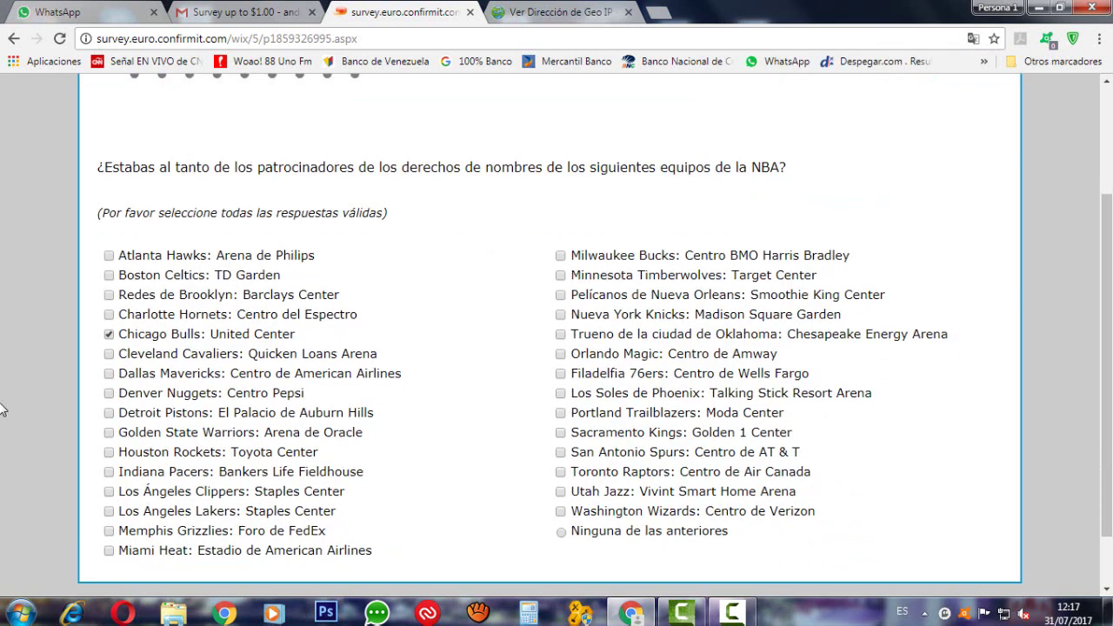
{"action": "left_click", "coordinate": [109, 511]}
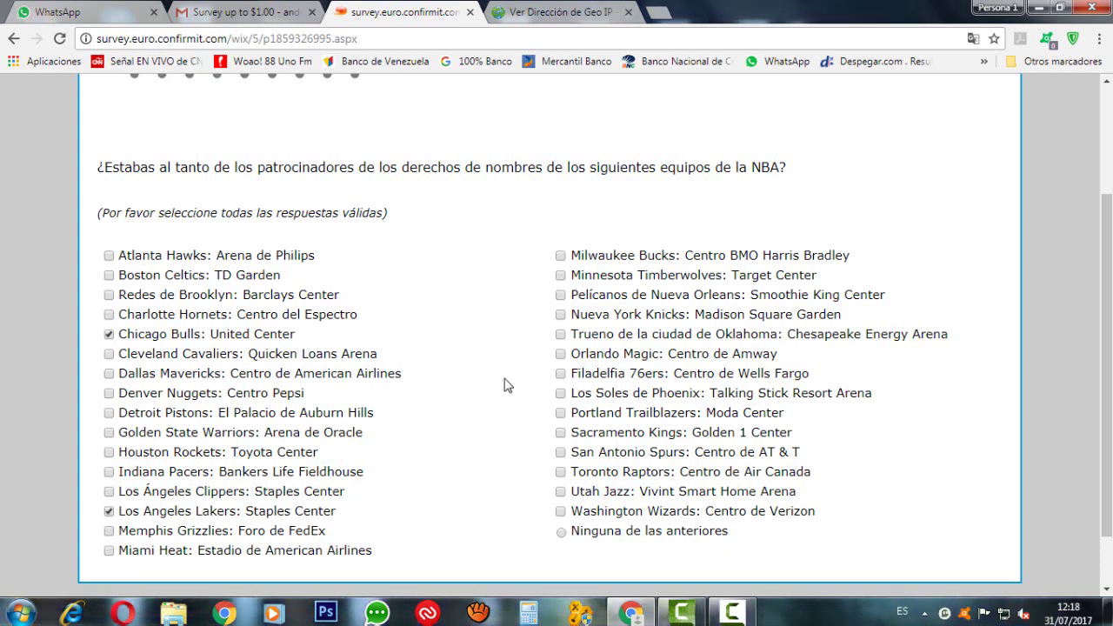
{"action": "scroll", "coordinate": [661, 392], "scroll_direction": "down", "scroll_amount": 2}
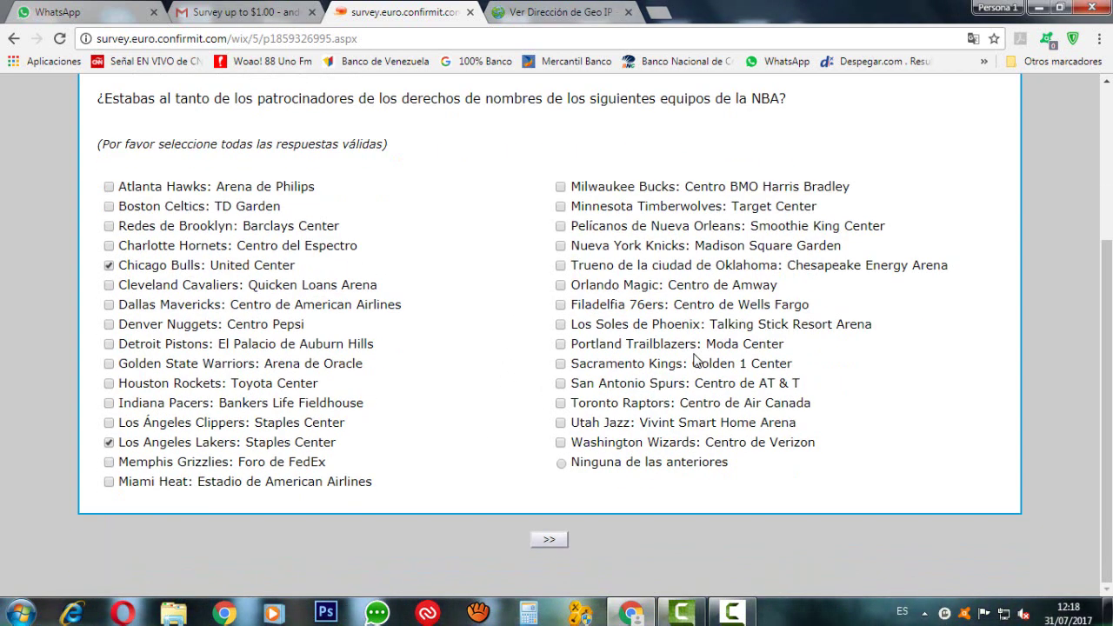
{"action": "left_click", "coordinate": [543, 541]}
{"action": "left_click", "coordinate": [547, 539]}
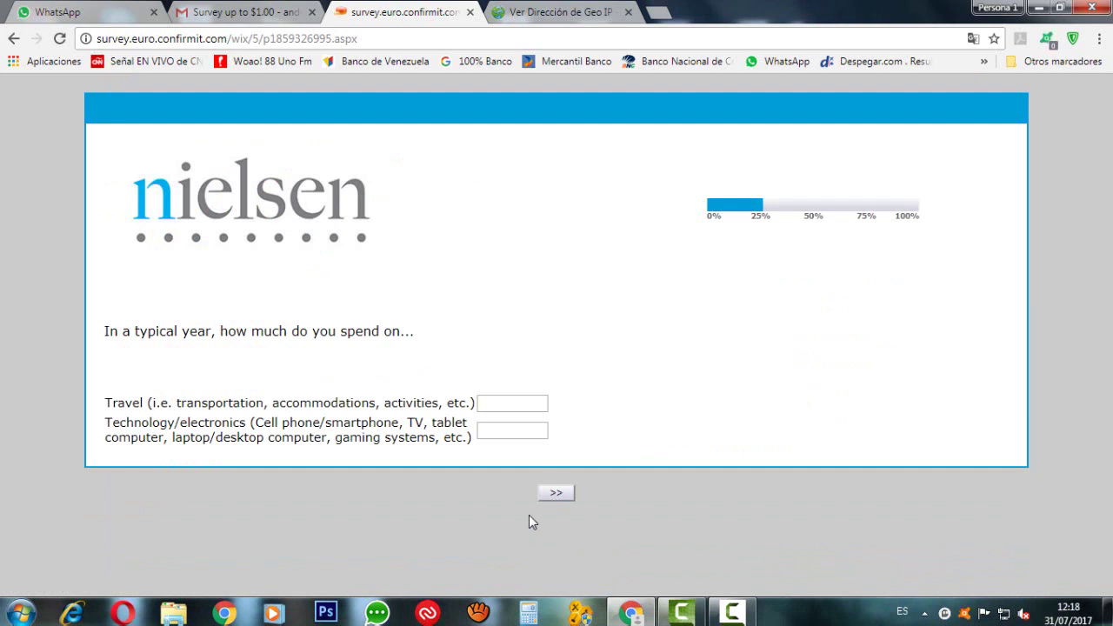
- Translate the yearly spending question into Spanish, then submit 100 for travel and 100 for technology/electronics
{"action": "left_click", "coordinate": [974, 38]}
{"action": "left_click", "coordinate": [871, 107]}
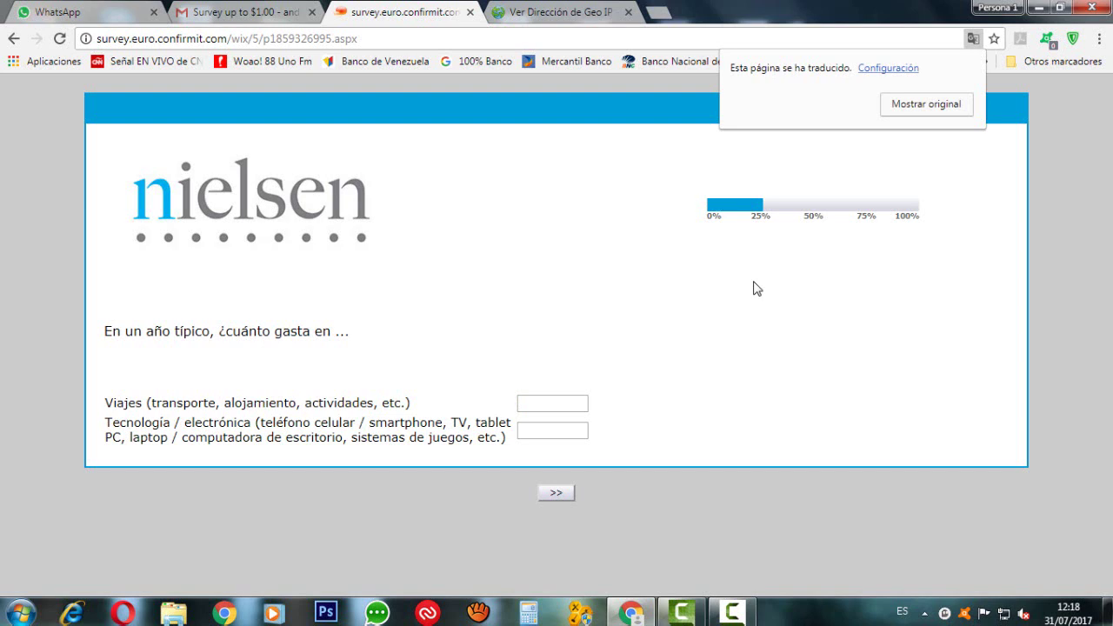
{"action": "left_click", "coordinate": [578, 402]}
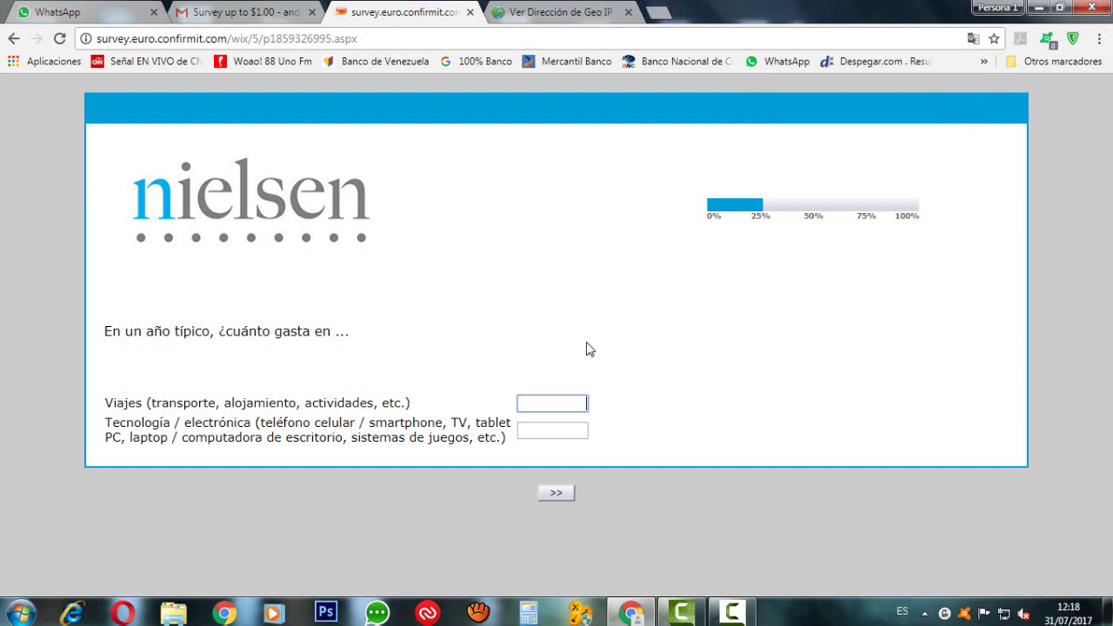
{"action": "type", "text": "100"}
{"action": "left_click", "coordinate": [589, 347]}
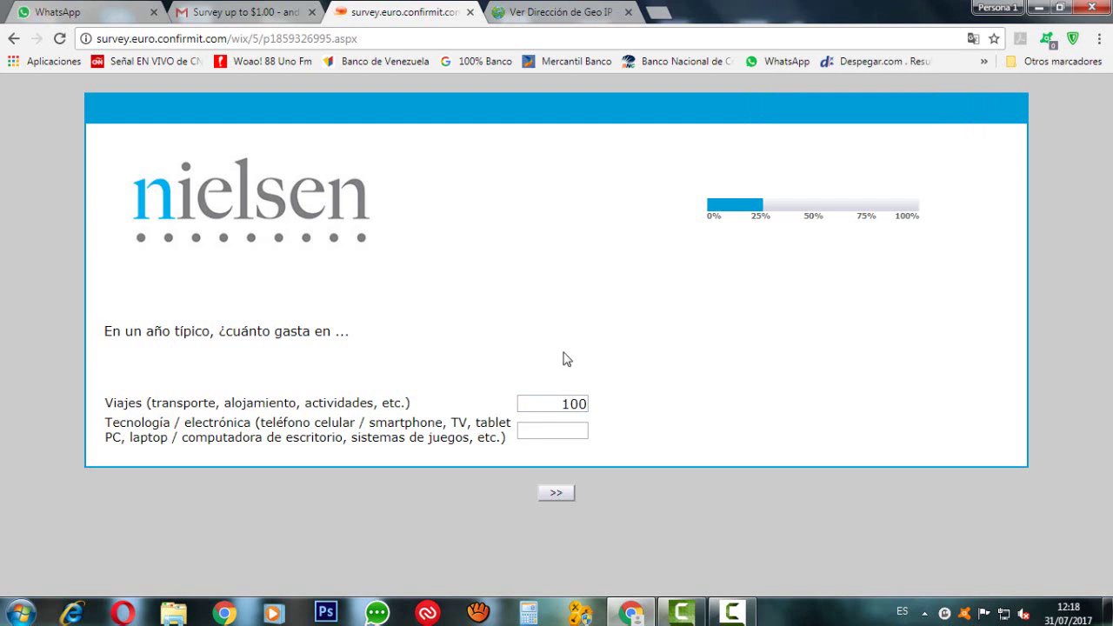
{"action": "left_click", "coordinate": [575, 429]}
{"action": "type", "text": "100"}
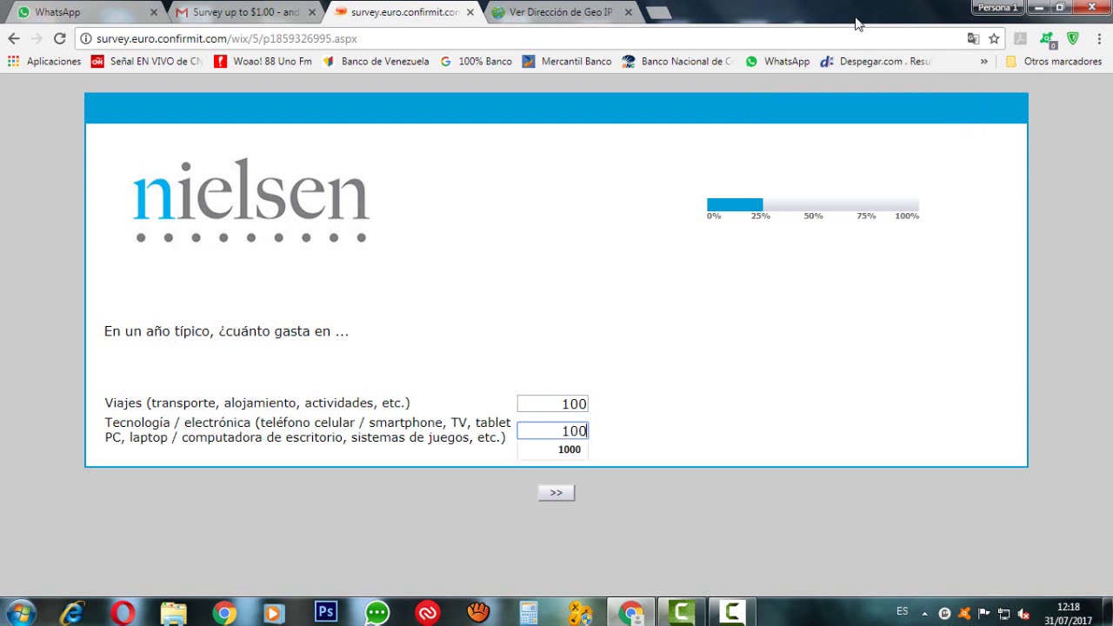
{"action": "key", "text": "Tab"}
{"action": "left_click", "coordinate": [558, 493]}
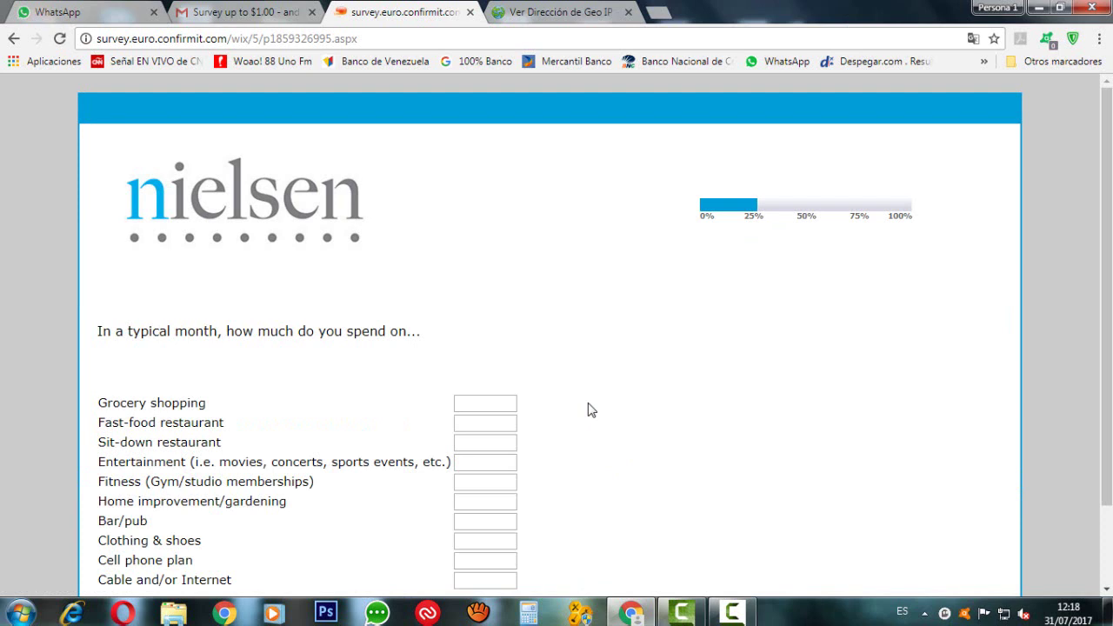
- Enter monthly spending of 80 for grocery shopping, 80 for fast-food restaurant, 50 for sit-down restaurant and 20 for entertainment
{"action": "scroll", "coordinate": [588, 410], "scroll_direction": "down", "scroll_amount": 2}
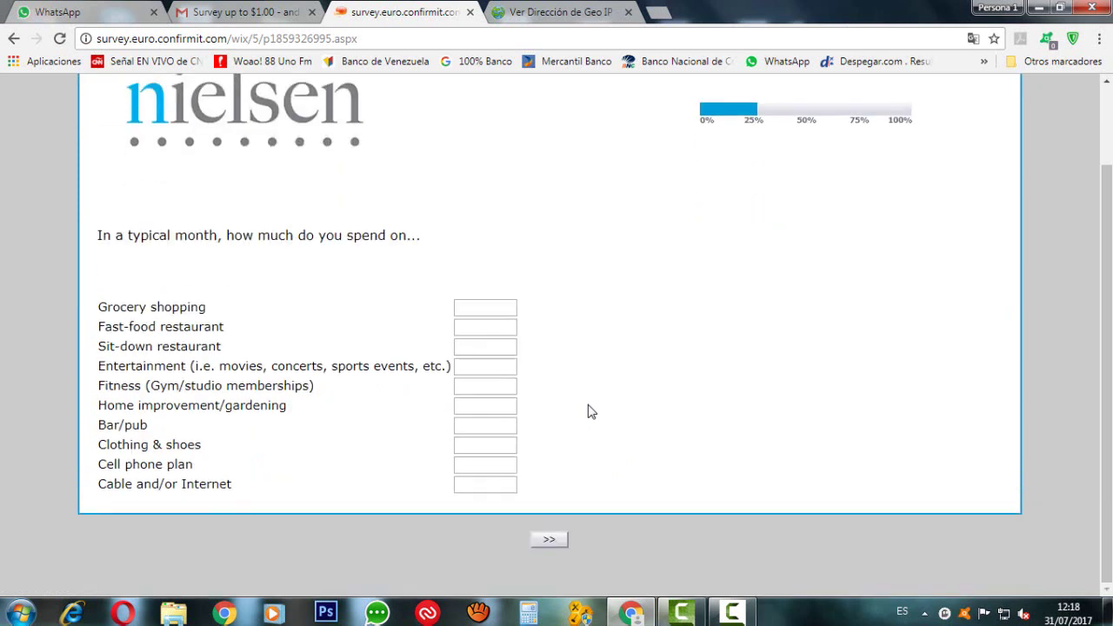
{"action": "left_click", "coordinate": [500, 301]}
{"action": "type", "text": "80"}
{"action": "left_click", "coordinate": [510, 328]}
{"action": "type", "text": "80"}
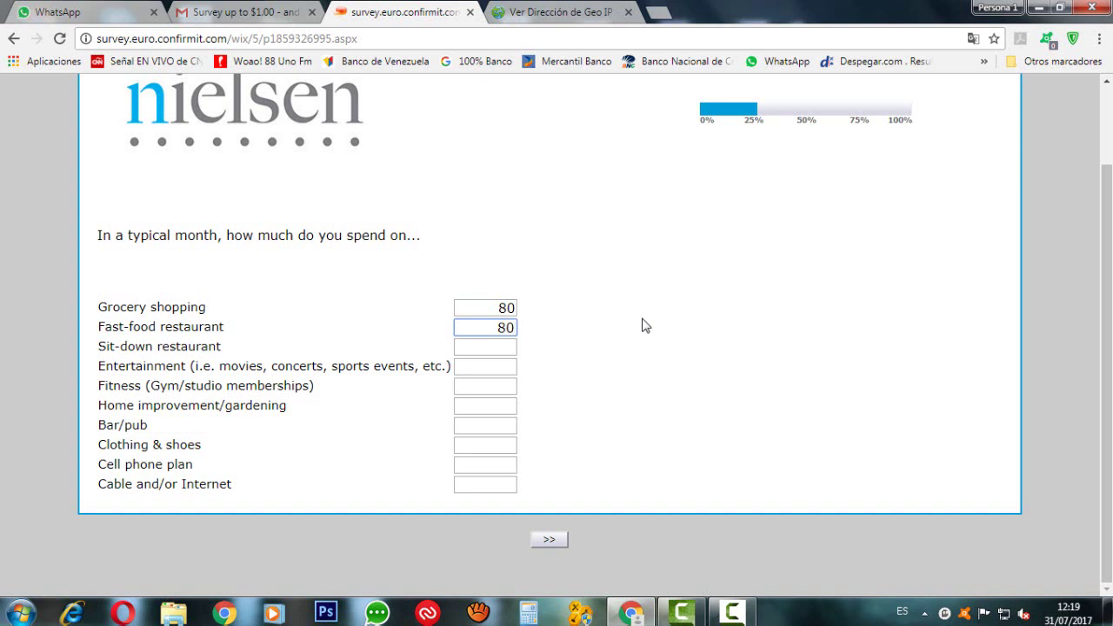
{"action": "left_click", "coordinate": [496, 346]}
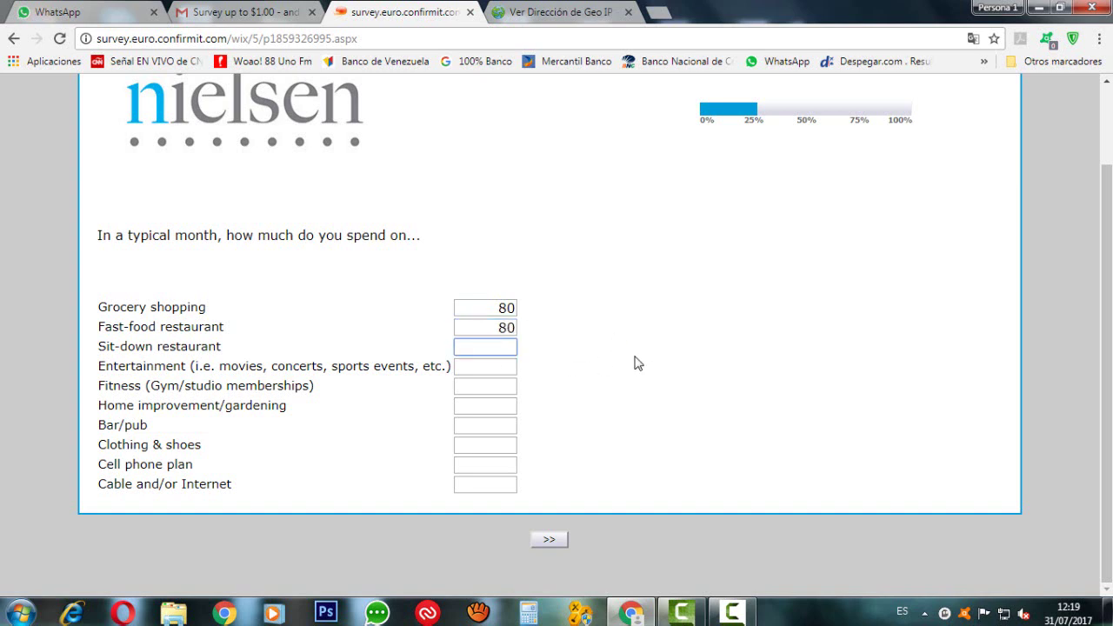
{"action": "type", "text": "50"}
{"action": "left_click", "coordinate": [502, 369]}
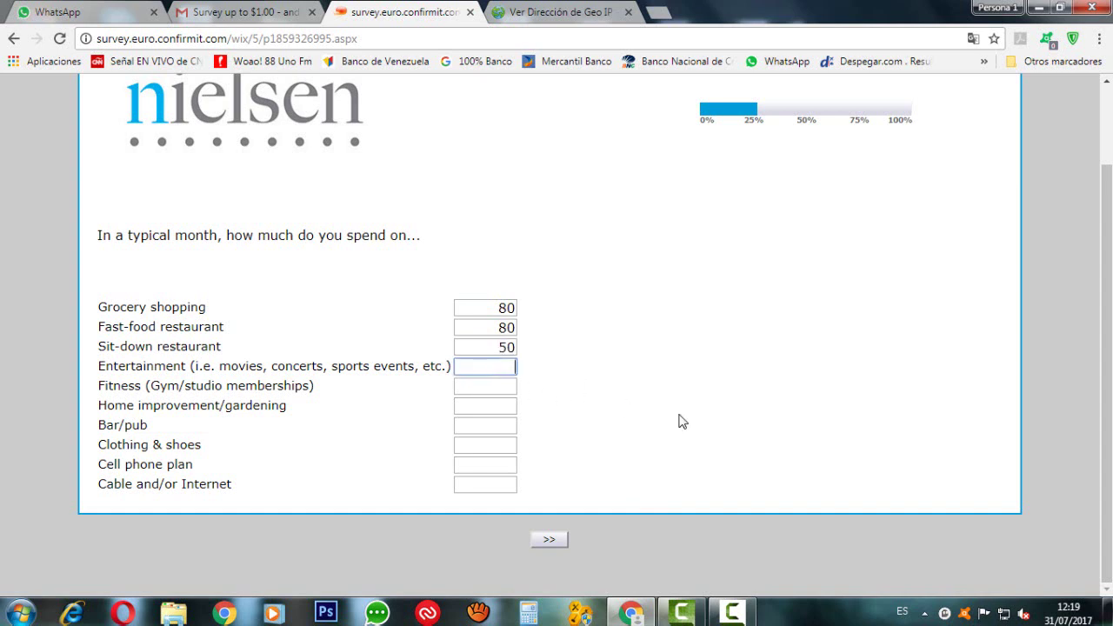
{"action": "type", "text": "20"}
{"action": "left_click", "coordinate": [758, 439]}
- Enter monthly spending of 20 for fitness, 20 for home improvement/gardening and 15 for bar/pub
{"action": "left_click", "coordinate": [504, 383]}
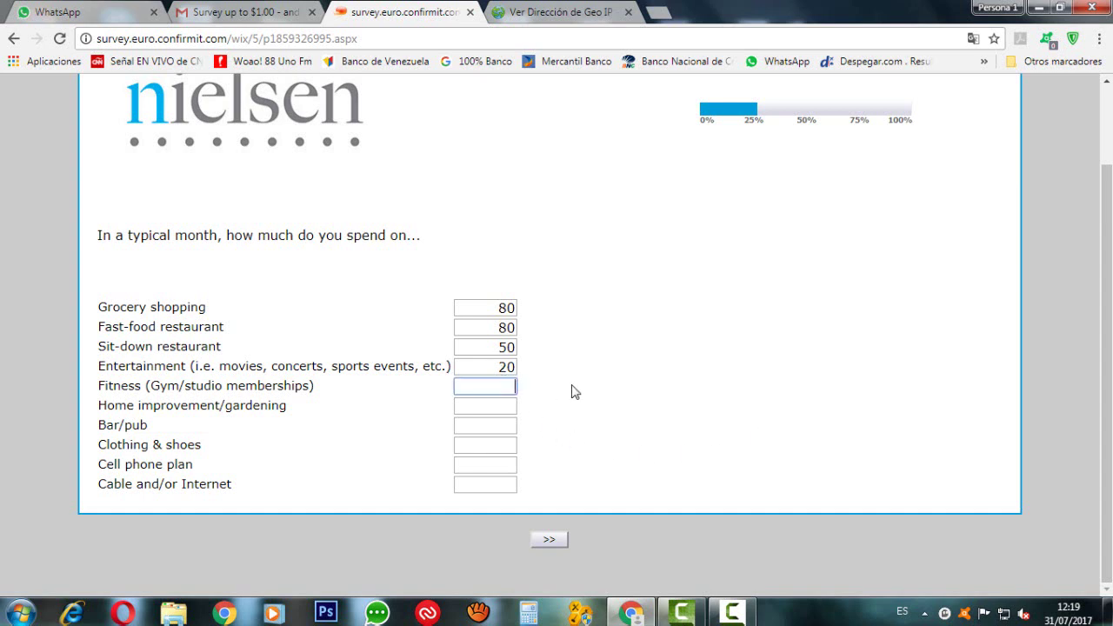
{"action": "type", "text": "20"}
{"action": "left_click", "coordinate": [490, 409]}
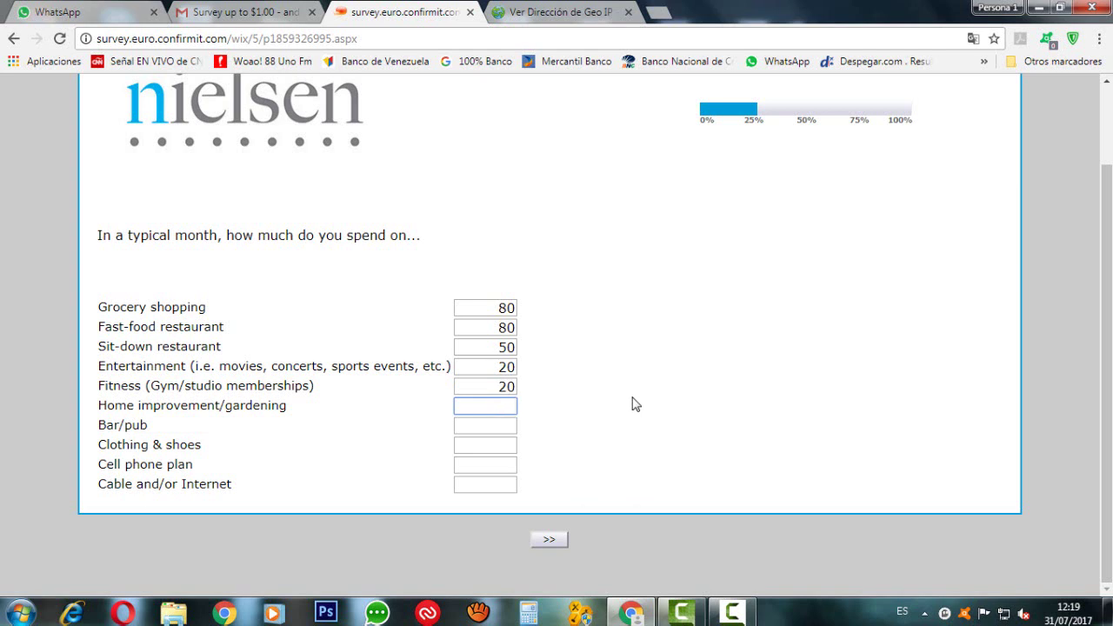
{"action": "type", "text": "20"}
{"action": "left_click", "coordinate": [513, 424]}
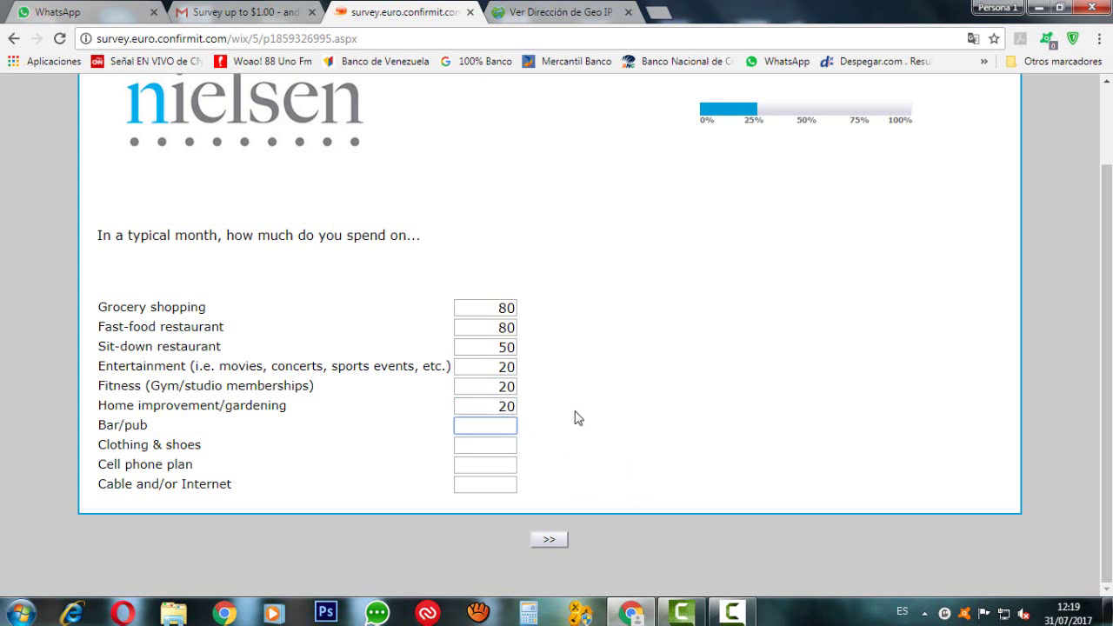
{"action": "type", "text": "15"}
- Enter monthly spending of 50 for clothing and shoes, 10 for cell phone plan and 10 for cable/Internet, and submit the page
{"action": "left_click", "coordinate": [507, 442]}
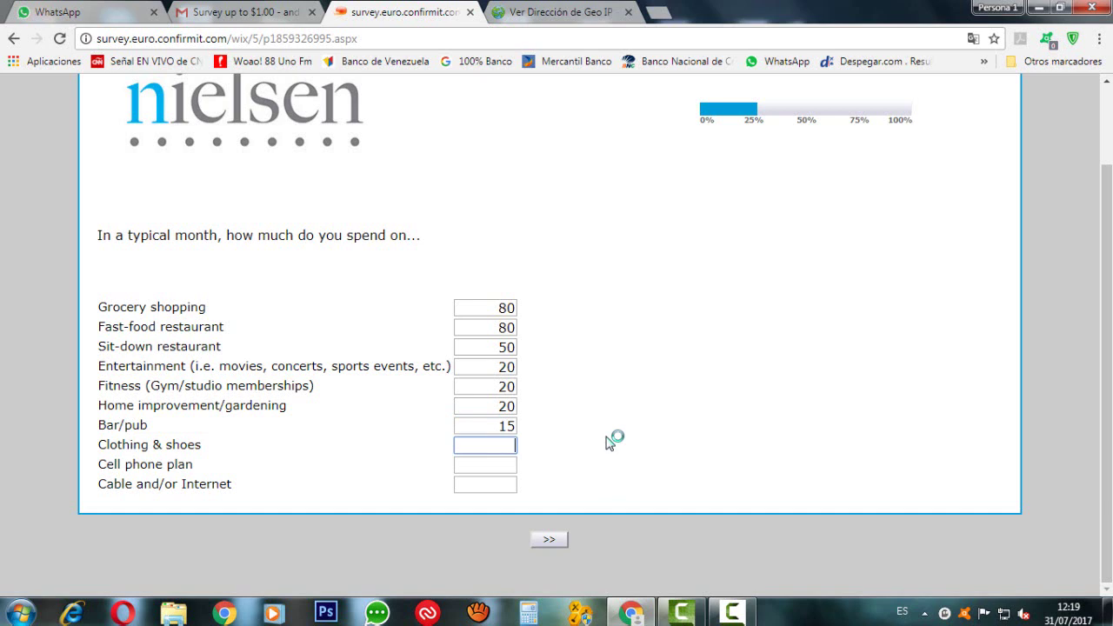
{"action": "type", "text": "50"}
{"action": "left_click", "coordinate": [498, 462]}
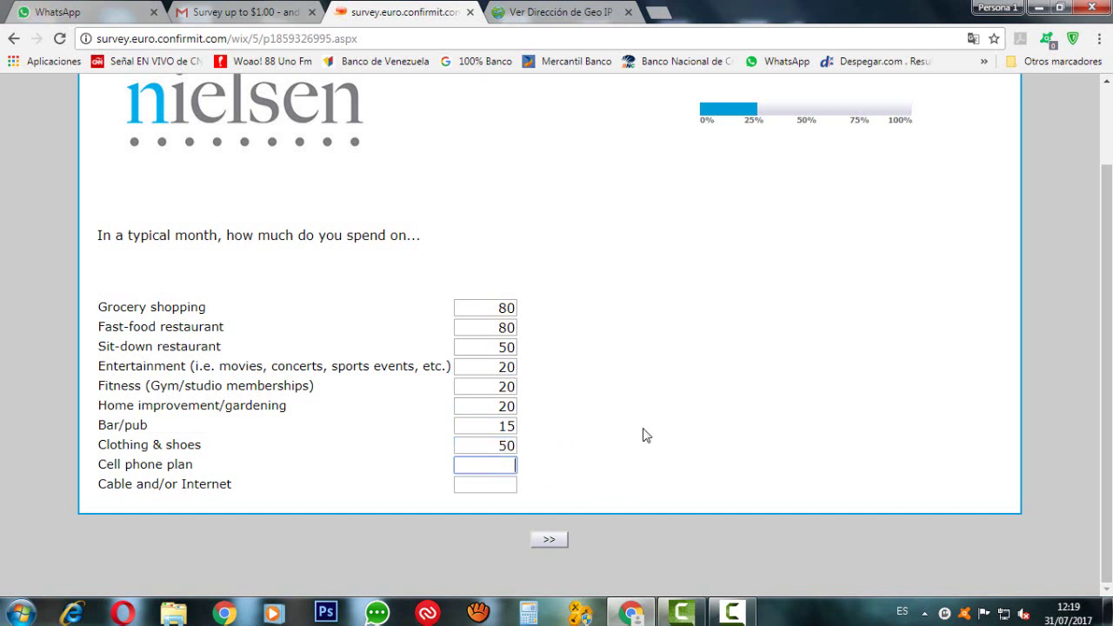
{"action": "type", "text": "10"}
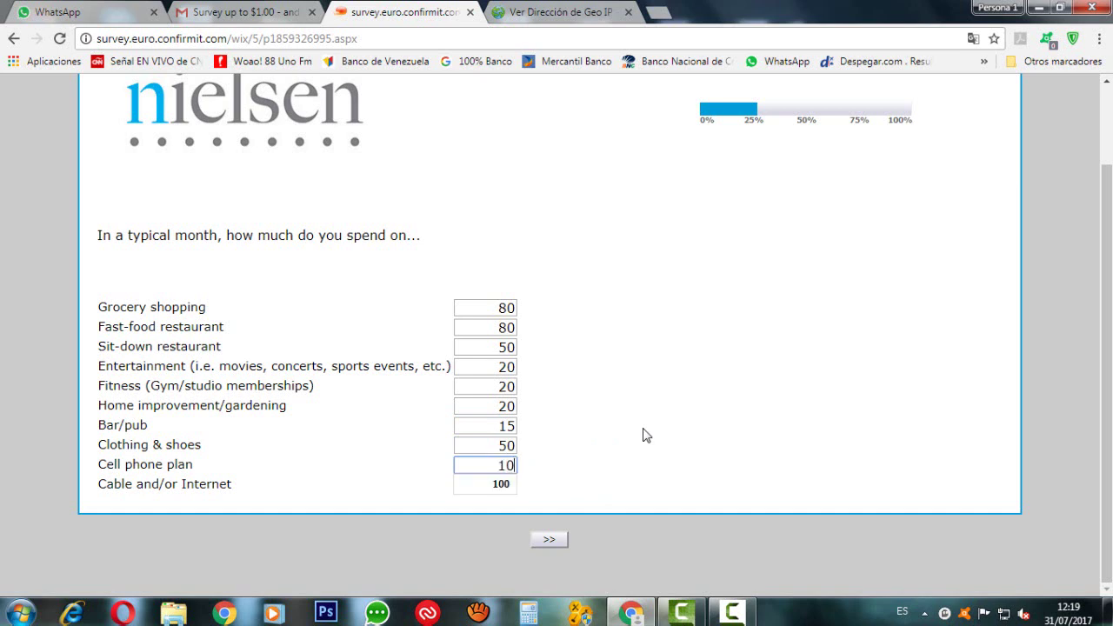
{"action": "left_click", "coordinate": [501, 485]}
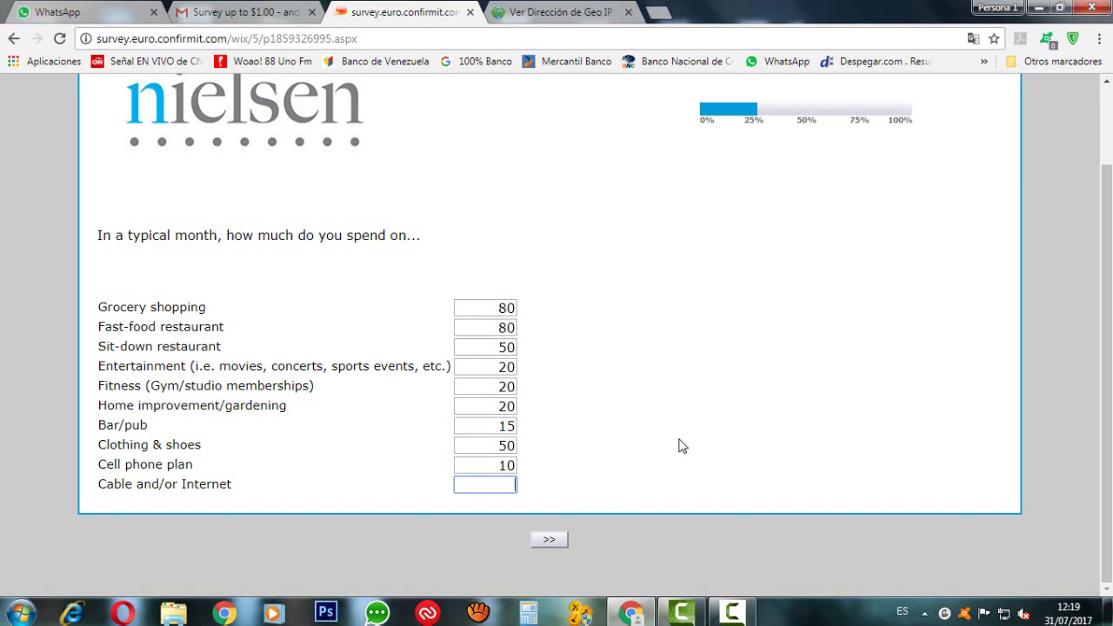
{"action": "type", "text": "10"}
{"action": "left_click", "coordinate": [557, 538]}
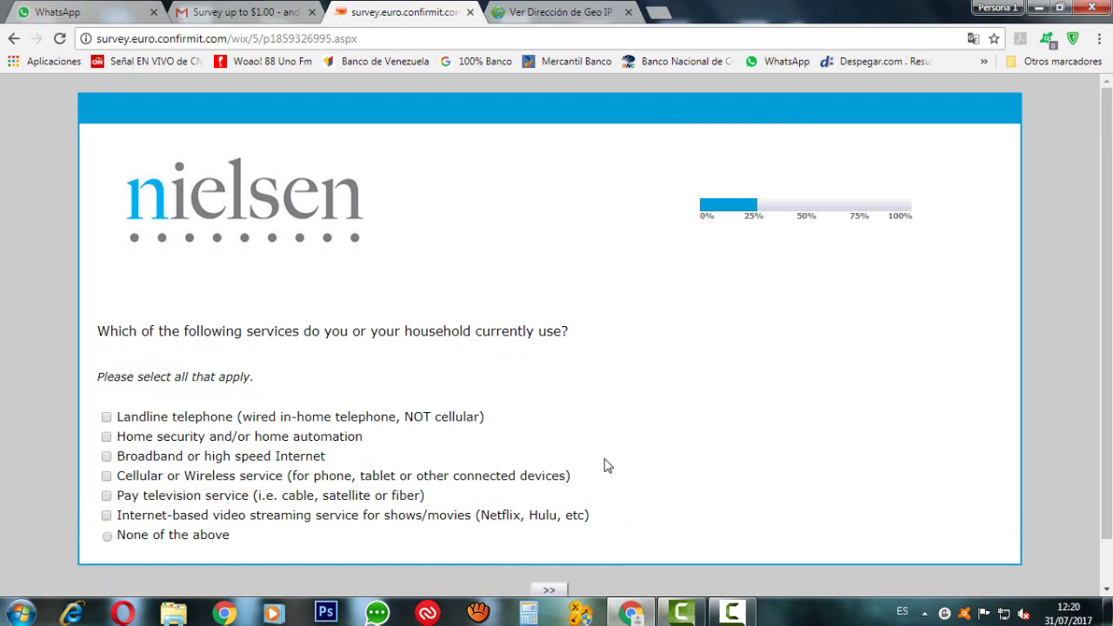
- Select all six household services, from landline telephone to Internet-based video streaming, and submit the answer
{"action": "left_click", "coordinate": [107, 418]}
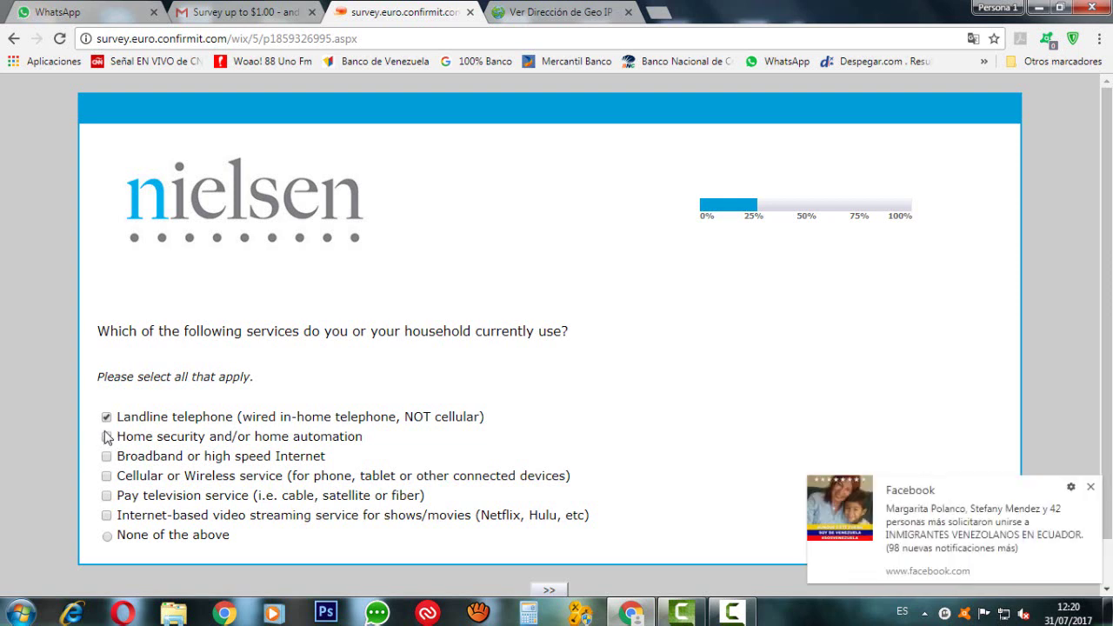
{"action": "left_click", "coordinate": [106, 437]}
{"action": "left_click", "coordinate": [108, 458]}
{"action": "left_click", "coordinate": [107, 479]}
{"action": "left_click", "coordinate": [107, 496]}
{"action": "left_click", "coordinate": [107, 516]}
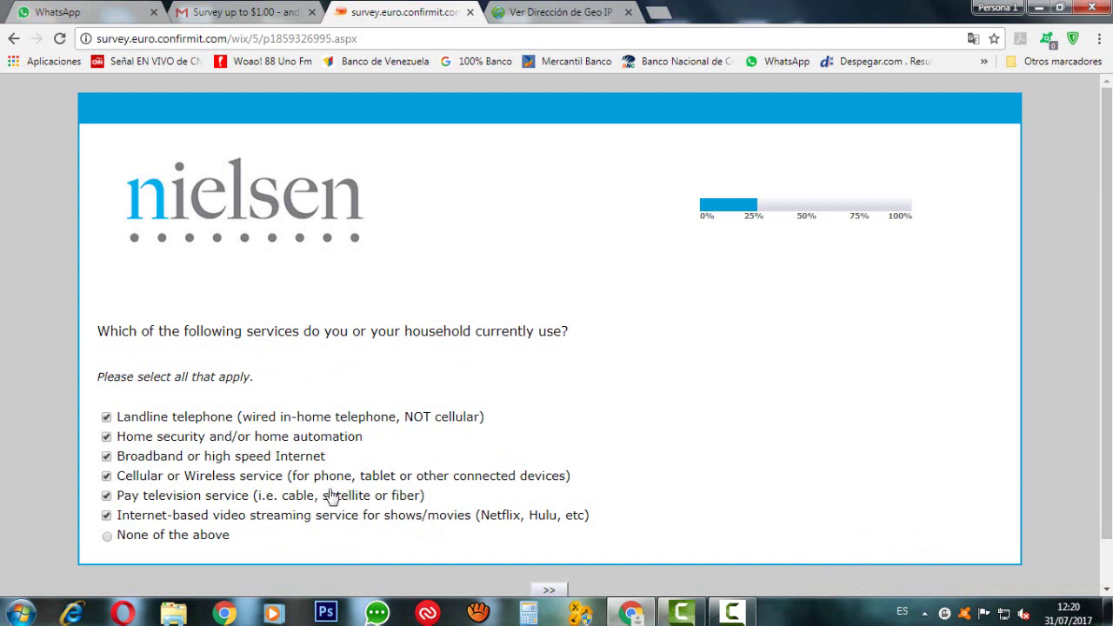
{"action": "scroll", "coordinate": [332, 492], "scroll_direction": "down", "scroll_amount": 1}
{"action": "scroll", "coordinate": [332, 491], "scroll_direction": "down", "scroll_amount": 1}
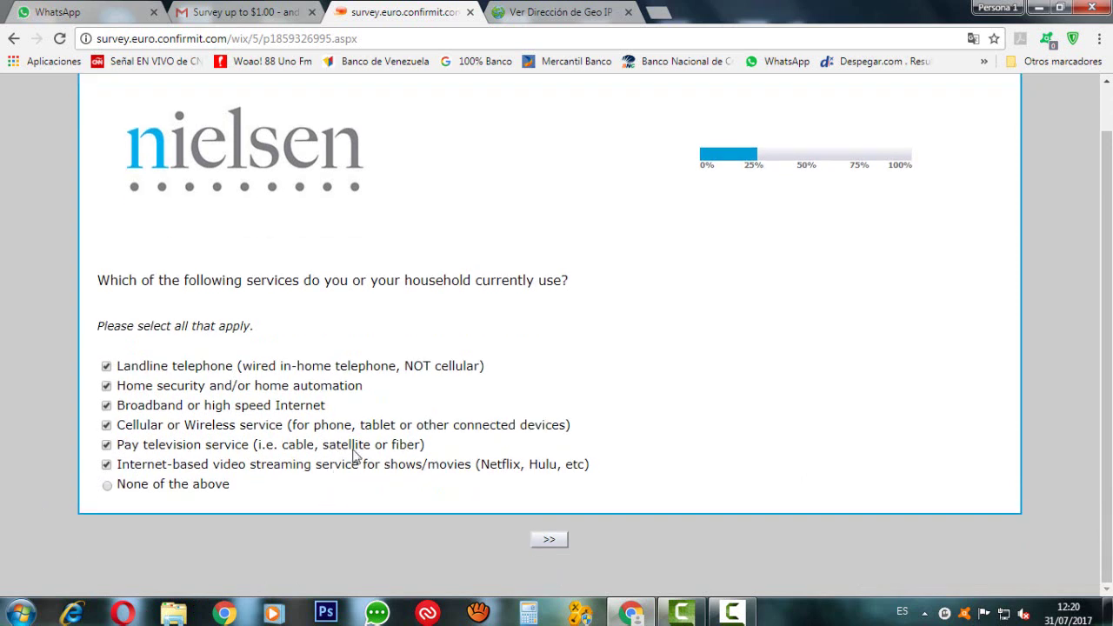
{"action": "left_click", "coordinate": [561, 541]}
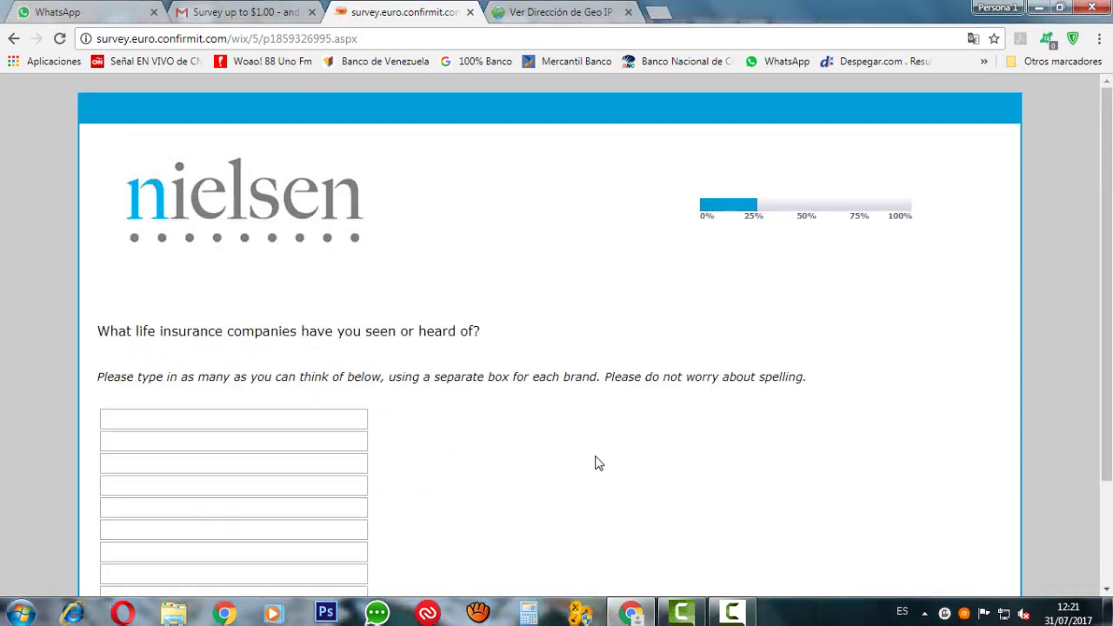
{"action": "scroll", "coordinate": [583, 439], "scroll_direction": "down", "scroll_amount": 1}
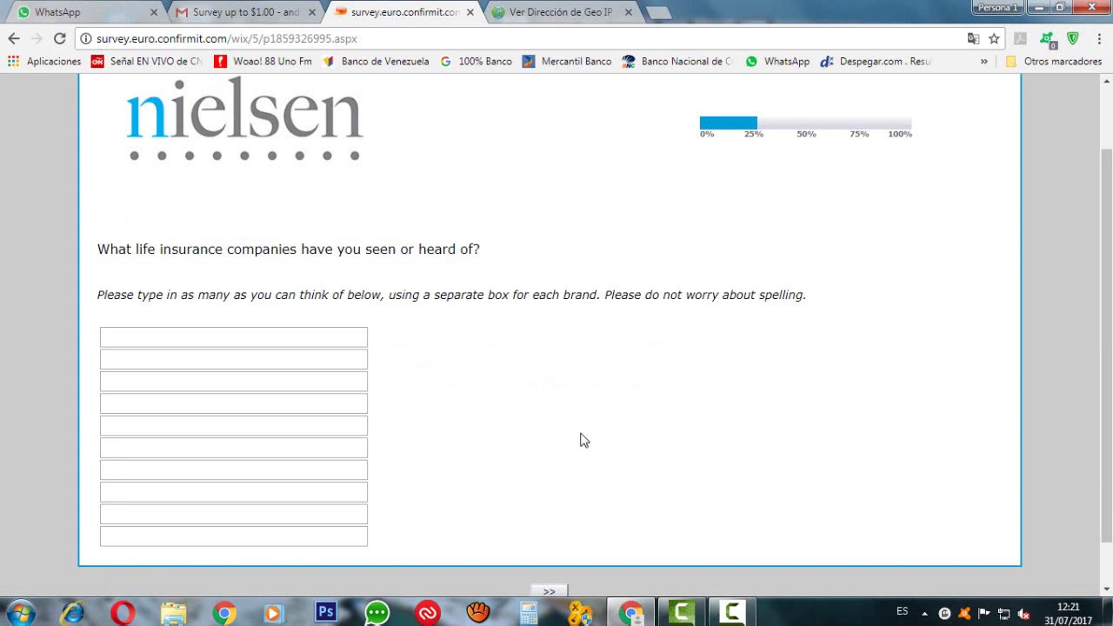
{"action": "left_click", "coordinate": [237, 346]}
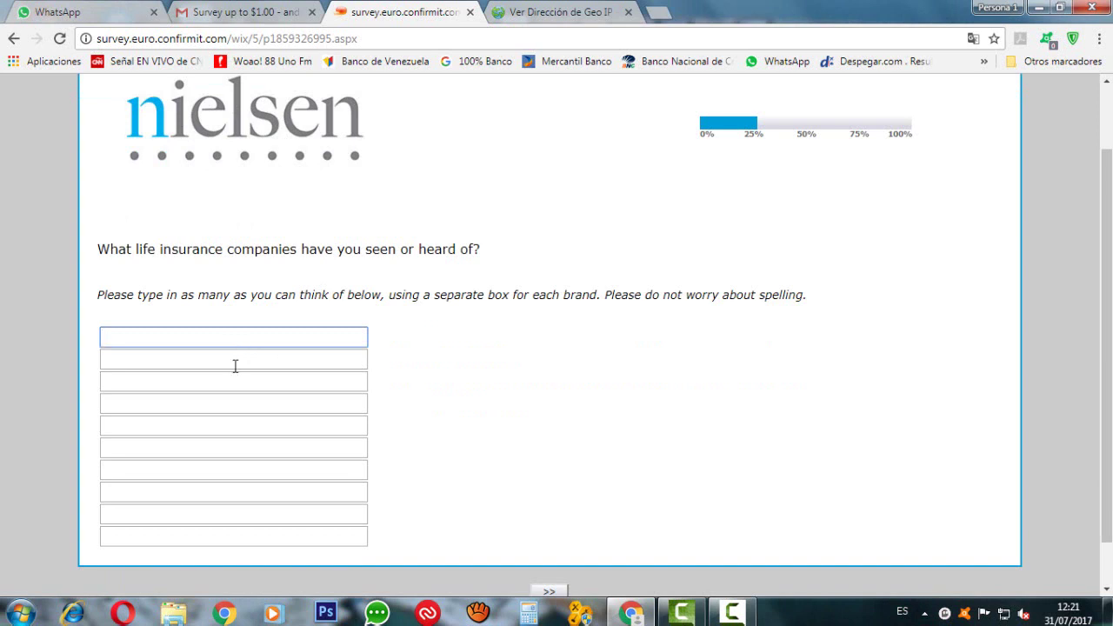
{"action": "left_click", "coordinate": [235, 366]}
{"action": "left_click", "coordinate": [236, 397]}
{"action": "left_click", "coordinate": [245, 456]}
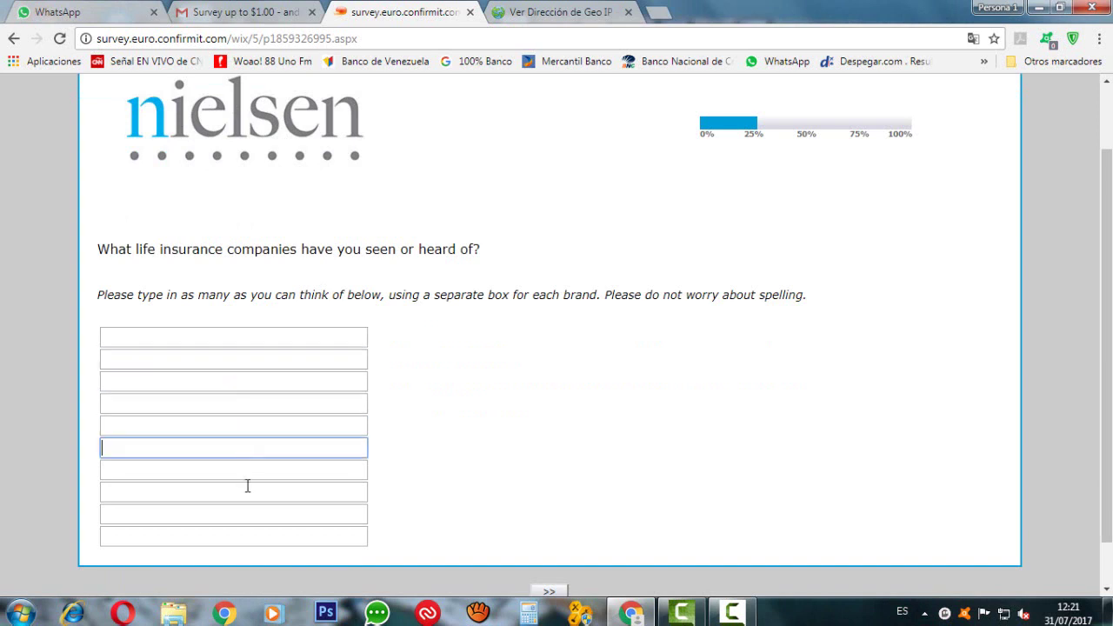
{"action": "left_click", "coordinate": [247, 493]}
{"action": "left_click", "coordinate": [251, 528]}
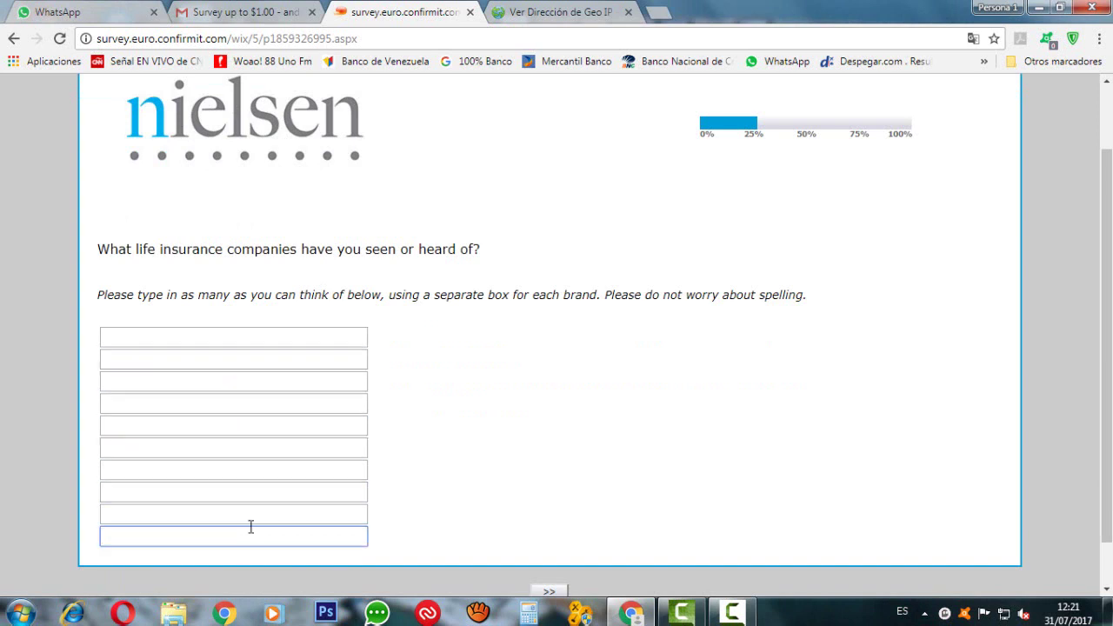
- Enter "American insurance" as the first known life insurance company and submit the answer
{"action": "left_click", "coordinate": [189, 336]}
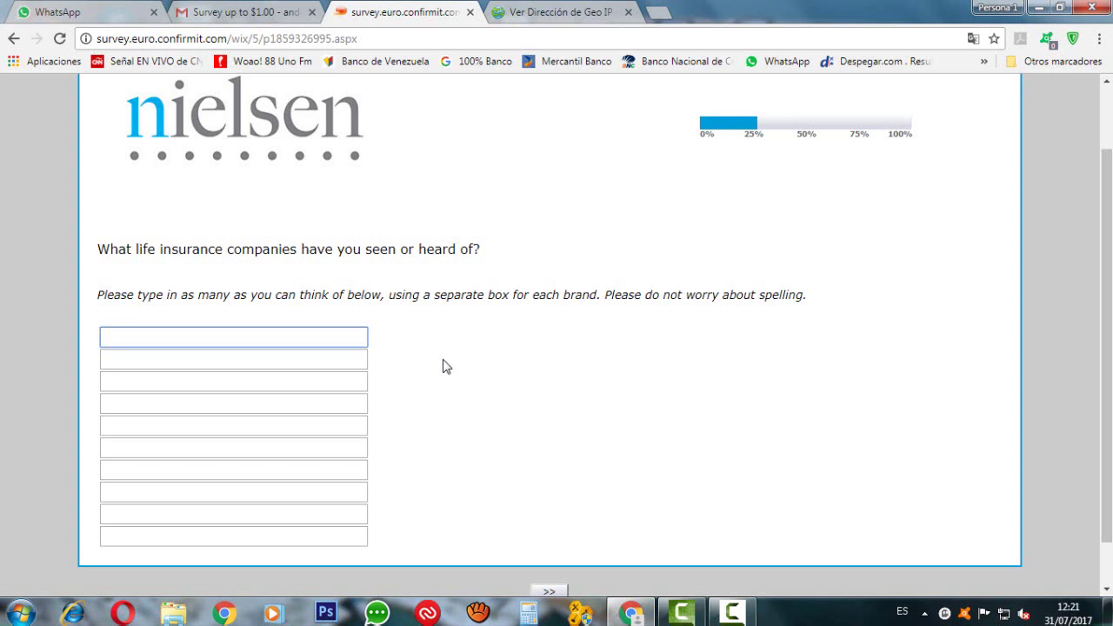
{"action": "type", "text": "American insurance"}
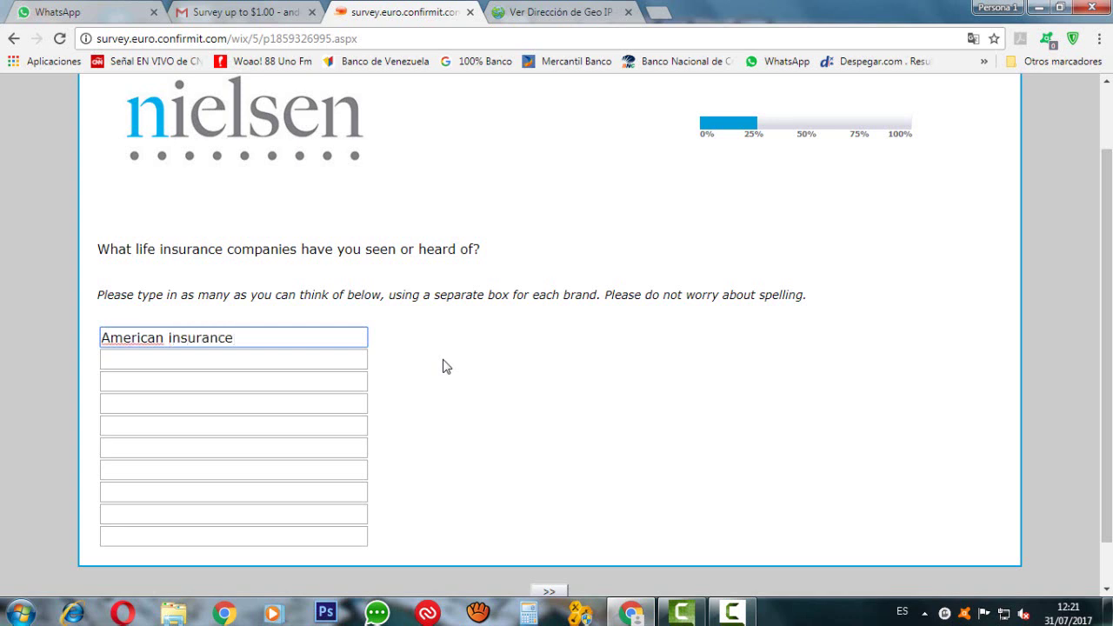
{"action": "scroll", "coordinate": [514, 360], "scroll_direction": "down", "scroll_amount": 1}
{"action": "left_click", "coordinate": [549, 540]}
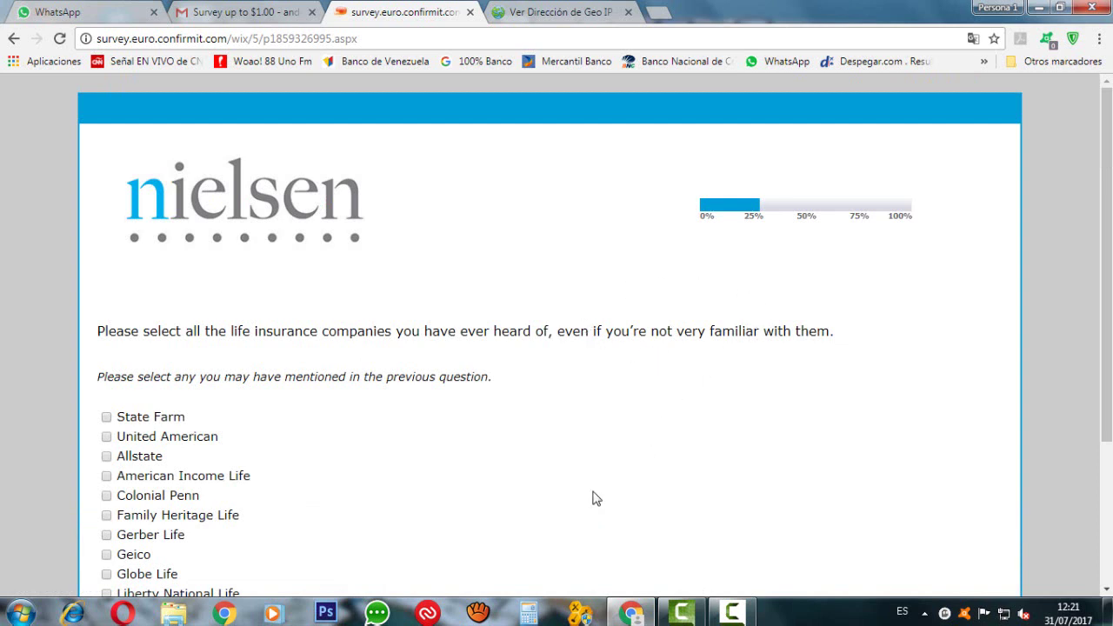
- Select Allstate as the only life insurance company heard of and submit the answer
{"action": "scroll", "coordinate": [596, 498], "scroll_direction": "down", "scroll_amount": 1}
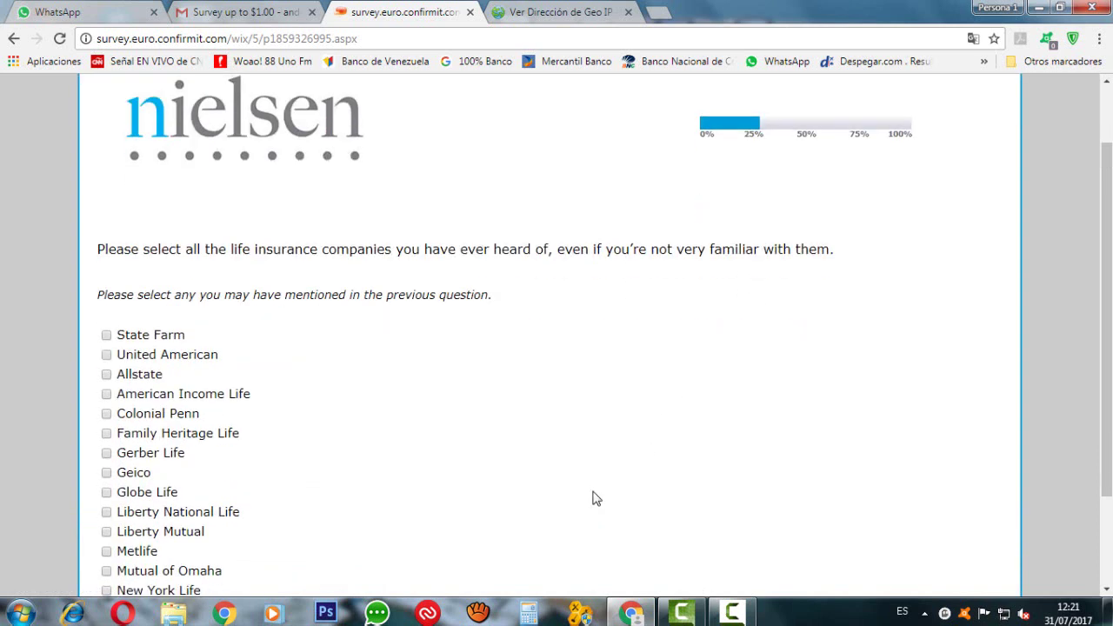
{"action": "left_click", "coordinate": [107, 375]}
{"action": "scroll", "coordinate": [588, 522], "scroll_direction": "down", "scroll_amount": 1}
{"action": "scroll", "coordinate": [589, 522], "scroll_direction": "down", "scroll_amount": 1}
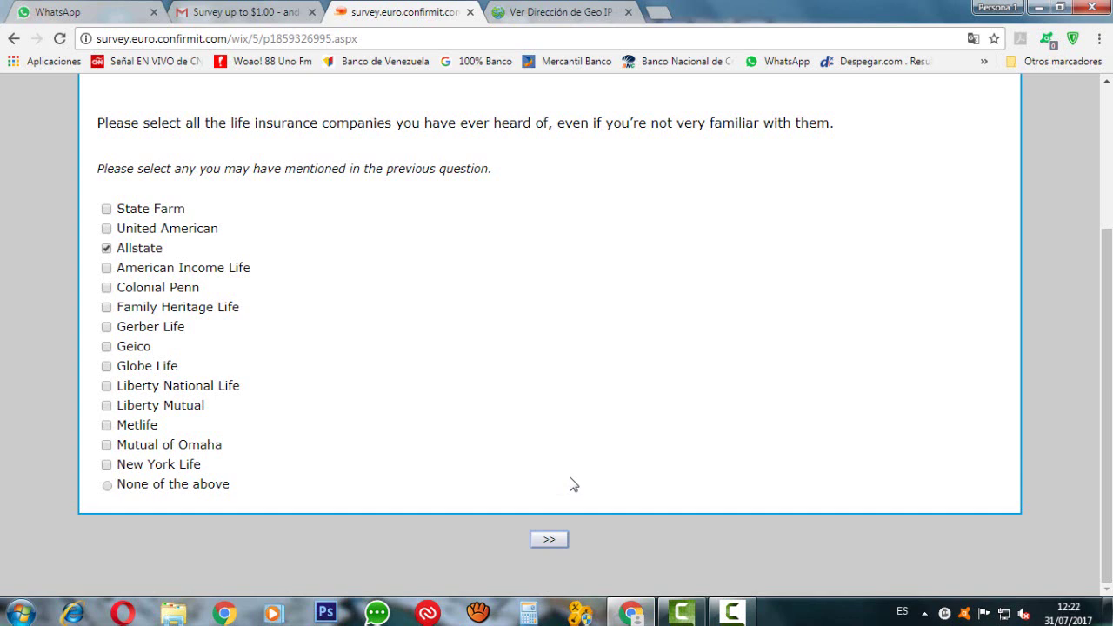
{"action": "left_click", "coordinate": [561, 541]}
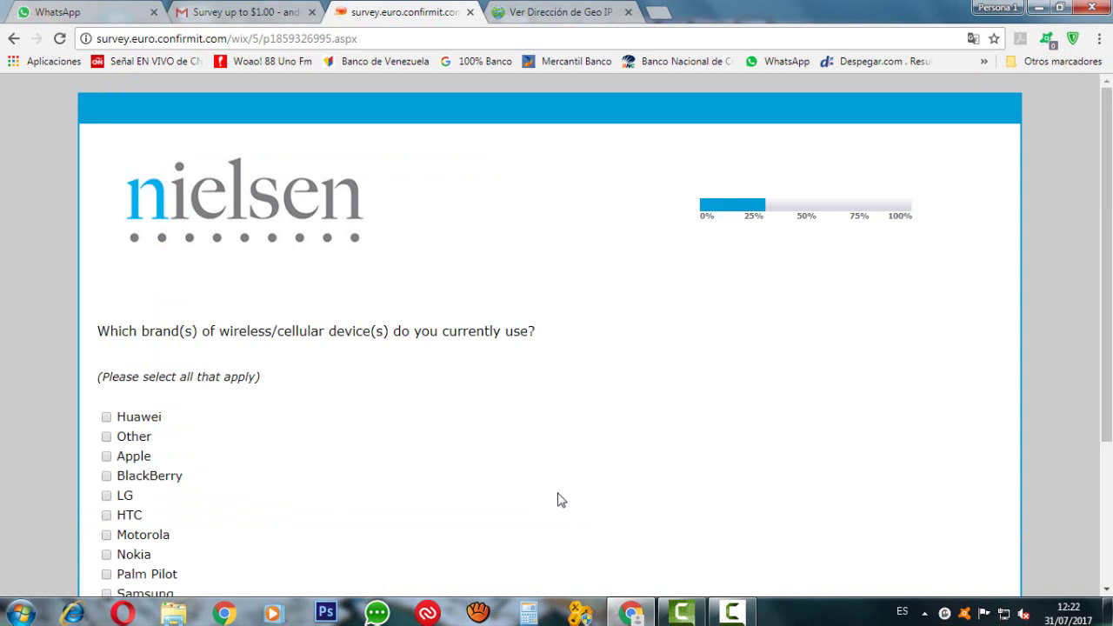
- Select HTC as the wireless/cellular device brand currently used and submit the answer
{"action": "scroll", "coordinate": [523, 471], "scroll_direction": "down", "scroll_amount": 2}
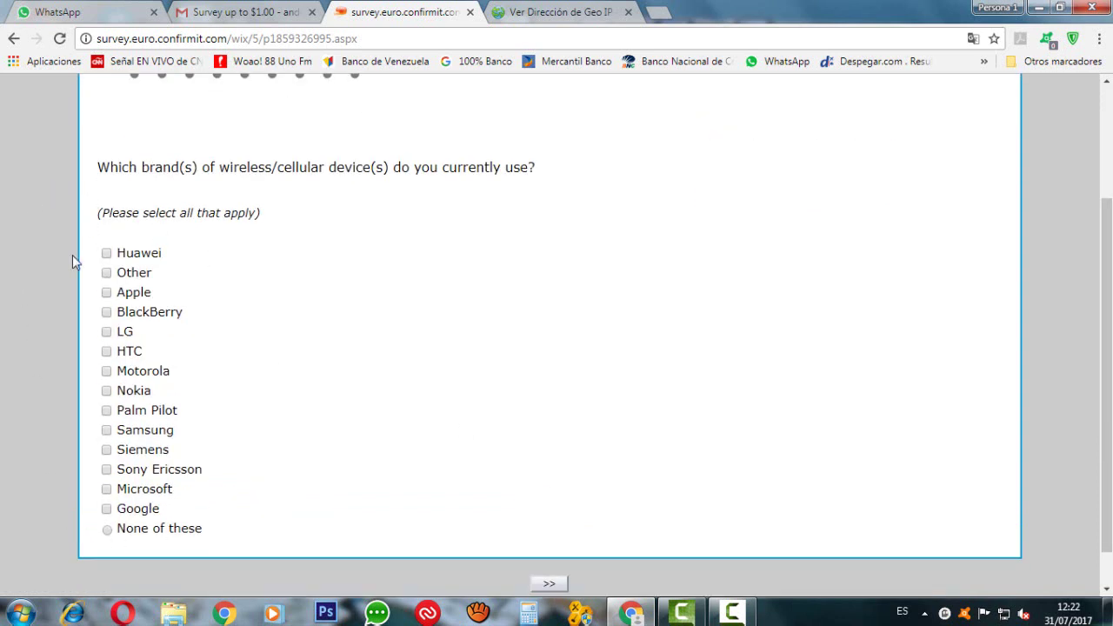
{"action": "left_click", "coordinate": [107, 353]}
{"action": "scroll", "coordinate": [417, 398], "scroll_direction": "down", "scroll_amount": 1}
{"action": "left_click", "coordinate": [555, 546]}
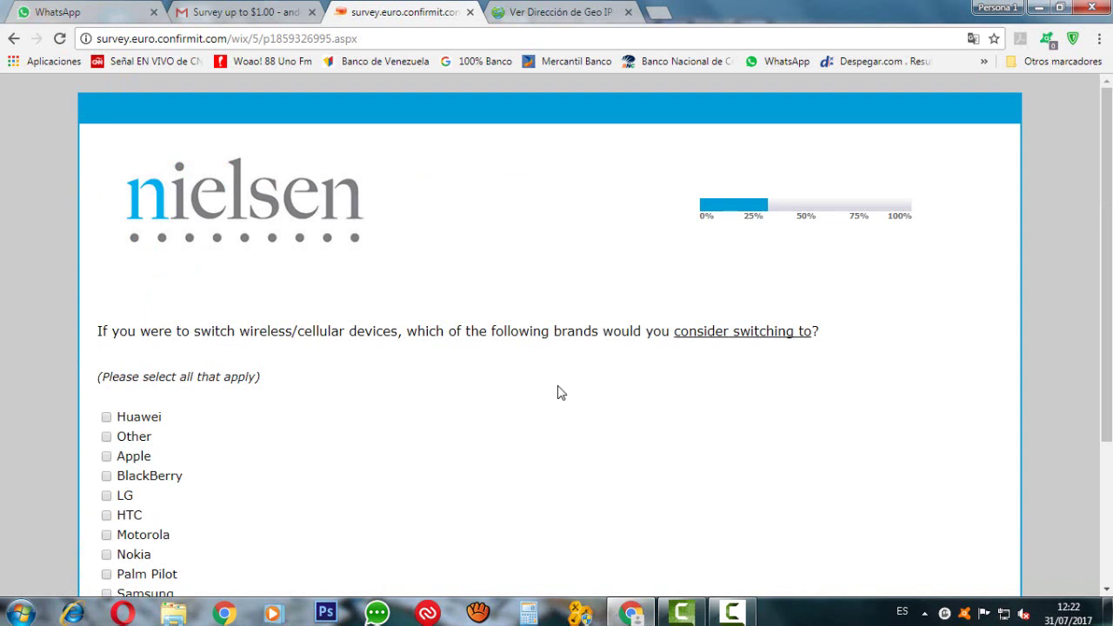
- Select Apple as the device brand to consider switching to and submit the answer
{"action": "scroll", "coordinate": [555, 392], "scroll_direction": "down", "scroll_amount": 1}
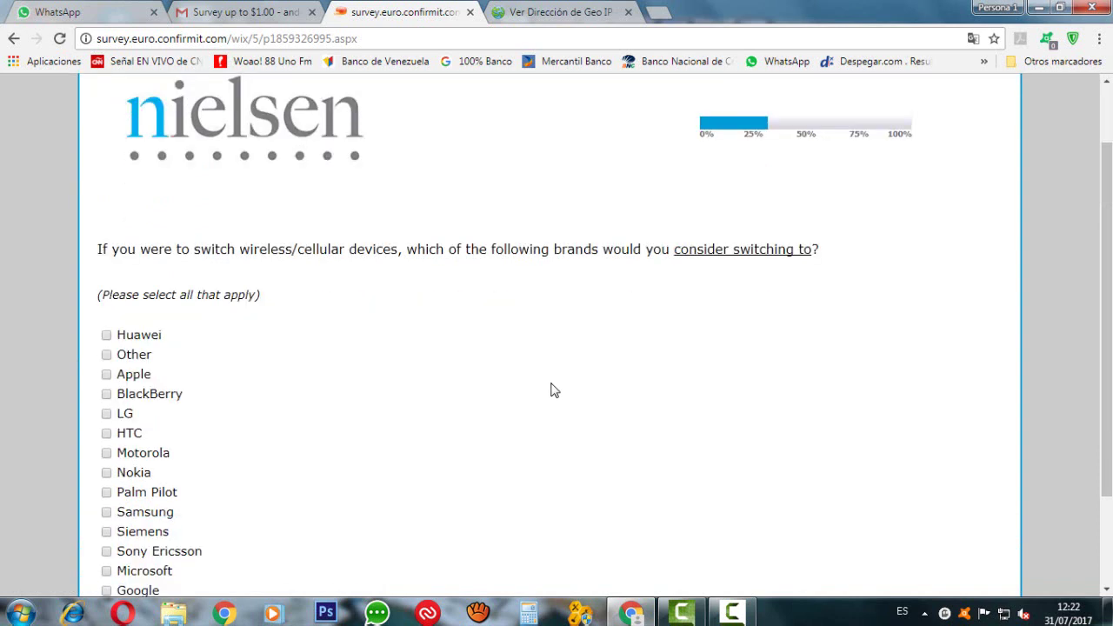
{"action": "scroll", "coordinate": [554, 391], "scroll_direction": "down", "scroll_amount": 1}
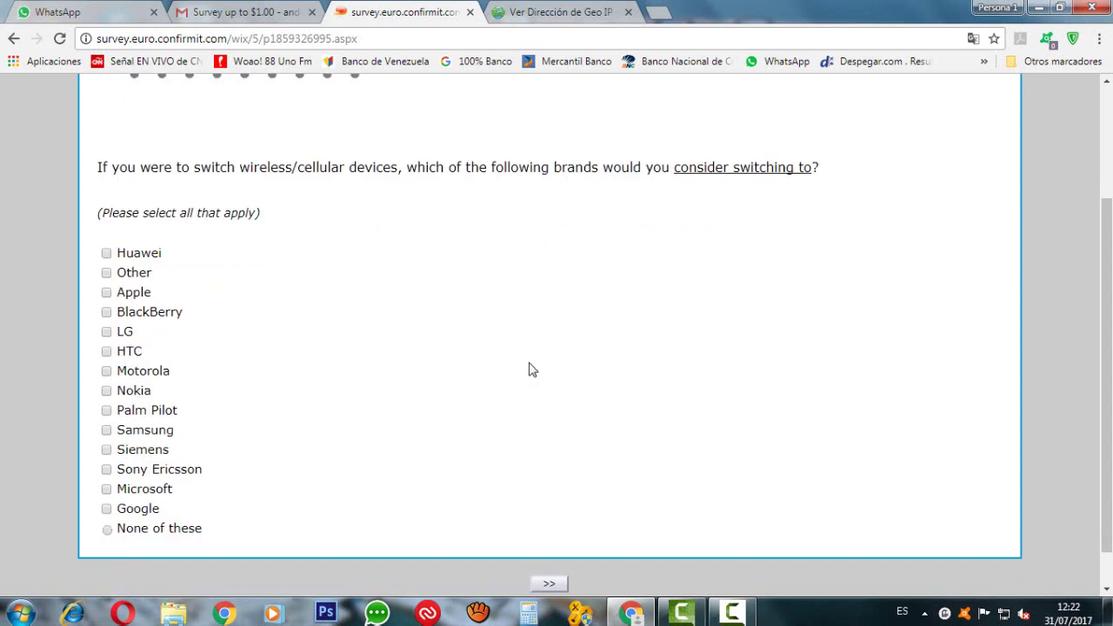
{"action": "left_click", "coordinate": [106, 293]}
{"action": "scroll", "coordinate": [414, 363], "scroll_direction": "down", "scroll_amount": 1}
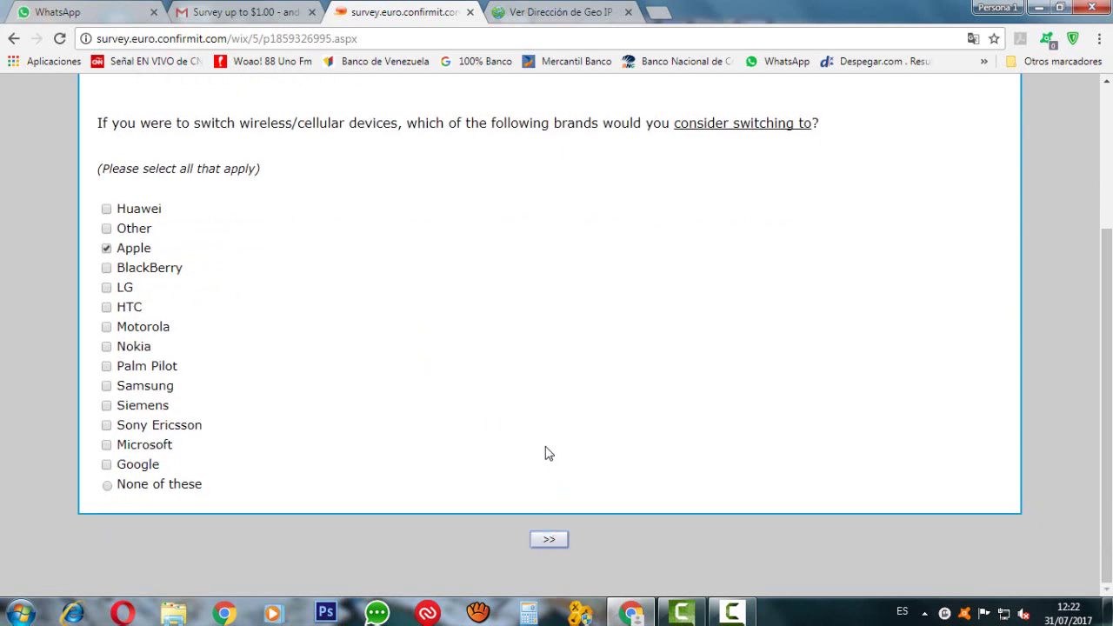
{"action": "left_click", "coordinate": [549, 541]}
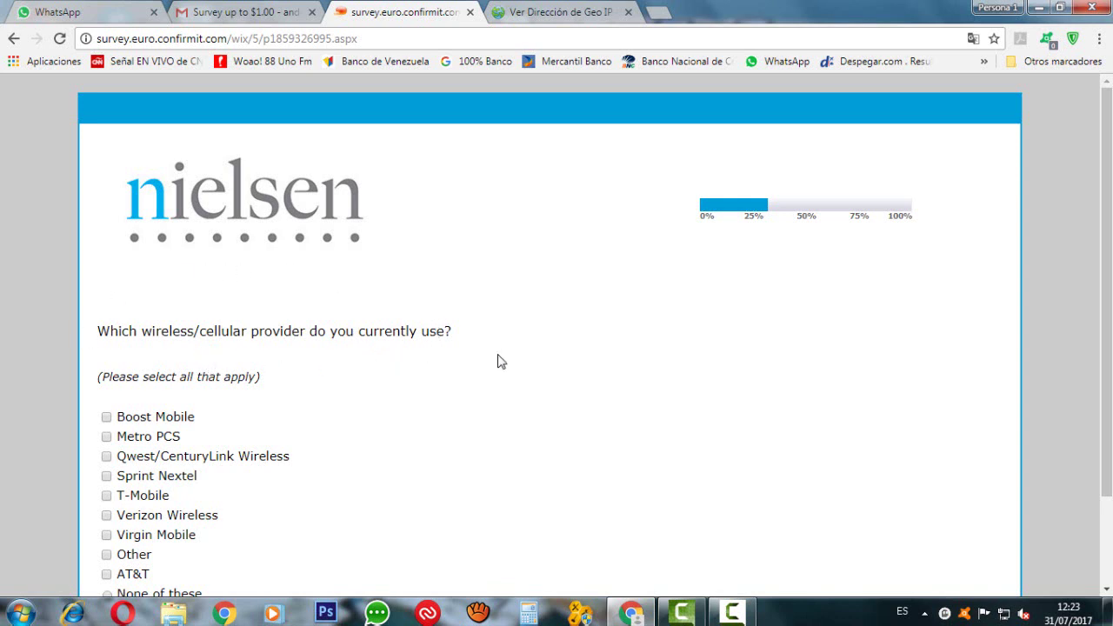
- Select Verizon Wireless as the wireless/cellular provider currently used and submit the answer
{"action": "scroll", "coordinate": [501, 361], "scroll_direction": "down", "scroll_amount": 1}
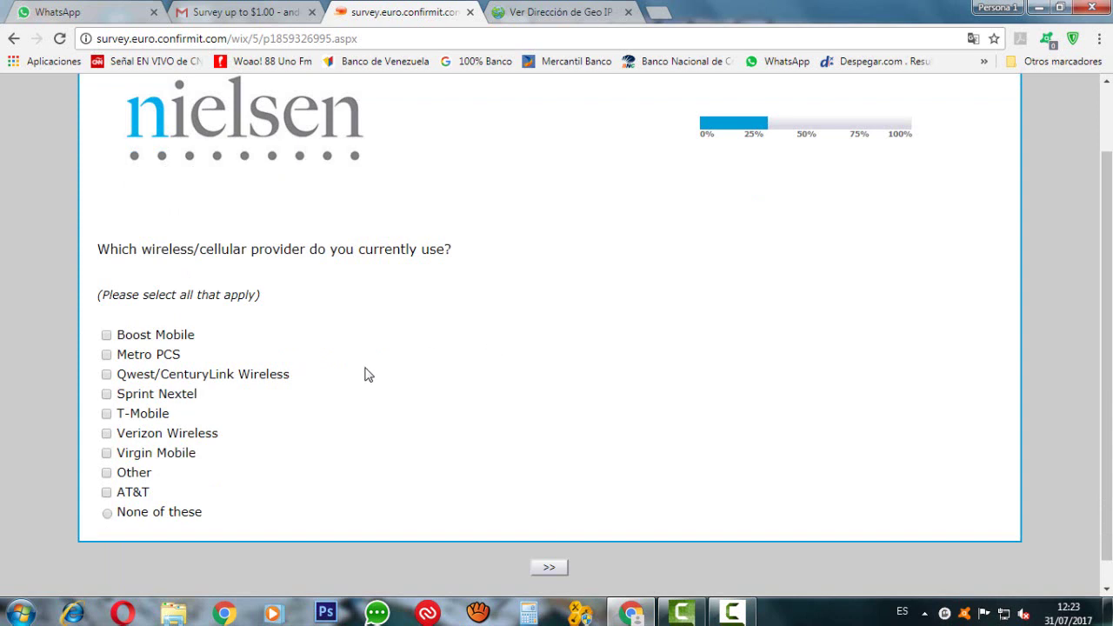
{"action": "left_click", "coordinate": [107, 434]}
{"action": "left_click", "coordinate": [543, 562]}
{"action": "left_click", "coordinate": [545, 568]}
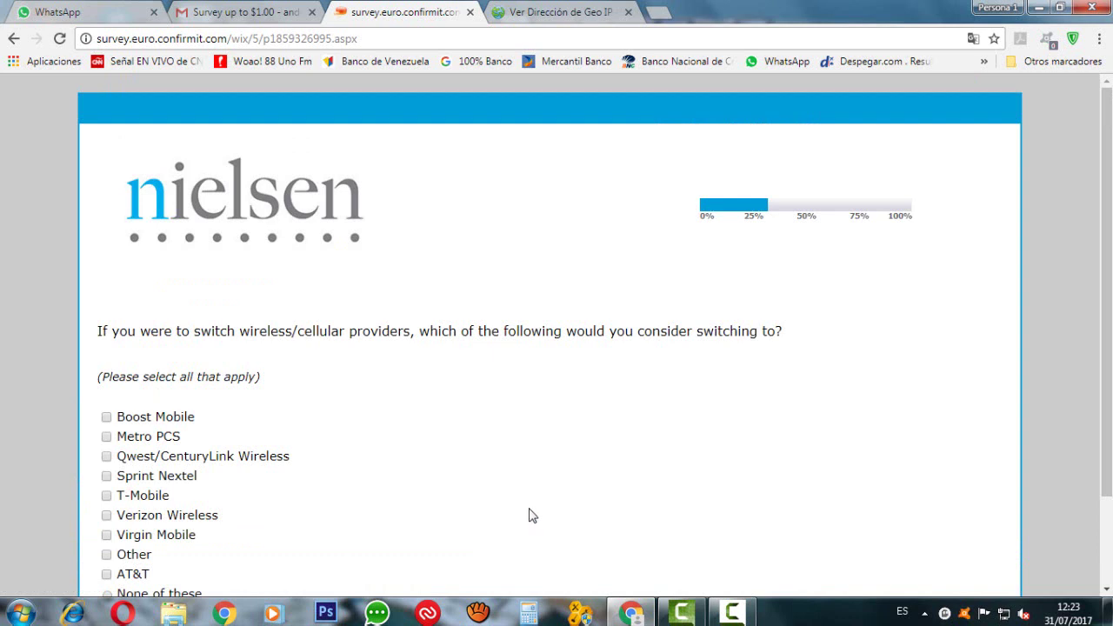
- Translate the provider-switching question into Spanish, select AT&T as the provider to consider, and submit the answer
{"action": "left_click", "coordinate": [973, 39]}
{"action": "left_click", "coordinate": [892, 104]}
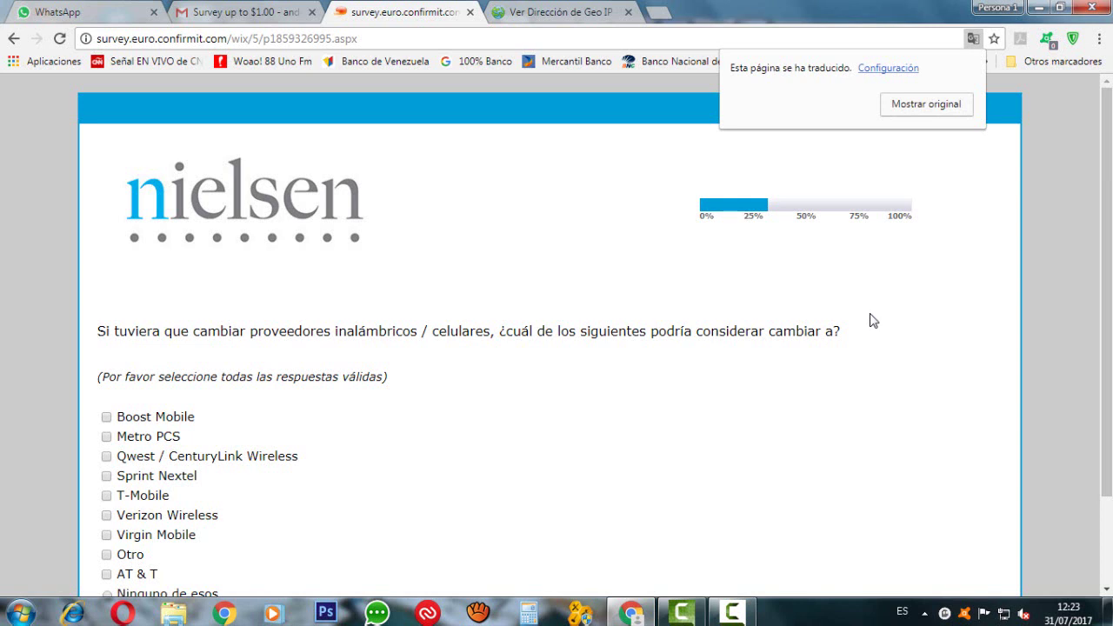
{"action": "scroll", "coordinate": [874, 320], "scroll_direction": "down", "scroll_amount": 2}
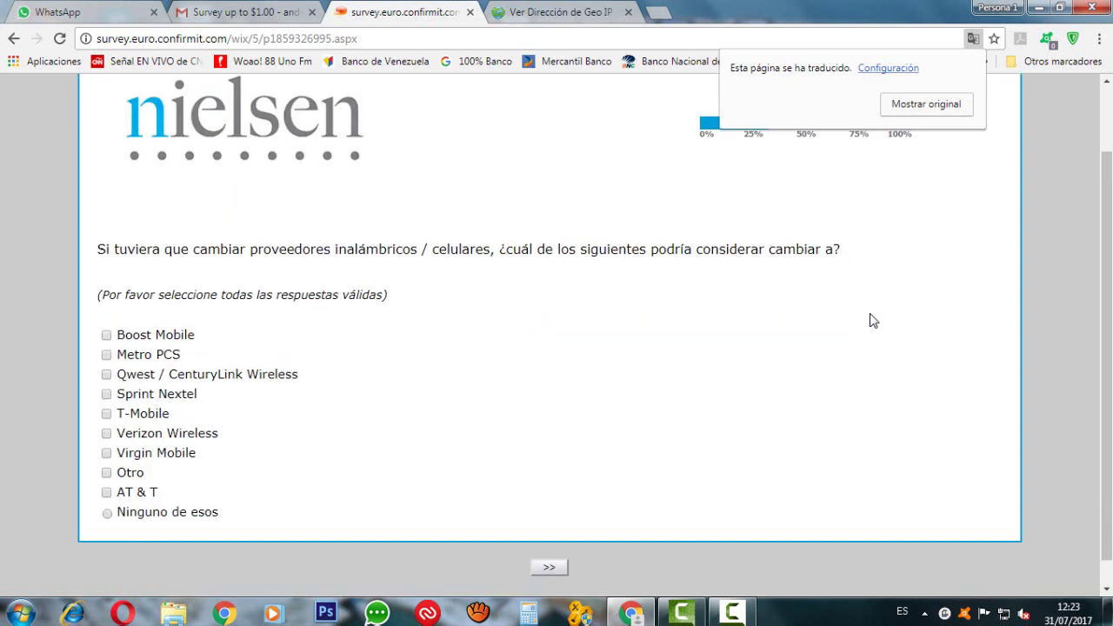
{"action": "left_click", "coordinate": [108, 493]}
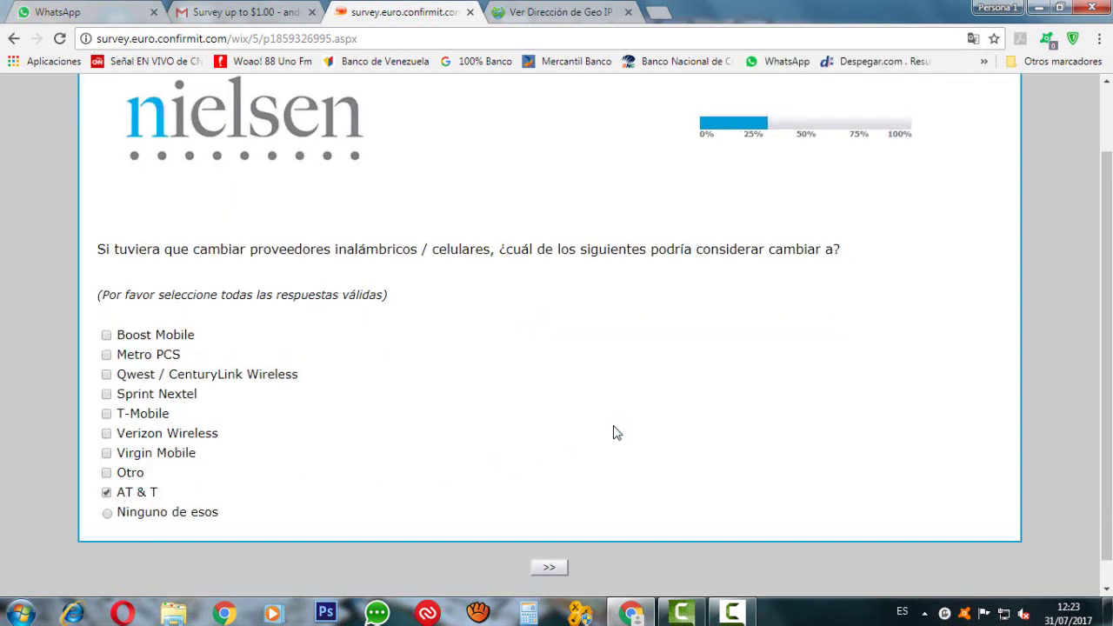
{"action": "scroll", "coordinate": [613, 433], "scroll_direction": "down", "scroll_amount": 1}
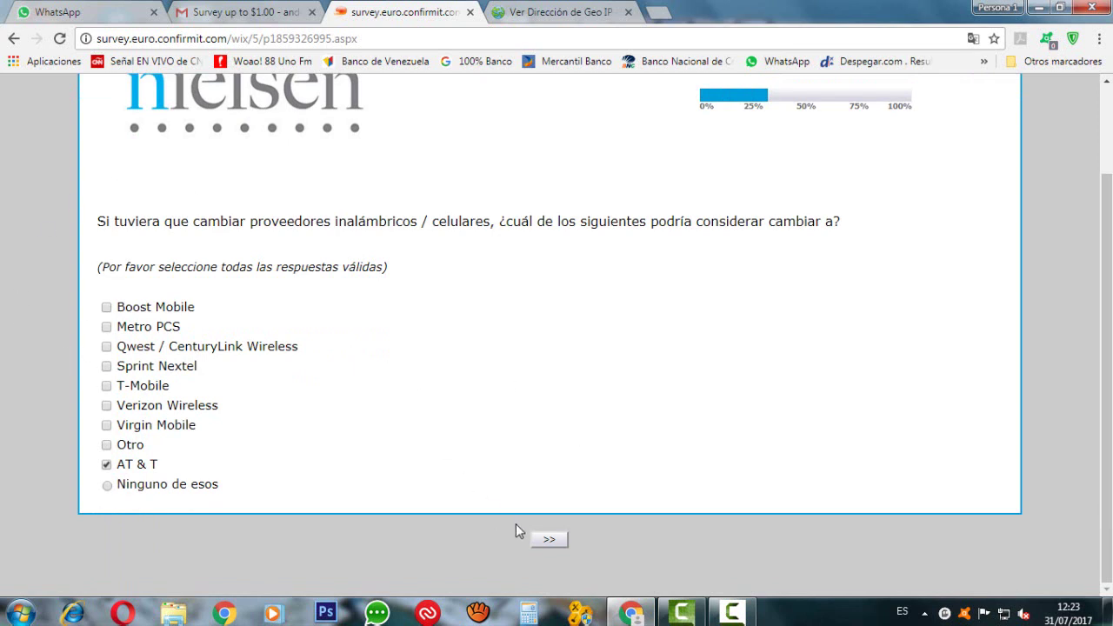
{"action": "left_click", "coordinate": [545, 540]}
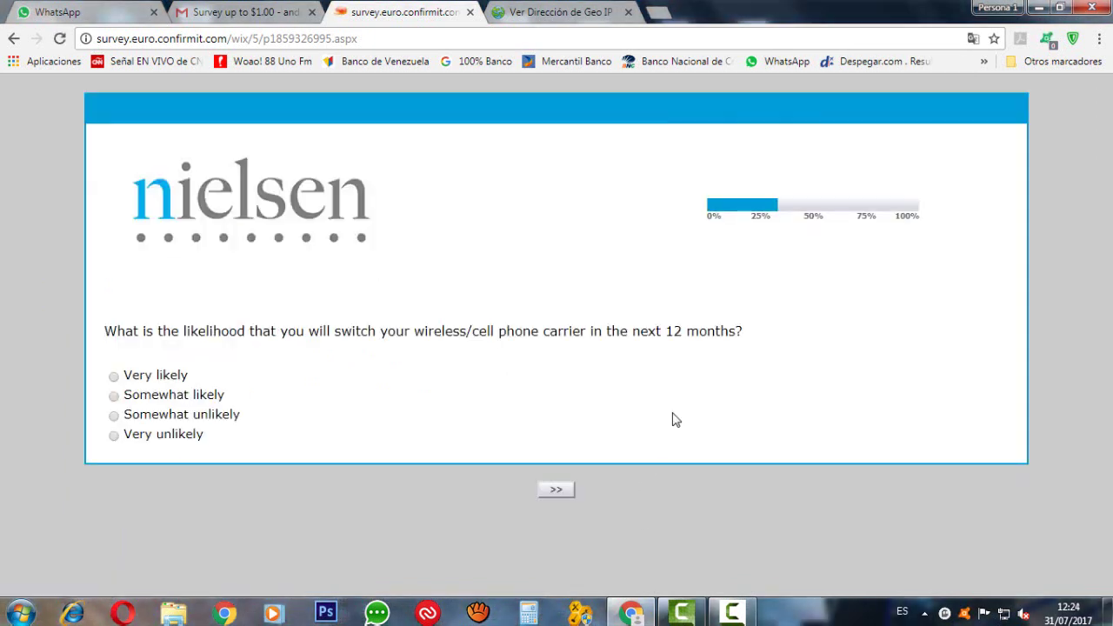
- Translate the carrier-switching likelihood question into Spanish and submit "Muy probable" (very likely) as the answer
{"action": "left_click", "coordinate": [974, 39]}
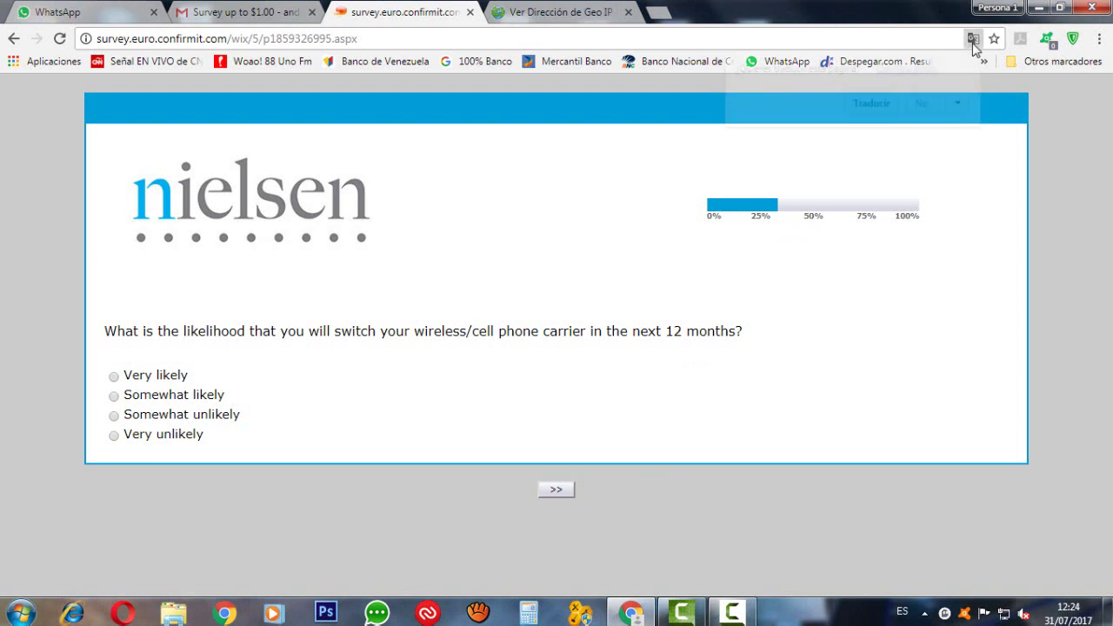
{"action": "left_click", "coordinate": [872, 104]}
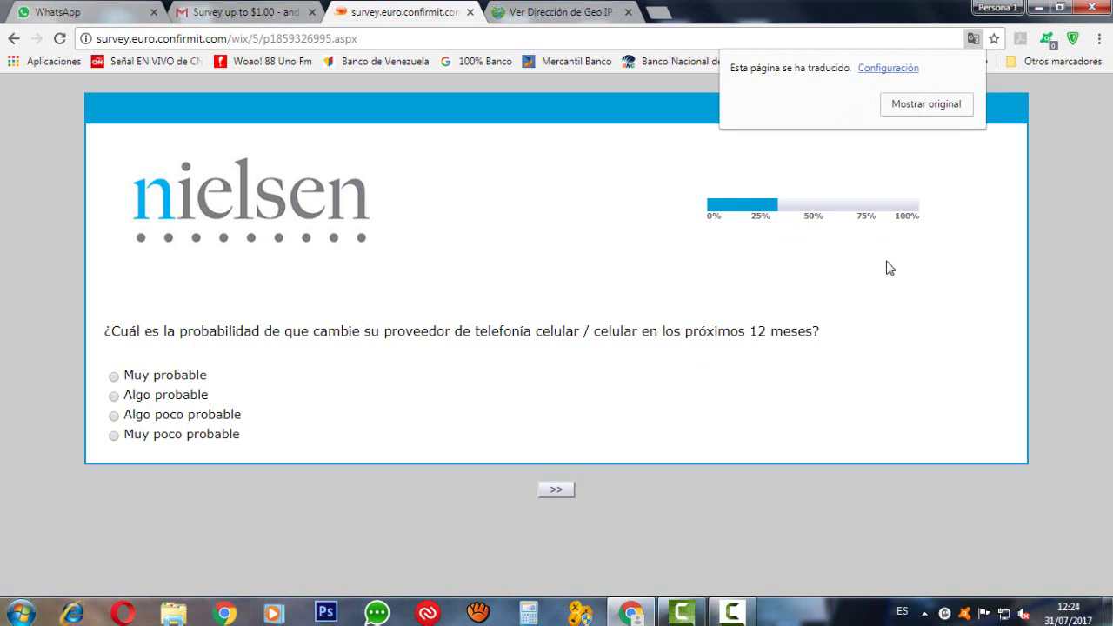
{"action": "left_click", "coordinate": [114, 377]}
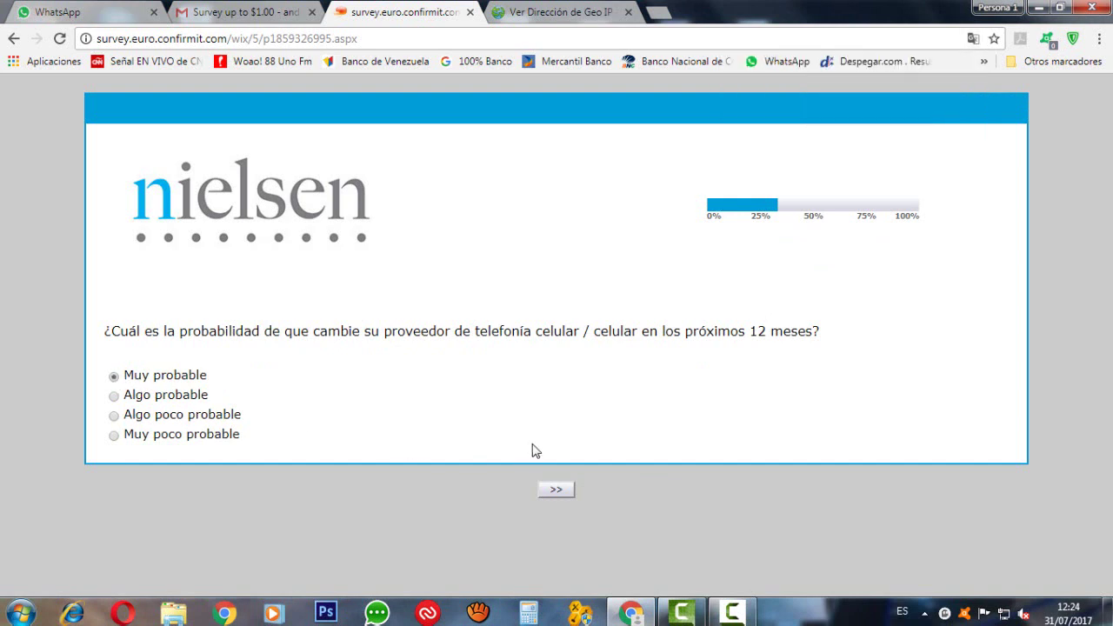
{"action": "left_click", "coordinate": [558, 491]}
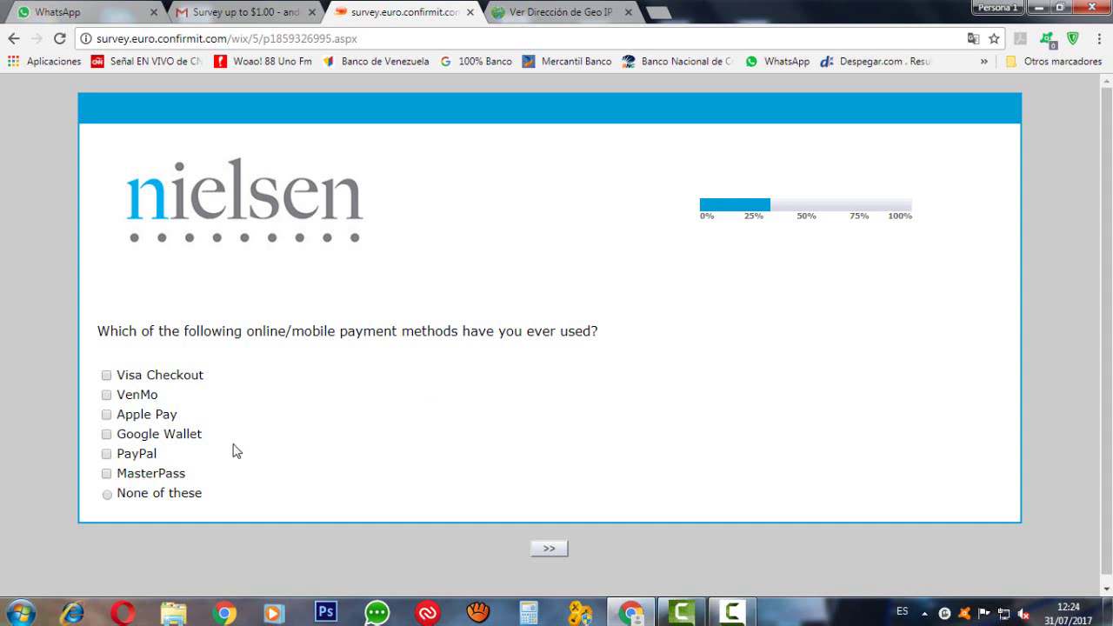
- Select PayPal and Visa Checkout as the online/mobile payment methods ever used and submit the answer
{"action": "left_click", "coordinate": [107, 454]}
{"action": "left_click", "coordinate": [105, 377]}
{"action": "left_click", "coordinate": [558, 548]}
{"action": "left_click", "coordinate": [542, 555]}
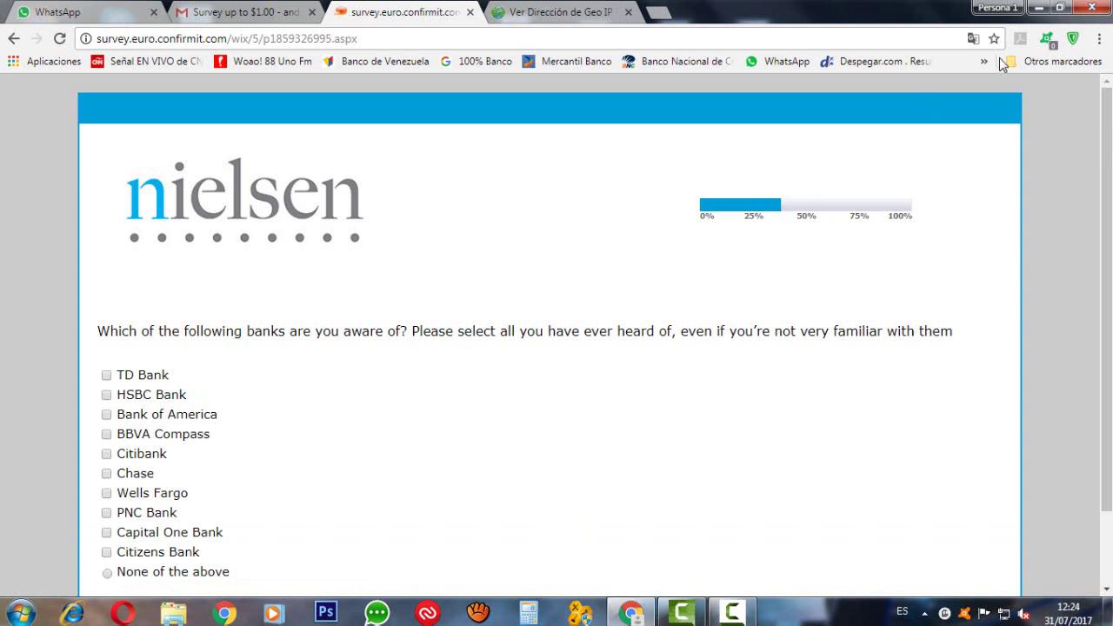
- Translate the bank awareness question into Spanish to read it, and restore the original English text
{"action": "left_click", "coordinate": [973, 38]}
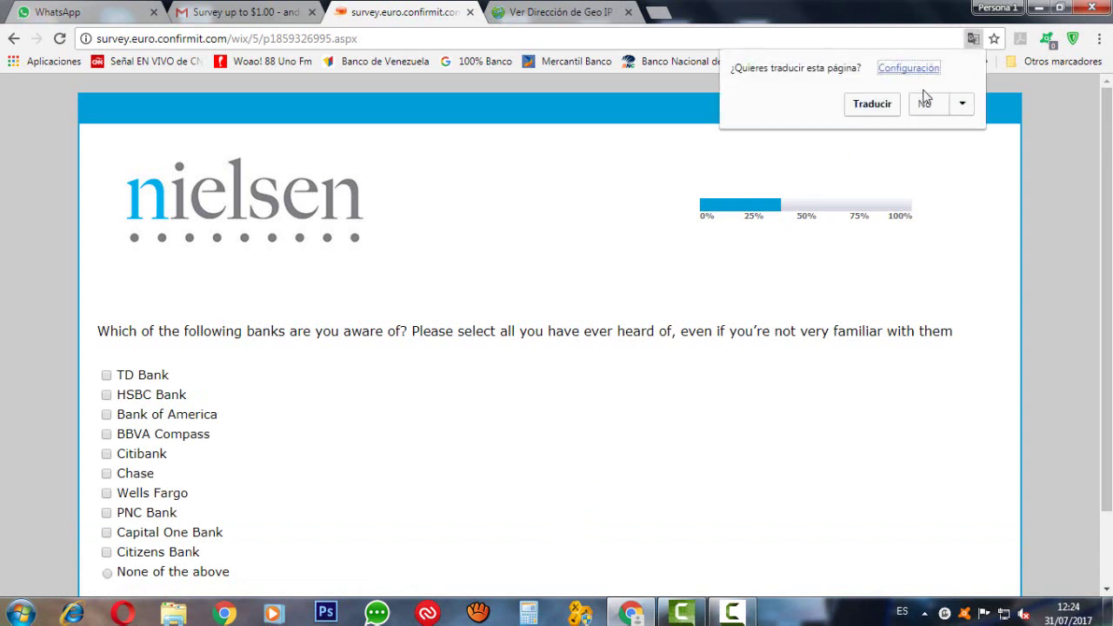
{"action": "left_click", "coordinate": [872, 104]}
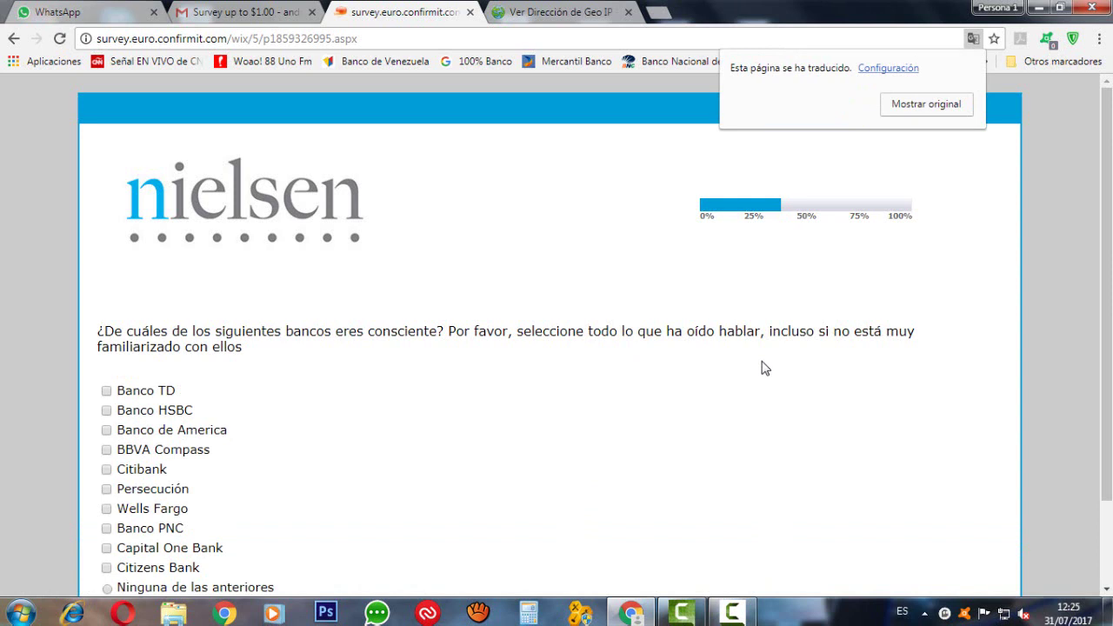
{"action": "left_click", "coordinate": [925, 111]}
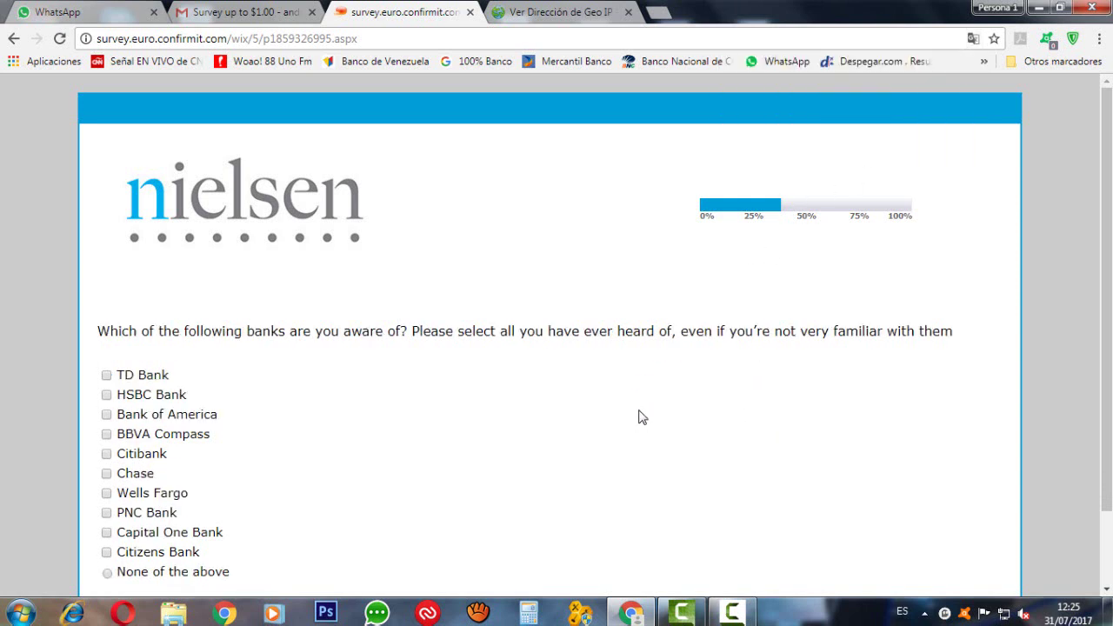
- Submit HSBC Bank, Bank of America, Citibank and Wells Fargo as known banks, and Bank of America as the NBA's official banking partner
{"action": "left_click", "coordinate": [107, 416]}
{"action": "left_click", "coordinate": [107, 454]}
{"action": "left_click", "coordinate": [107, 494]}
{"action": "scroll", "coordinate": [296, 480], "scroll_direction": "down", "scroll_amount": 2}
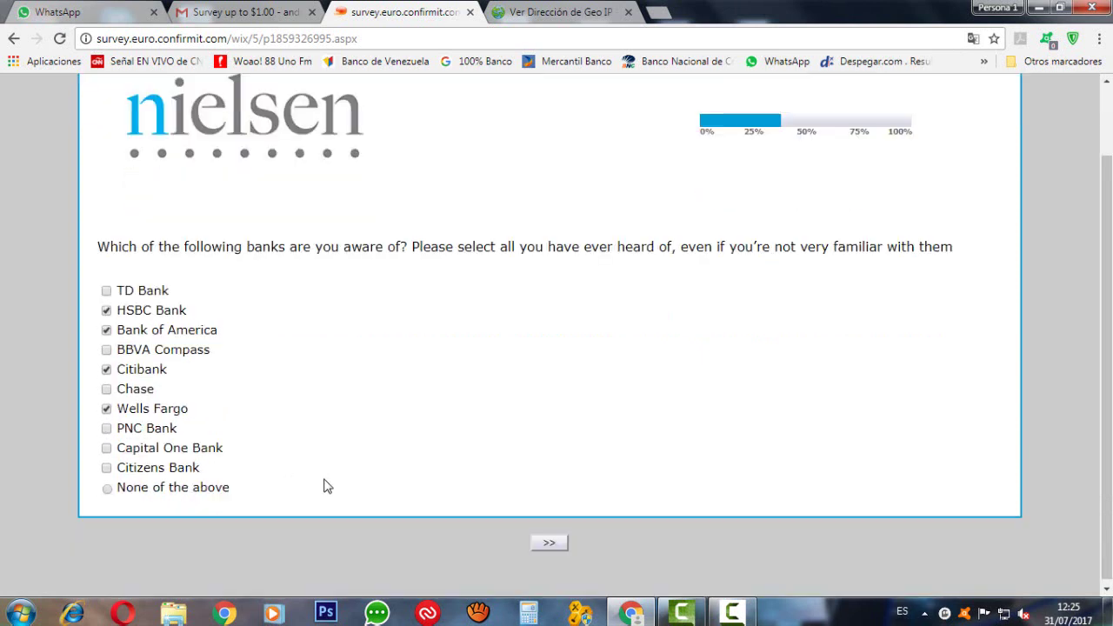
{"action": "left_click", "coordinate": [546, 542]}
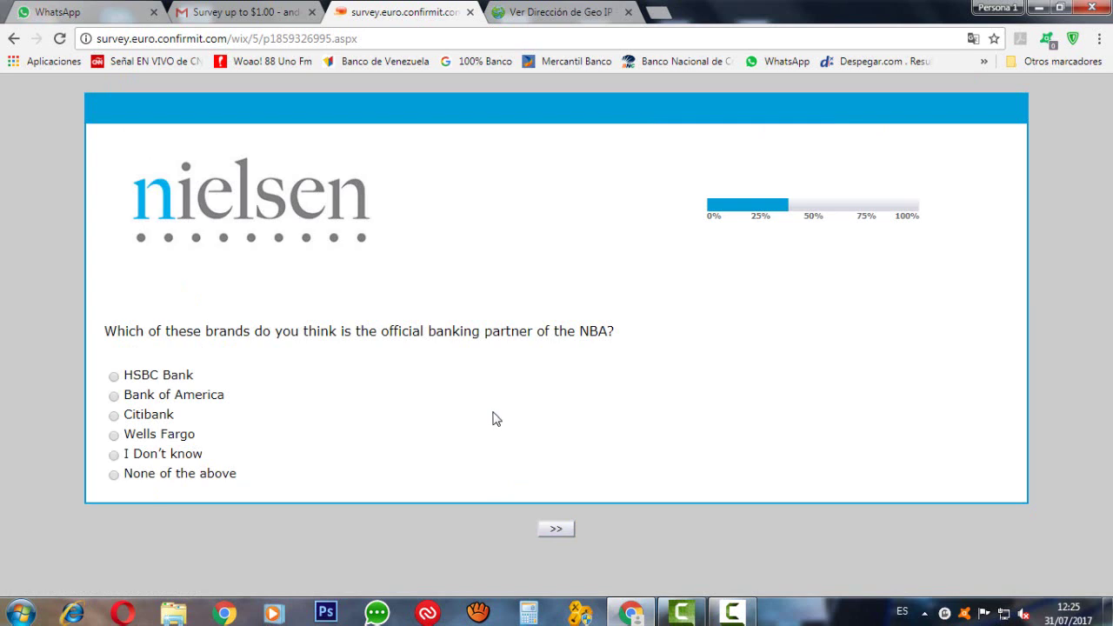
{"action": "left_click", "coordinate": [114, 397]}
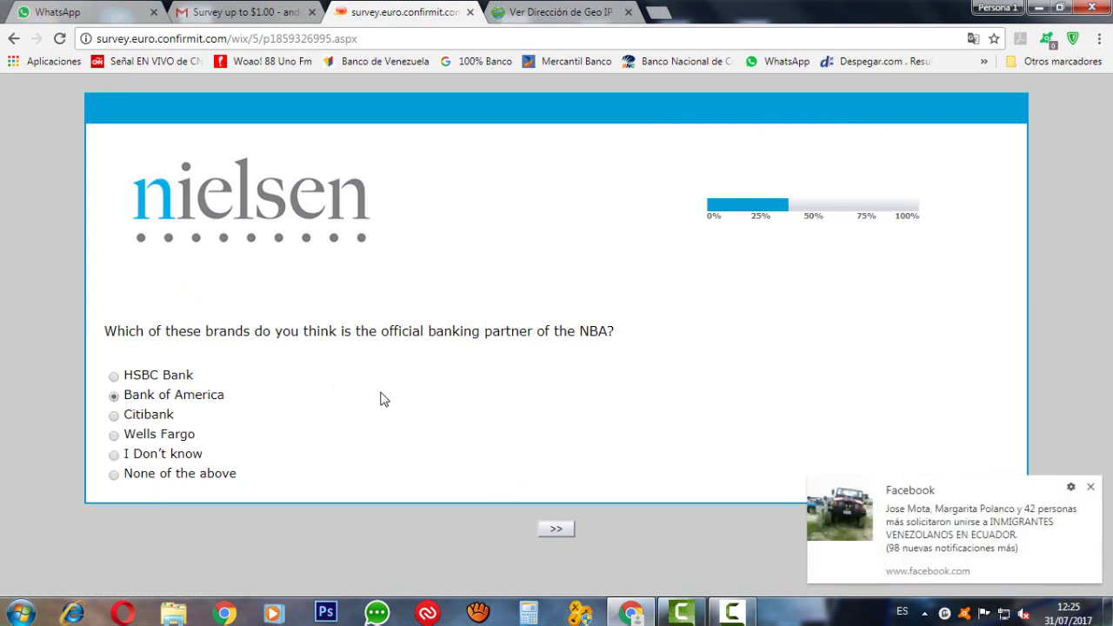
{"action": "left_click", "coordinate": [553, 529]}
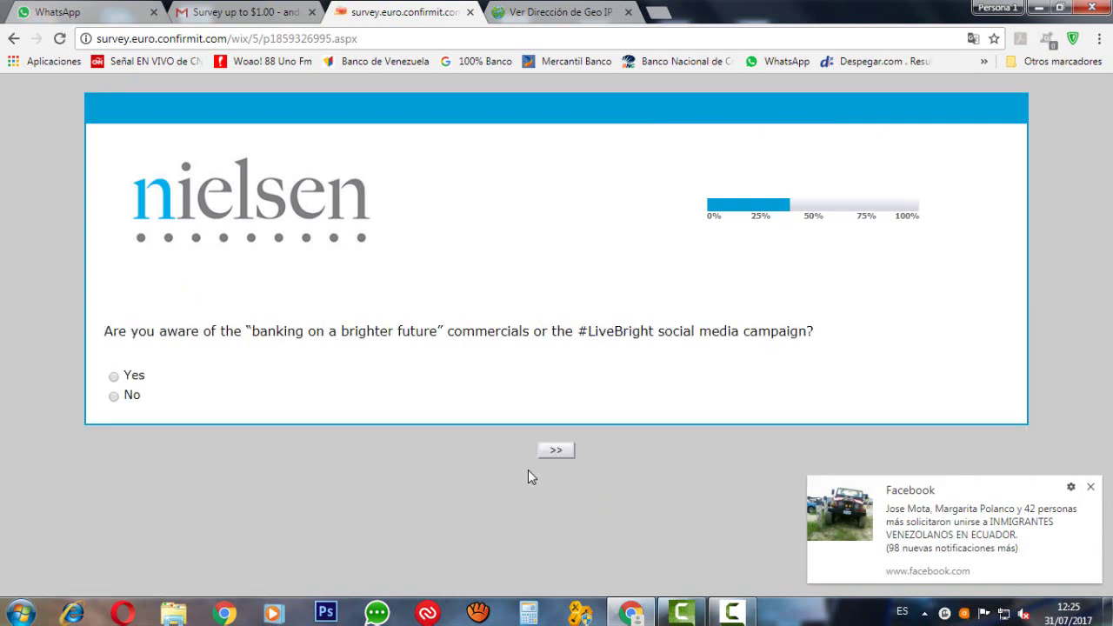
- Translate the #LiveBright campaign awareness question into Spanish and submit "Sí" (yes) as the answer
{"action": "left_click", "coordinate": [974, 38]}
{"action": "left_click", "coordinate": [872, 103]}
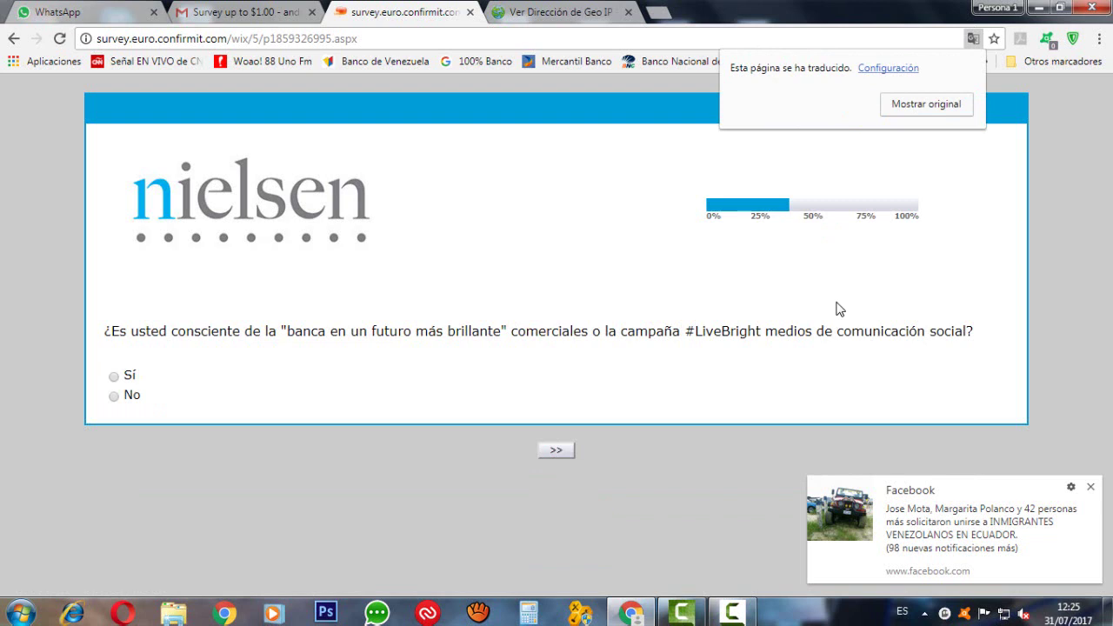
{"action": "left_click", "coordinate": [114, 376]}
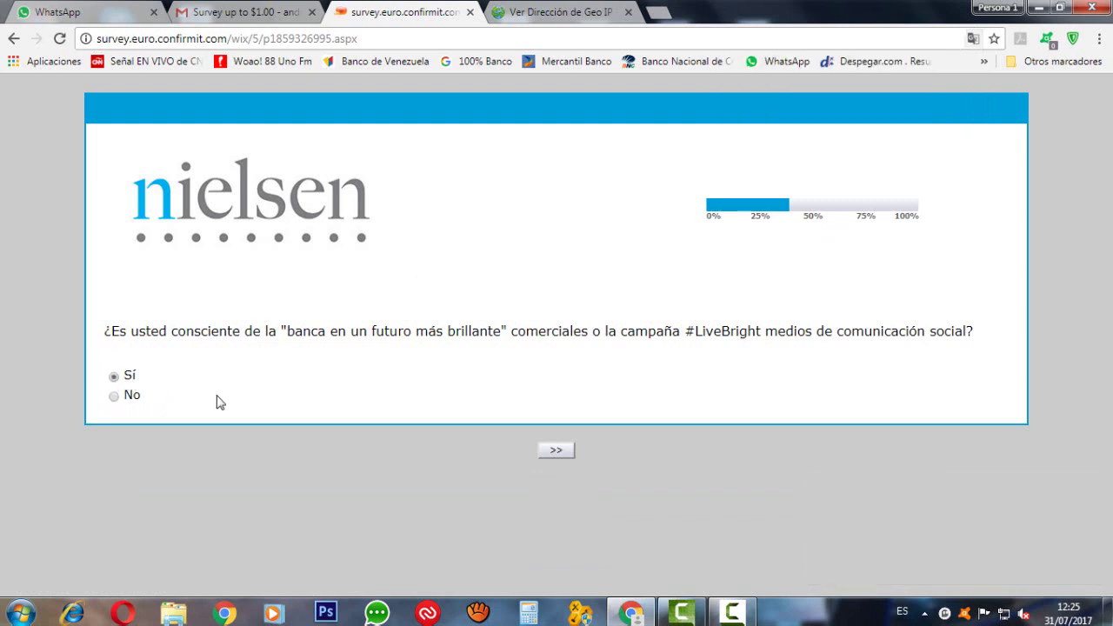
{"action": "left_click", "coordinate": [563, 452]}
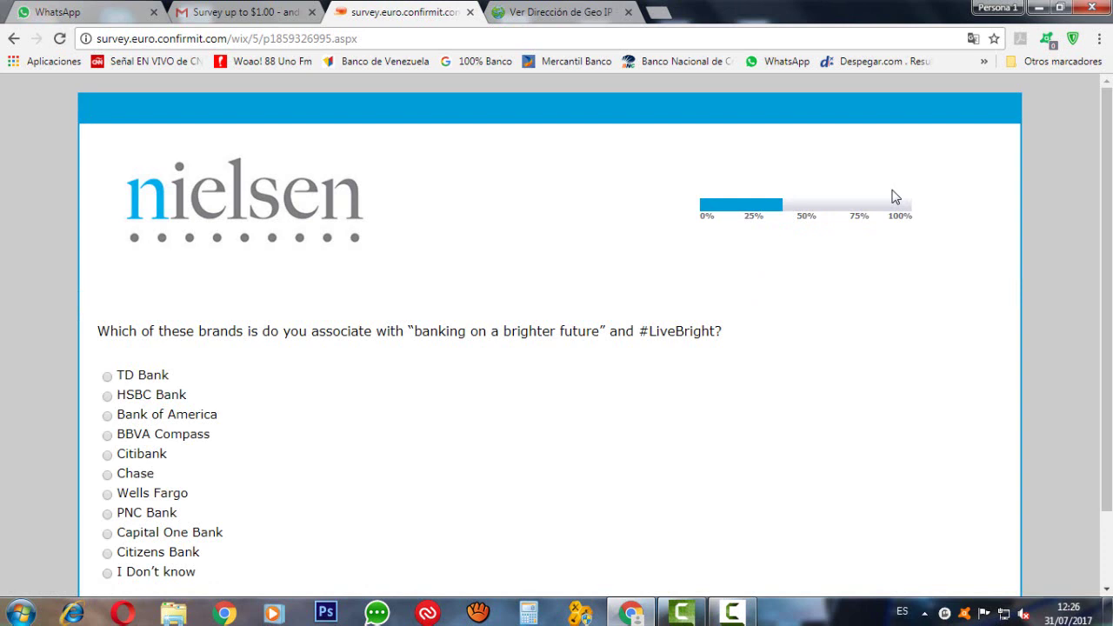
- Translate the #LiveBright brand association question into Spanish, select Bank of America, and submit the answer
{"action": "left_click", "coordinate": [972, 40]}
{"action": "left_click", "coordinate": [866, 108]}
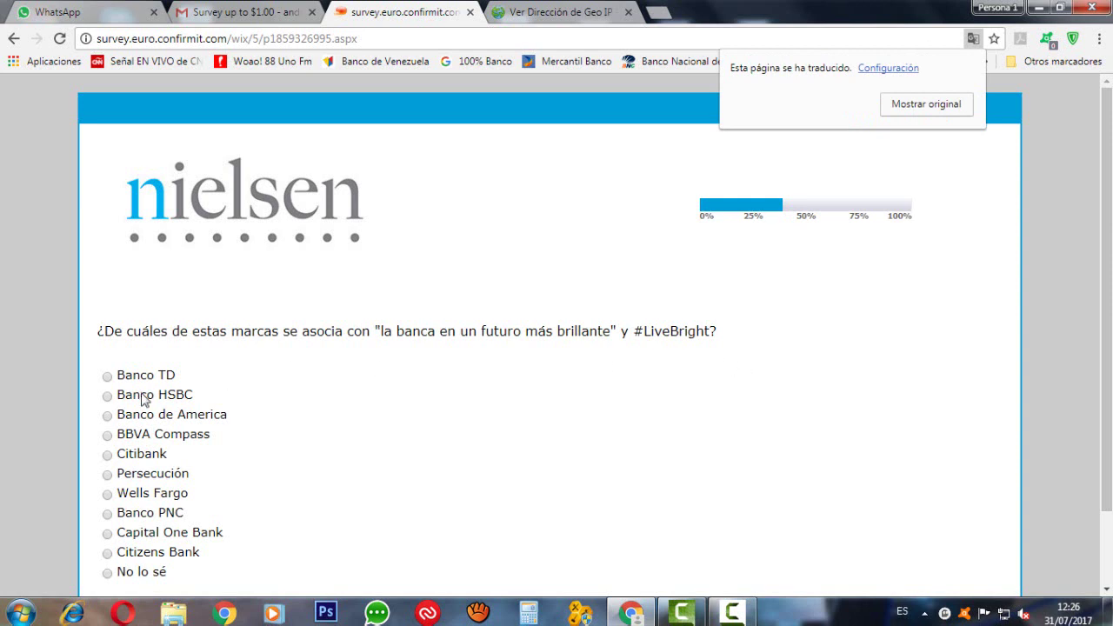
{"action": "left_click", "coordinate": [107, 417]}
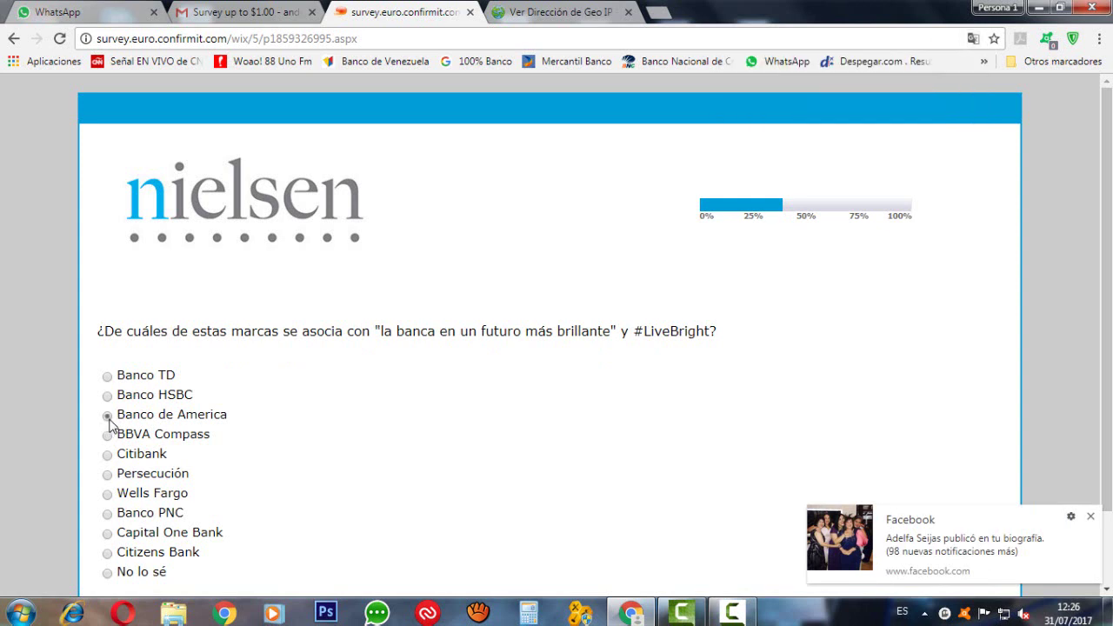
{"action": "scroll", "coordinate": [500, 494], "scroll_direction": "down", "scroll_amount": 1}
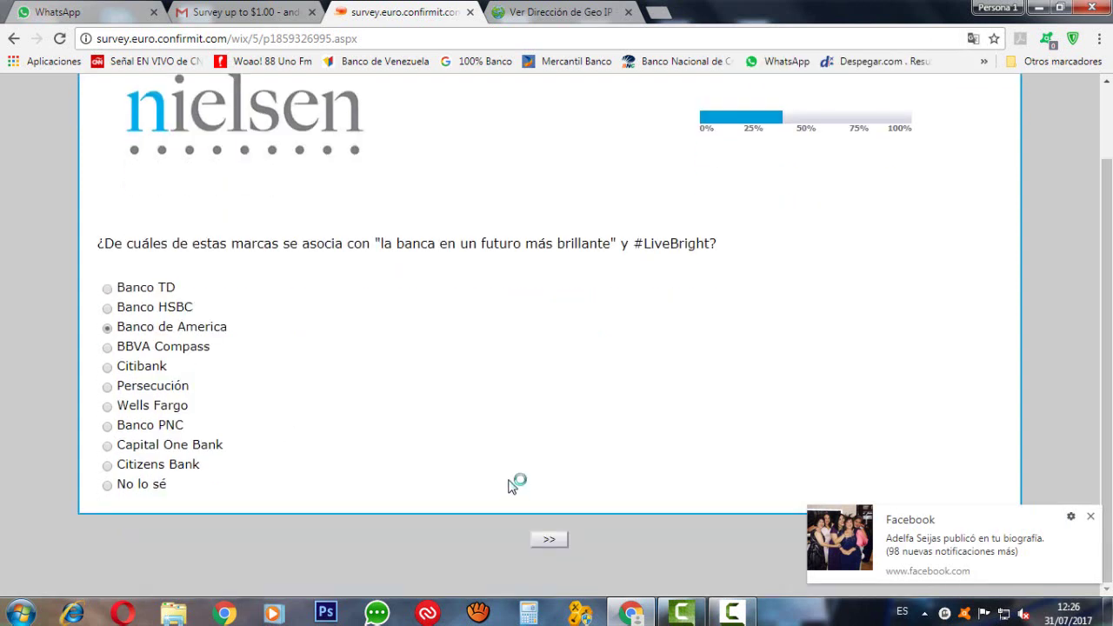
{"action": "left_click", "coordinate": [549, 540]}
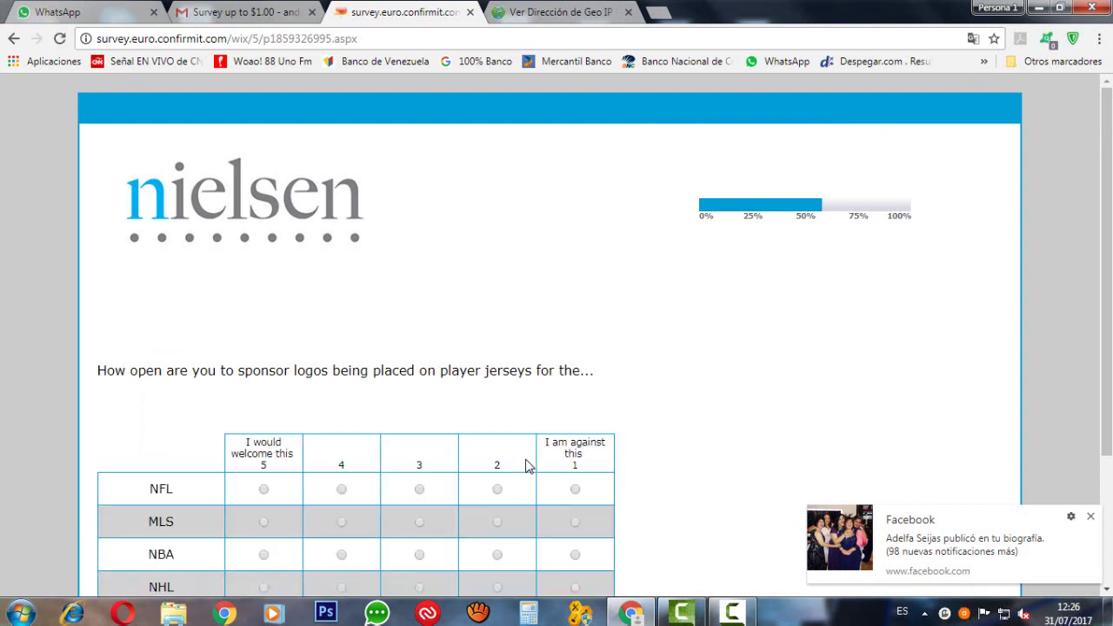
- Translate the jersey sponsor logo question into Spanish, rate NFL, MLS and MLB as 4 and NHL as 2, and submit the ratings
{"action": "left_click", "coordinate": [973, 38]}
{"action": "left_click", "coordinate": [882, 108]}
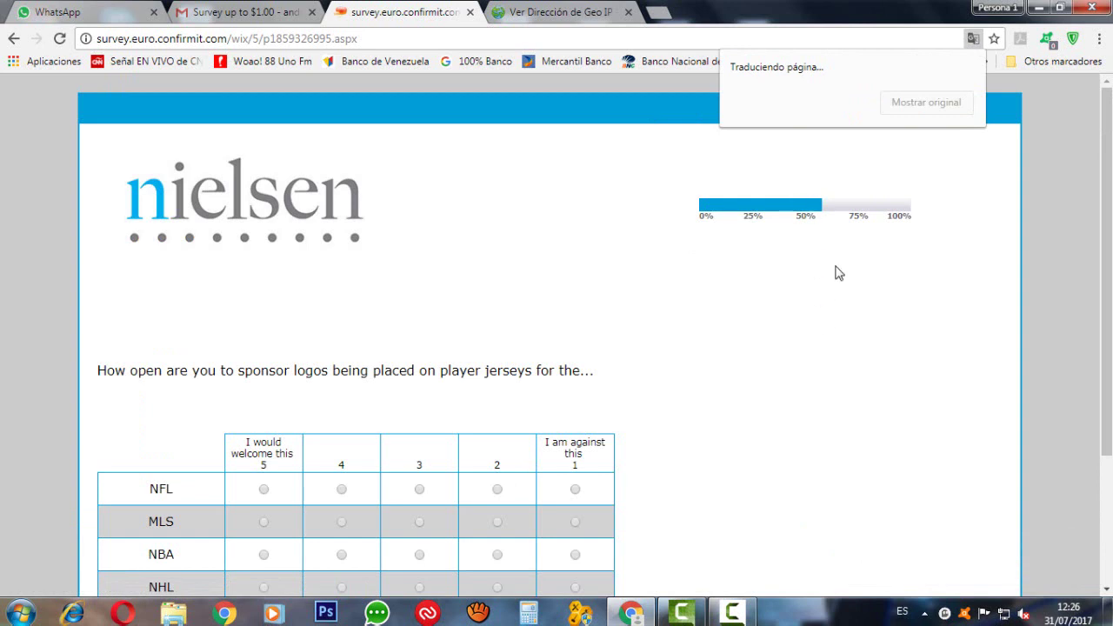
{"action": "scroll", "coordinate": [839, 274], "scroll_direction": "down", "scroll_amount": 1}
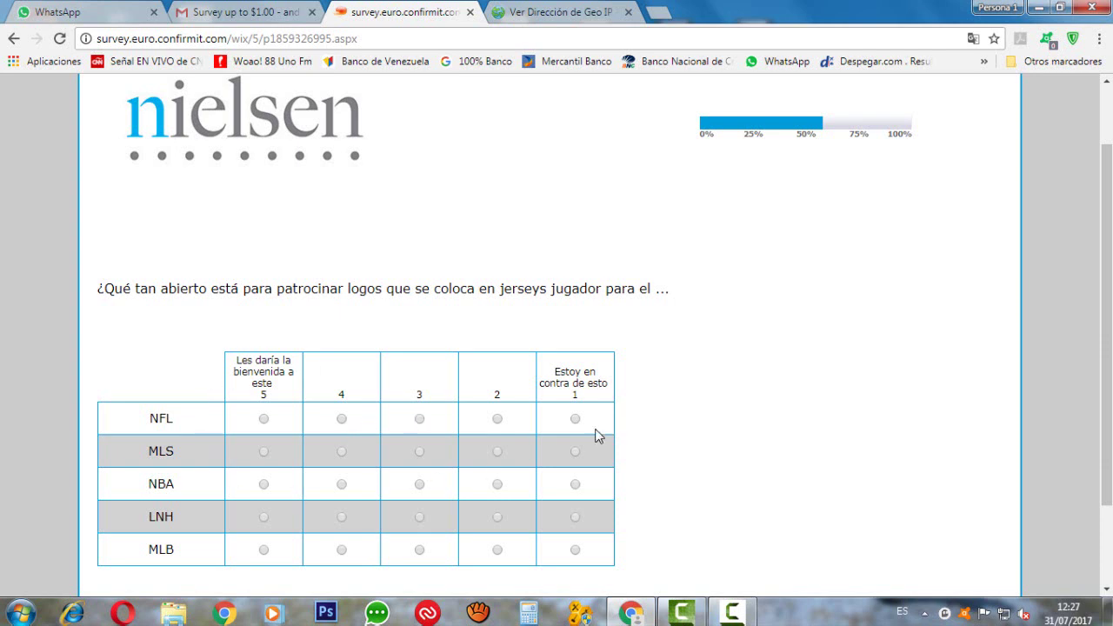
{"action": "left_click", "coordinate": [352, 420]}
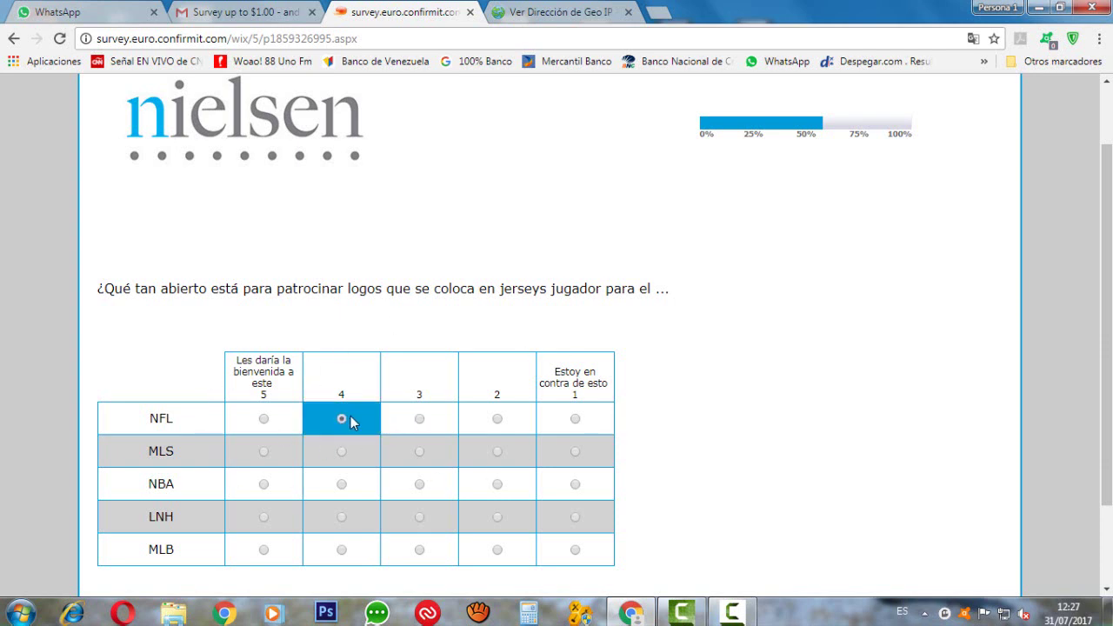
{"action": "left_click", "coordinate": [340, 464]}
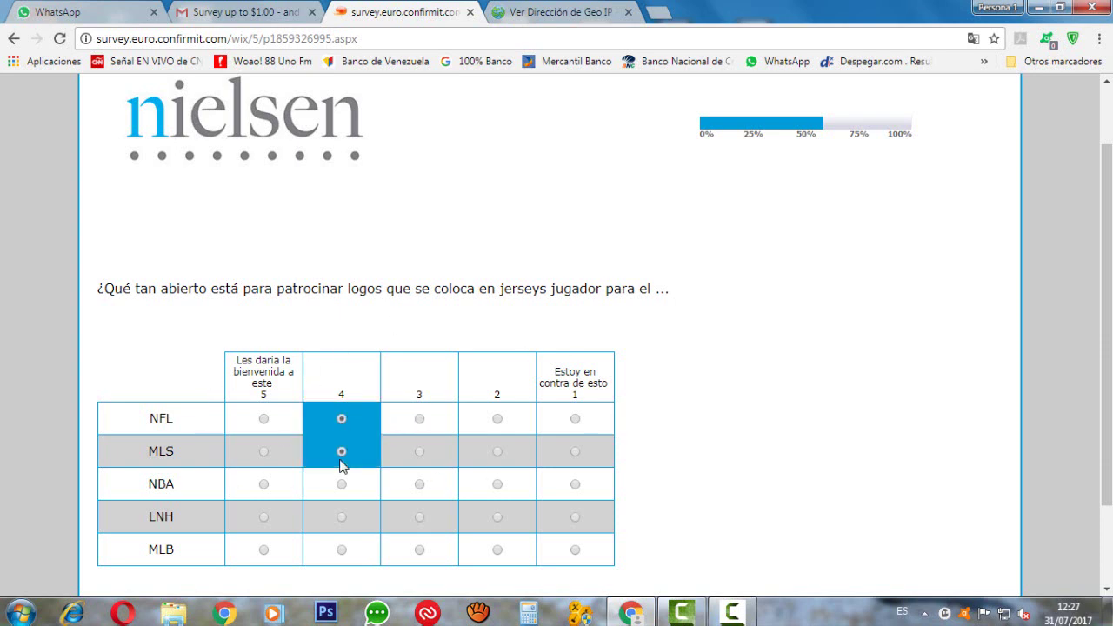
{"action": "left_click", "coordinate": [497, 519]}
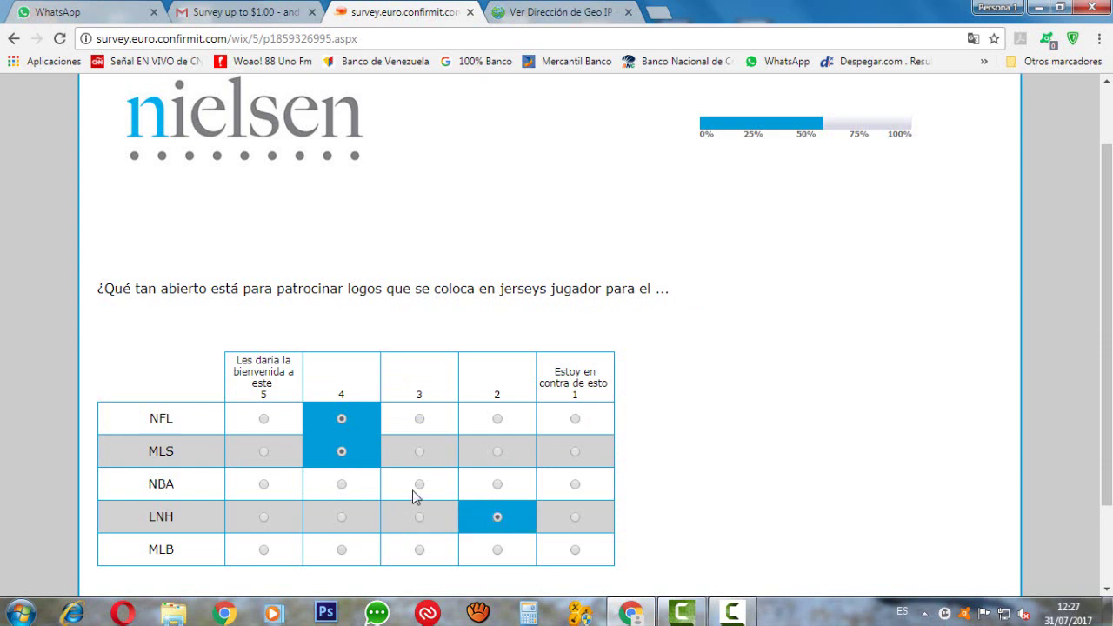
{"action": "left_click", "coordinate": [344, 551]}
{"action": "scroll", "coordinate": [345, 550], "scroll_direction": "down", "scroll_amount": 2}
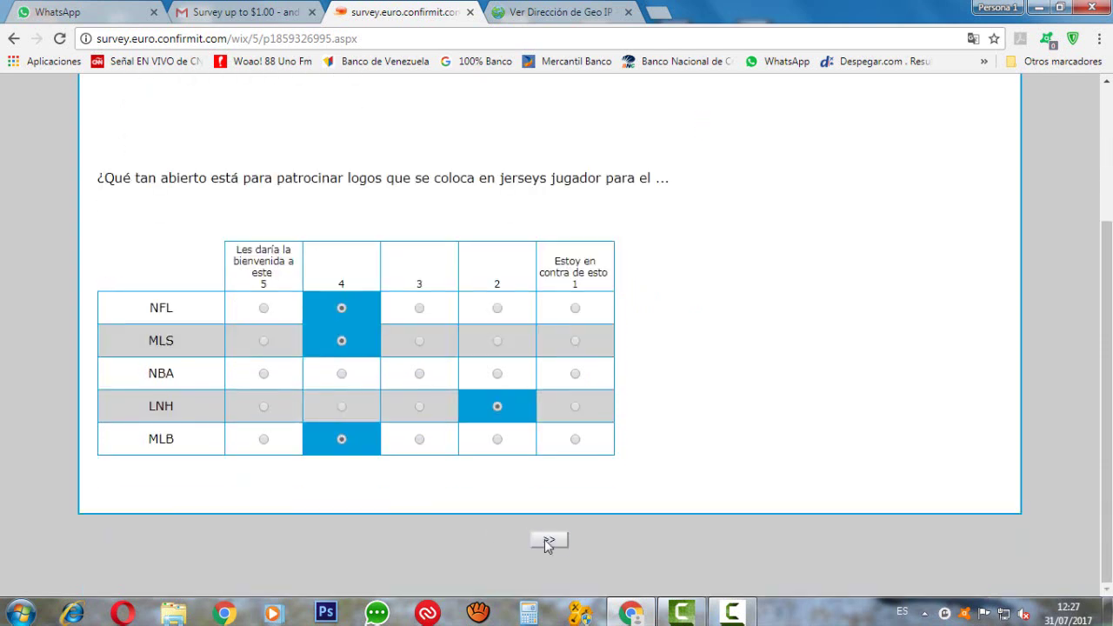
{"action": "left_click", "coordinate": [546, 540]}
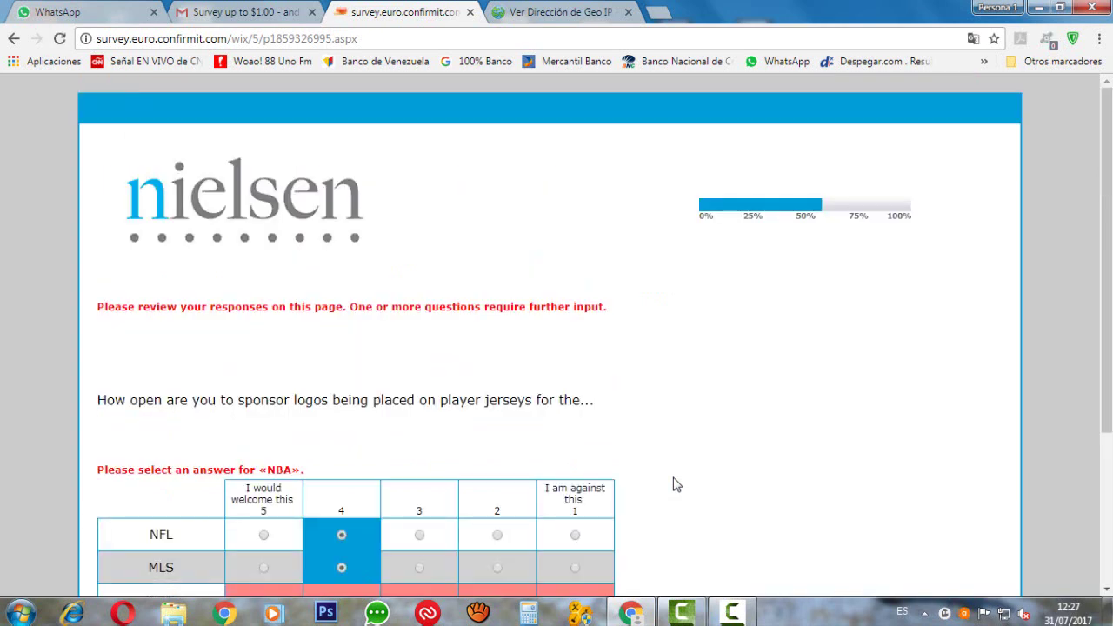
- Rate openness to sponsor logos on NBA player jerseys as 4 and resubmit the page
{"action": "scroll", "coordinate": [677, 484], "scroll_direction": "down", "scroll_amount": 1}
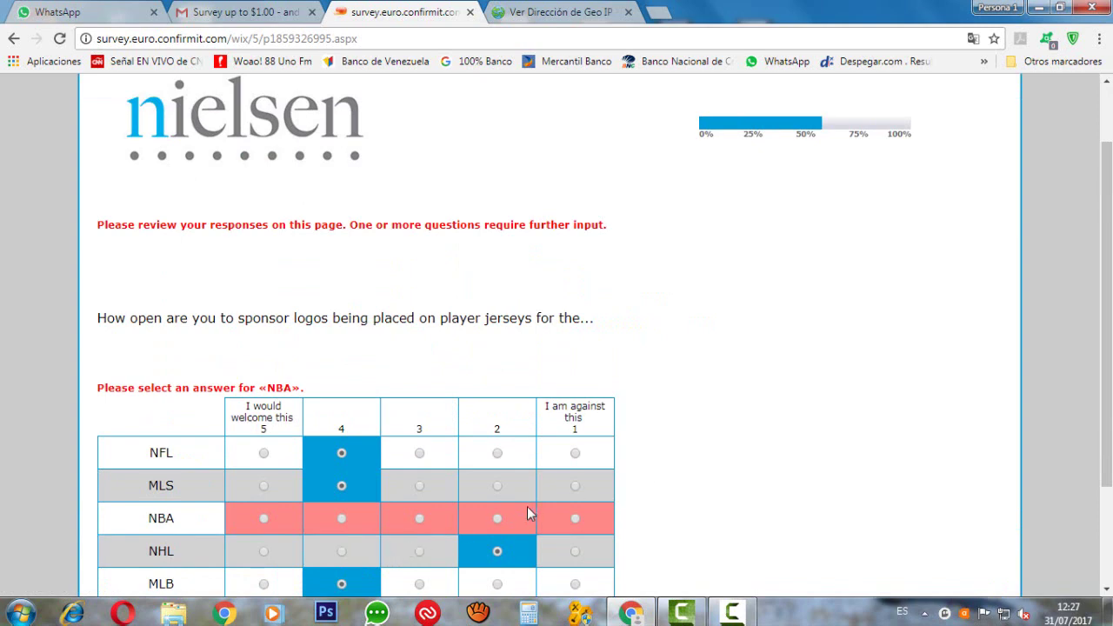
{"action": "scroll", "coordinate": [500, 522], "scroll_direction": "down", "scroll_amount": 1}
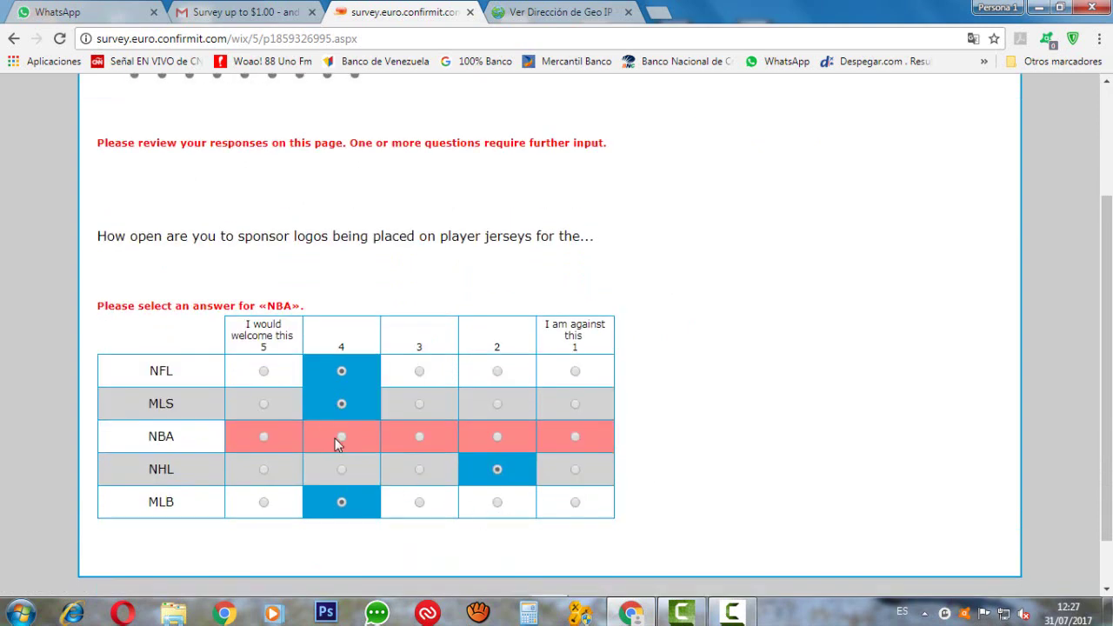
{"action": "left_click", "coordinate": [339, 441]}
{"action": "scroll", "coordinate": [340, 439], "scroll_direction": "down", "scroll_amount": 1}
{"action": "left_click", "coordinate": [559, 546]}
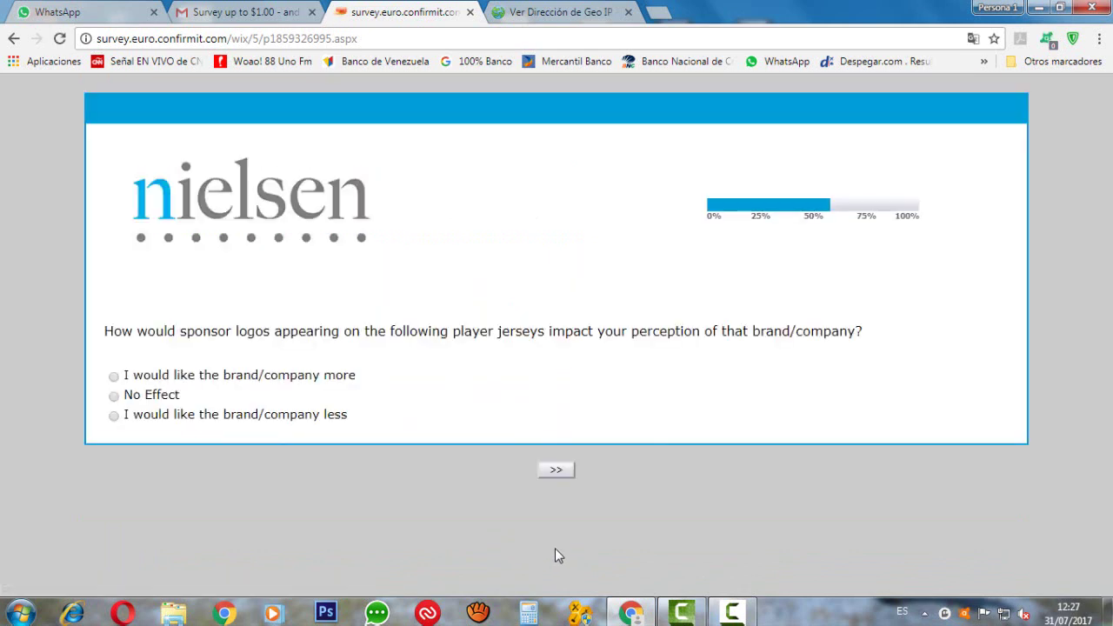
- Translate the sponsor logo perception question into Spanish and submit "Quisiera la marca / empresa más" (like the brand more)
{"action": "left_click", "coordinate": [974, 38]}
{"action": "left_click", "coordinate": [887, 105]}
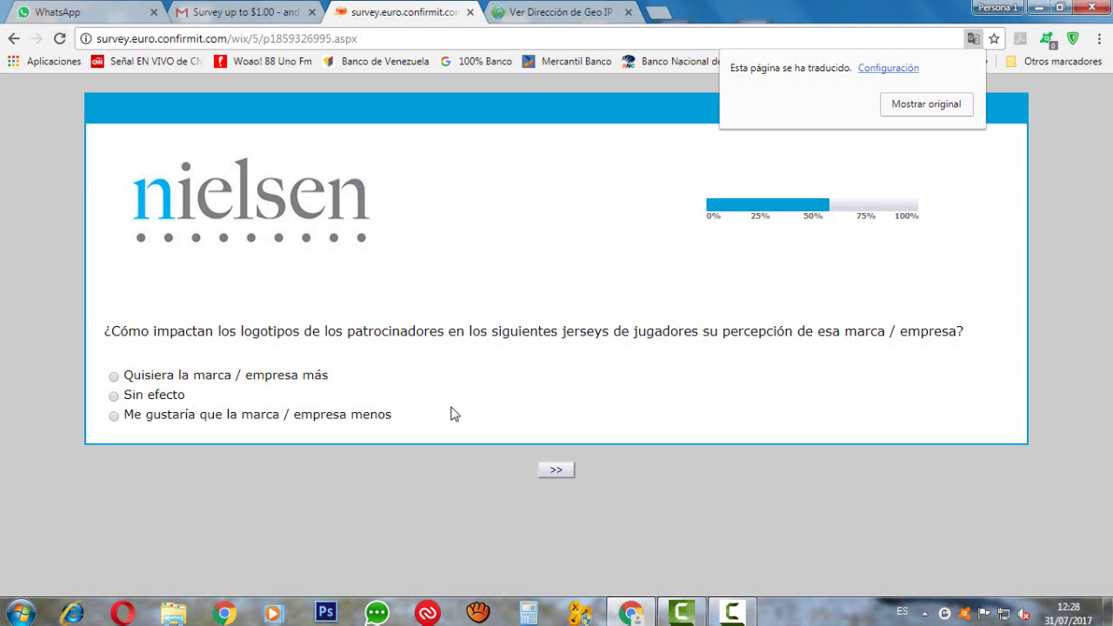
{"action": "left_click", "coordinate": [113, 378]}
{"action": "left_click", "coordinate": [113, 378]}
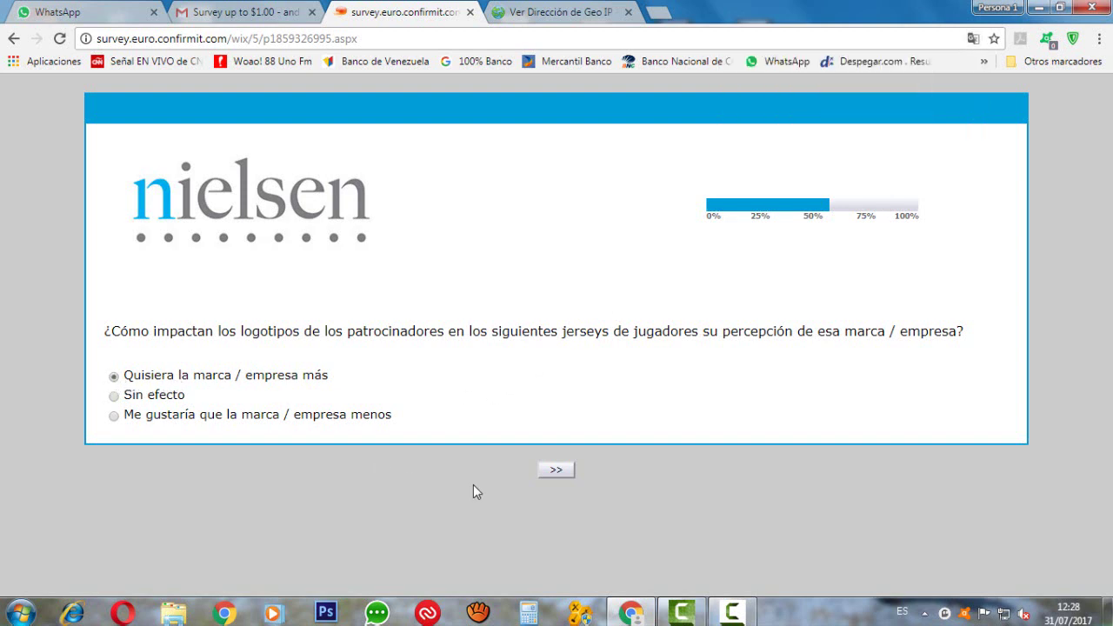
{"action": "left_click", "coordinate": [551, 472]}
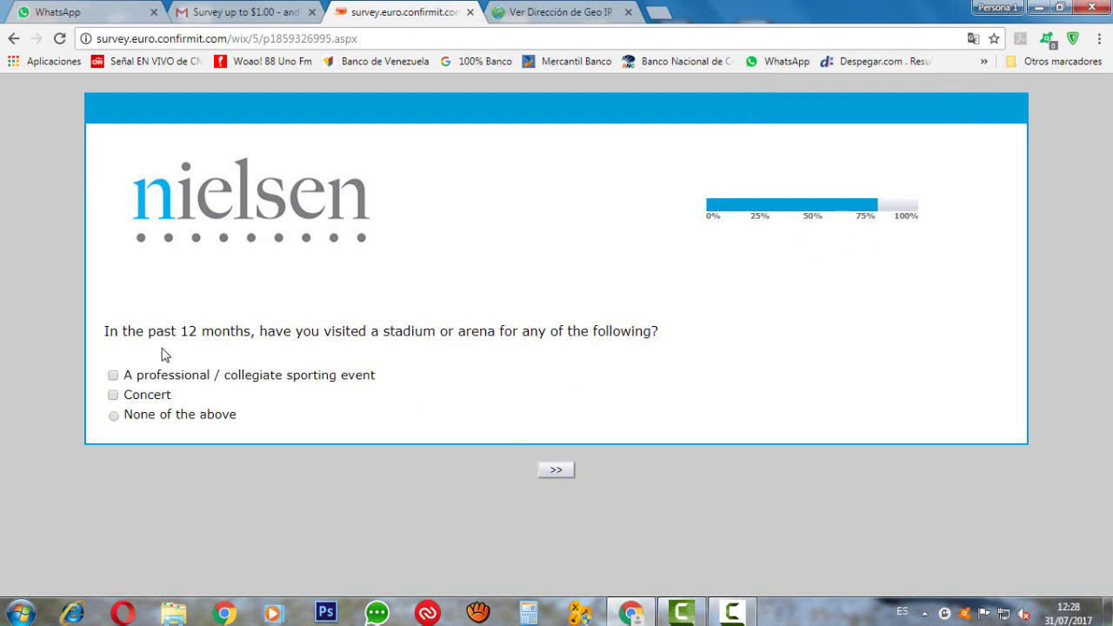
- Submit a professional / collegiate sporting event as visited, and, in Spanish, the team warm-ups look and locker room peek as paid extras
{"action": "left_click", "coordinate": [113, 378]}
{"action": "left_click", "coordinate": [569, 469]}
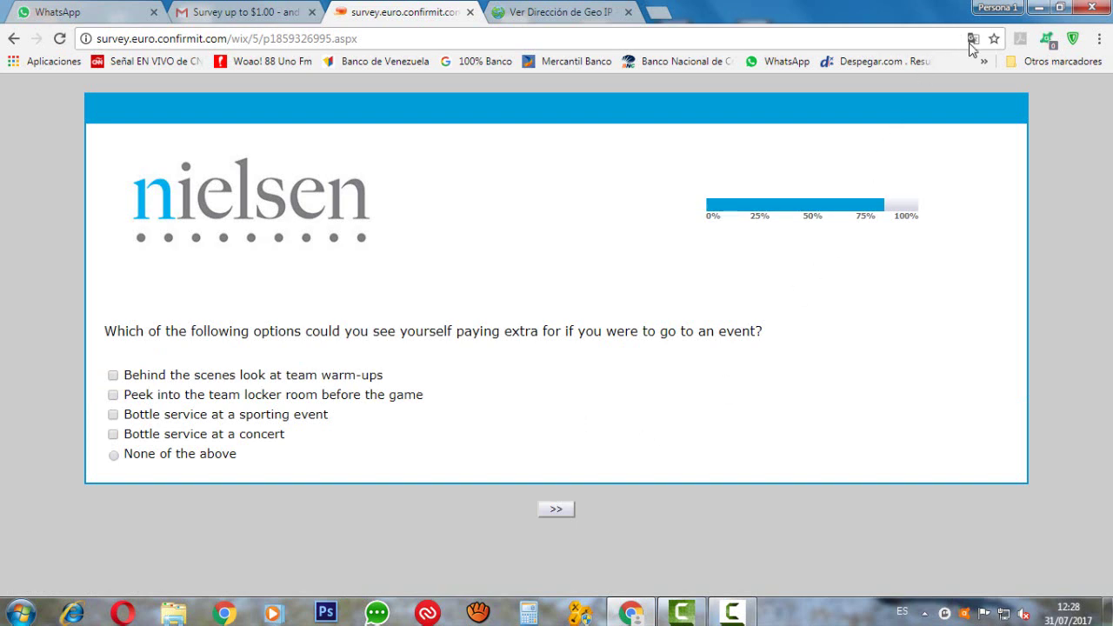
{"action": "left_click", "coordinate": [887, 106]}
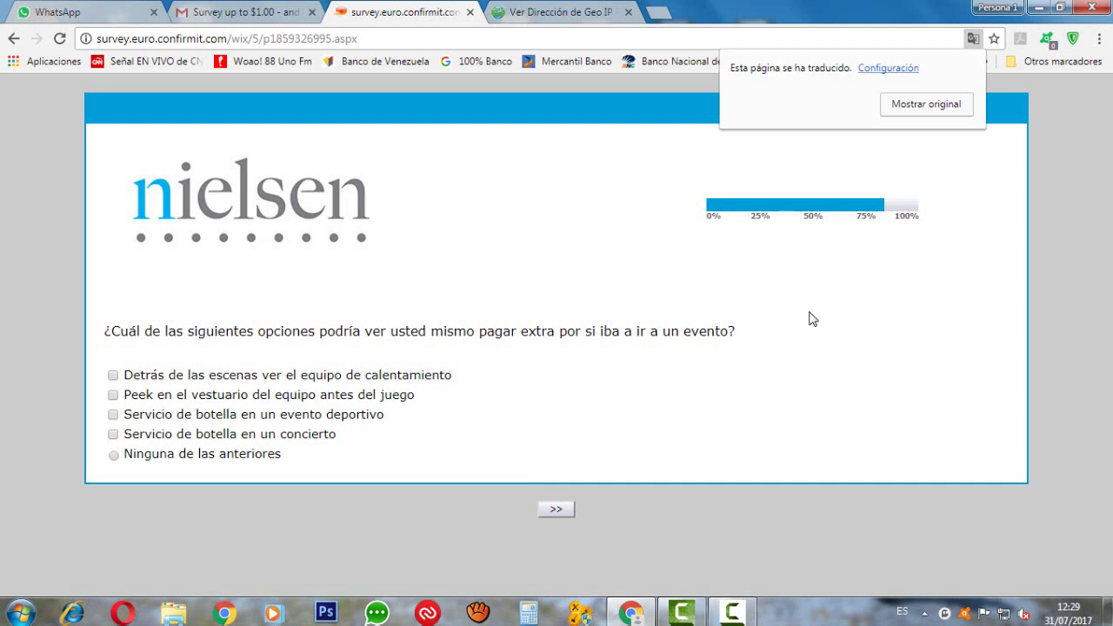
{"action": "left_click", "coordinate": [112, 376]}
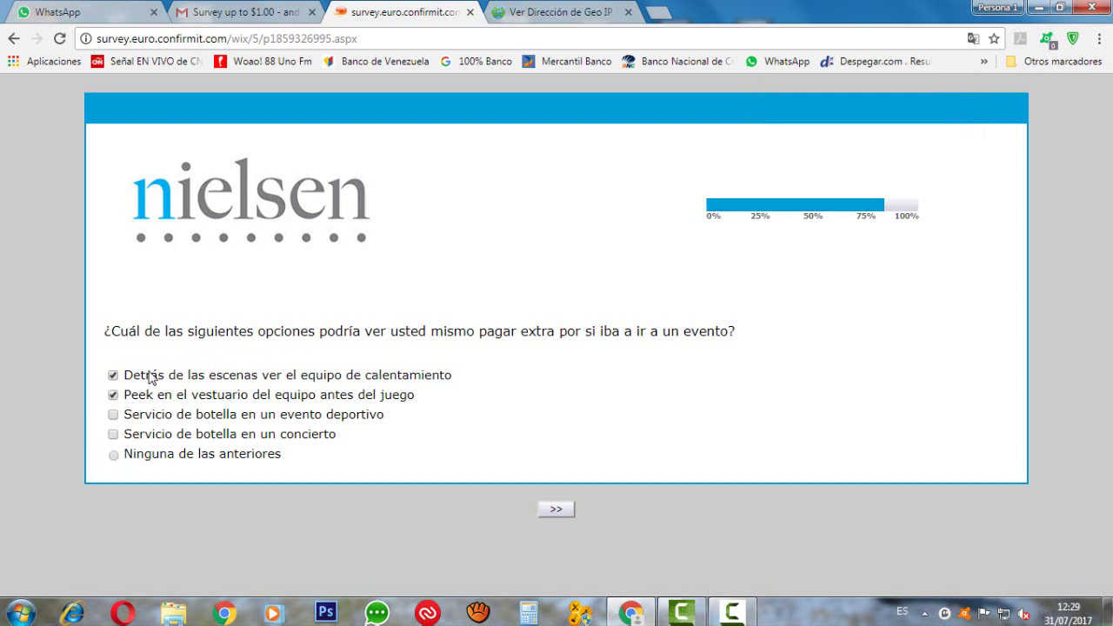
{"action": "left_click", "coordinate": [553, 509]}
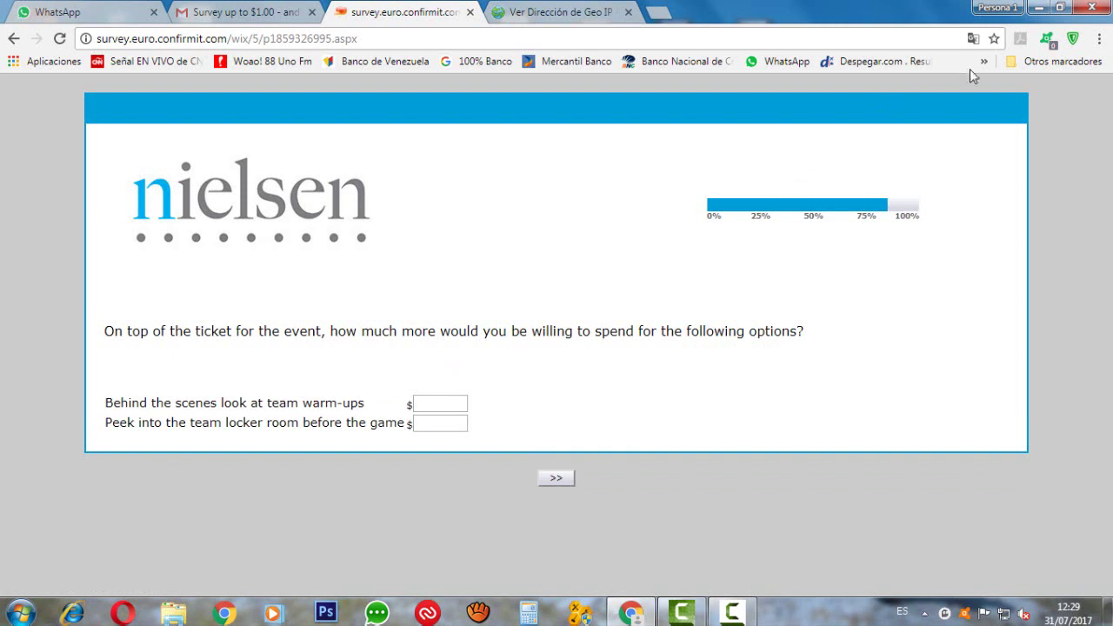
- Translate the extra spending question into Spanish and submit 300 for both the team warm-ups look and the locker room peek
{"action": "left_click", "coordinate": [971, 39]}
{"action": "left_click", "coordinate": [882, 110]}
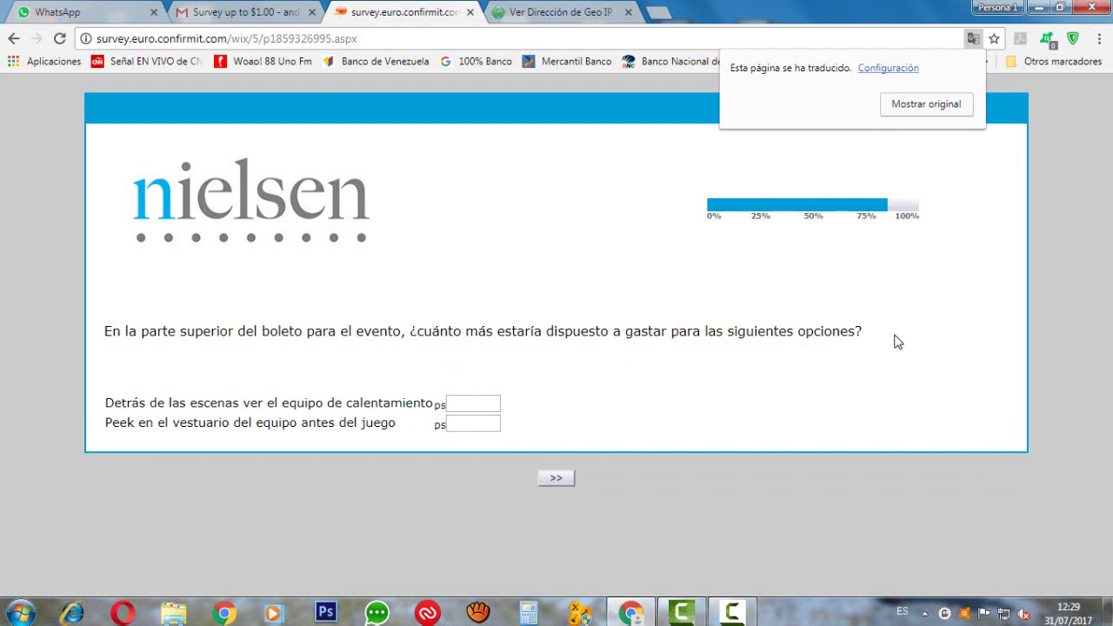
{"action": "left_click", "coordinate": [485, 404]}
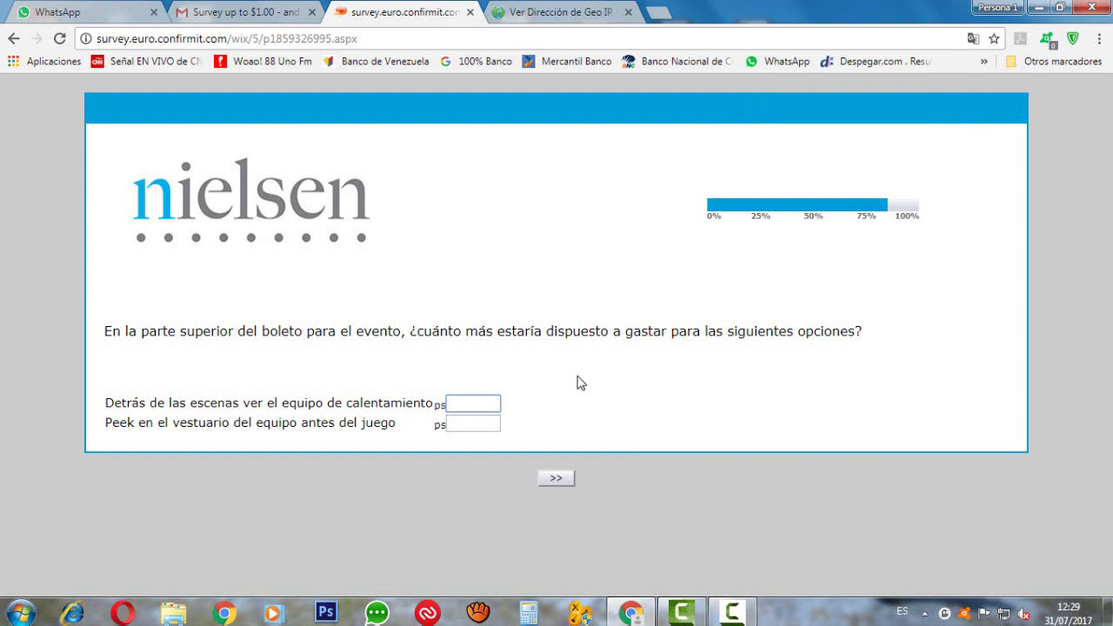
{"action": "type", "text": "300"}
{"action": "left_click", "coordinate": [487, 421]}
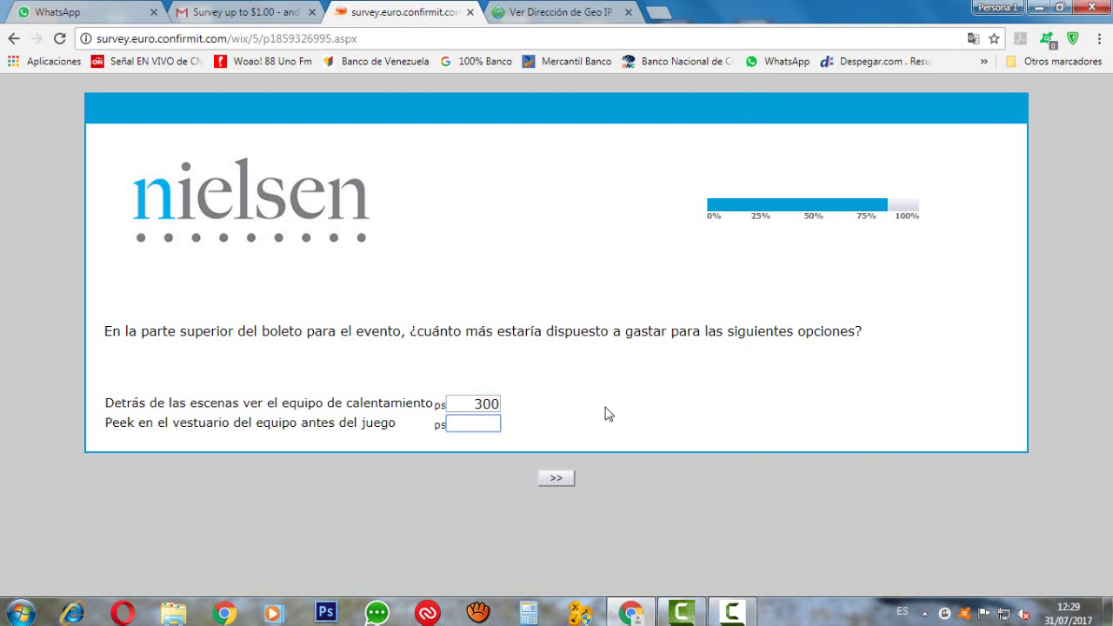
{"action": "type", "text": "300"}
{"action": "left_click", "coordinate": [606, 416]}
{"action": "left_click", "coordinate": [567, 482]}
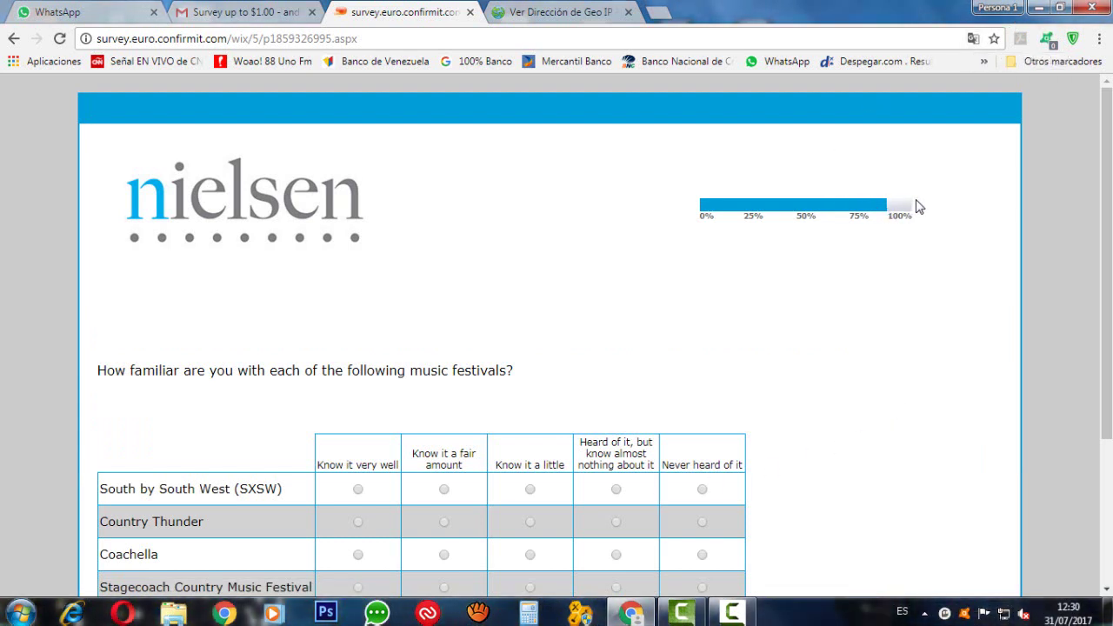
- Translate the music festival familiarity question into Spanish
{"action": "scroll", "coordinate": [885, 226], "scroll_direction": "down", "scroll_amount": 3}
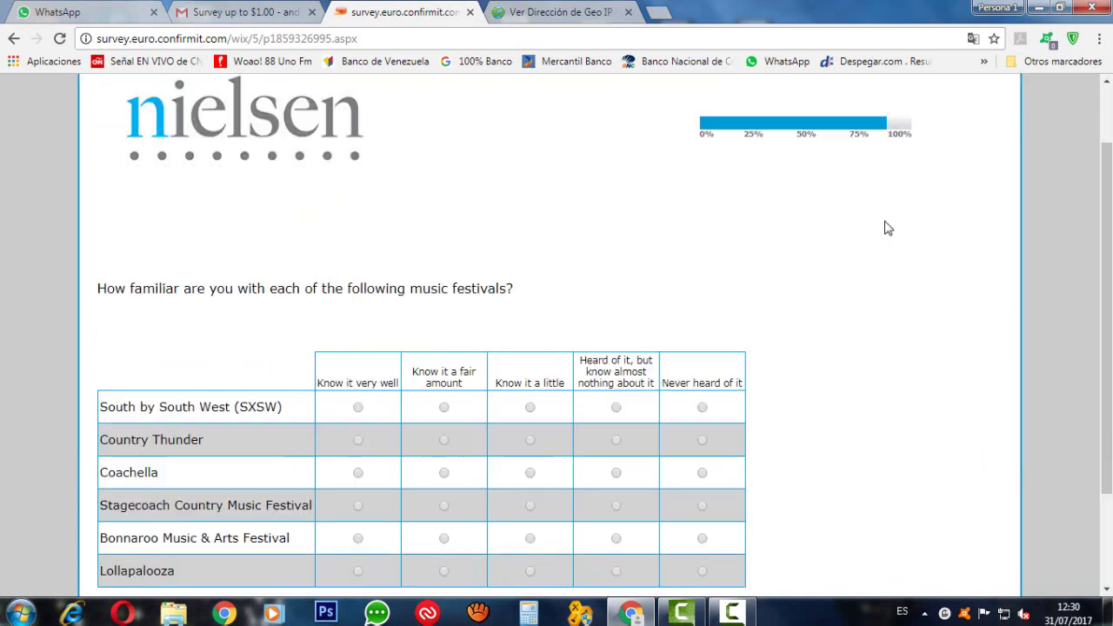
{"action": "scroll", "coordinate": [880, 224], "scroll_direction": "up", "scroll_amount": 3}
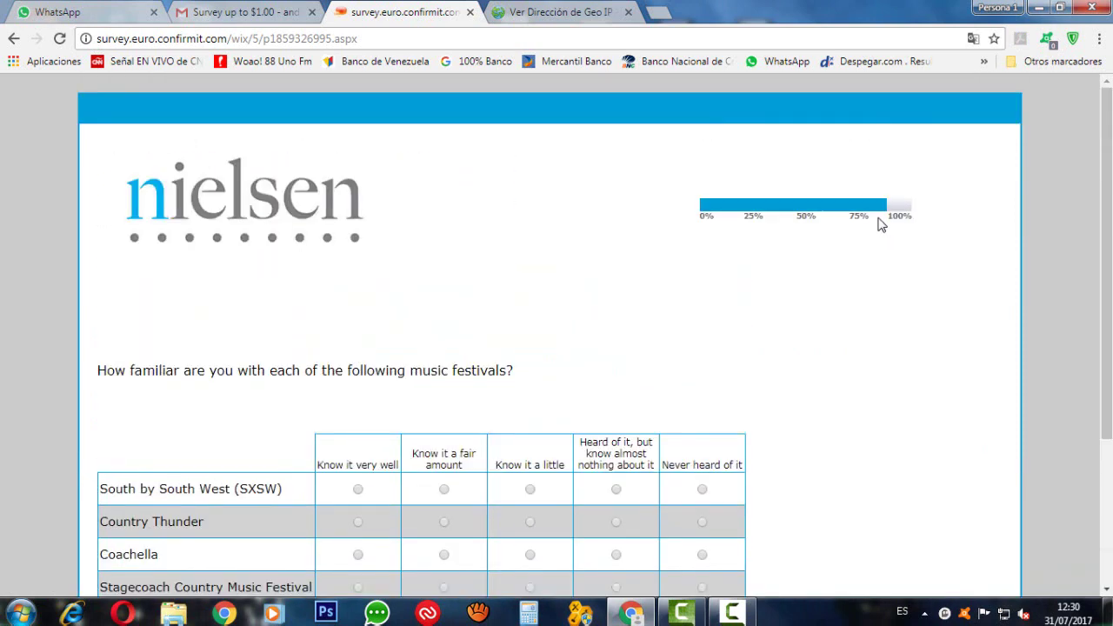
{"action": "left_click", "coordinate": [973, 38]}
{"action": "left_click", "coordinate": [872, 104]}
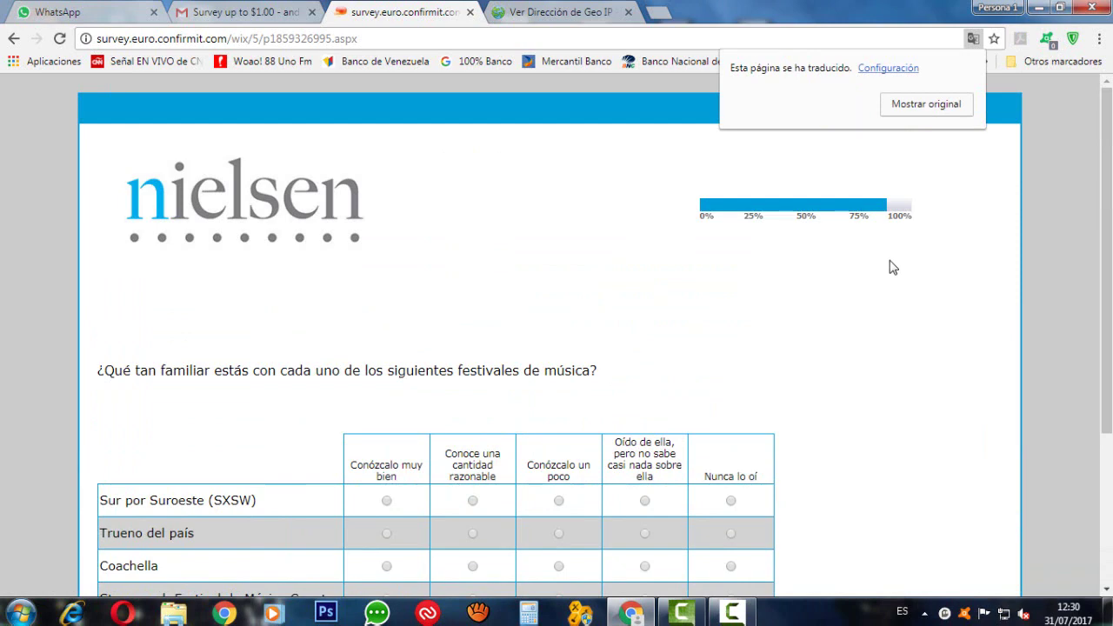
{"action": "scroll", "coordinate": [893, 267], "scroll_direction": "down", "scroll_amount": 1}
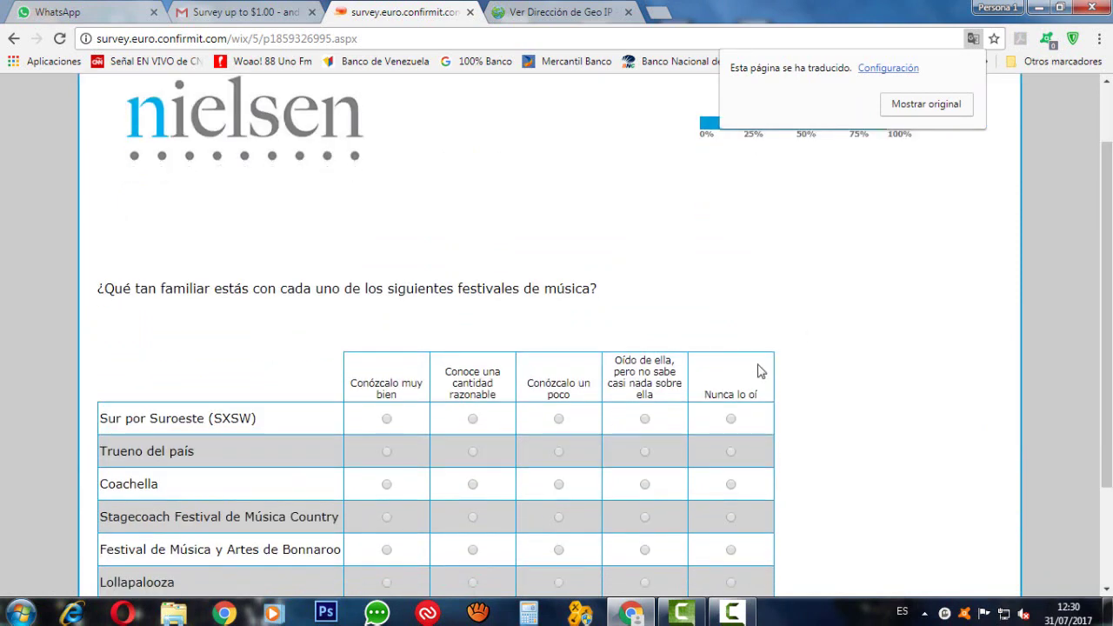
{"action": "scroll", "coordinate": [595, 402], "scroll_direction": "down", "scroll_amount": 1}
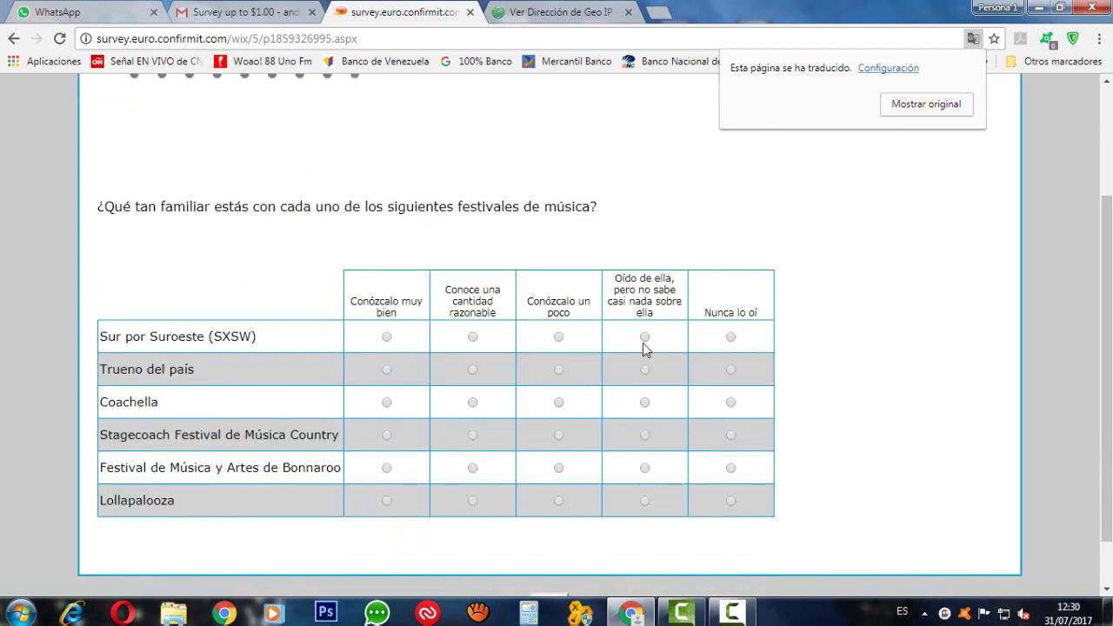
- Submit SXSW and Bonnaroo as never heard of, Country Thunder, Coachella and Lollapalooza as known a little, and Stagecoach as known a fair amount
{"action": "left_click", "coordinate": [731, 339]}
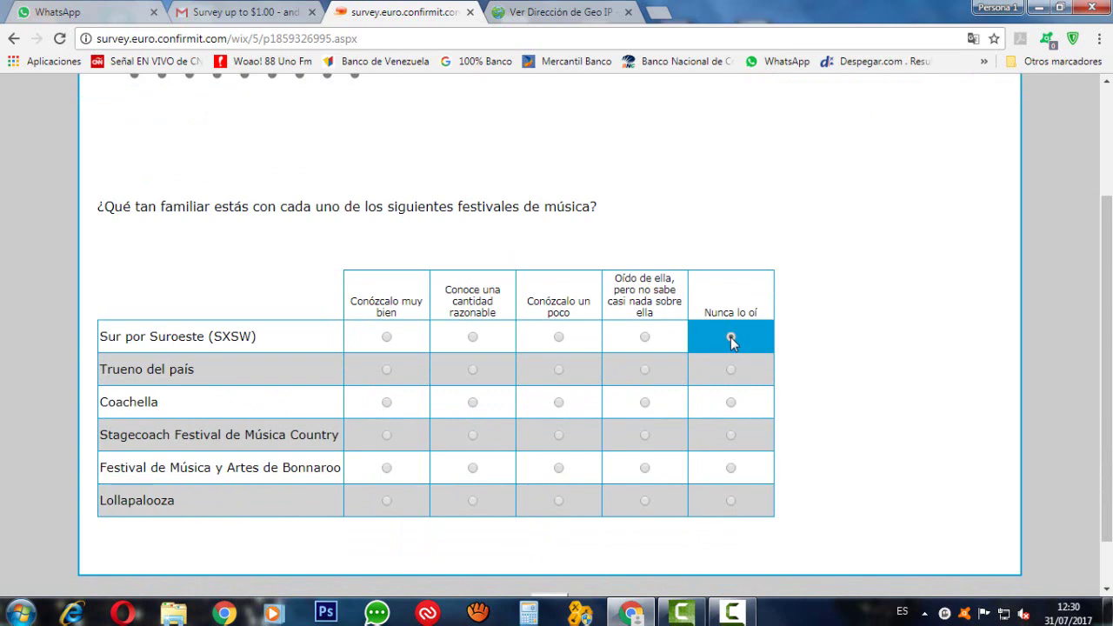
{"action": "scroll", "coordinate": [661, 357], "scroll_direction": "down", "scroll_amount": 1}
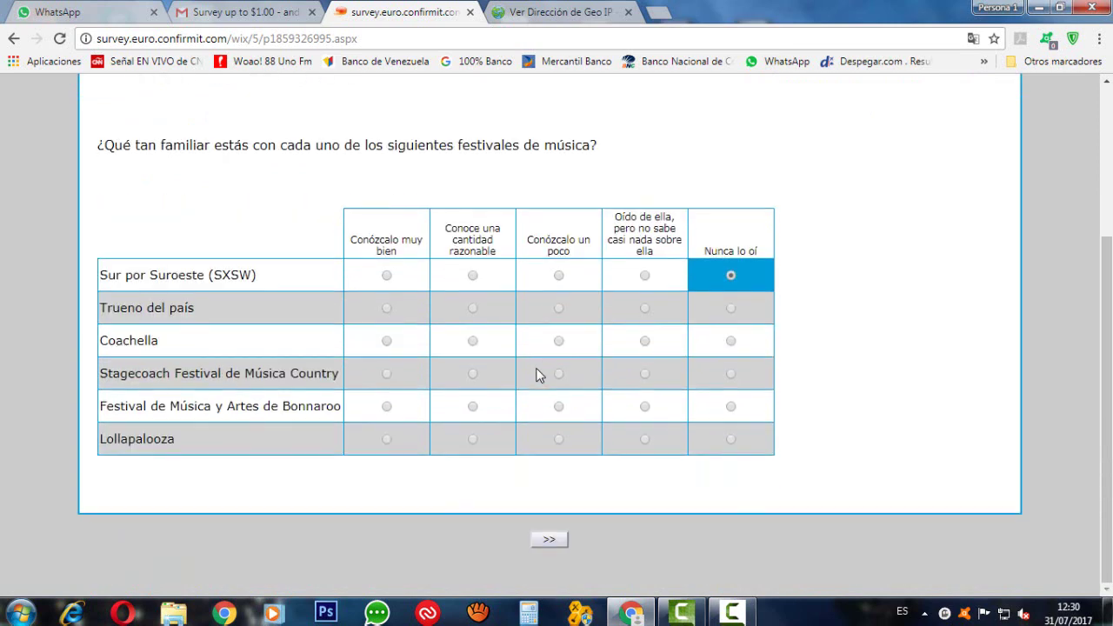
{"action": "left_click", "coordinate": [559, 310]}
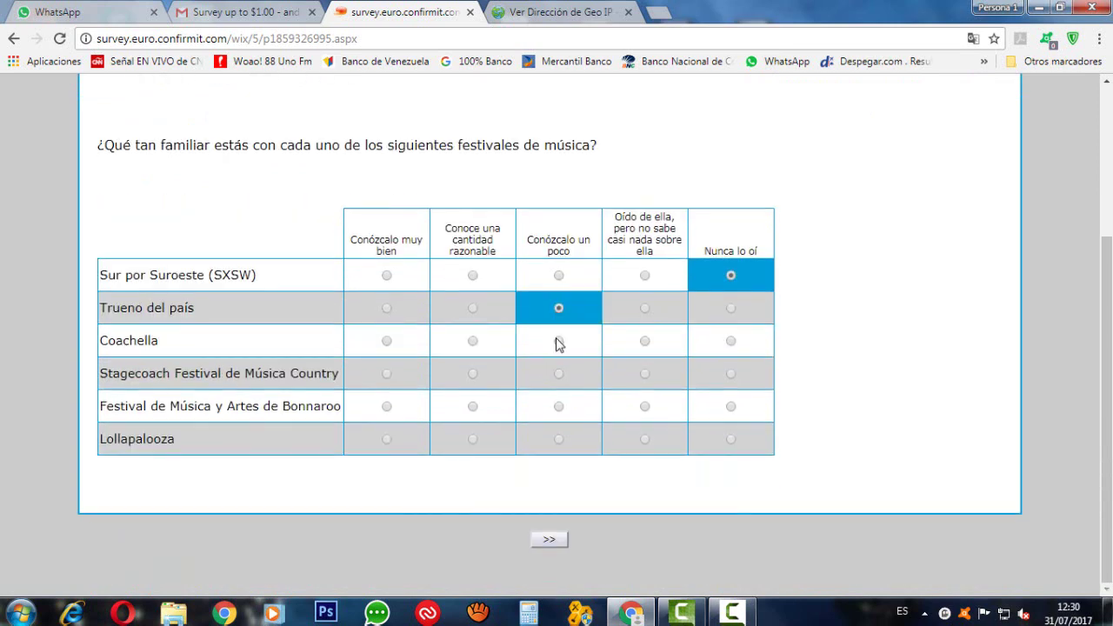
{"action": "left_click", "coordinate": [559, 343]}
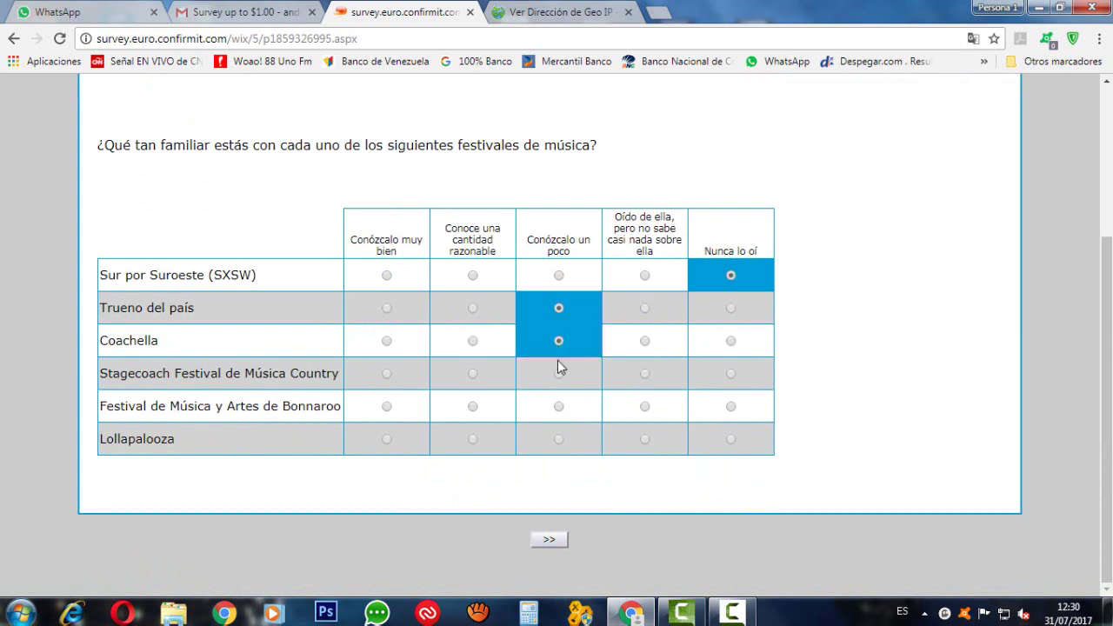
{"action": "left_click", "coordinate": [473, 378]}
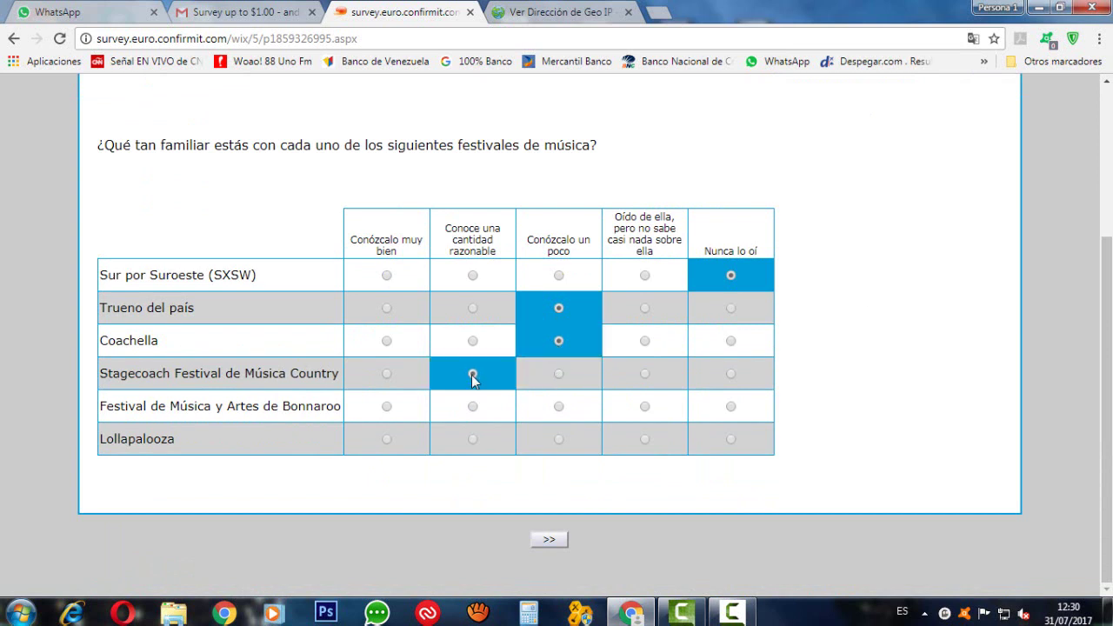
{"action": "left_click", "coordinate": [729, 408]}
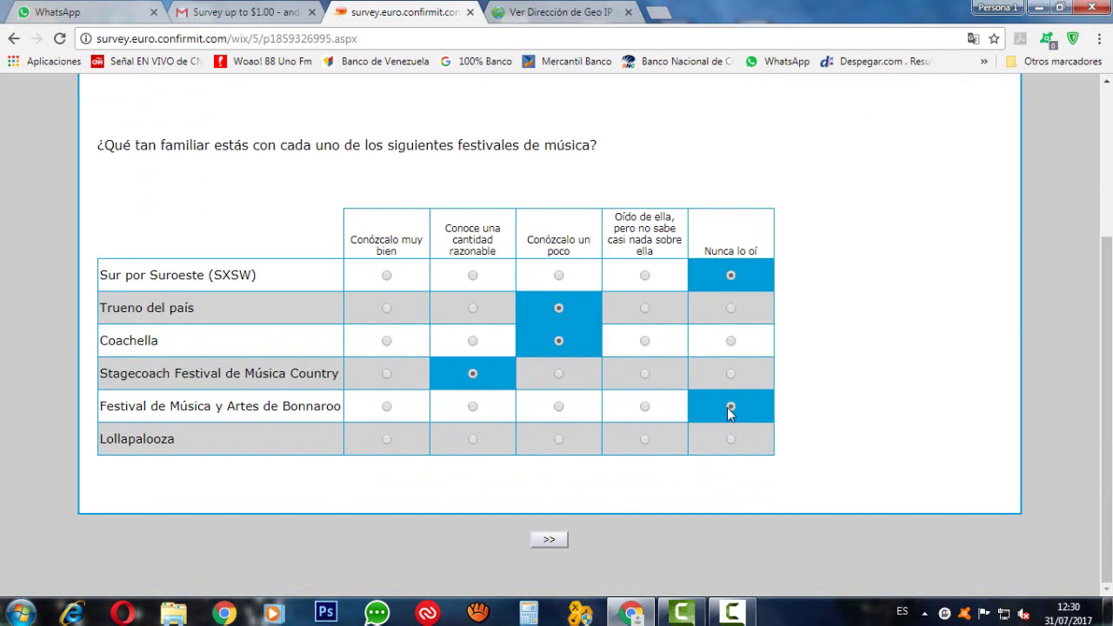
{"action": "left_click", "coordinate": [558, 439]}
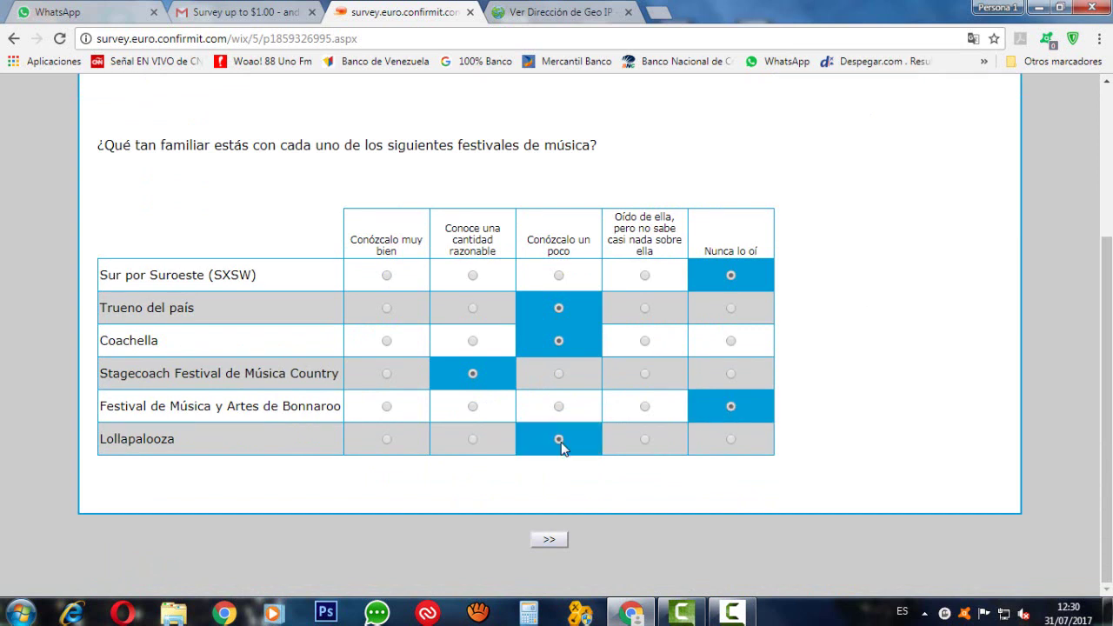
{"action": "left_click", "coordinate": [551, 541]}
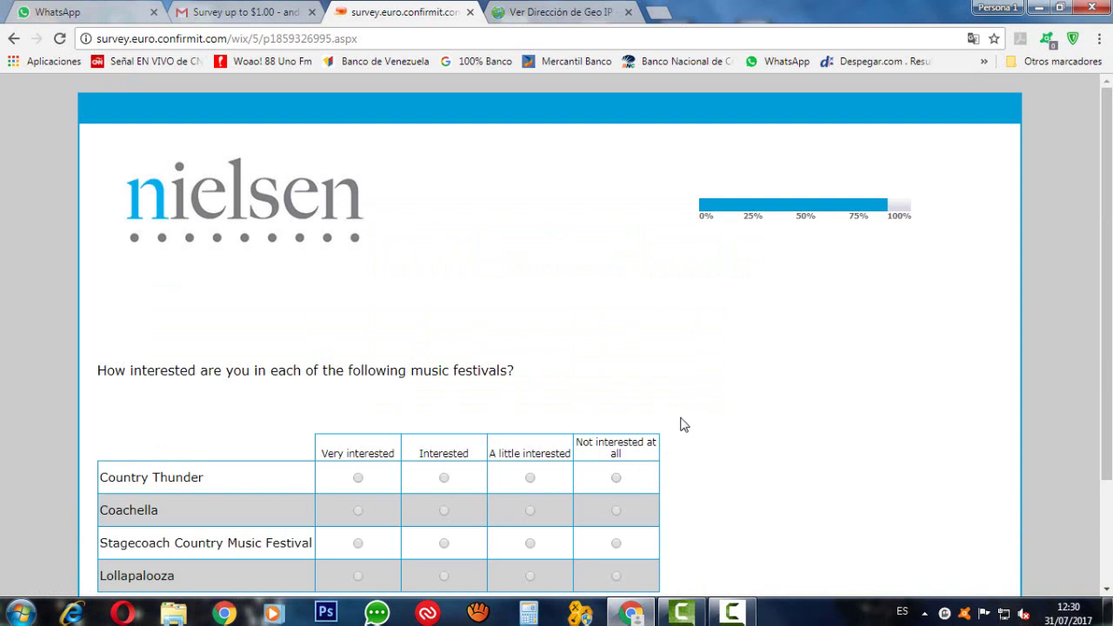
- Submit "Interested" for Country Thunder, Coachella, Stagecoach Country Music Festival and Lollapalooza in the music festival interest question
{"action": "scroll", "coordinate": [683, 422], "scroll_direction": "down", "scroll_amount": 3}
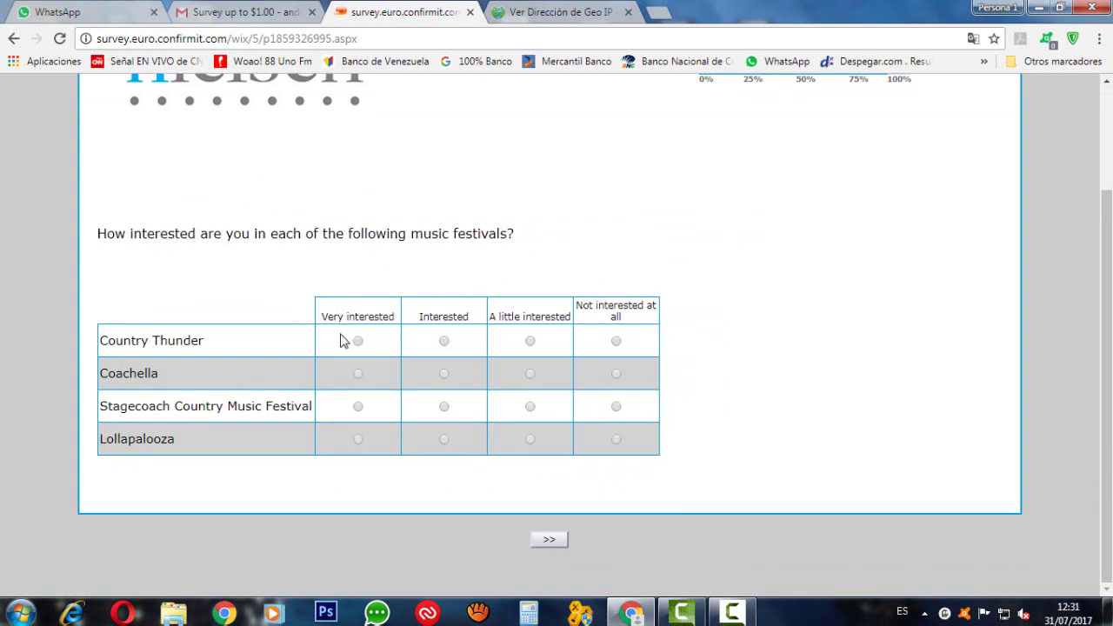
{"action": "left_click", "coordinate": [445, 342]}
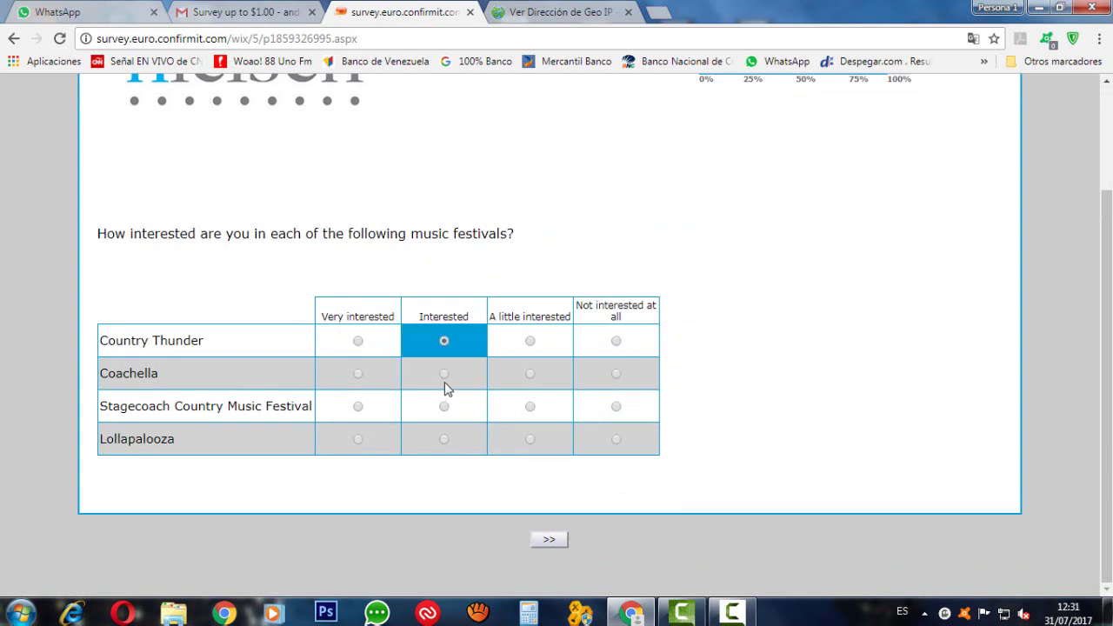
{"action": "left_click", "coordinate": [443, 376]}
{"action": "left_click", "coordinate": [445, 407]}
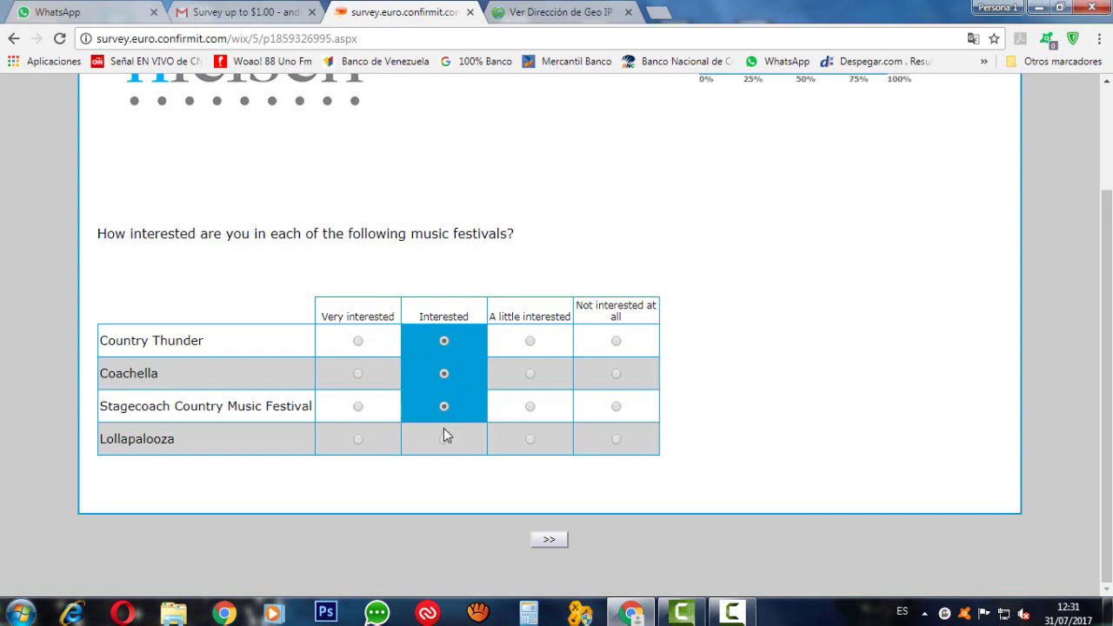
{"action": "left_click", "coordinate": [445, 439]}
{"action": "left_click", "coordinate": [549, 540]}
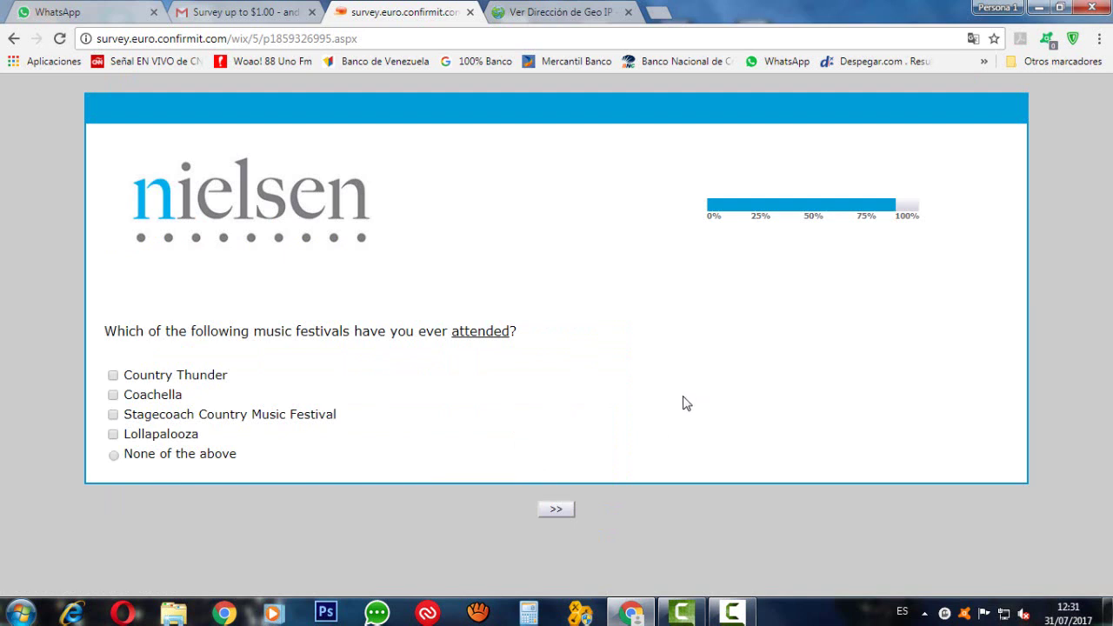
- Translate the festival attendance question into Spanish and submit Country Thunder, Coachella, Stagecoach and Lollapalooza as attended
{"action": "left_click", "coordinate": [973, 40]}
{"action": "left_click", "coordinate": [938, 105]}
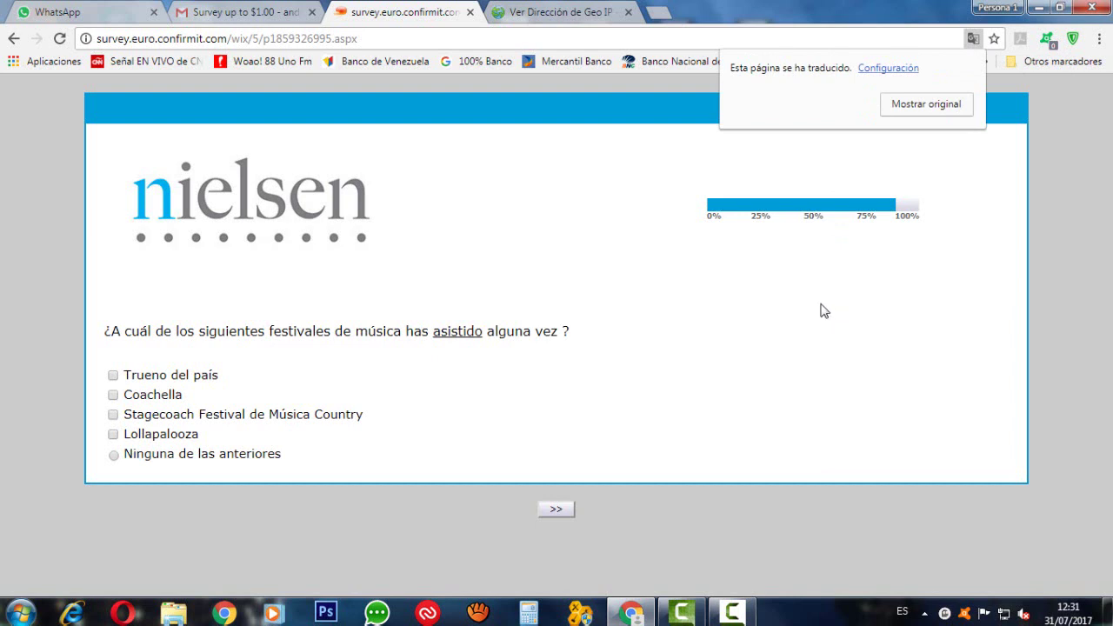
{"action": "left_click", "coordinate": [116, 385]}
{"action": "left_click", "coordinate": [113, 376]}
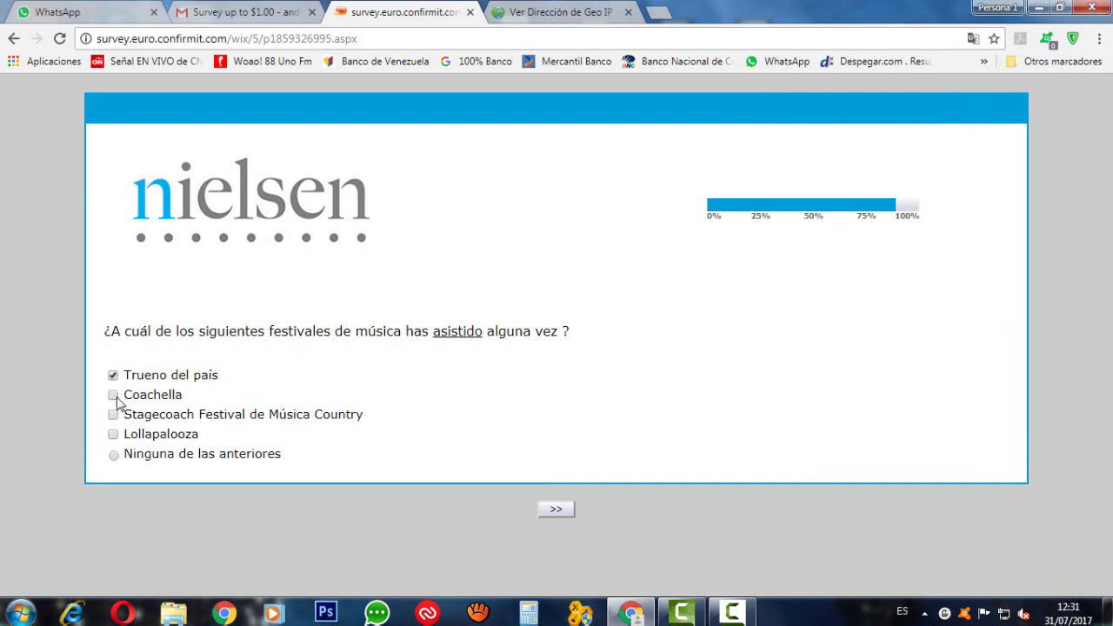
{"action": "left_click", "coordinate": [113, 395]}
{"action": "left_click", "coordinate": [113, 414]}
{"action": "left_click", "coordinate": [113, 434]}
{"action": "left_click", "coordinate": [557, 510]}
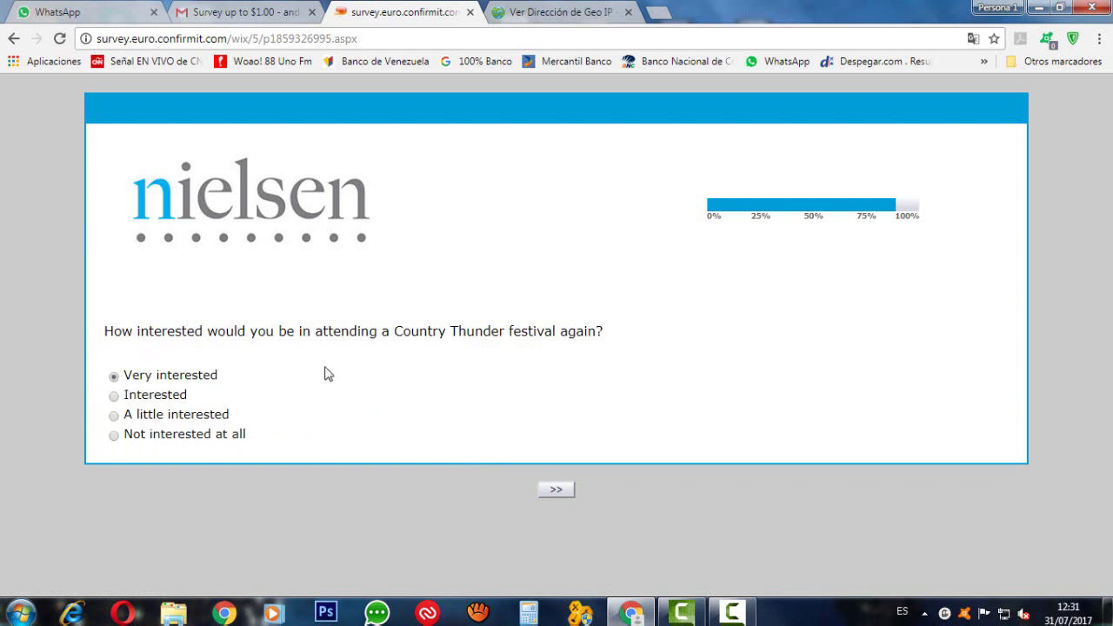
- Submit "Very interested" for attending Country Thunder again and 2-4 for the number of children under 18 at home
{"action": "left_click", "coordinate": [559, 487]}
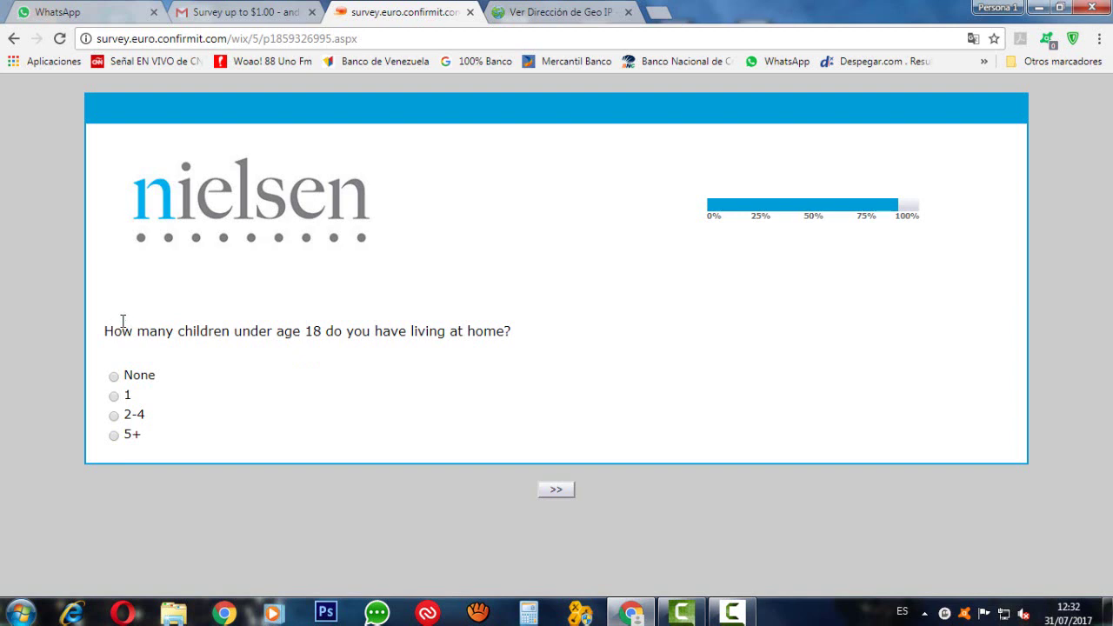
{"action": "left_click", "coordinate": [113, 416]}
{"action": "left_click", "coordinate": [556, 489]}
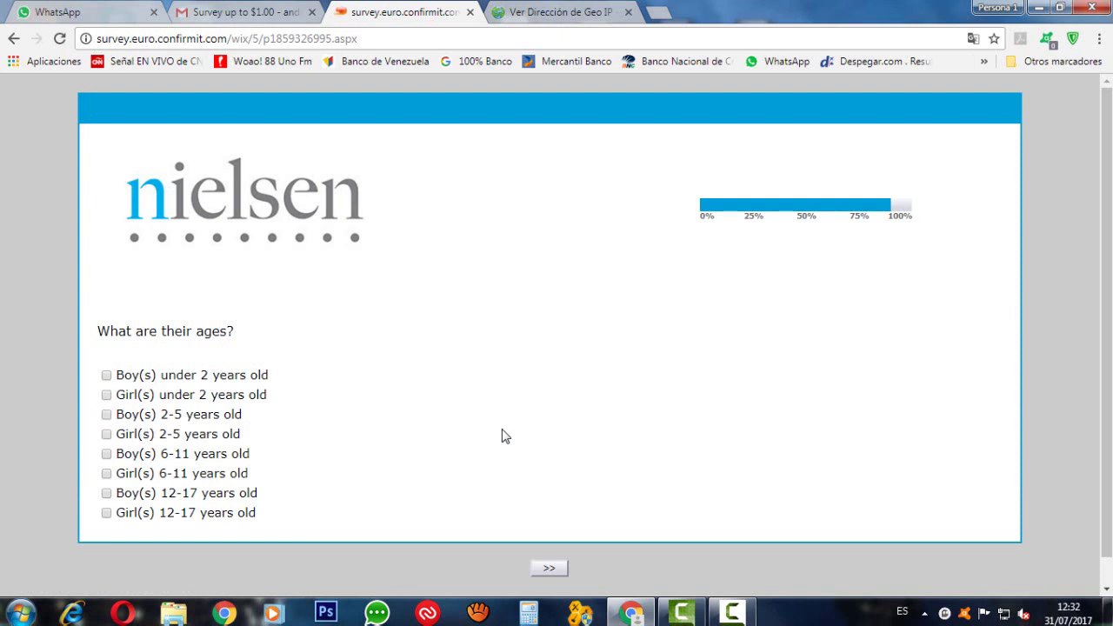
- Submit the children's ages as girl(s) 6-11 years old and boy(s) 12-17 years old
{"action": "left_click", "coordinate": [106, 474]}
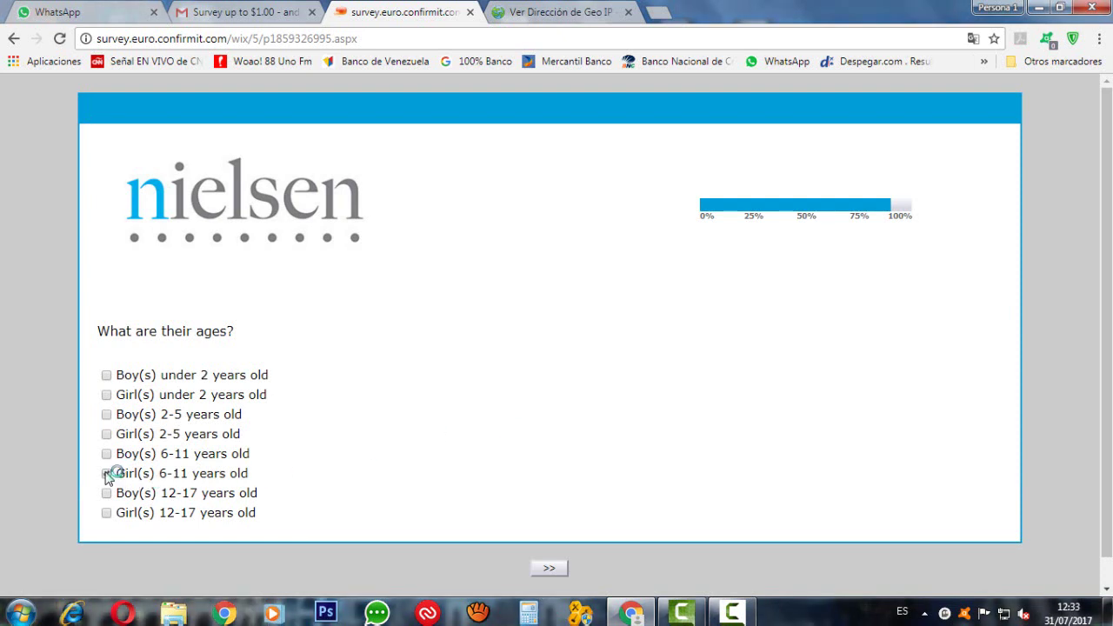
{"action": "left_click", "coordinate": [106, 513]}
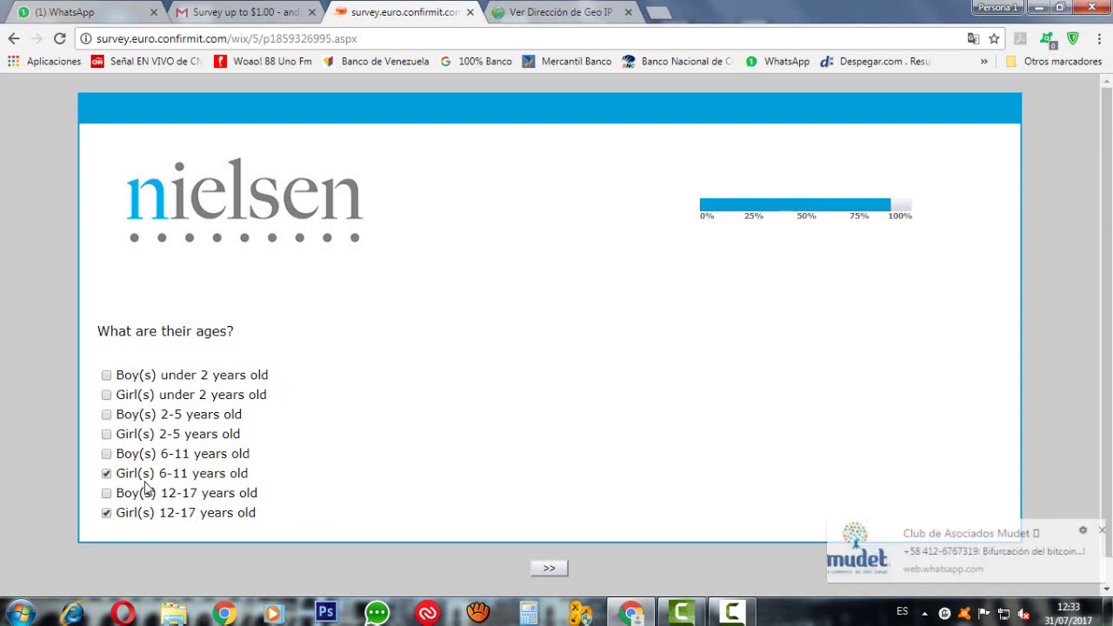
{"action": "left_click", "coordinate": [104, 478]}
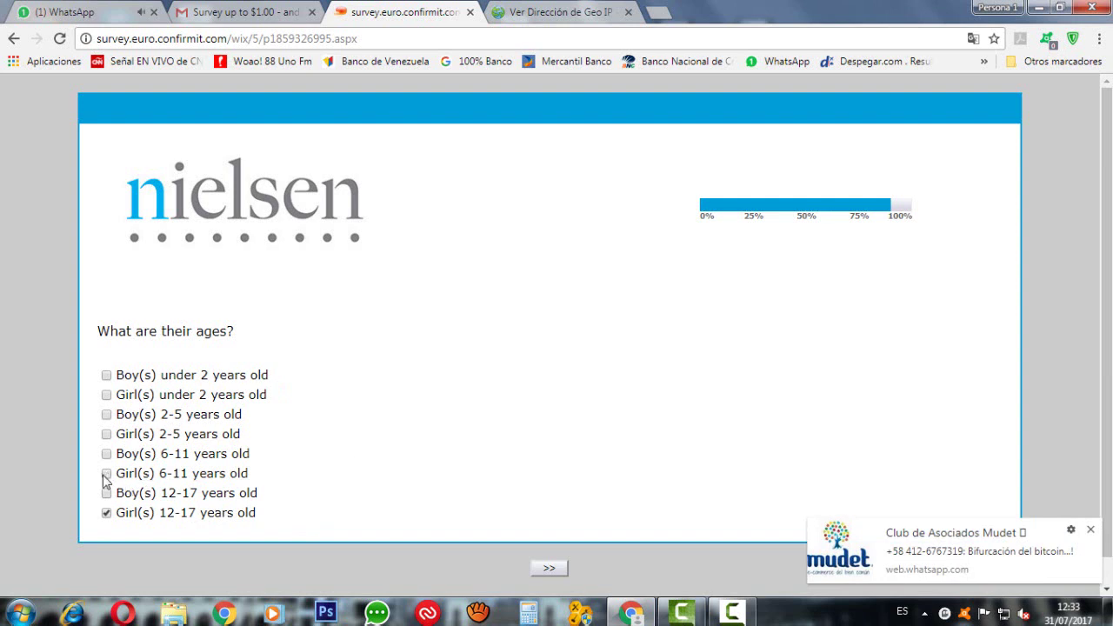
{"action": "left_click", "coordinate": [106, 513]}
{"action": "left_click", "coordinate": [106, 495]}
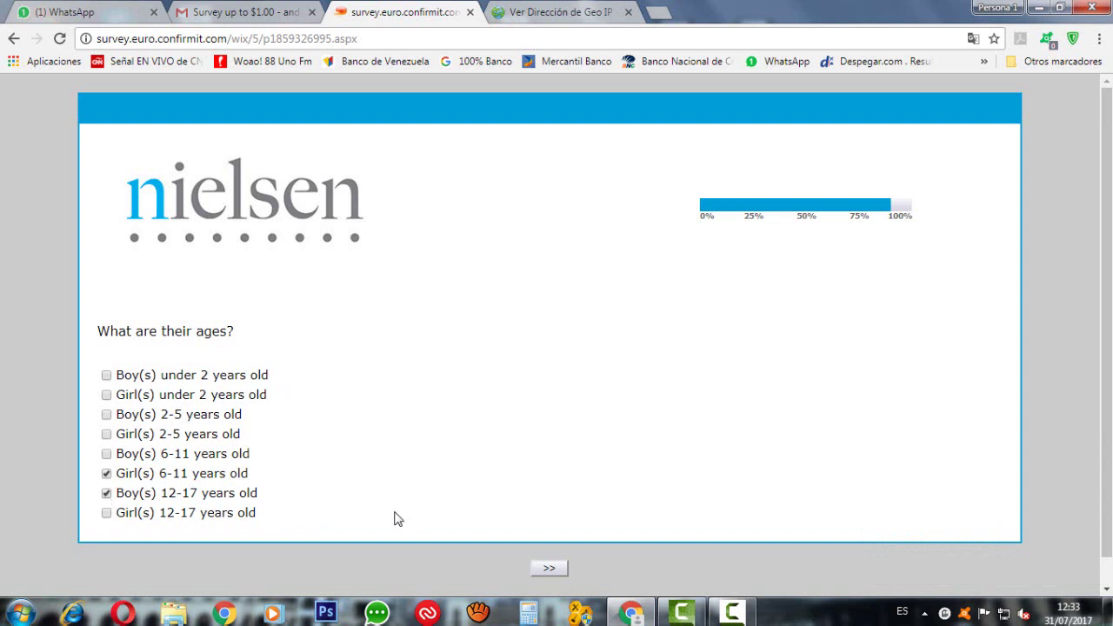
{"action": "left_click", "coordinate": [555, 566]}
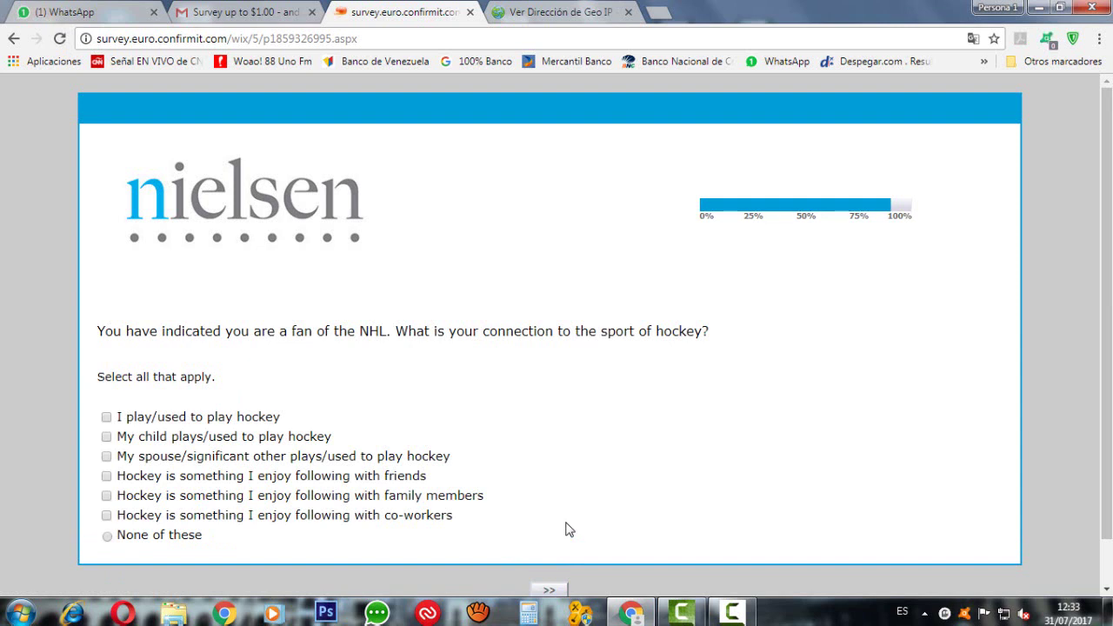
- Translate the NHL connection question into Spanish and submit child plays, spouse plays and following hockey with family members
{"action": "left_click", "coordinate": [974, 39]}
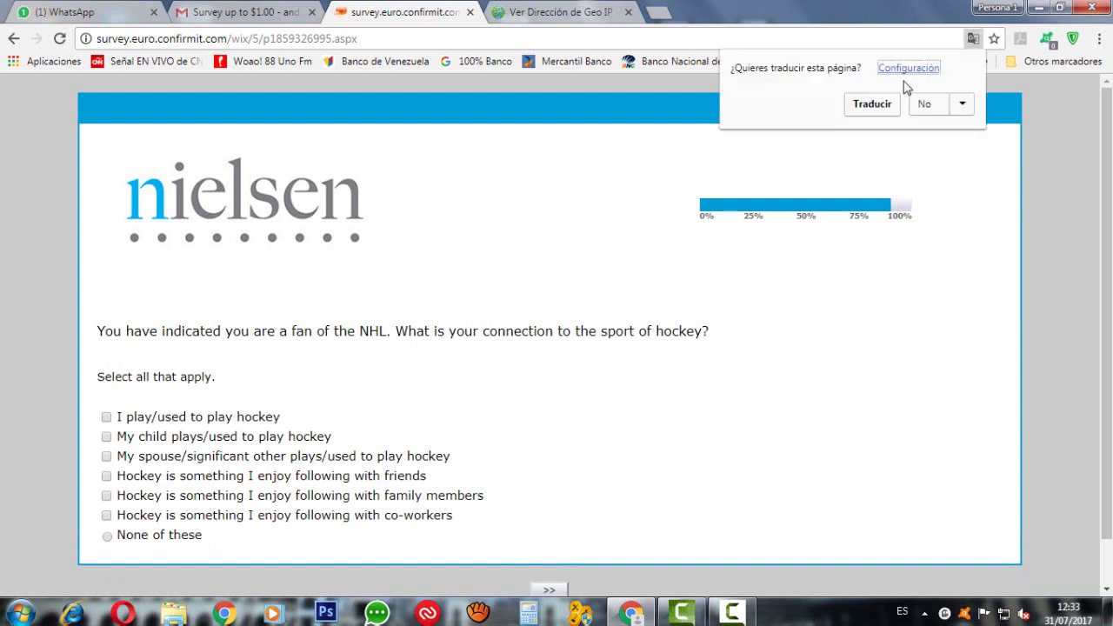
{"action": "left_click", "coordinate": [873, 103]}
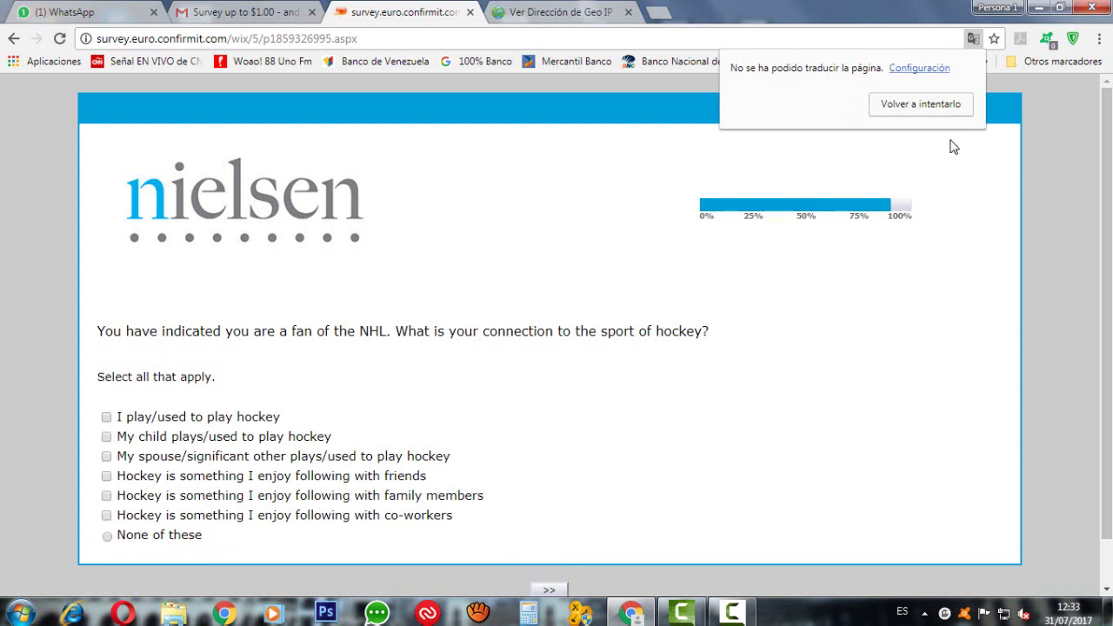
{"action": "left_click", "coordinate": [953, 111]}
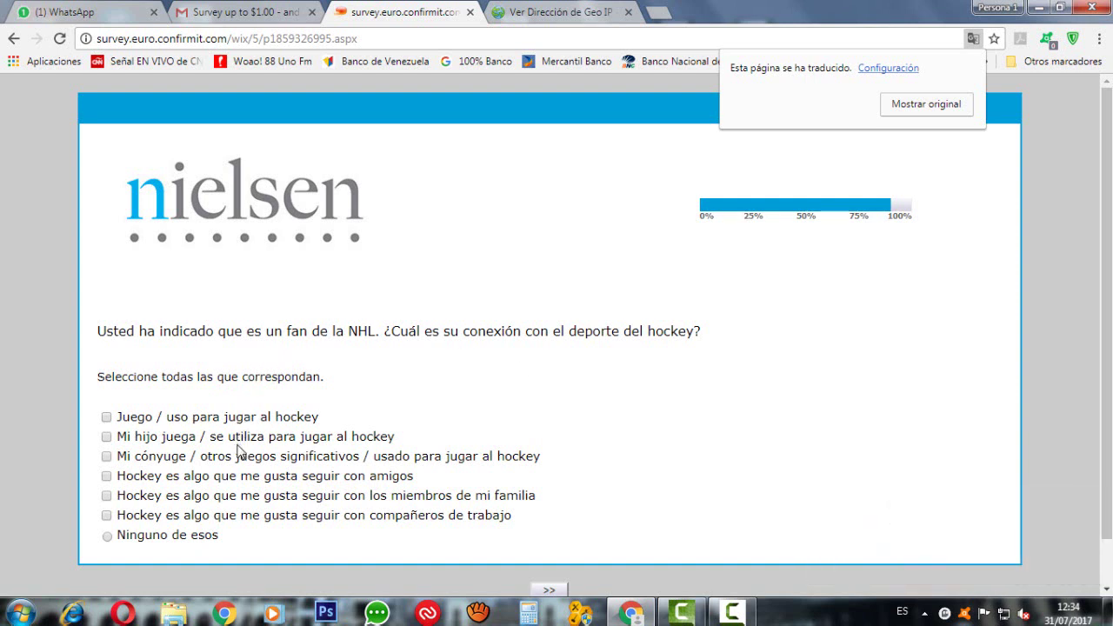
{"action": "left_click", "coordinate": [325, 439]}
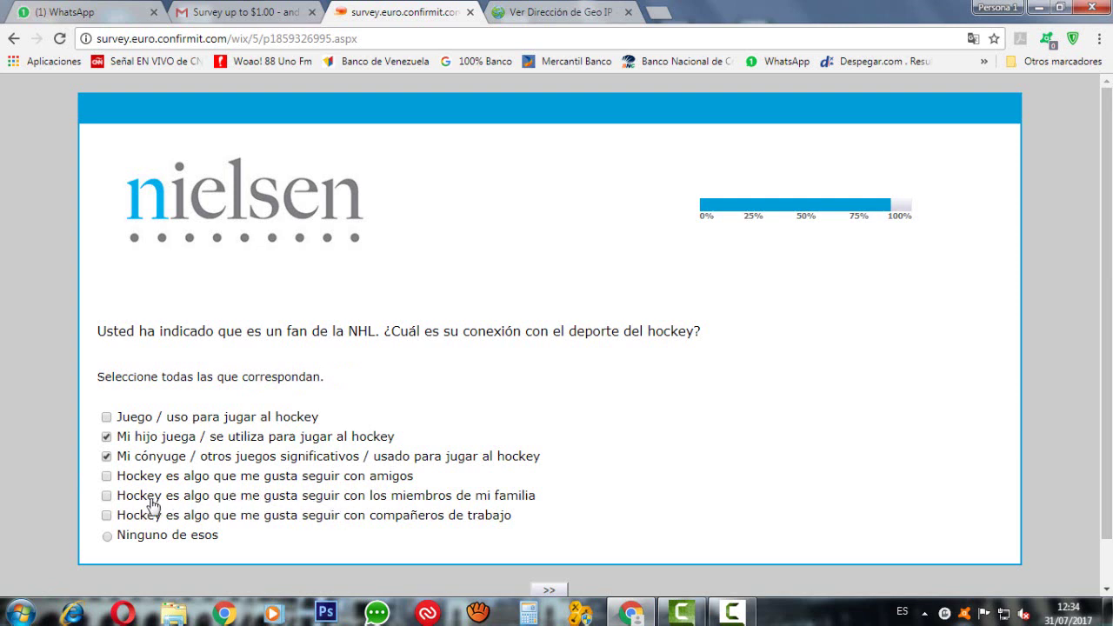
{"action": "left_click", "coordinate": [107, 497]}
{"action": "scroll", "coordinate": [523, 539], "scroll_direction": "down", "scroll_amount": 1}
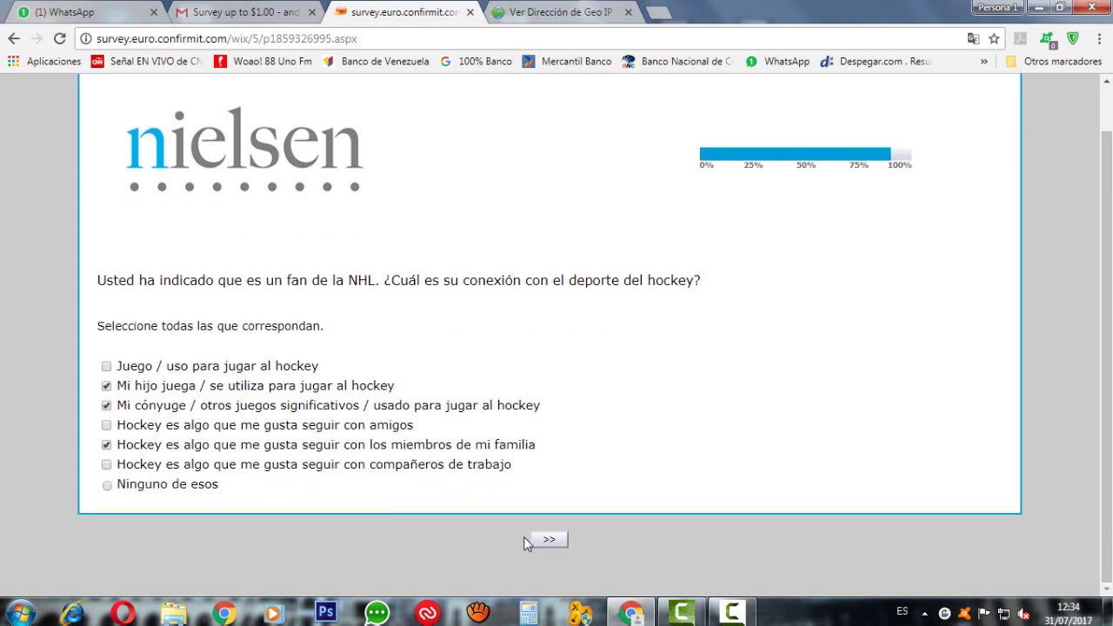
{"action": "left_click", "coordinate": [558, 539]}
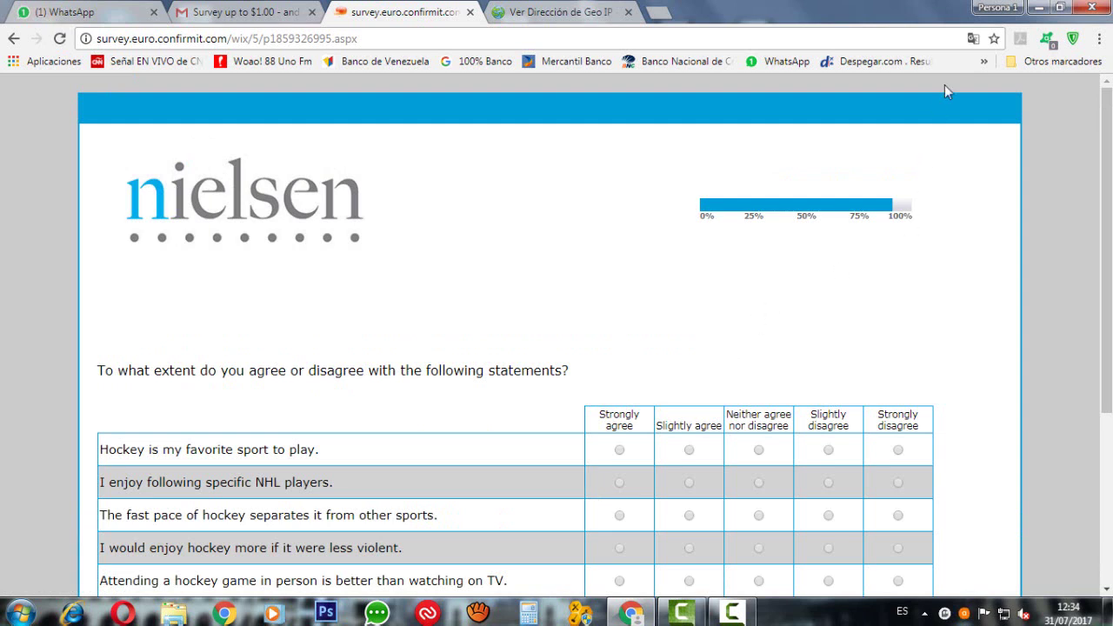
- Translate the hockey statements page into Spanish and submit "neither agree nor disagree" for every statement
{"action": "left_click", "coordinate": [974, 40]}
{"action": "left_click", "coordinate": [874, 104]}
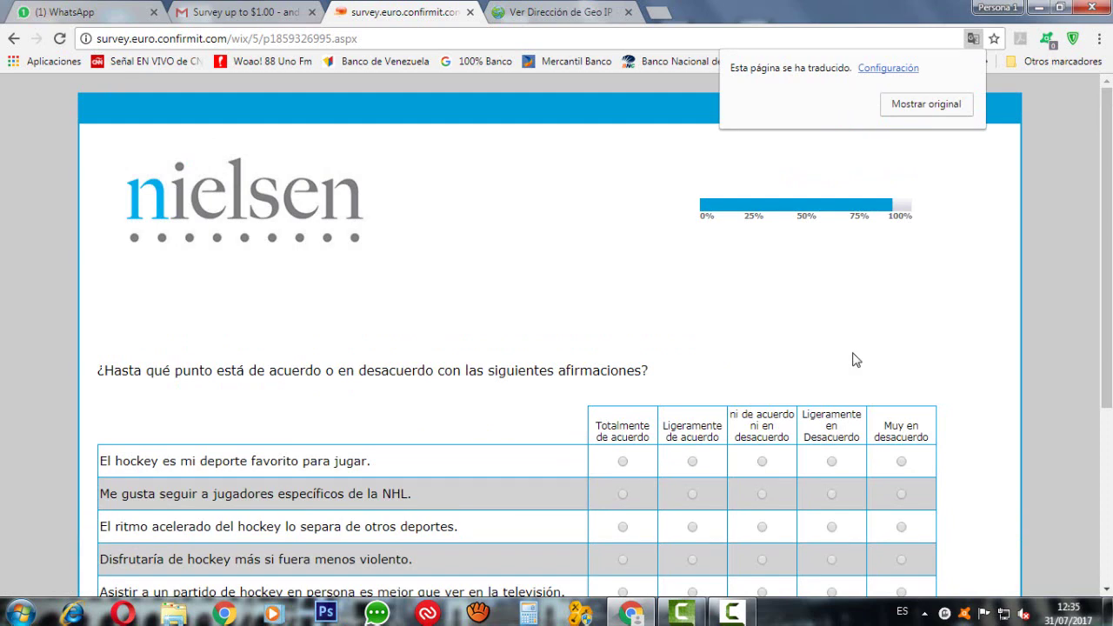
{"action": "left_click", "coordinate": [763, 461]}
{"action": "scroll", "coordinate": [771, 475], "scroll_direction": "down", "scroll_amount": 2}
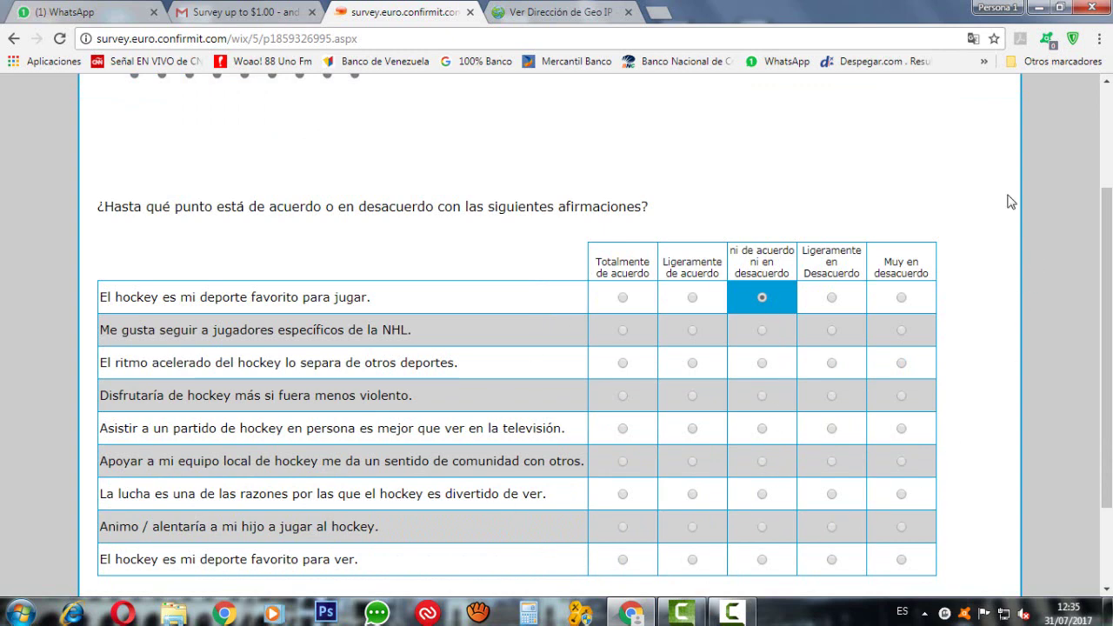
{"action": "left_click", "coordinate": [763, 335]}
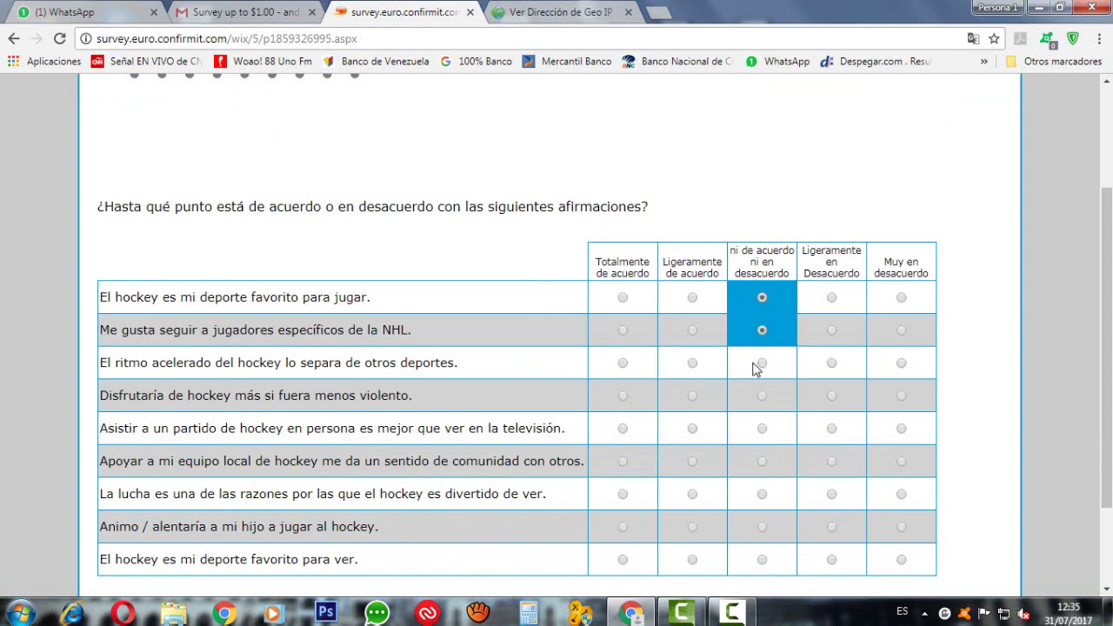
{"action": "left_click", "coordinate": [762, 371]}
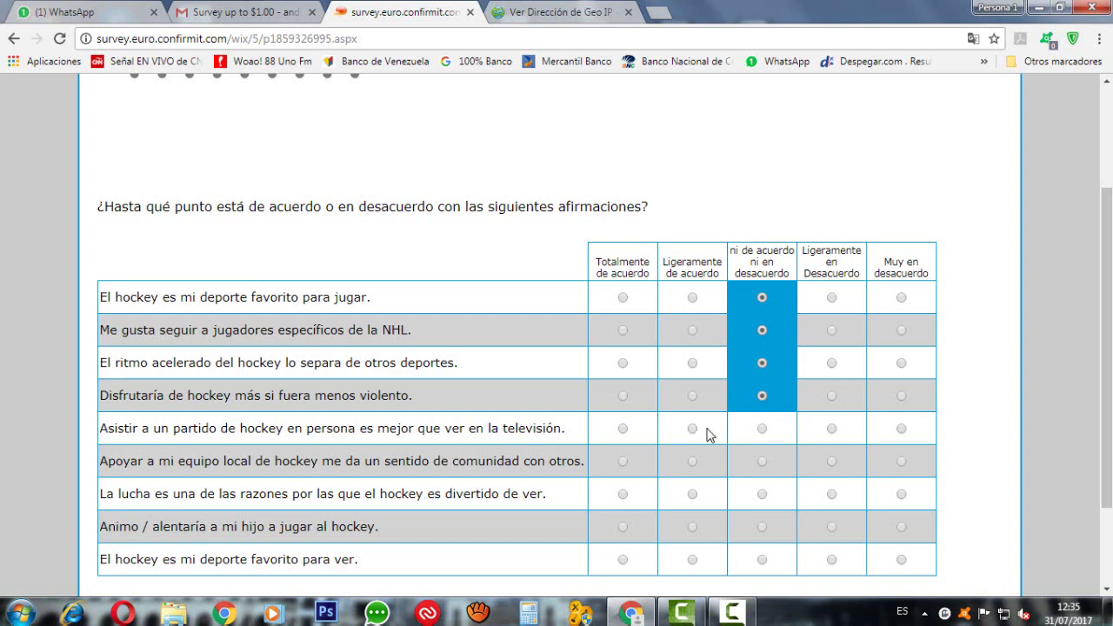
{"action": "left_click", "coordinate": [760, 430]}
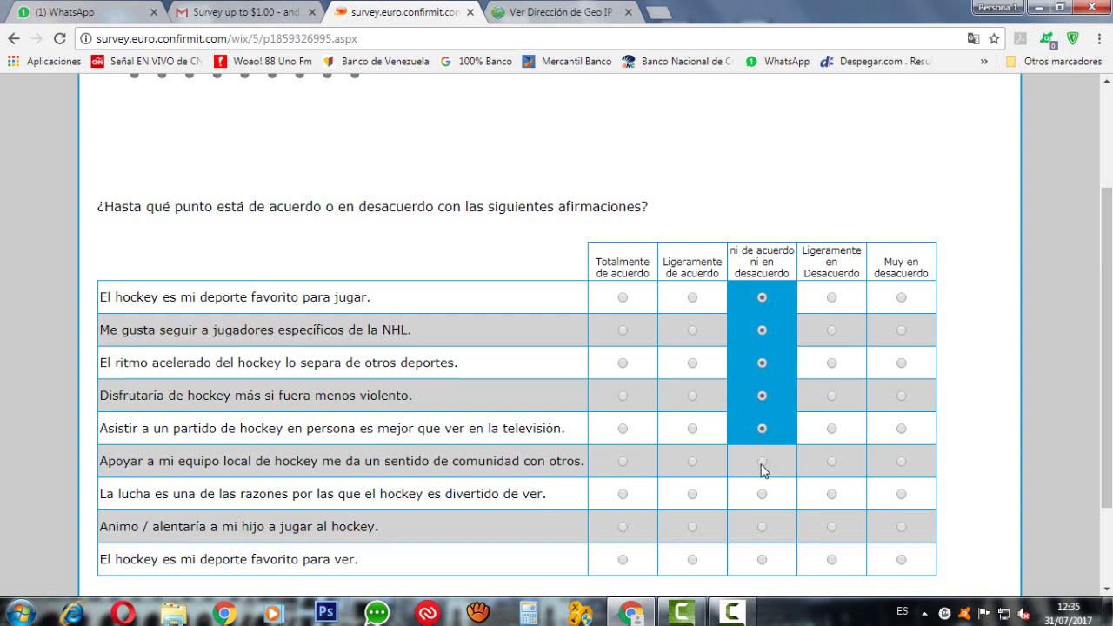
{"action": "left_click", "coordinate": [763, 468]}
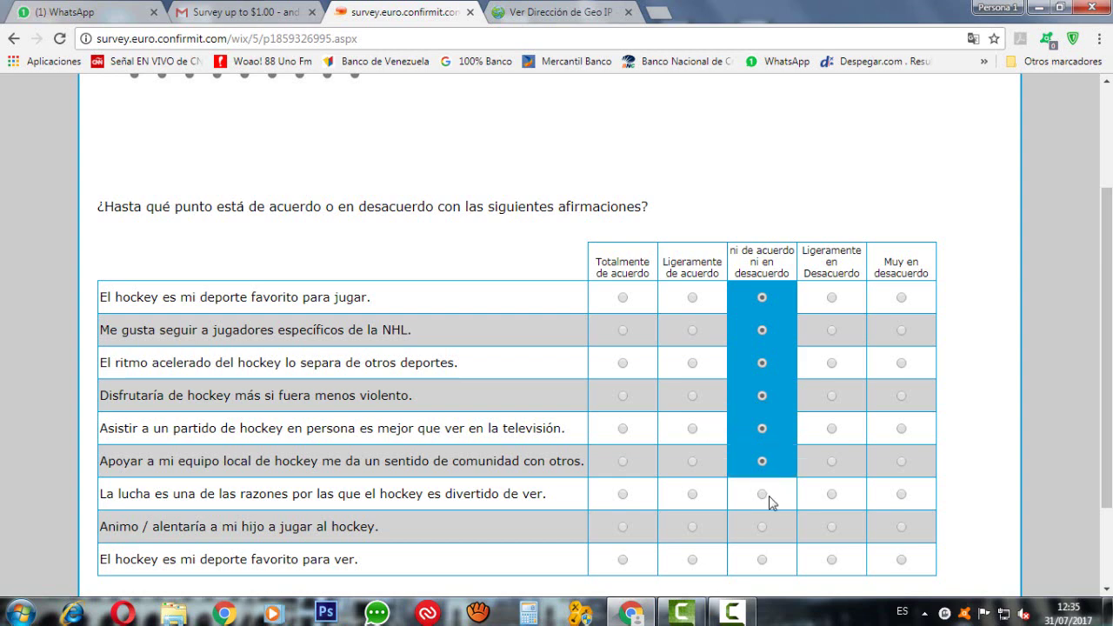
{"action": "left_click", "coordinate": [764, 497]}
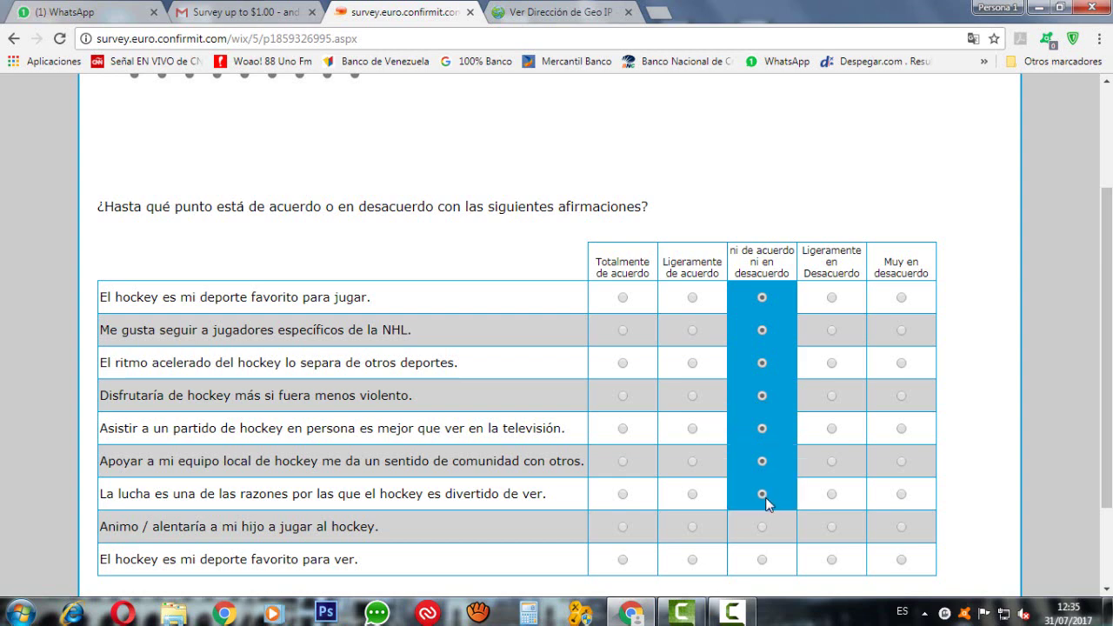
{"action": "left_click", "coordinate": [762, 559]}
{"action": "scroll", "coordinate": [748, 553], "scroll_direction": "down", "scroll_amount": 3}
{"action": "left_click", "coordinate": [548, 541]}
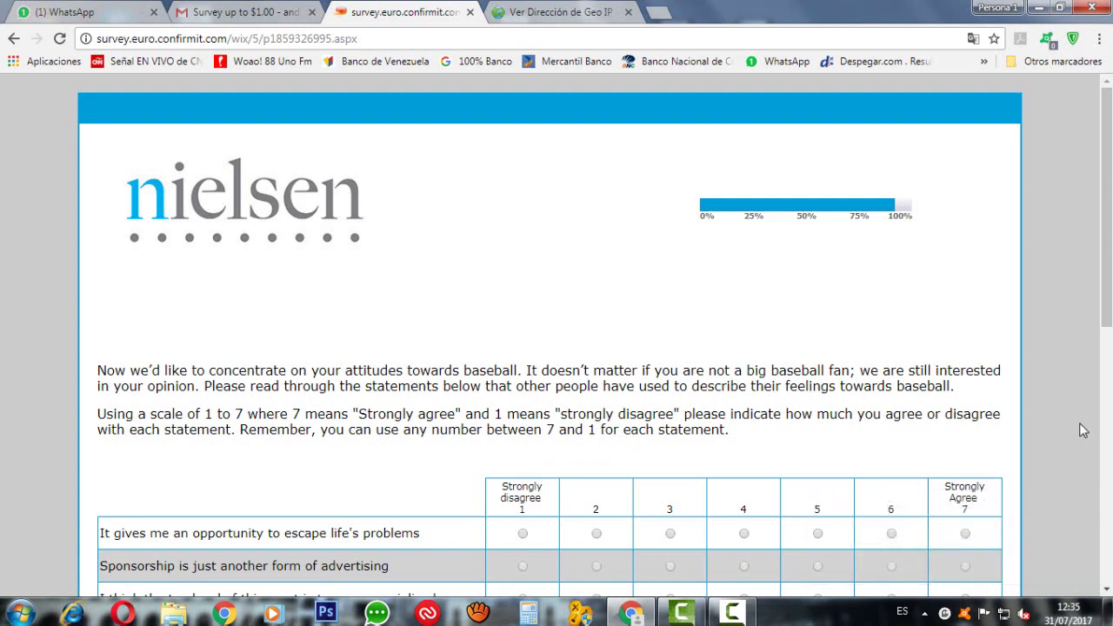
- Translate the baseball attitudes page into Spanish and rate the statement about escaping life's problems as 6
{"action": "left_click", "coordinate": [973, 41]}
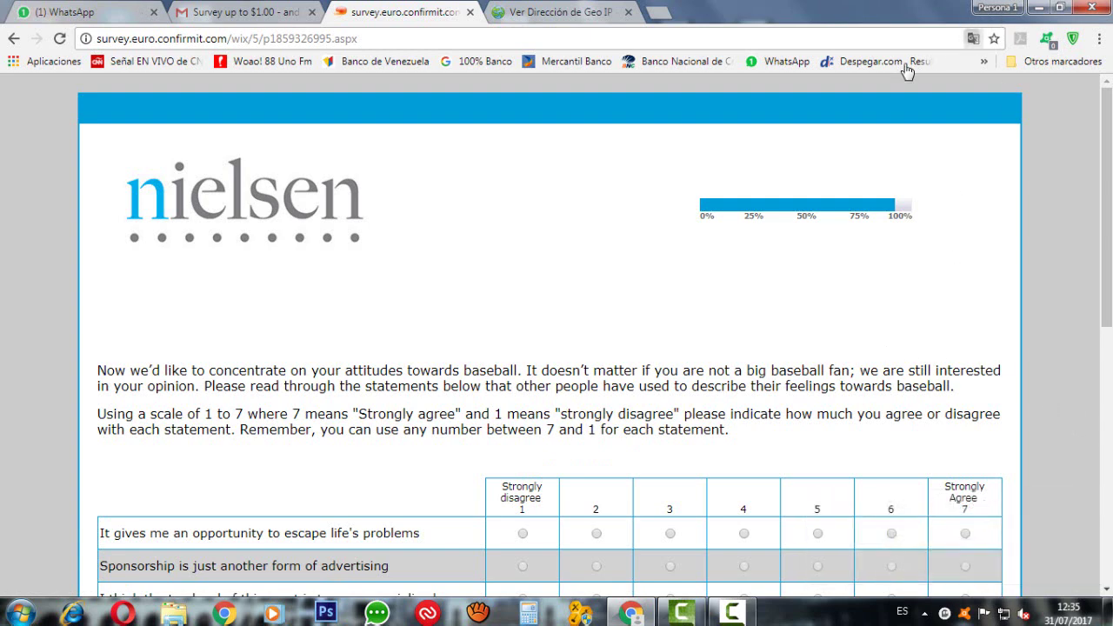
{"action": "left_click", "coordinate": [872, 106]}
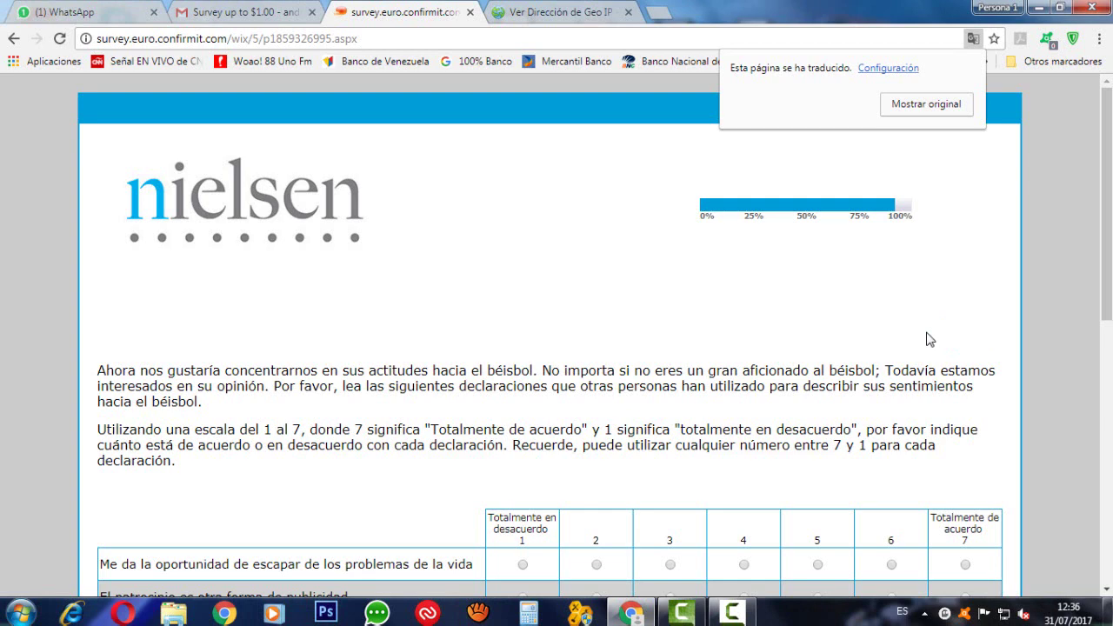
{"action": "scroll", "coordinate": [930, 339], "scroll_direction": "down", "scroll_amount": 1}
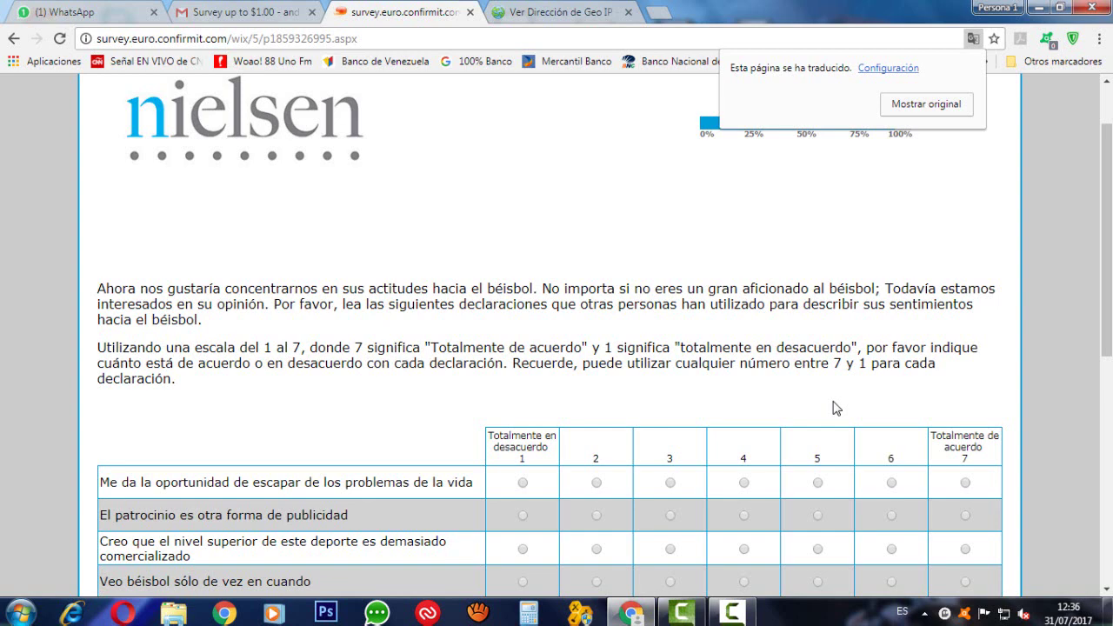
{"action": "scroll", "coordinate": [834, 408], "scroll_direction": "down", "scroll_amount": 1}
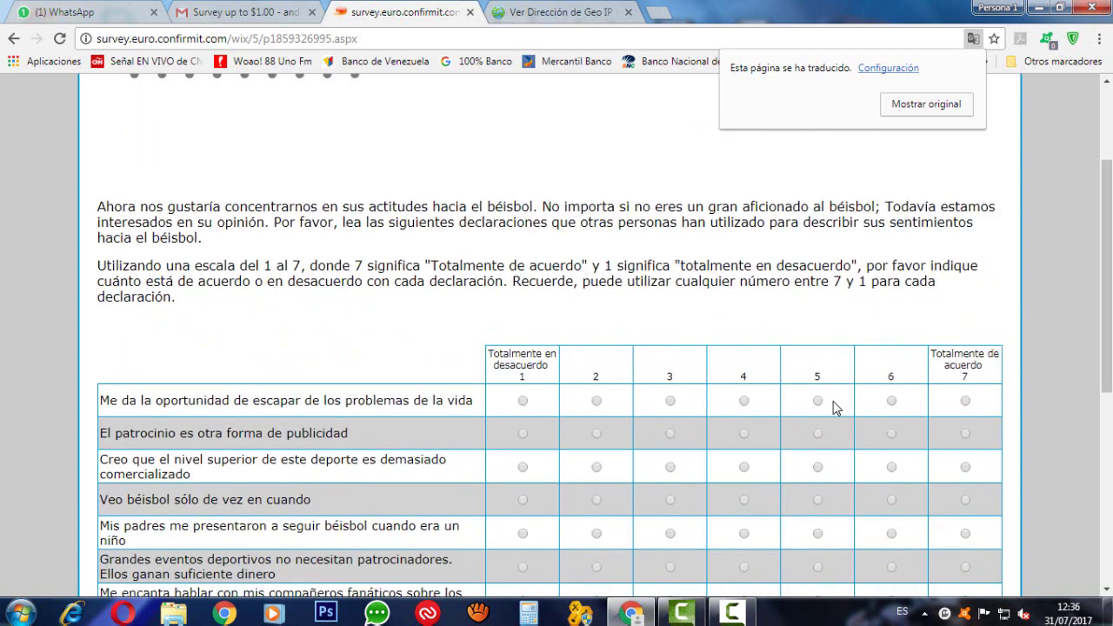
{"action": "scroll", "coordinate": [833, 408], "scroll_direction": "down", "scroll_amount": 1}
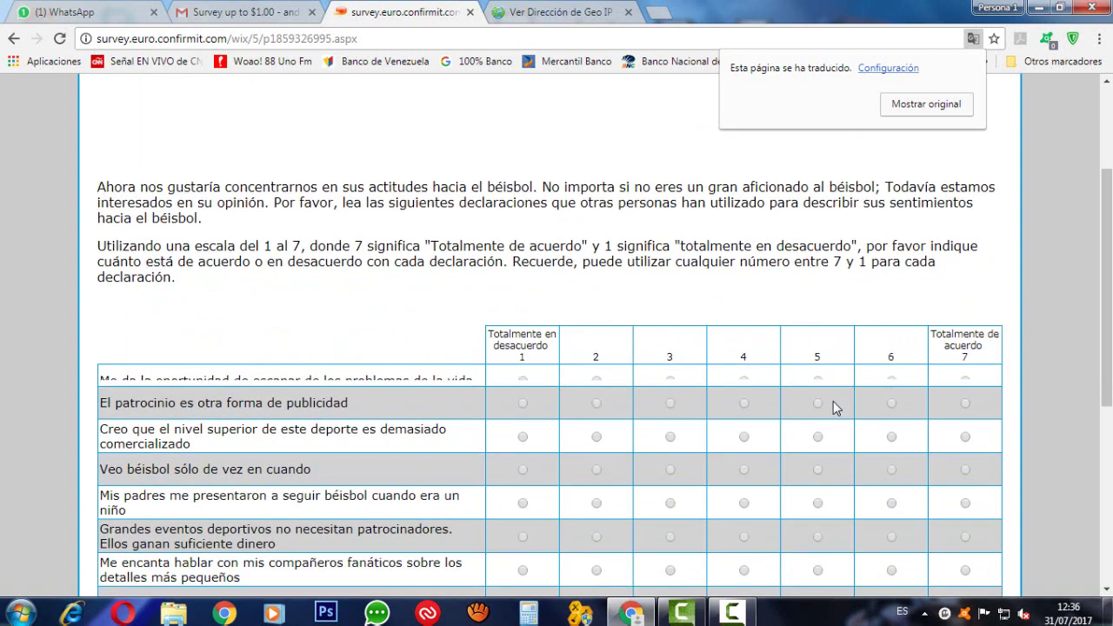
{"action": "left_click", "coordinate": [892, 319]}
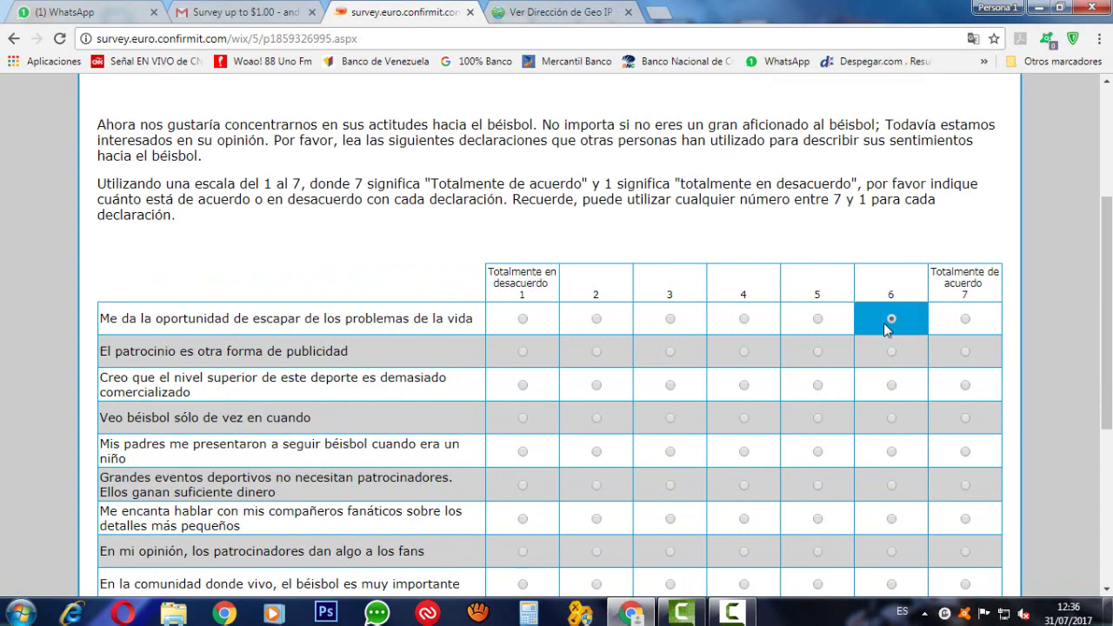
- Rate the next four baseball statements as 6, from sponsorship being another form of advertising through parents introducing baseball in childhood
{"action": "scroll", "coordinate": [227, 447], "scroll_direction": "down", "scroll_amount": 1}
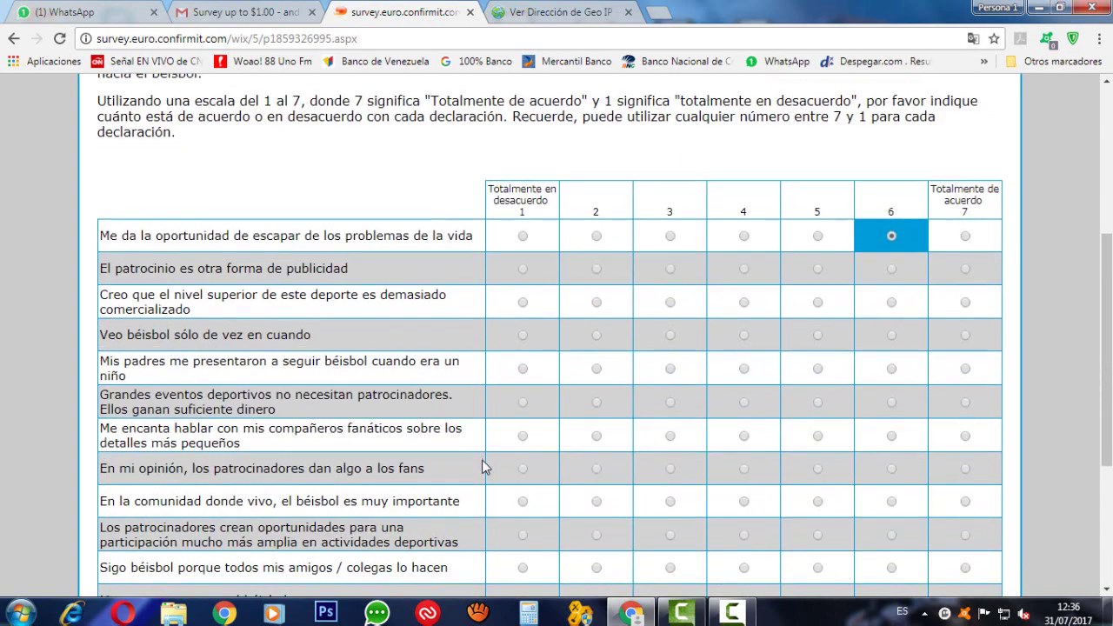
{"action": "scroll", "coordinate": [482, 464], "scroll_direction": "down", "scroll_amount": 2}
{"action": "scroll", "coordinate": [481, 464], "scroll_direction": "up", "scroll_amount": 1}
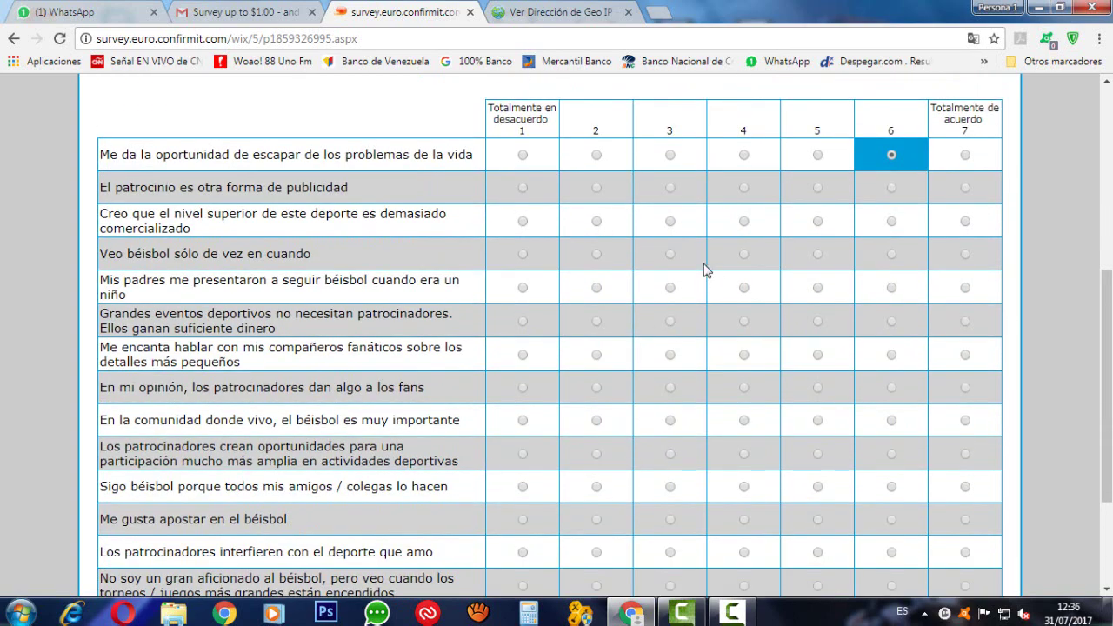
{"action": "left_click", "coordinate": [889, 189]}
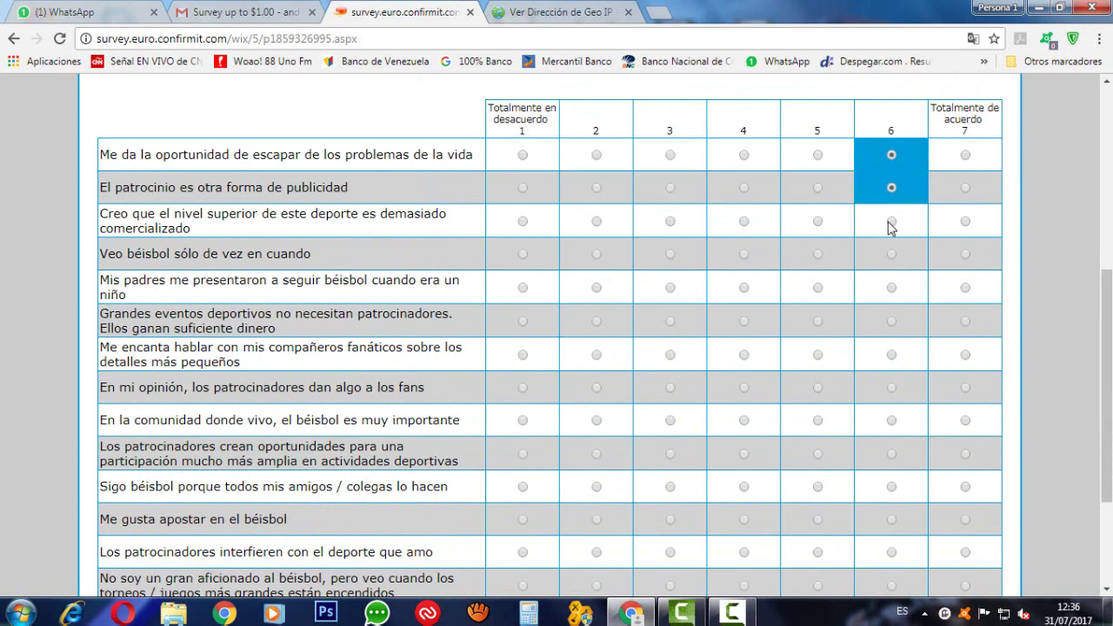
{"action": "left_click", "coordinate": [890, 225]}
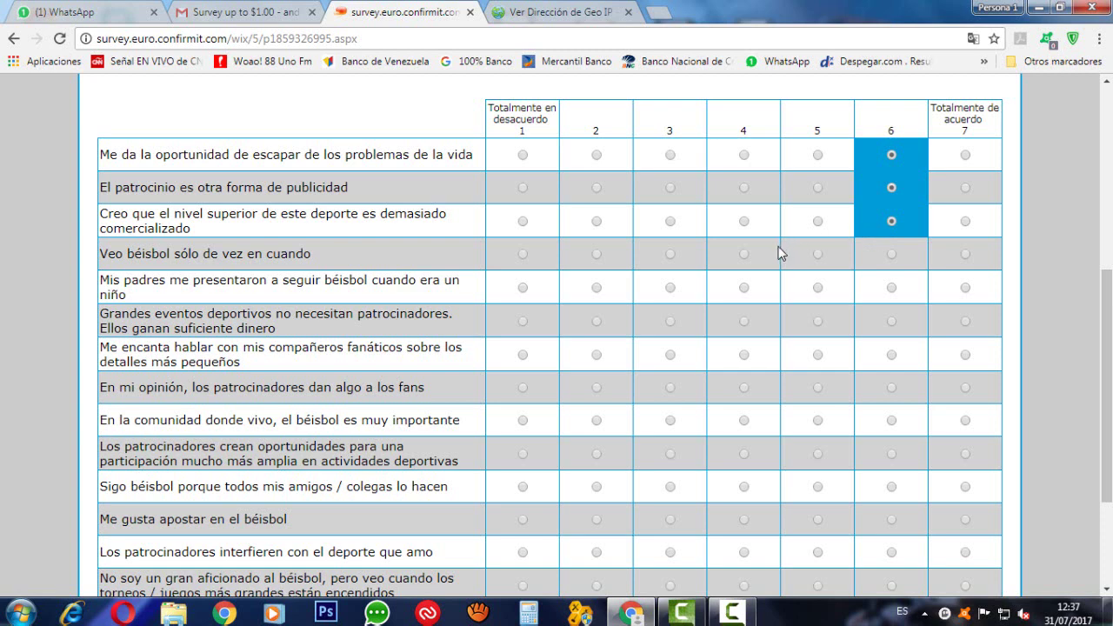
{"action": "left_click", "coordinate": [890, 258]}
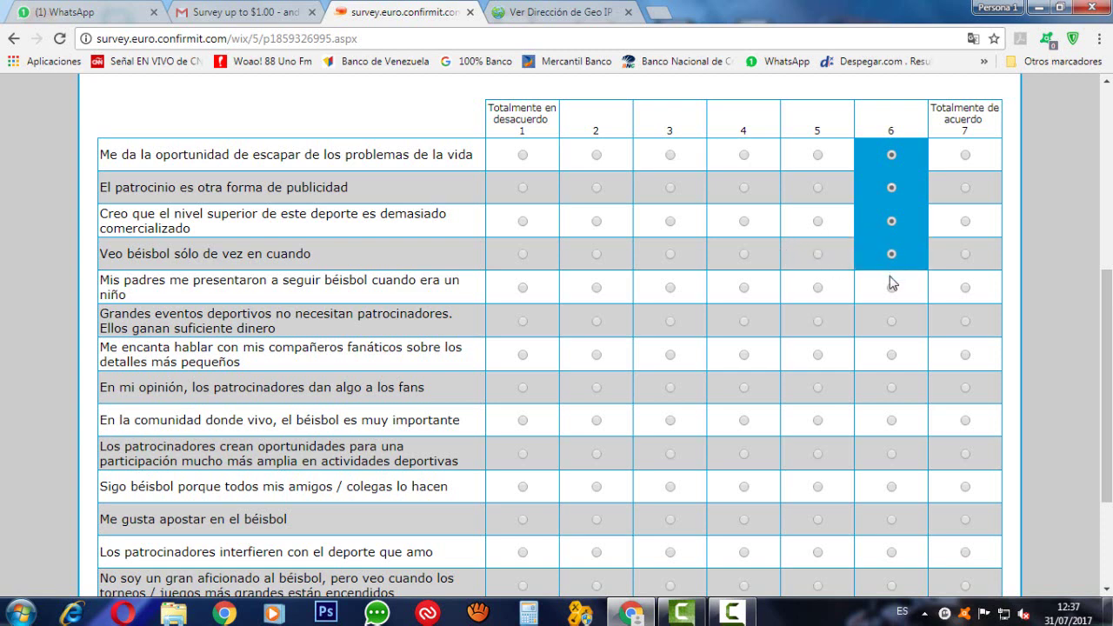
{"action": "left_click", "coordinate": [891, 288]}
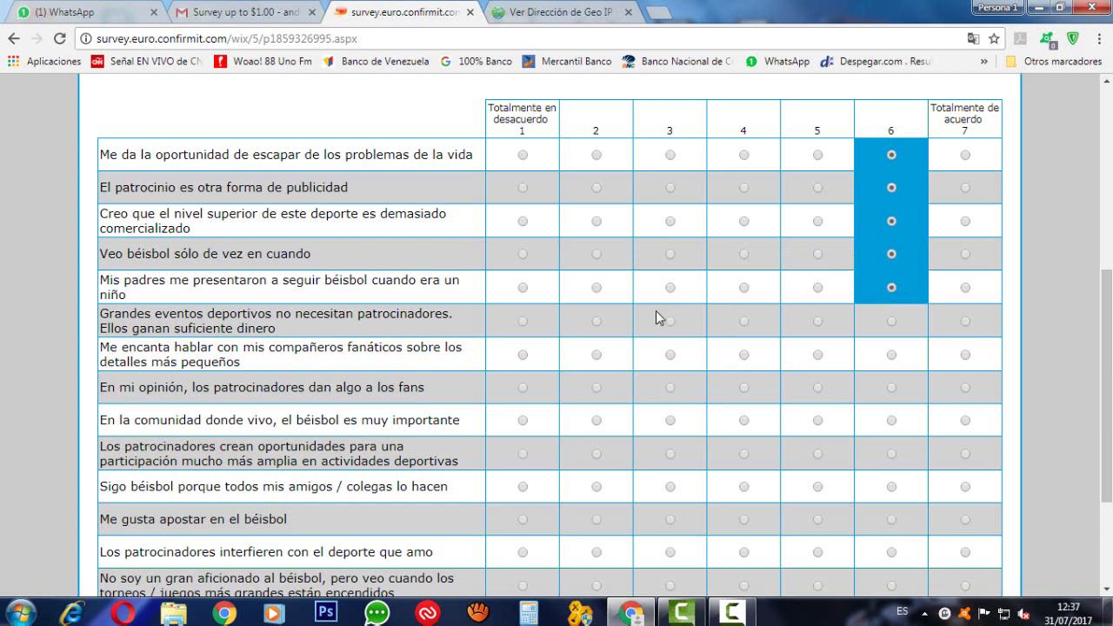
- Rate big sporting events not needing sponsors as 1, and the next three statements, through baseball's importance in the community, as 6
{"action": "left_click", "coordinate": [524, 324]}
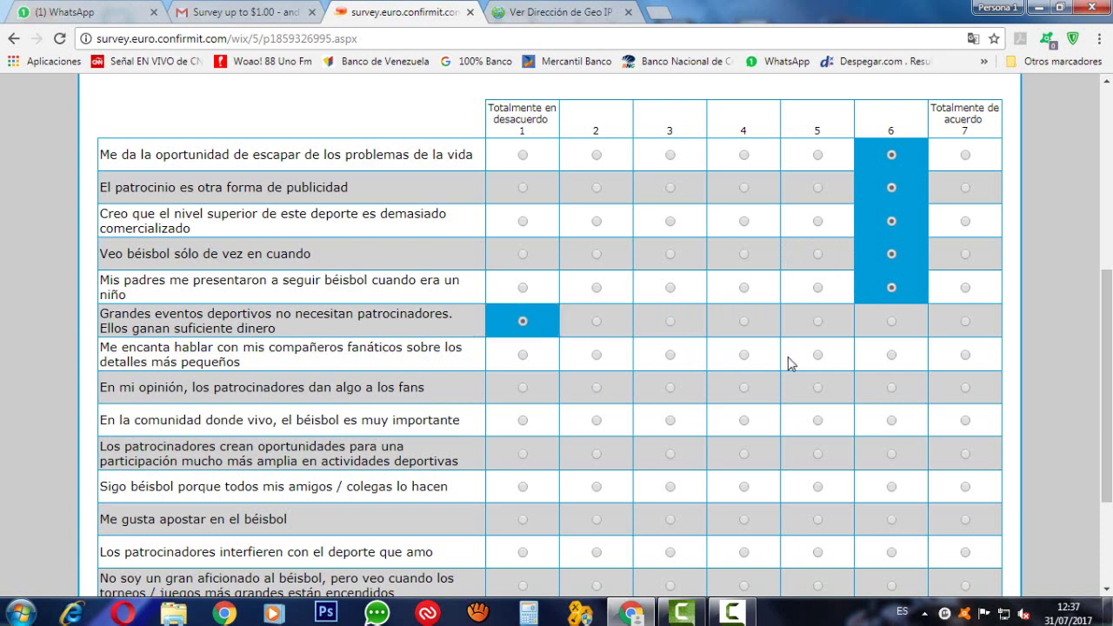
{"action": "left_click", "coordinate": [890, 355]}
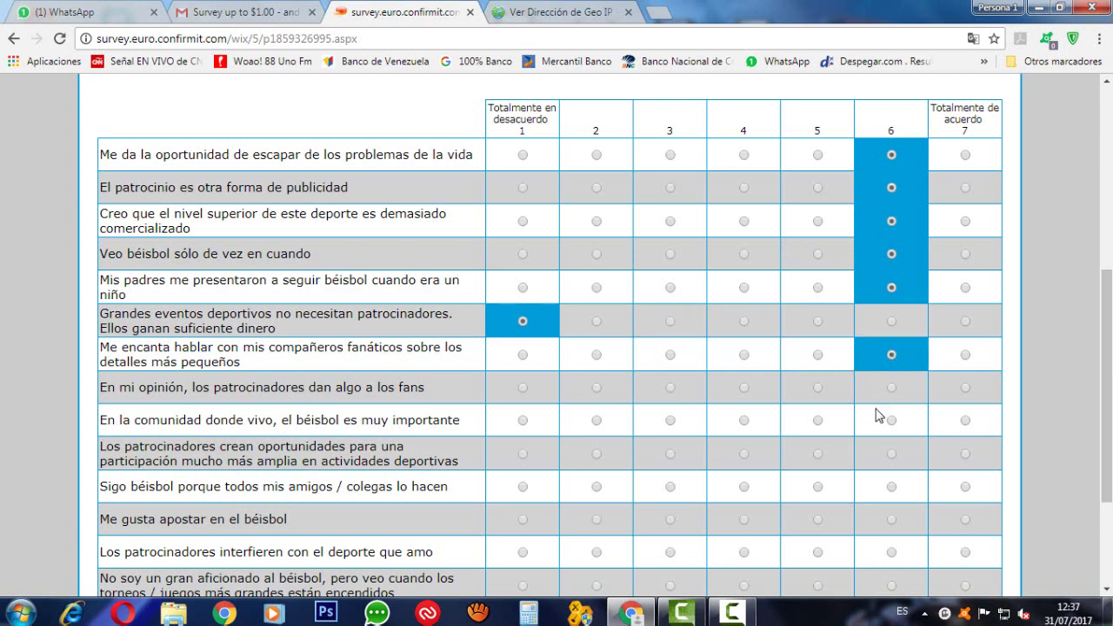
{"action": "left_click", "coordinate": [891, 387]}
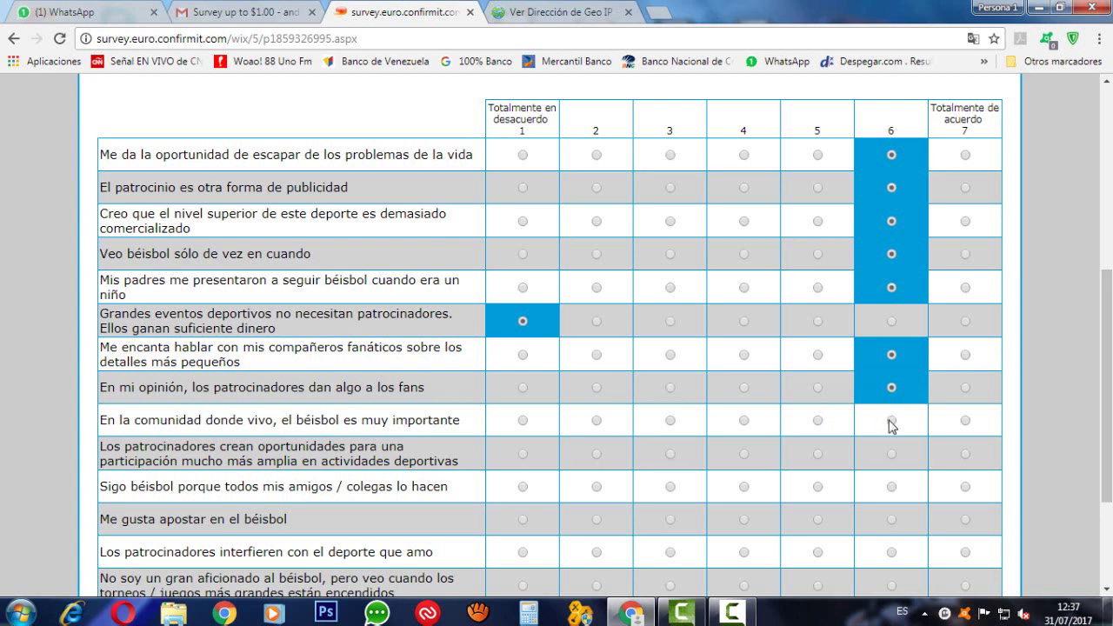
{"action": "left_click", "coordinate": [890, 420]}
{"action": "scroll", "coordinate": [891, 430], "scroll_direction": "down", "scroll_amount": 1}
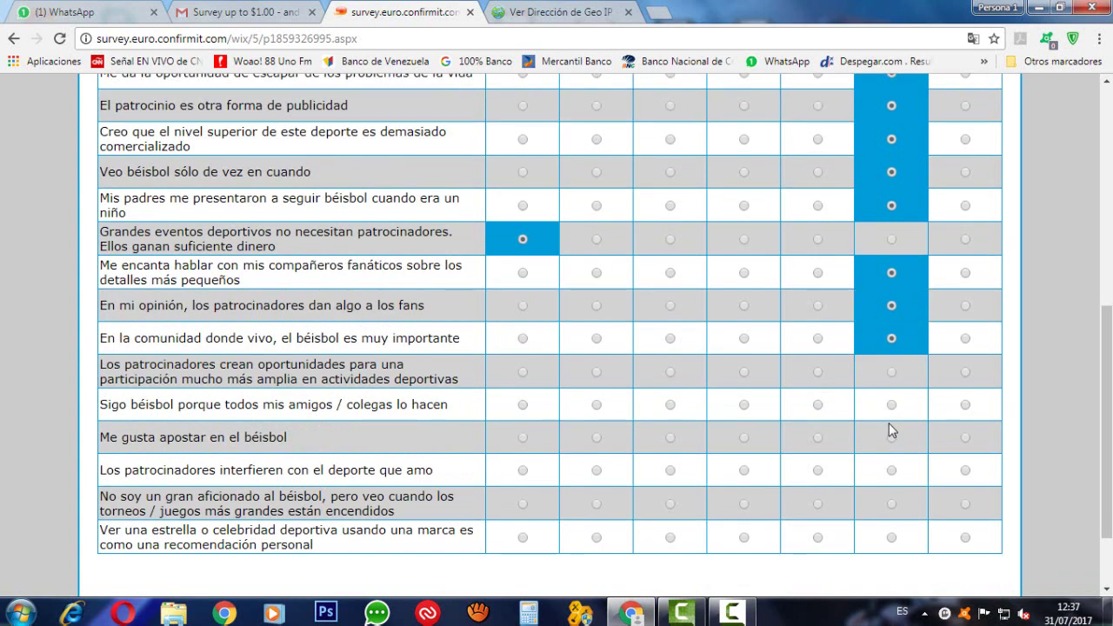
- Rate the last six baseball statements as 6, from sponsors creating participation opportunities through celebrity brand recommendations, and submit the page
{"action": "left_click", "coordinate": [885, 373]}
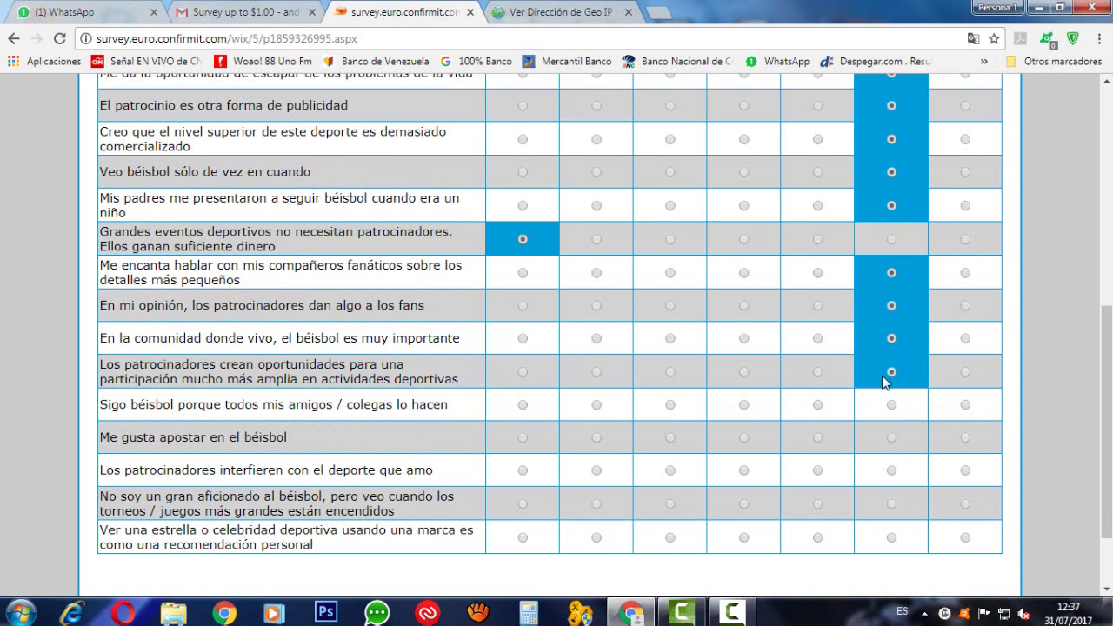
{"action": "left_click", "coordinate": [879, 414]}
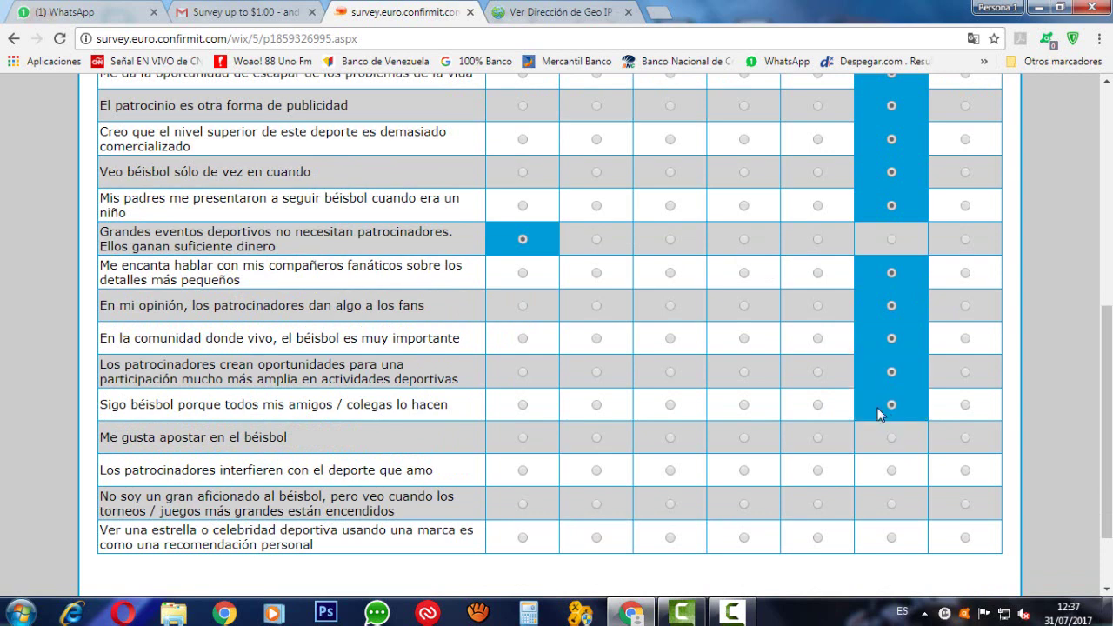
{"action": "left_click", "coordinate": [883, 430]}
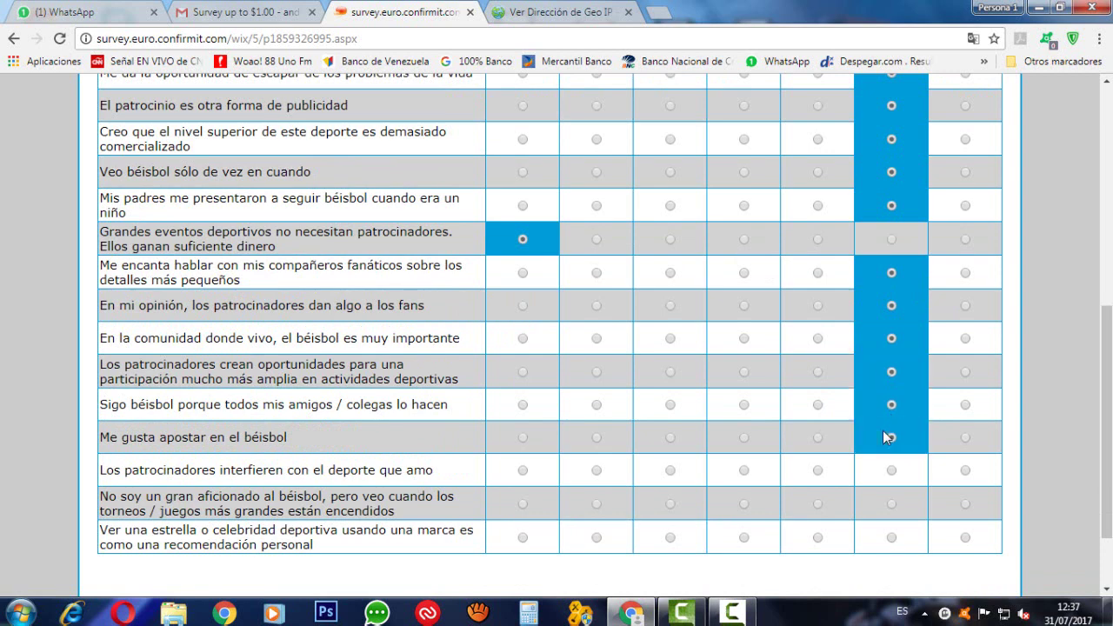
{"action": "left_click", "coordinate": [892, 469]}
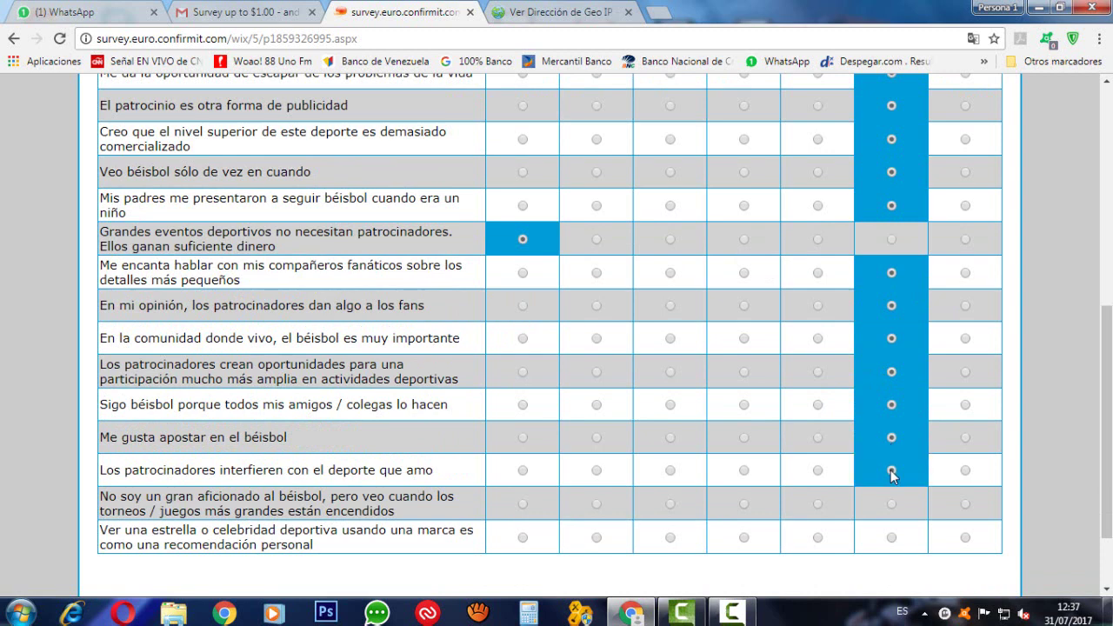
{"action": "left_click", "coordinate": [893, 513]}
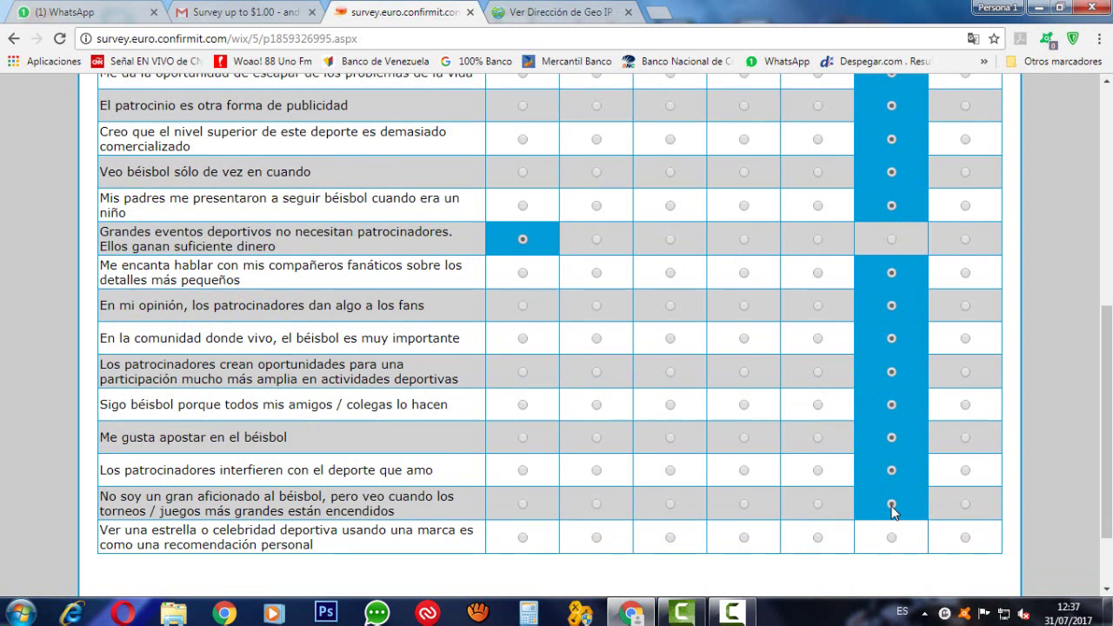
{"action": "left_click", "coordinate": [888, 537]}
{"action": "scroll", "coordinate": [886, 539], "scroll_direction": "down", "scroll_amount": 2}
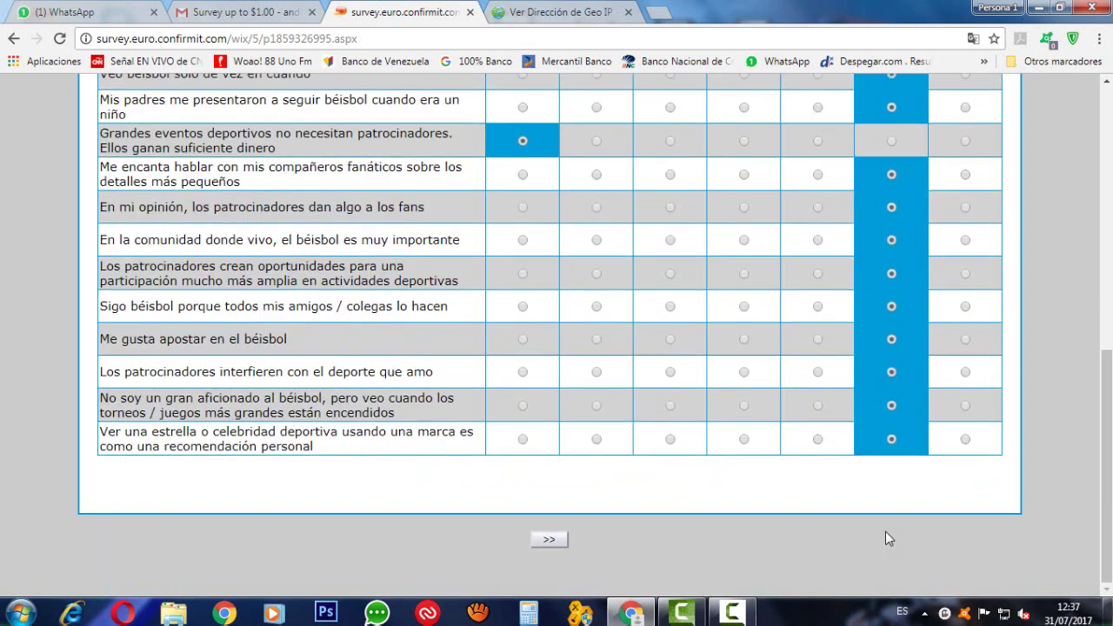
{"action": "left_click", "coordinate": [549, 540]}
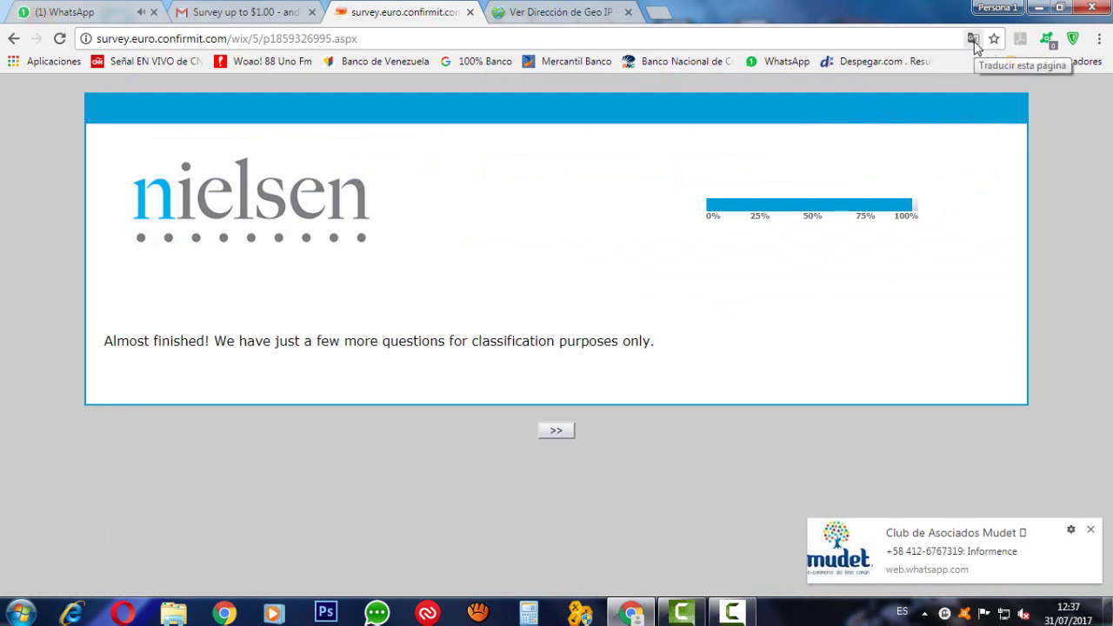
- Translate the page introducing the classification questions into Spanish and continue the survey
{"action": "left_click", "coordinate": [974, 40]}
{"action": "left_click", "coordinate": [870, 104]}
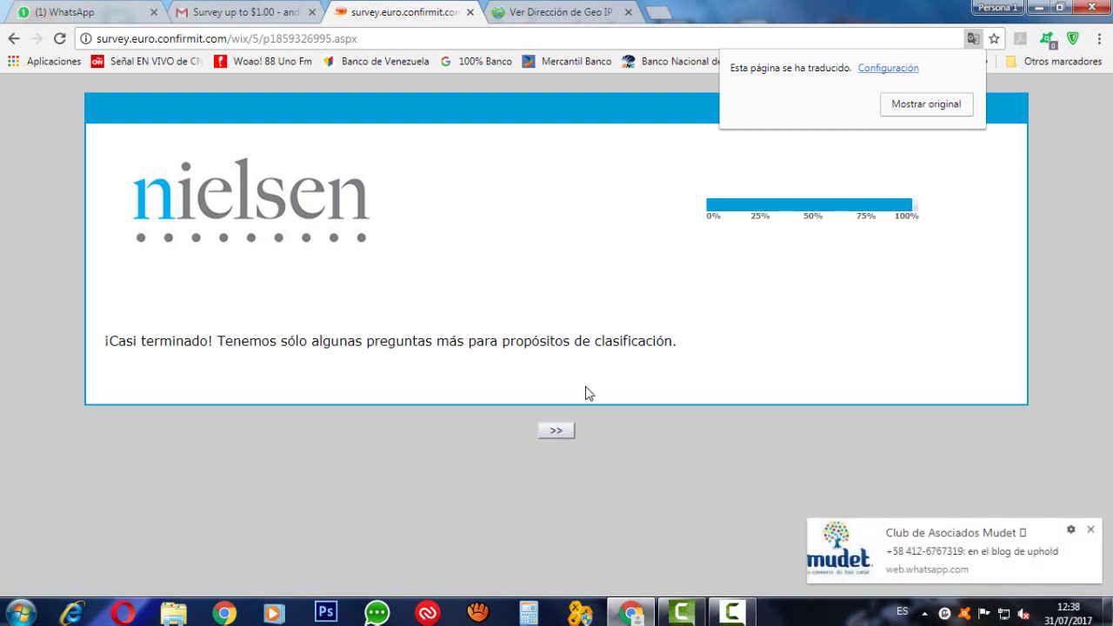
{"action": "left_click", "coordinate": [556, 429]}
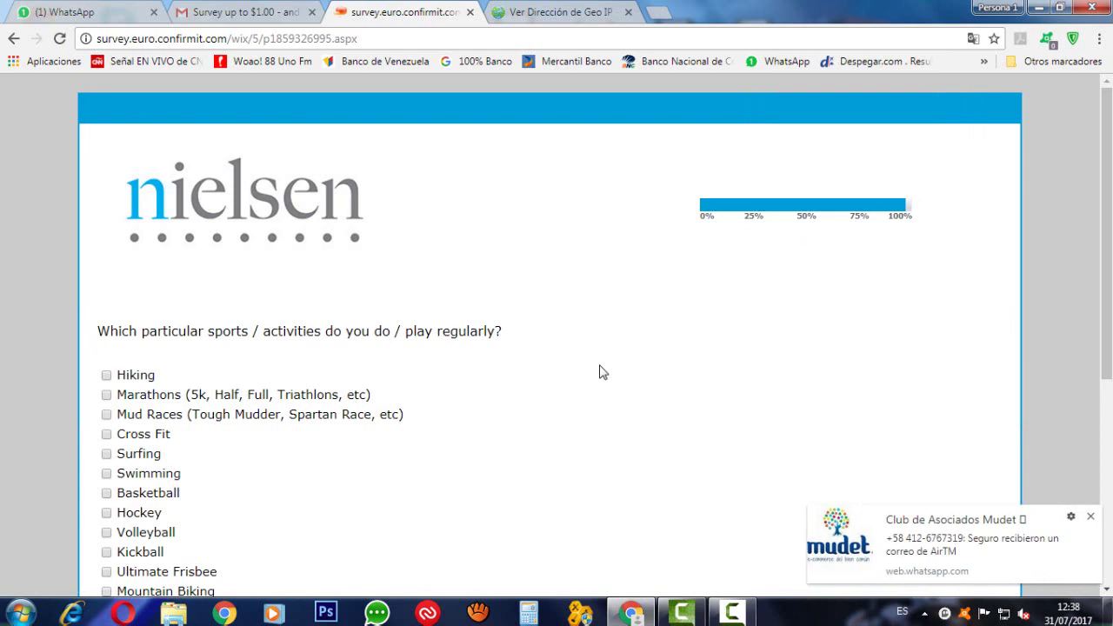
- Submit Football, Baseball/Softball and Basketball as the sports played regularly
{"action": "scroll", "coordinate": [599, 373], "scroll_direction": "down", "scroll_amount": 2}
{"action": "scroll", "coordinate": [599, 372], "scroll_direction": "down", "scroll_amount": 2}
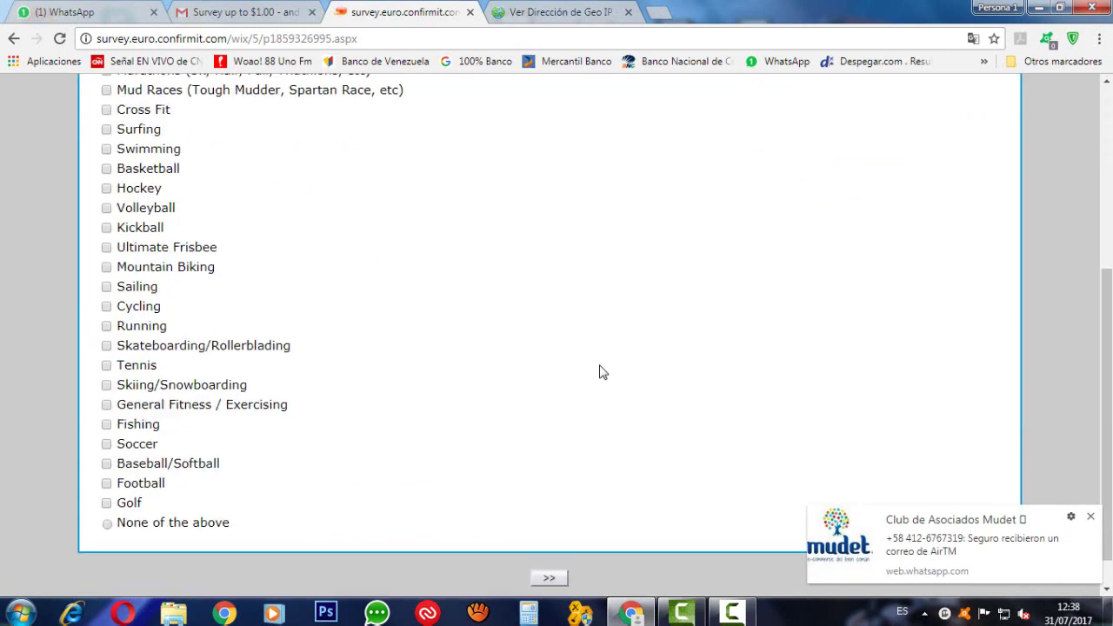
{"action": "left_click", "coordinate": [105, 482]}
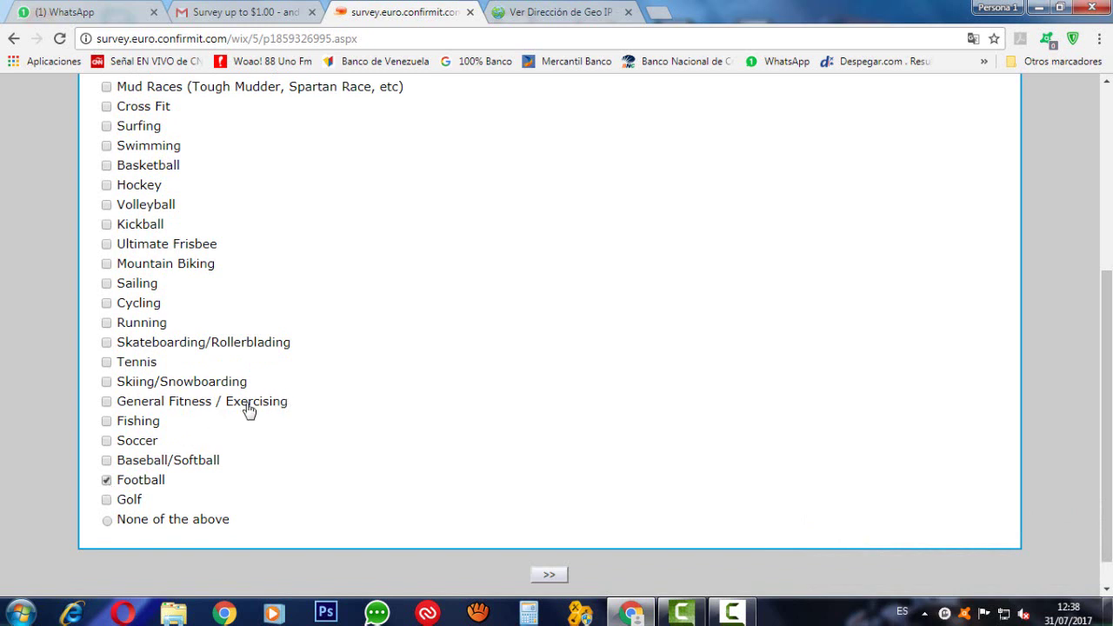
{"action": "left_click", "coordinate": [107, 461]}
{"action": "left_click", "coordinate": [105, 167]}
{"action": "scroll", "coordinate": [587, 459], "scroll_direction": "down", "scroll_amount": 1}
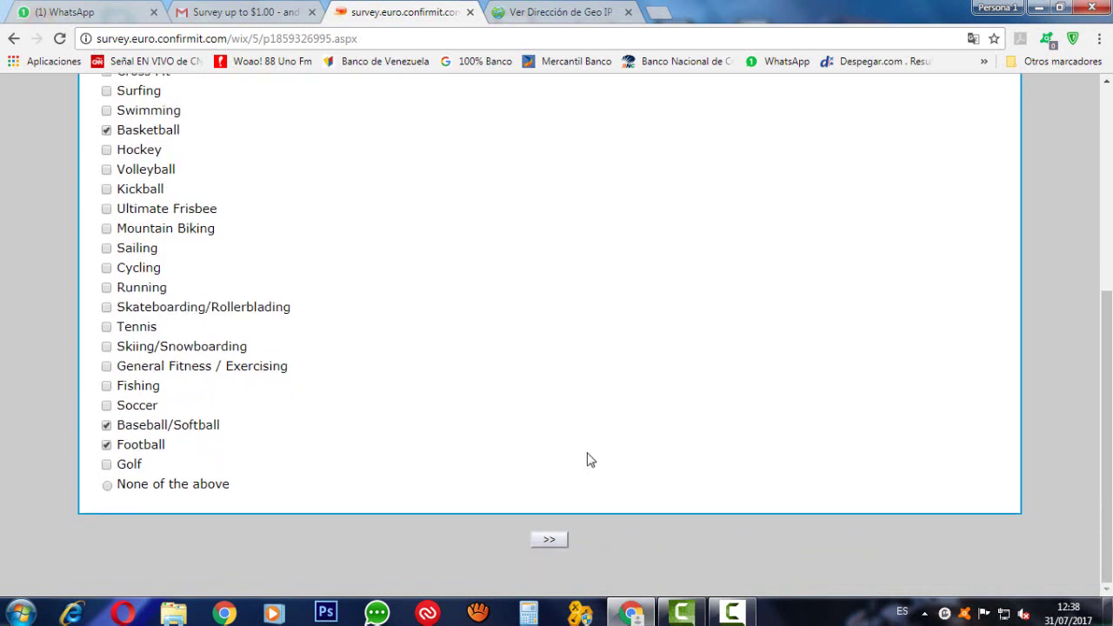
{"action": "left_click", "coordinate": [555, 537]}
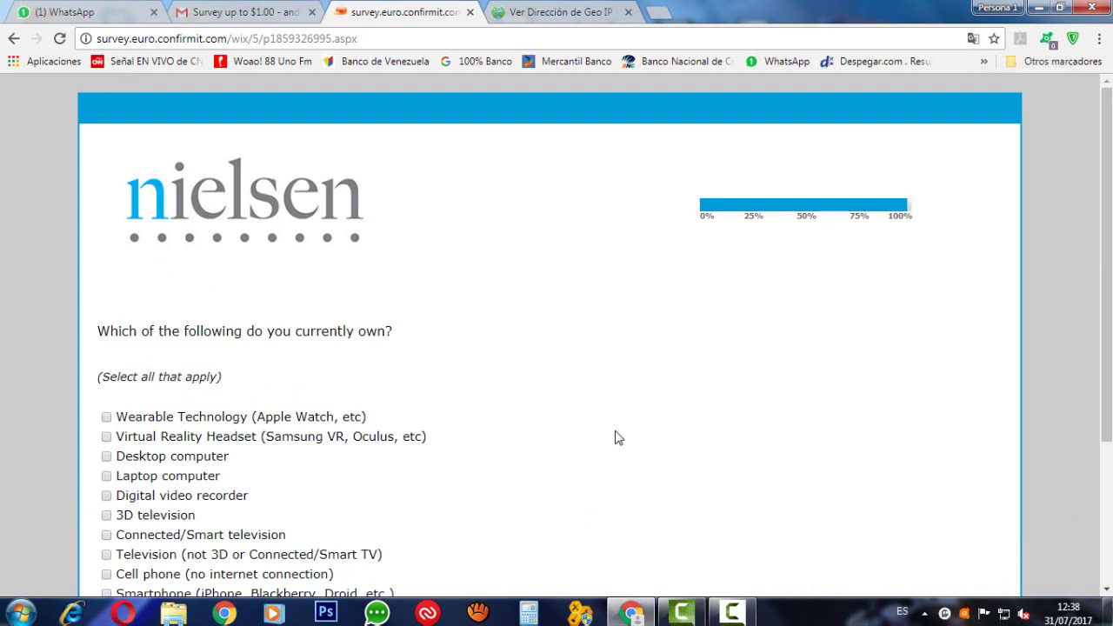
- Select desktop computer, laptop computer and 3D television as currently owned devices
{"action": "scroll", "coordinate": [615, 438], "scroll_direction": "down", "scroll_amount": 1}
{"action": "scroll", "coordinate": [615, 438], "scroll_direction": "down", "scroll_amount": 1}
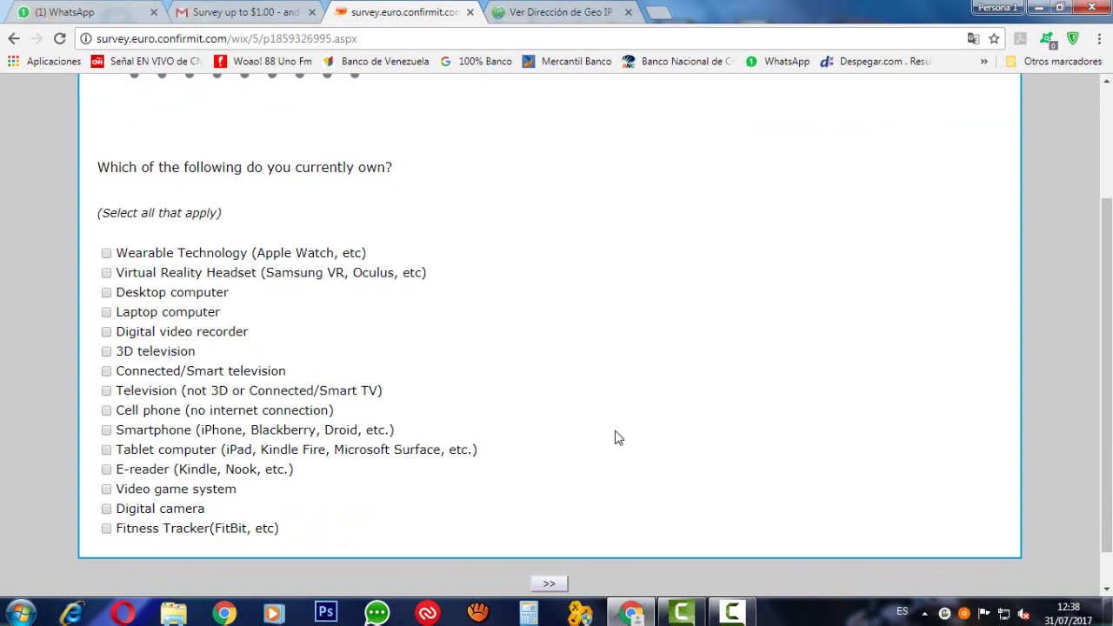
{"action": "left_click", "coordinate": [106, 293]}
{"action": "left_click", "coordinate": [106, 313]}
{"action": "left_click", "coordinate": [106, 353]}
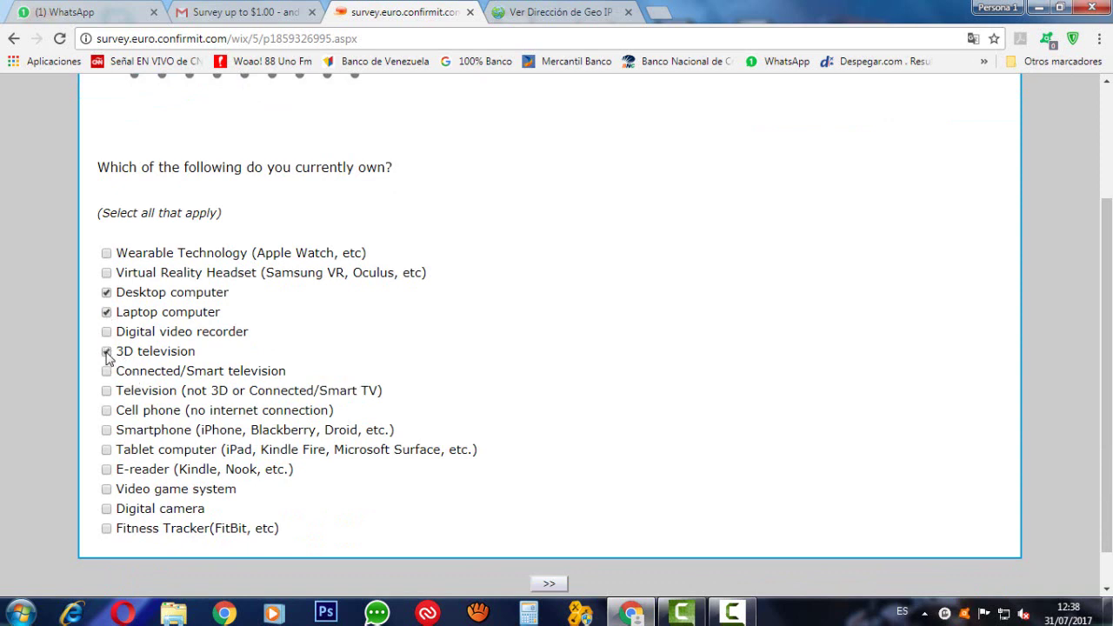